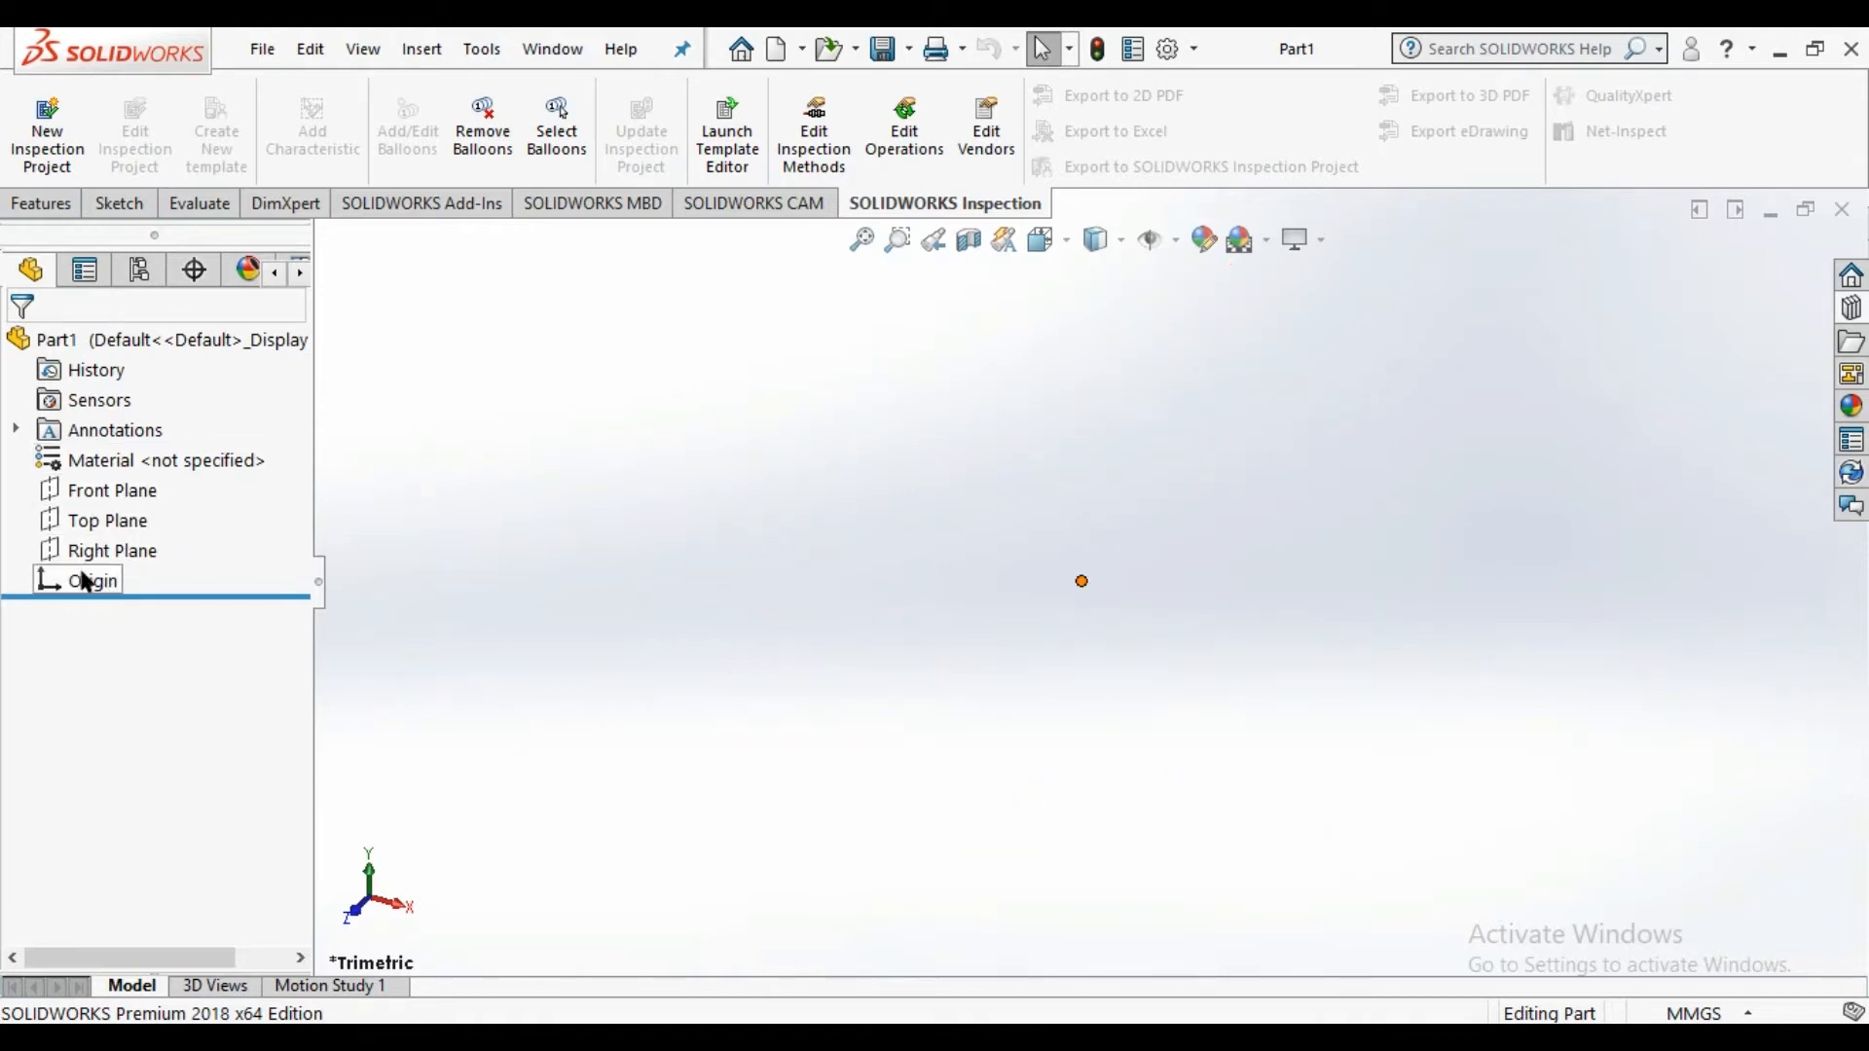
Start a new sketch on the Front Plane and activate the Line tool
left_click(110, 492)
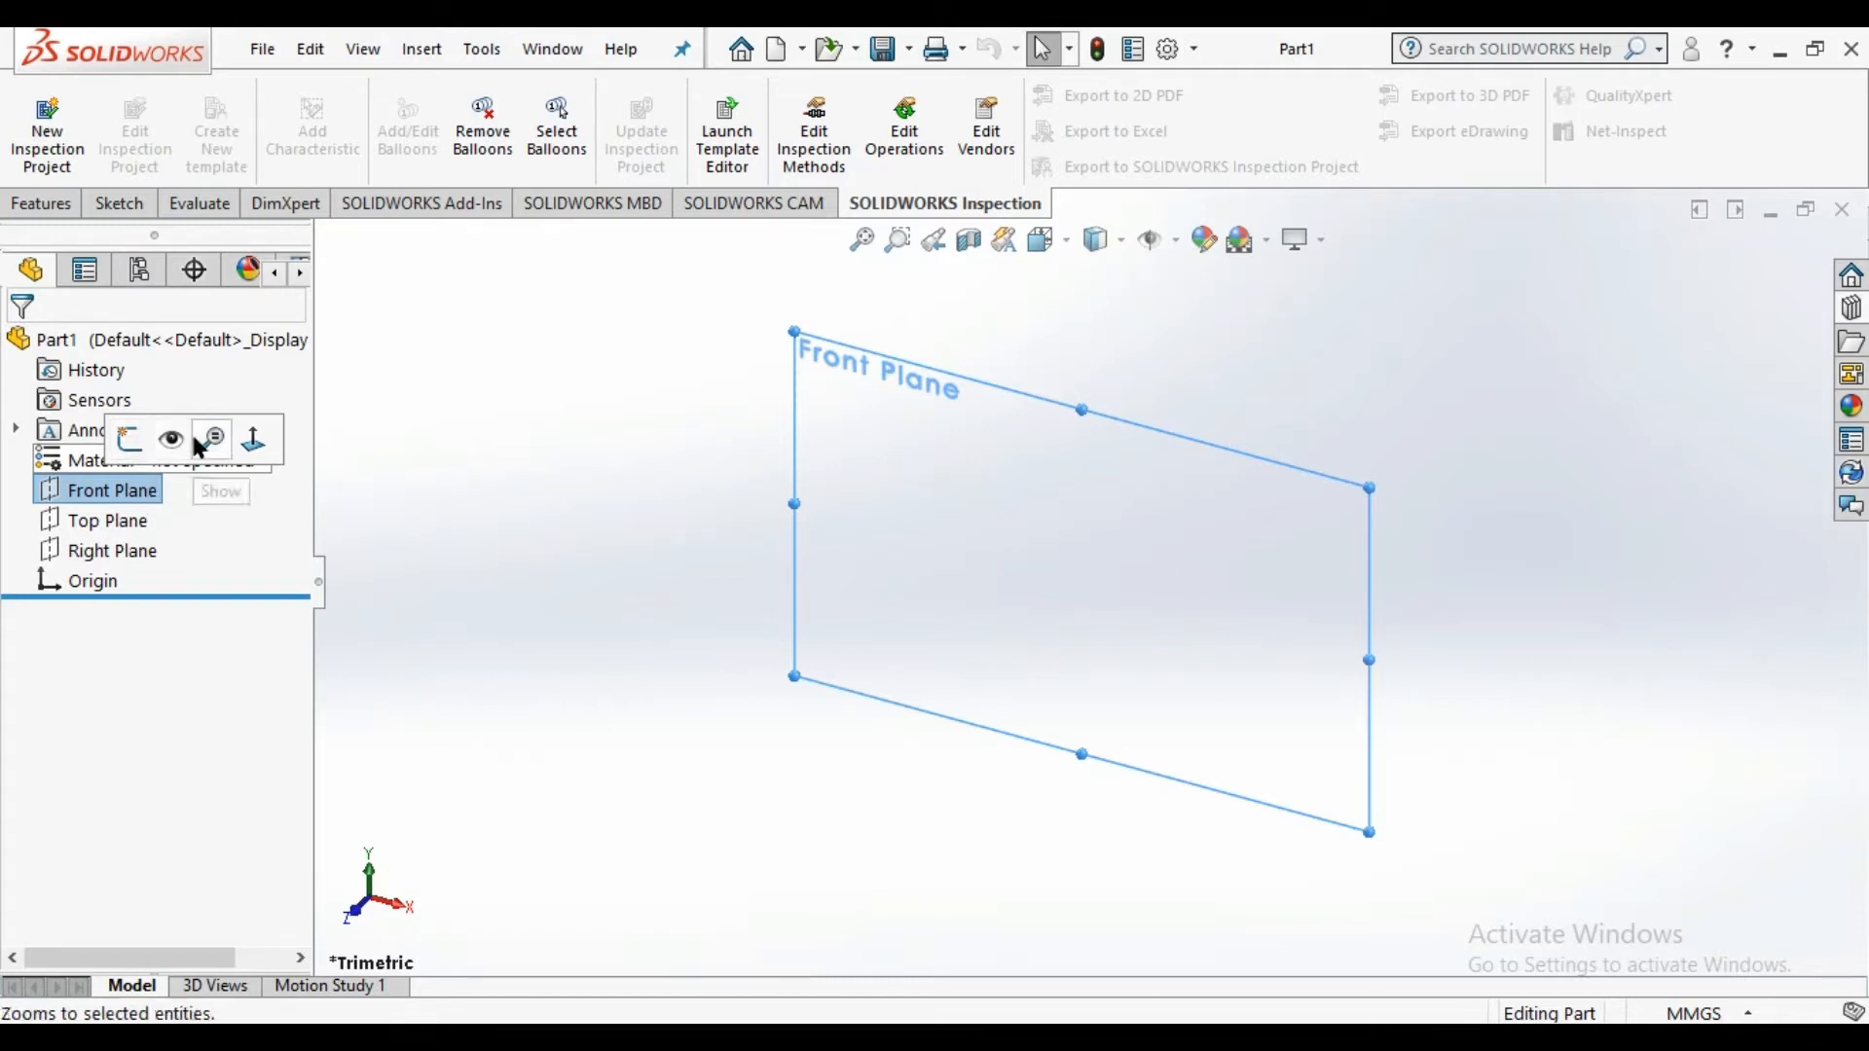
left_click(131, 441)
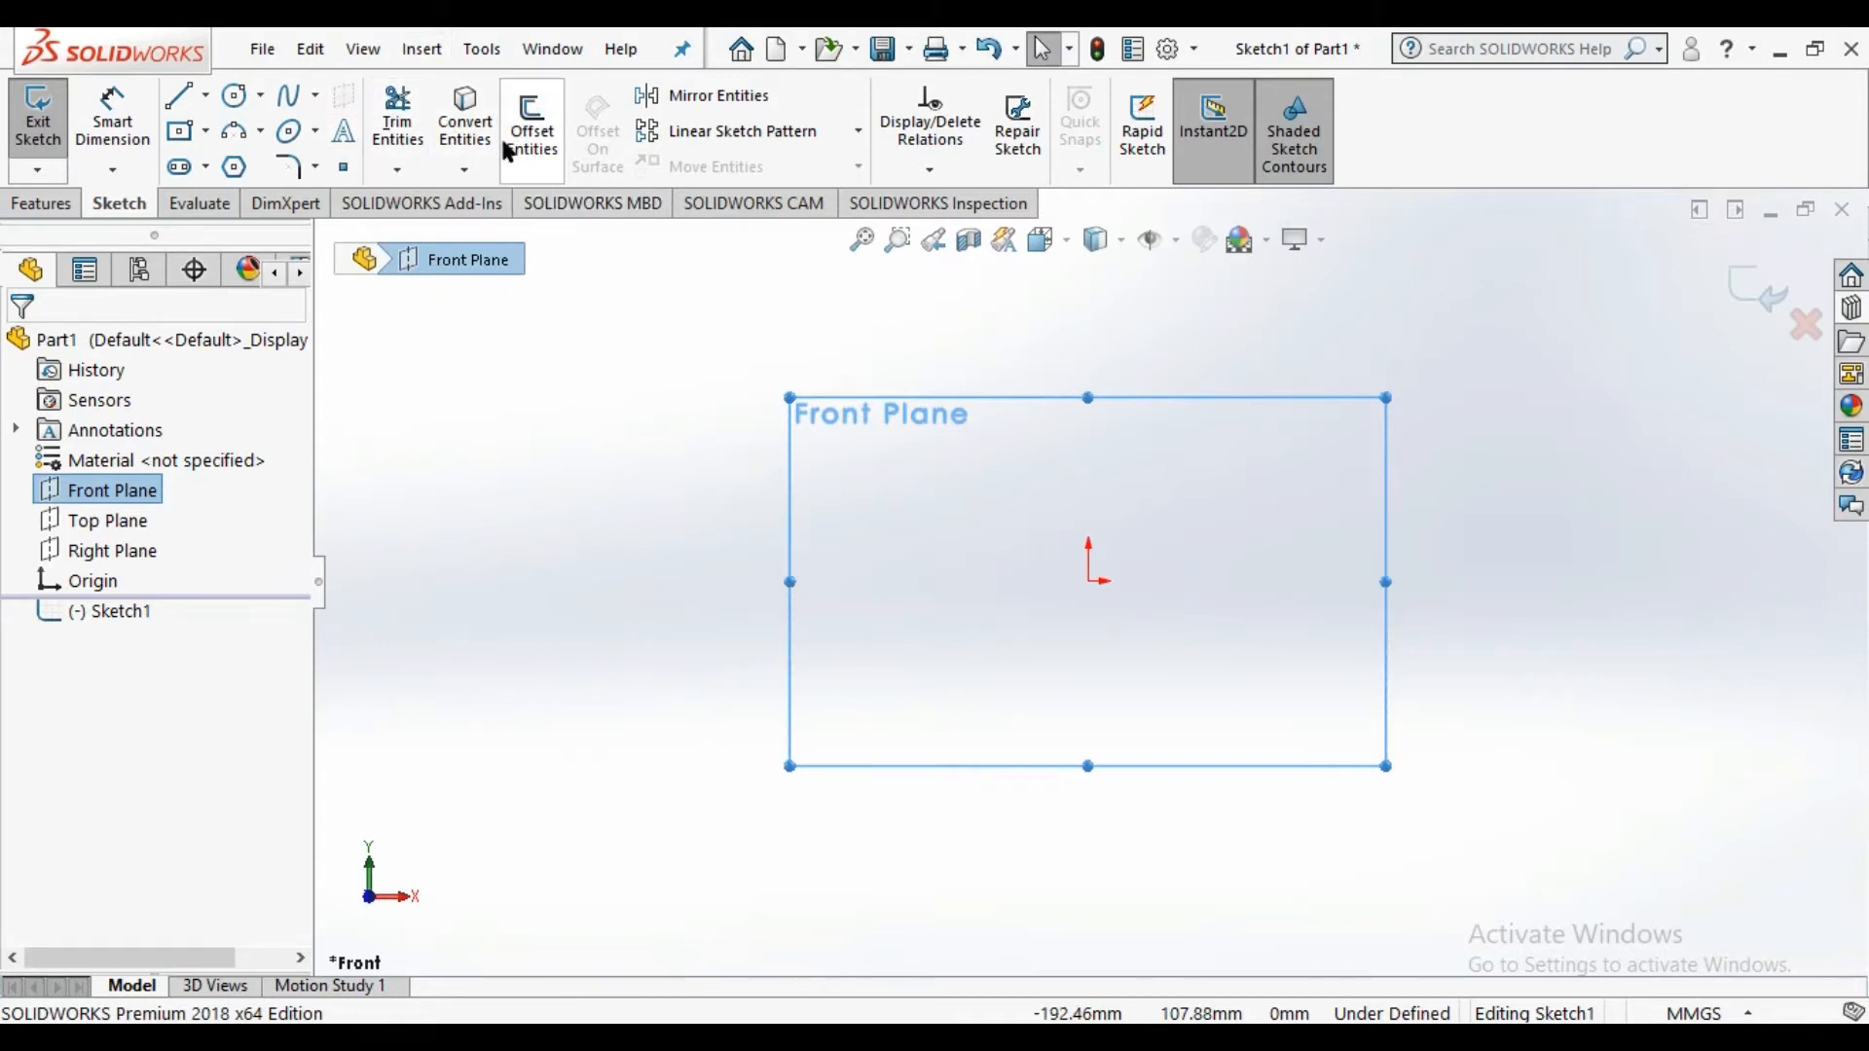
left_click(180, 95)
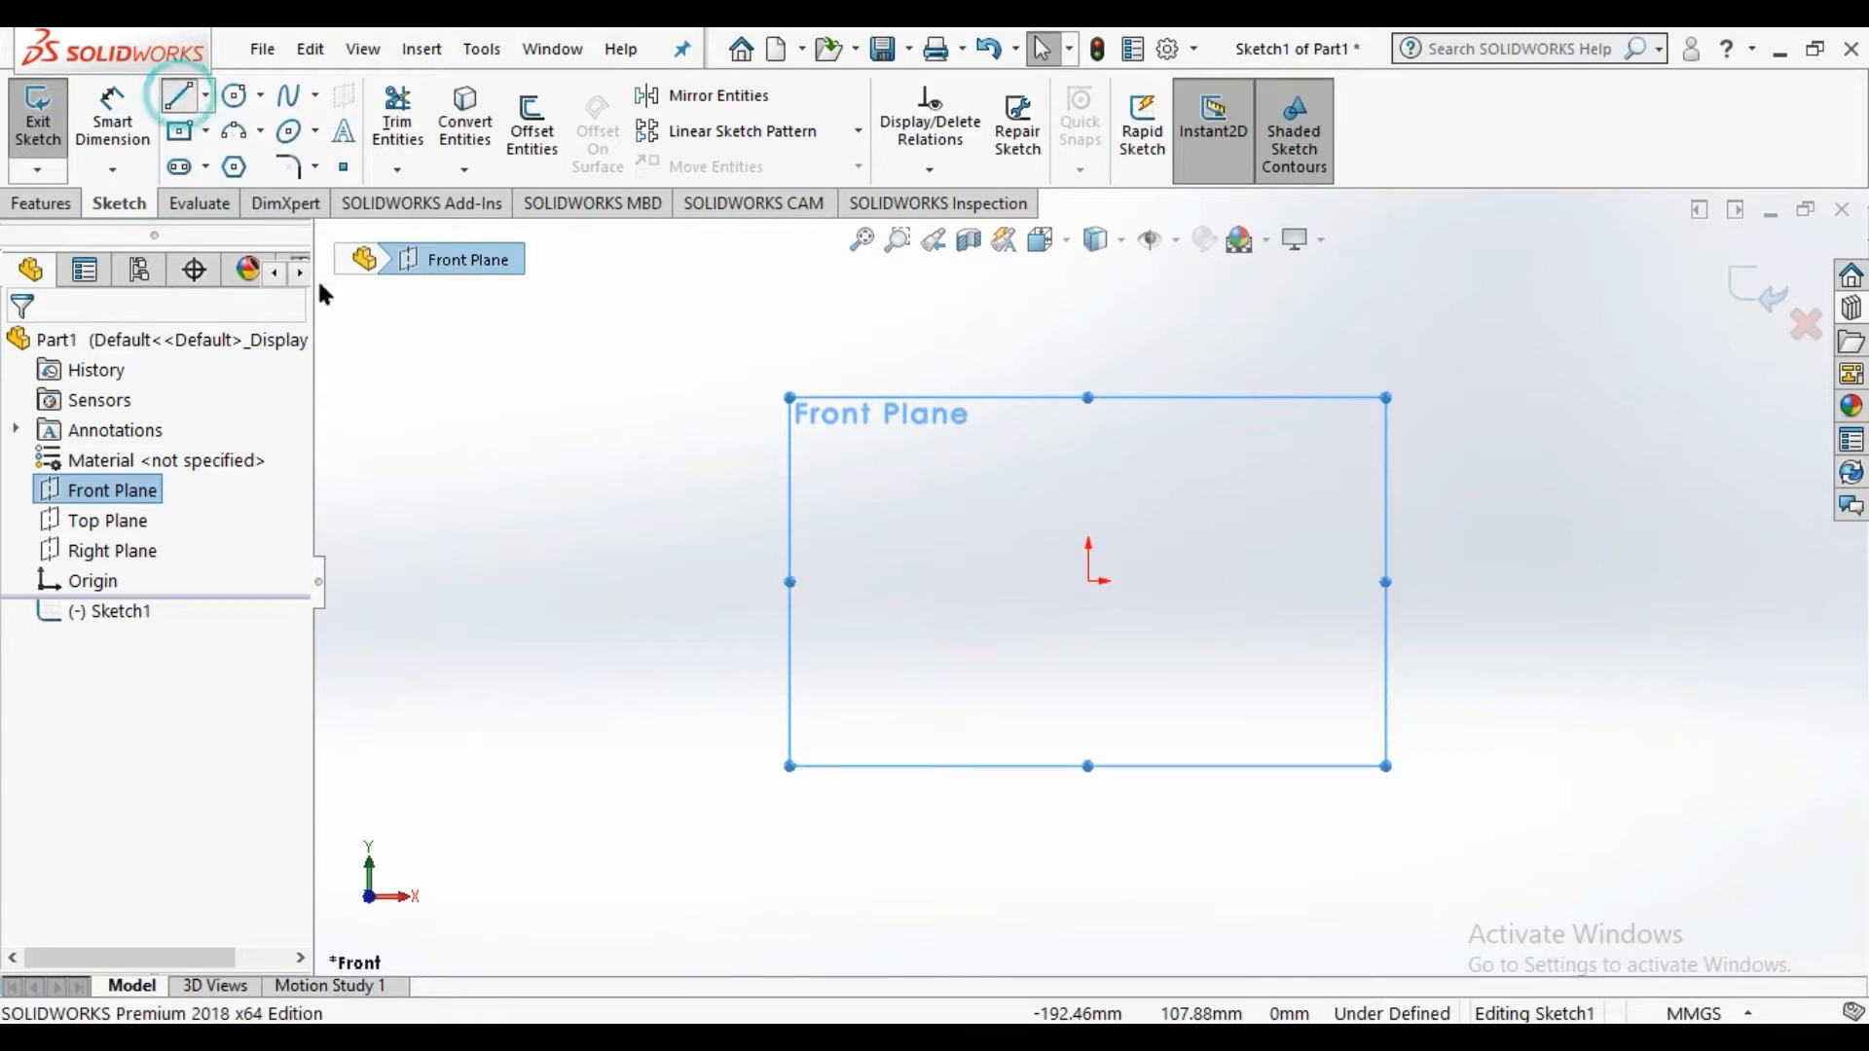
left_click(205, 95)
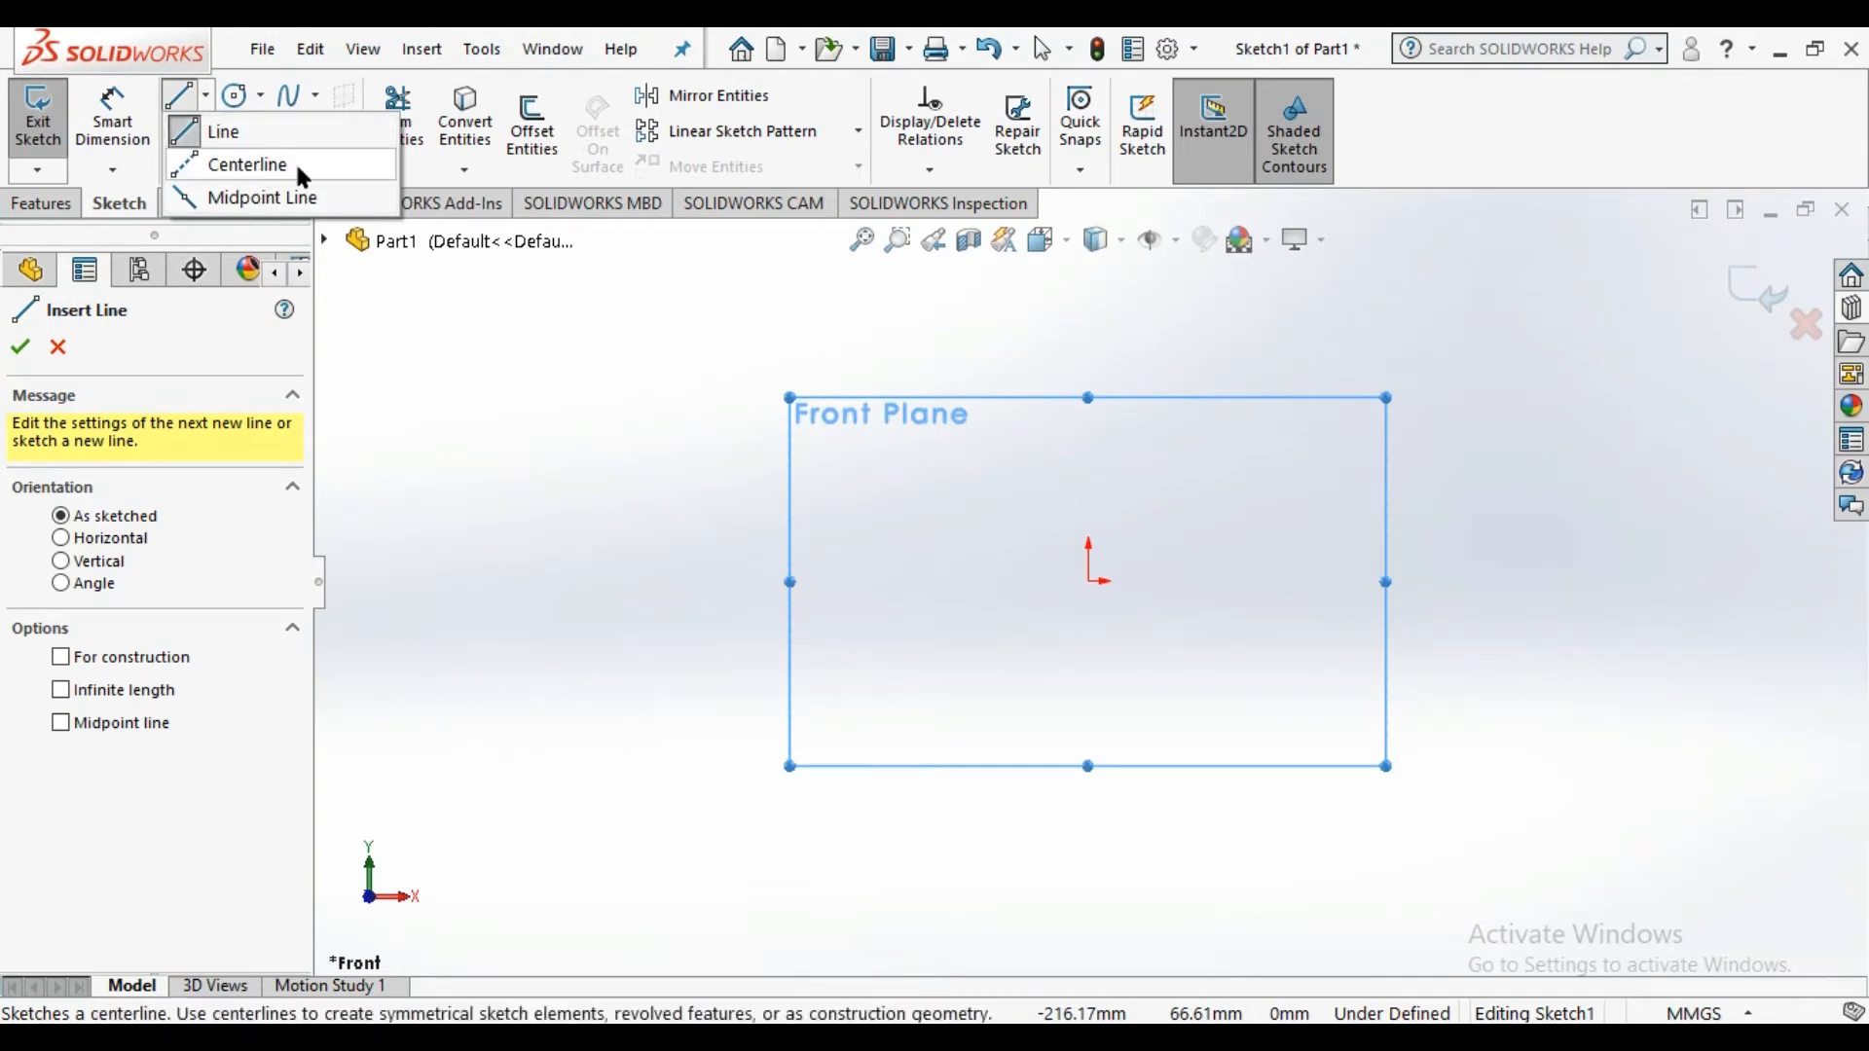
left_click(221, 132)
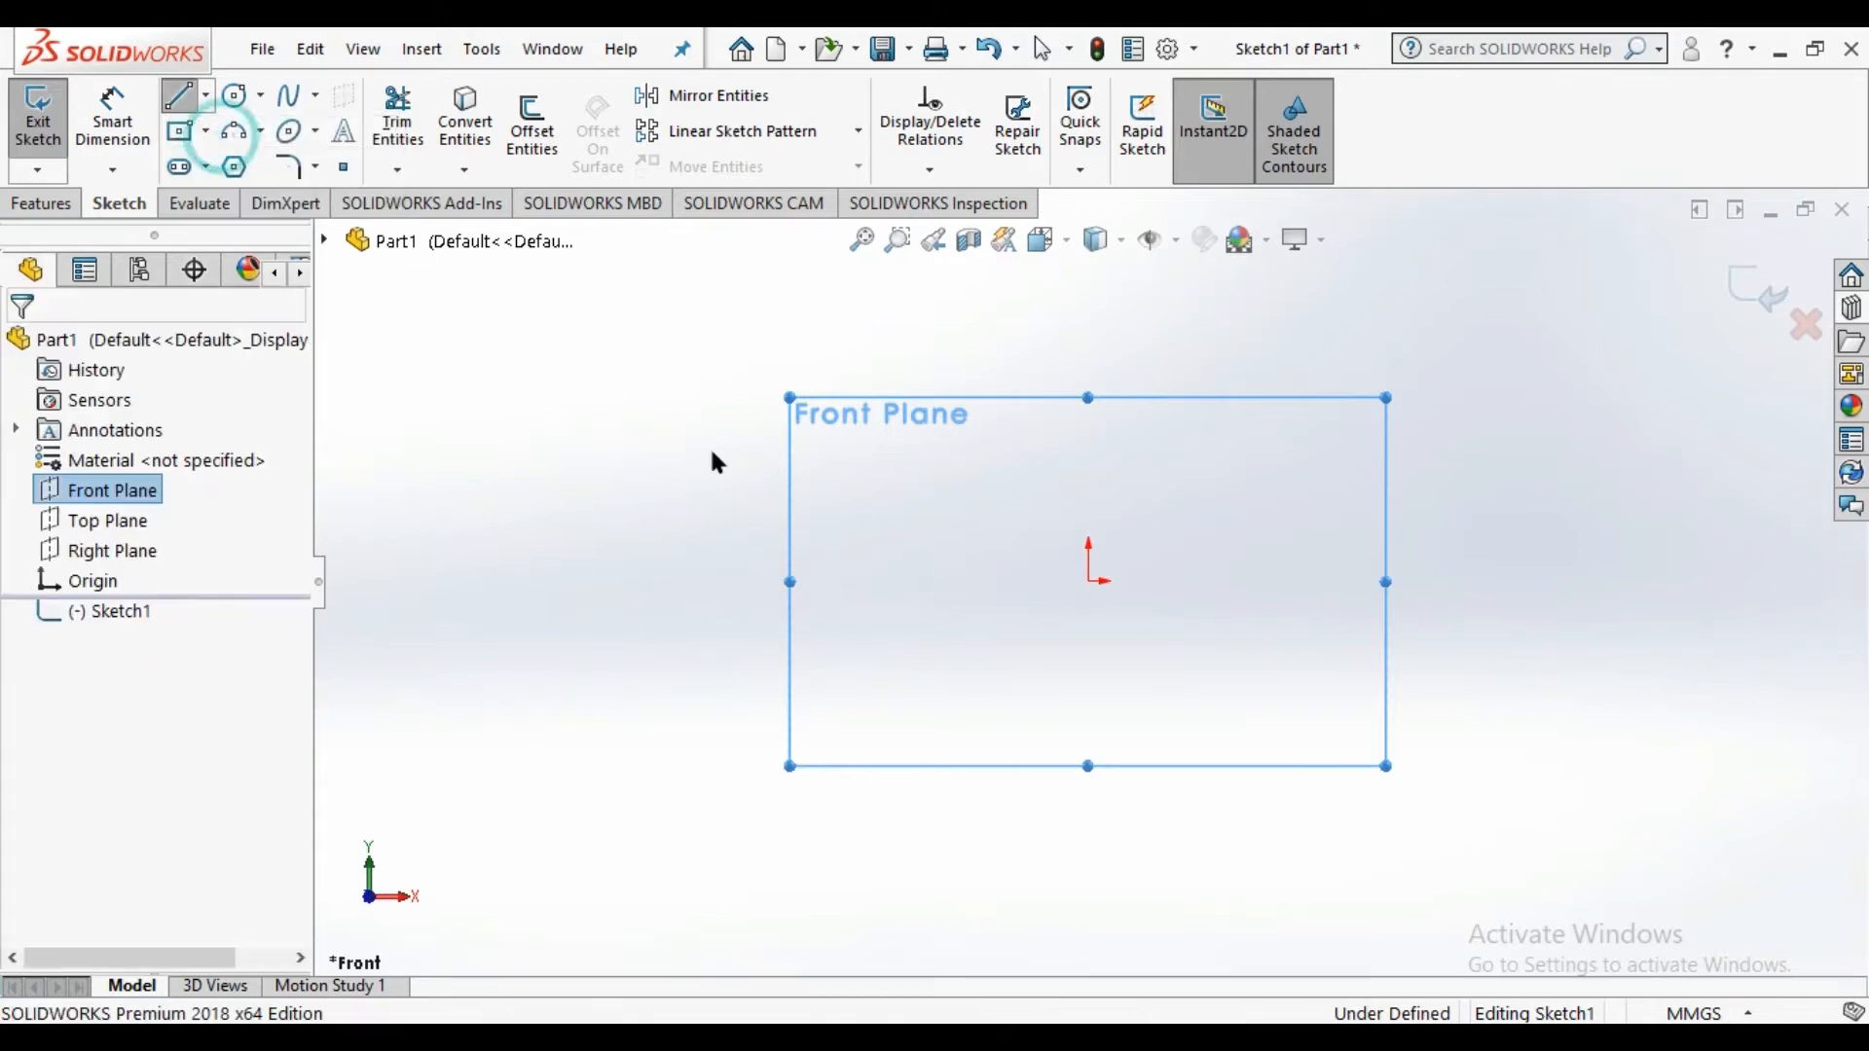
left_click(178, 95)
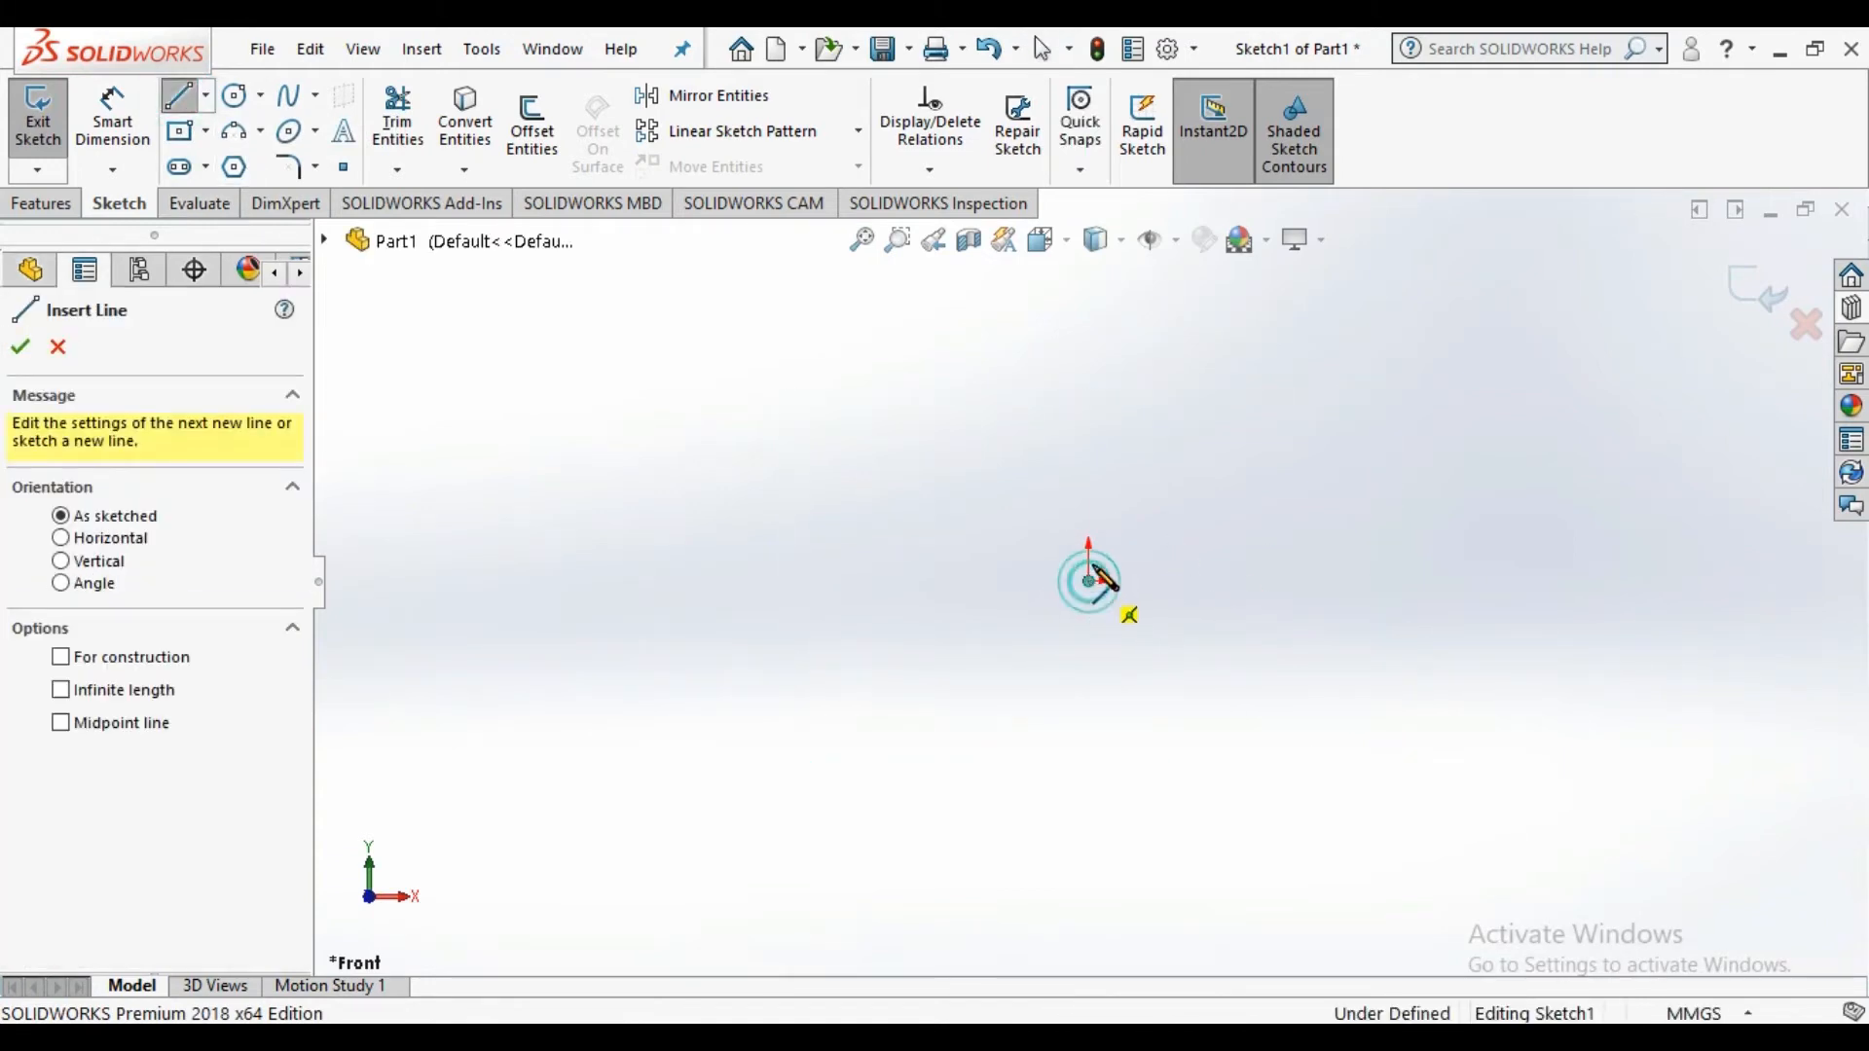
Draw a closed rectangle from the origin with four lines, about 79 mm wide and 53 mm high
mouse_move(1088, 581)
left_mouse_down()
mouse_move(1096, 389)
mouse_move(1089, 423)
mouse_move(1086, 392)
mouse_move(1047, 407)
left_mouse_up()
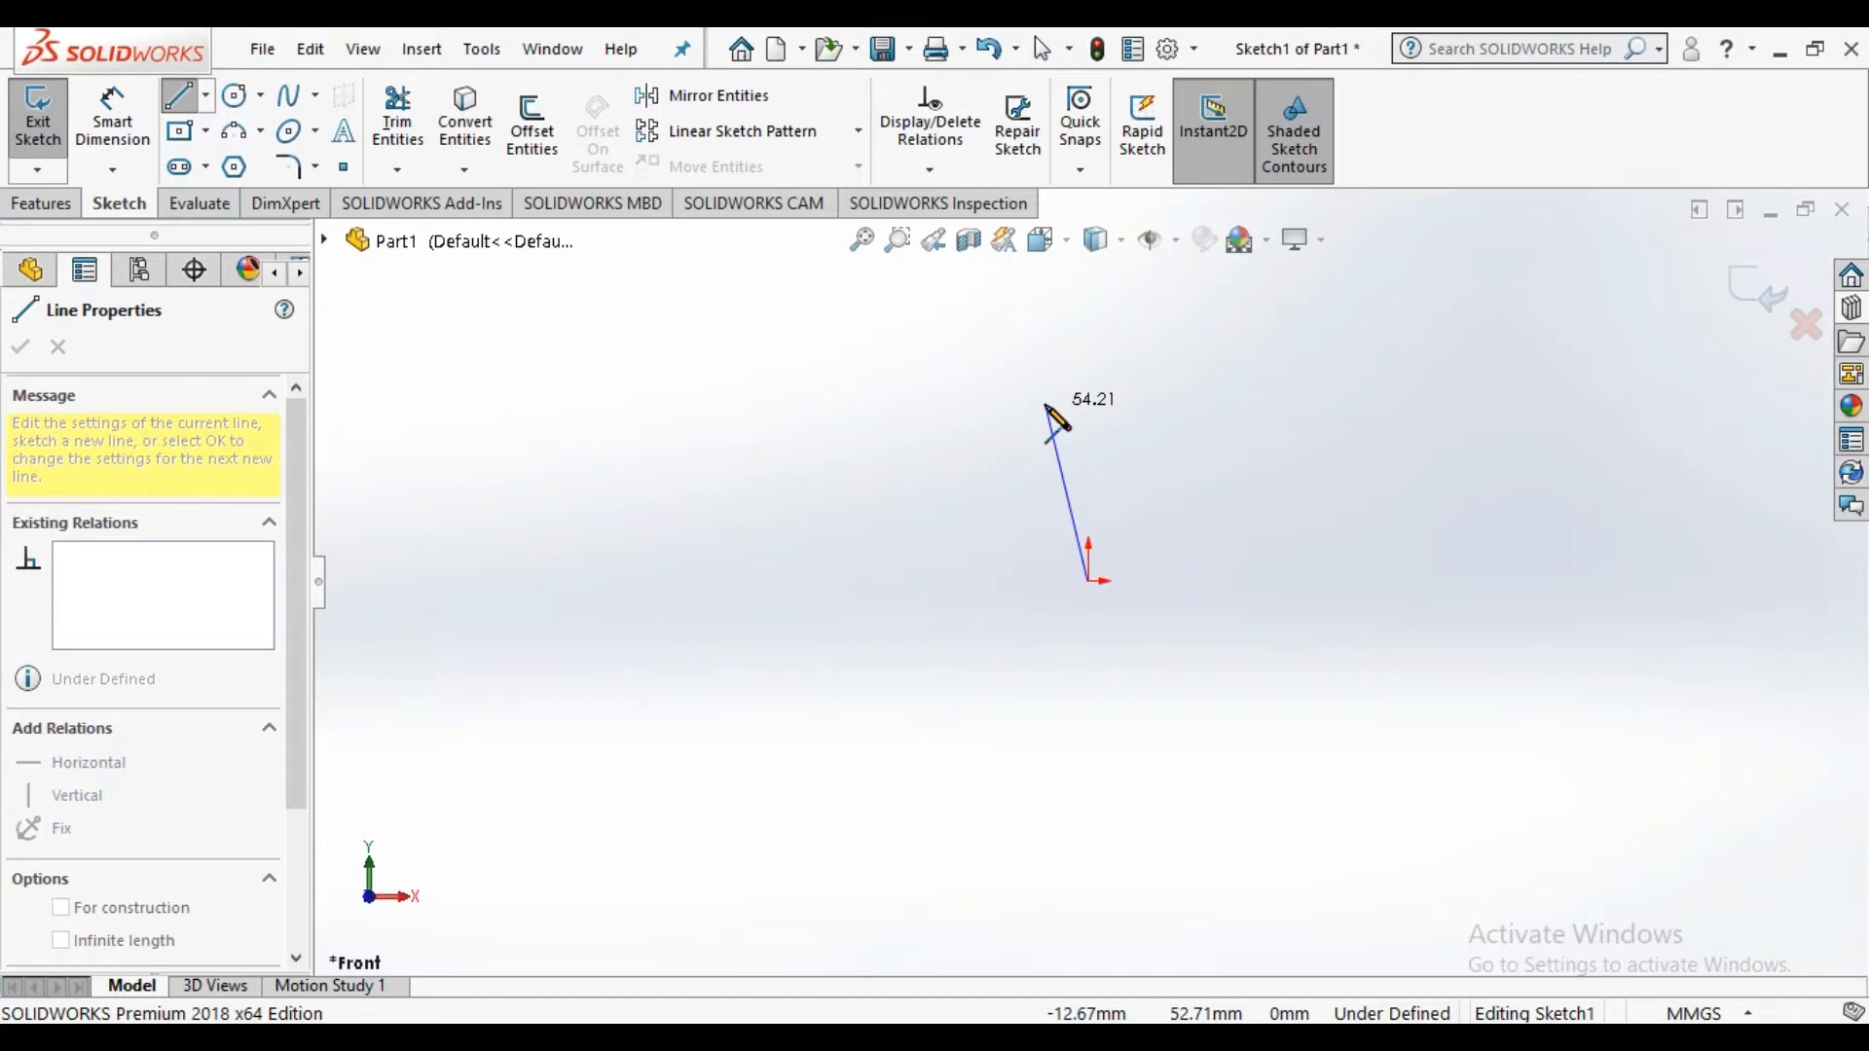
left_click_drag(1046, 407, 1049, 404)
left_click_drag(1049, 405, 1084, 404)
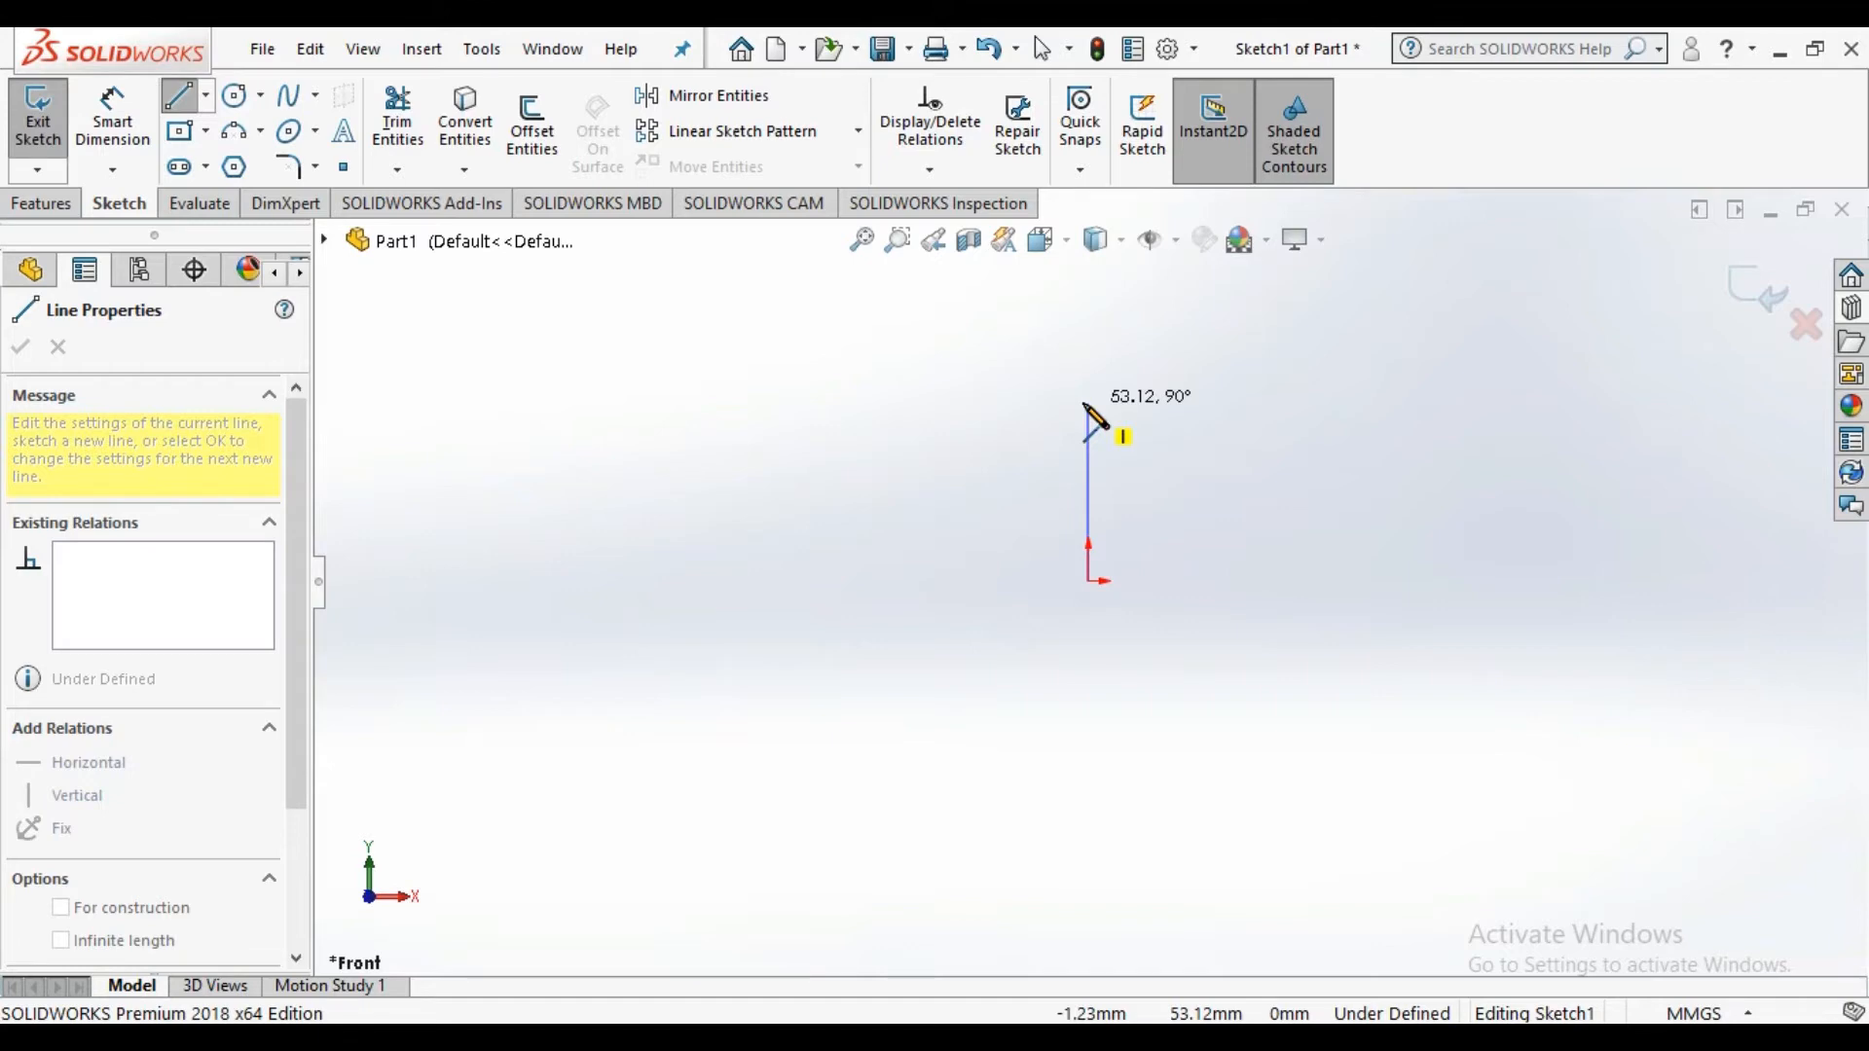
left_click(1088, 403)
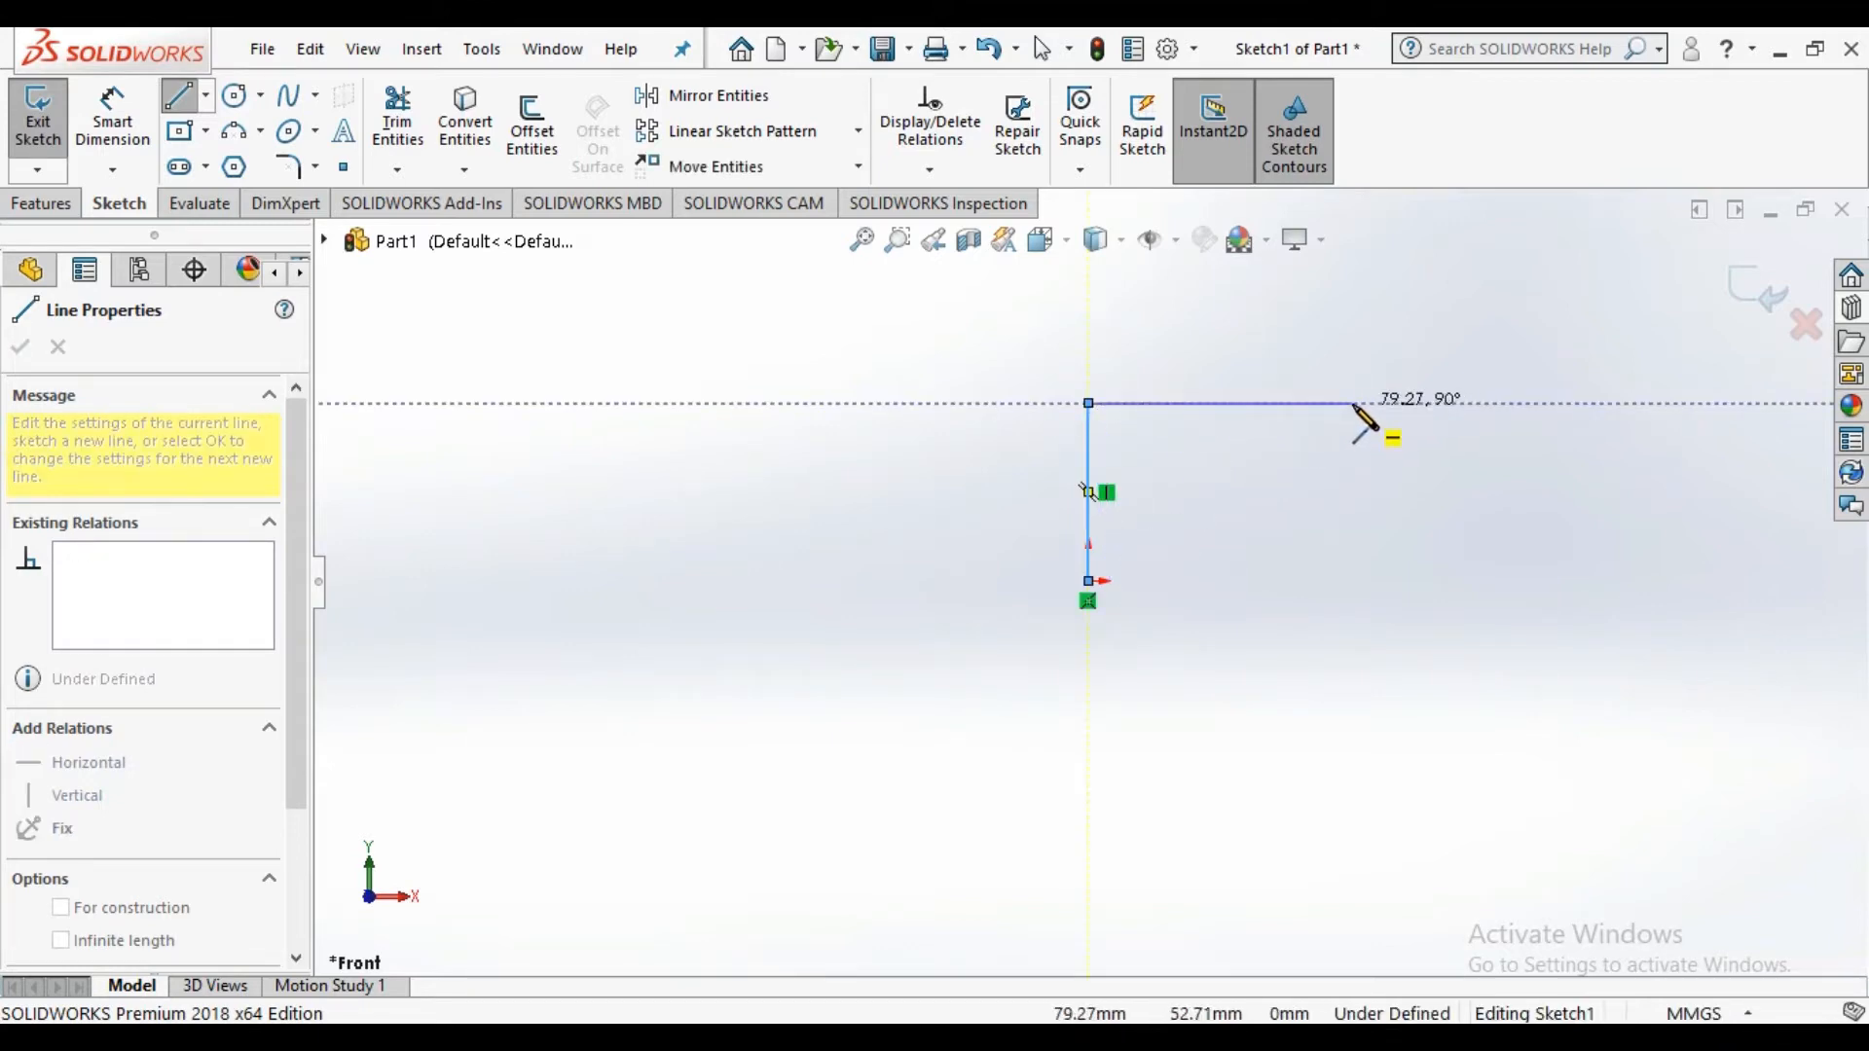
left_click(1353, 403)
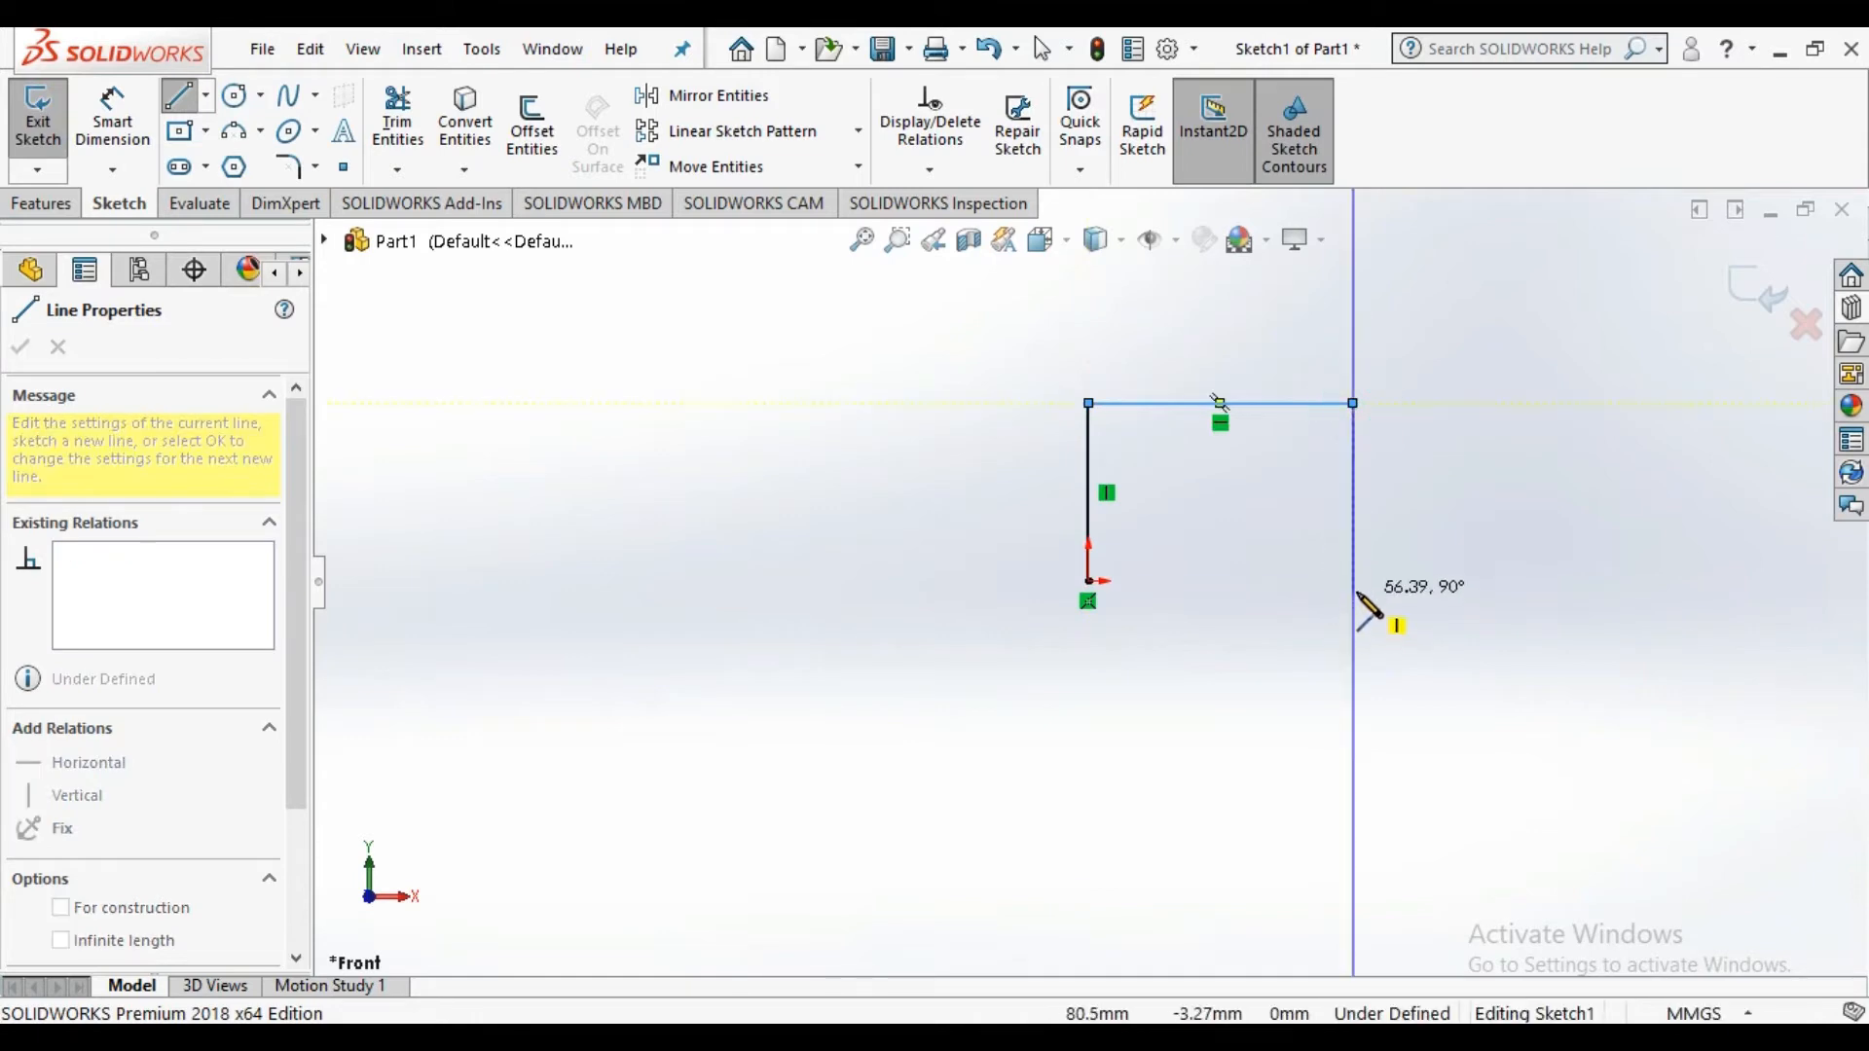
left_click(1353, 581)
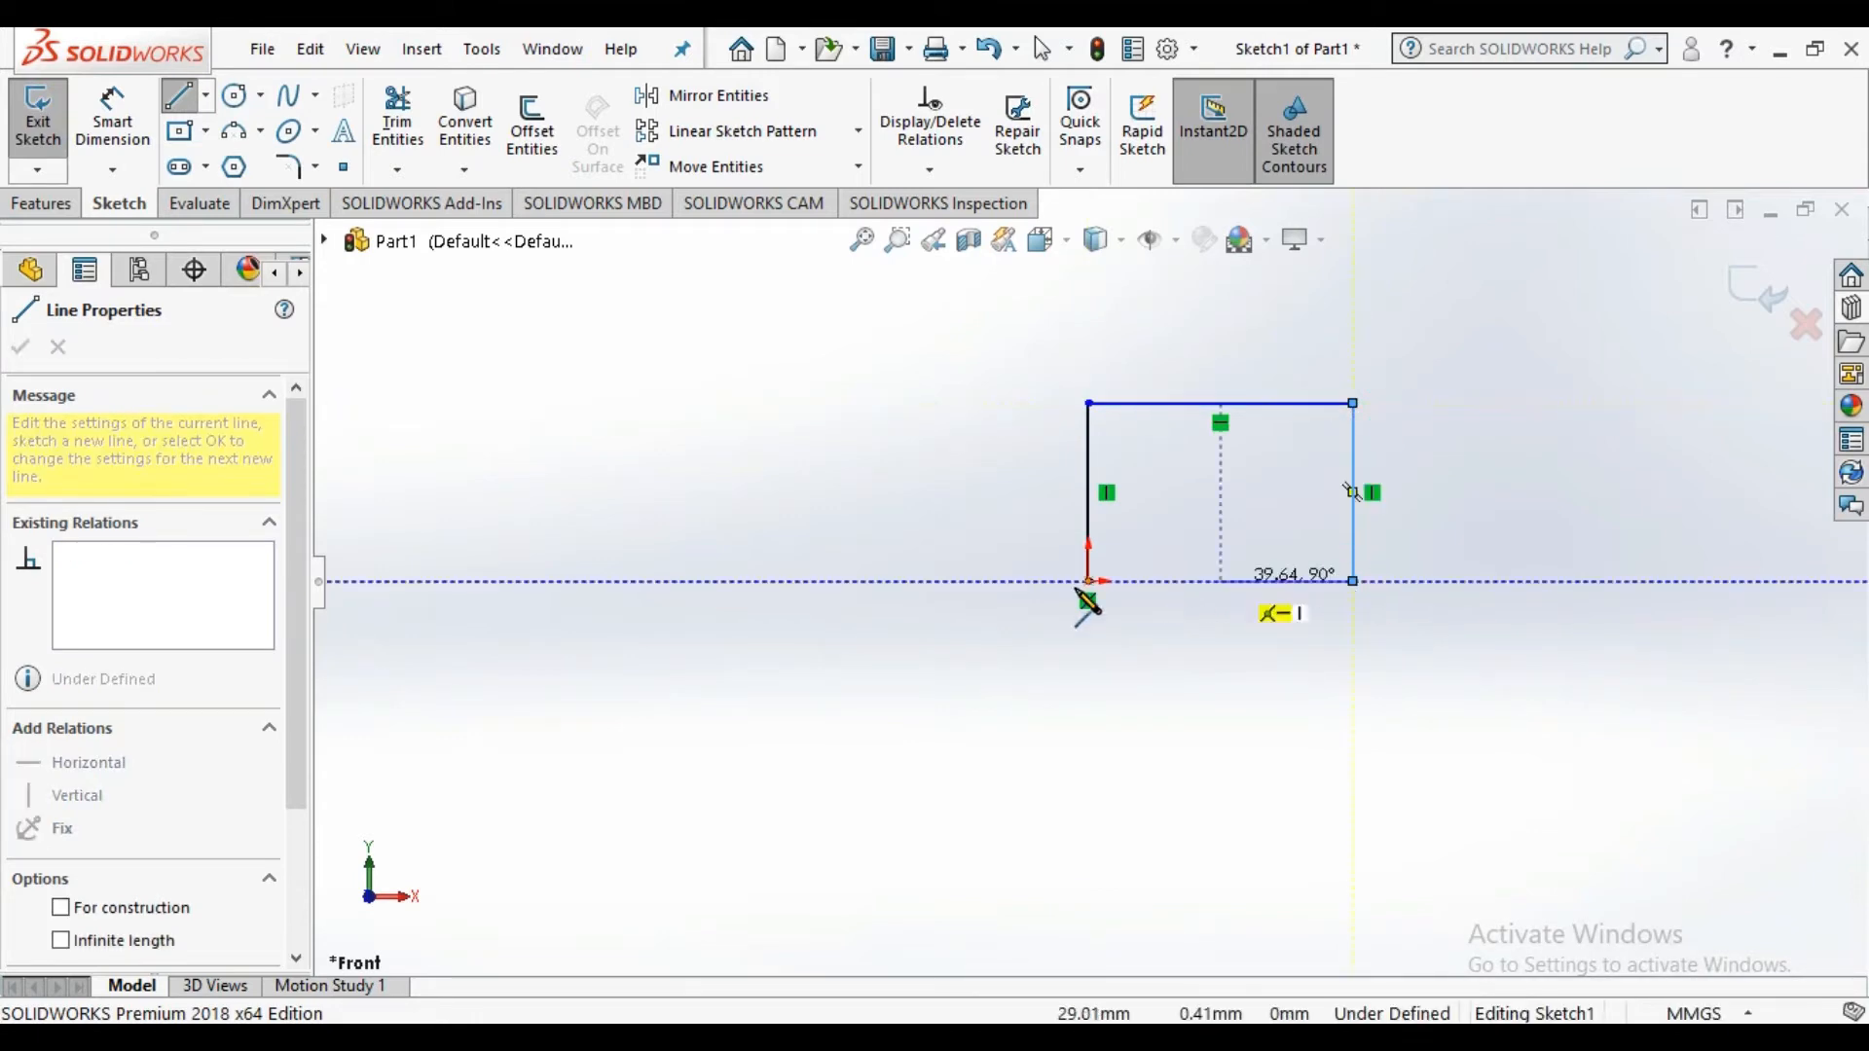
left_click(1088, 581)
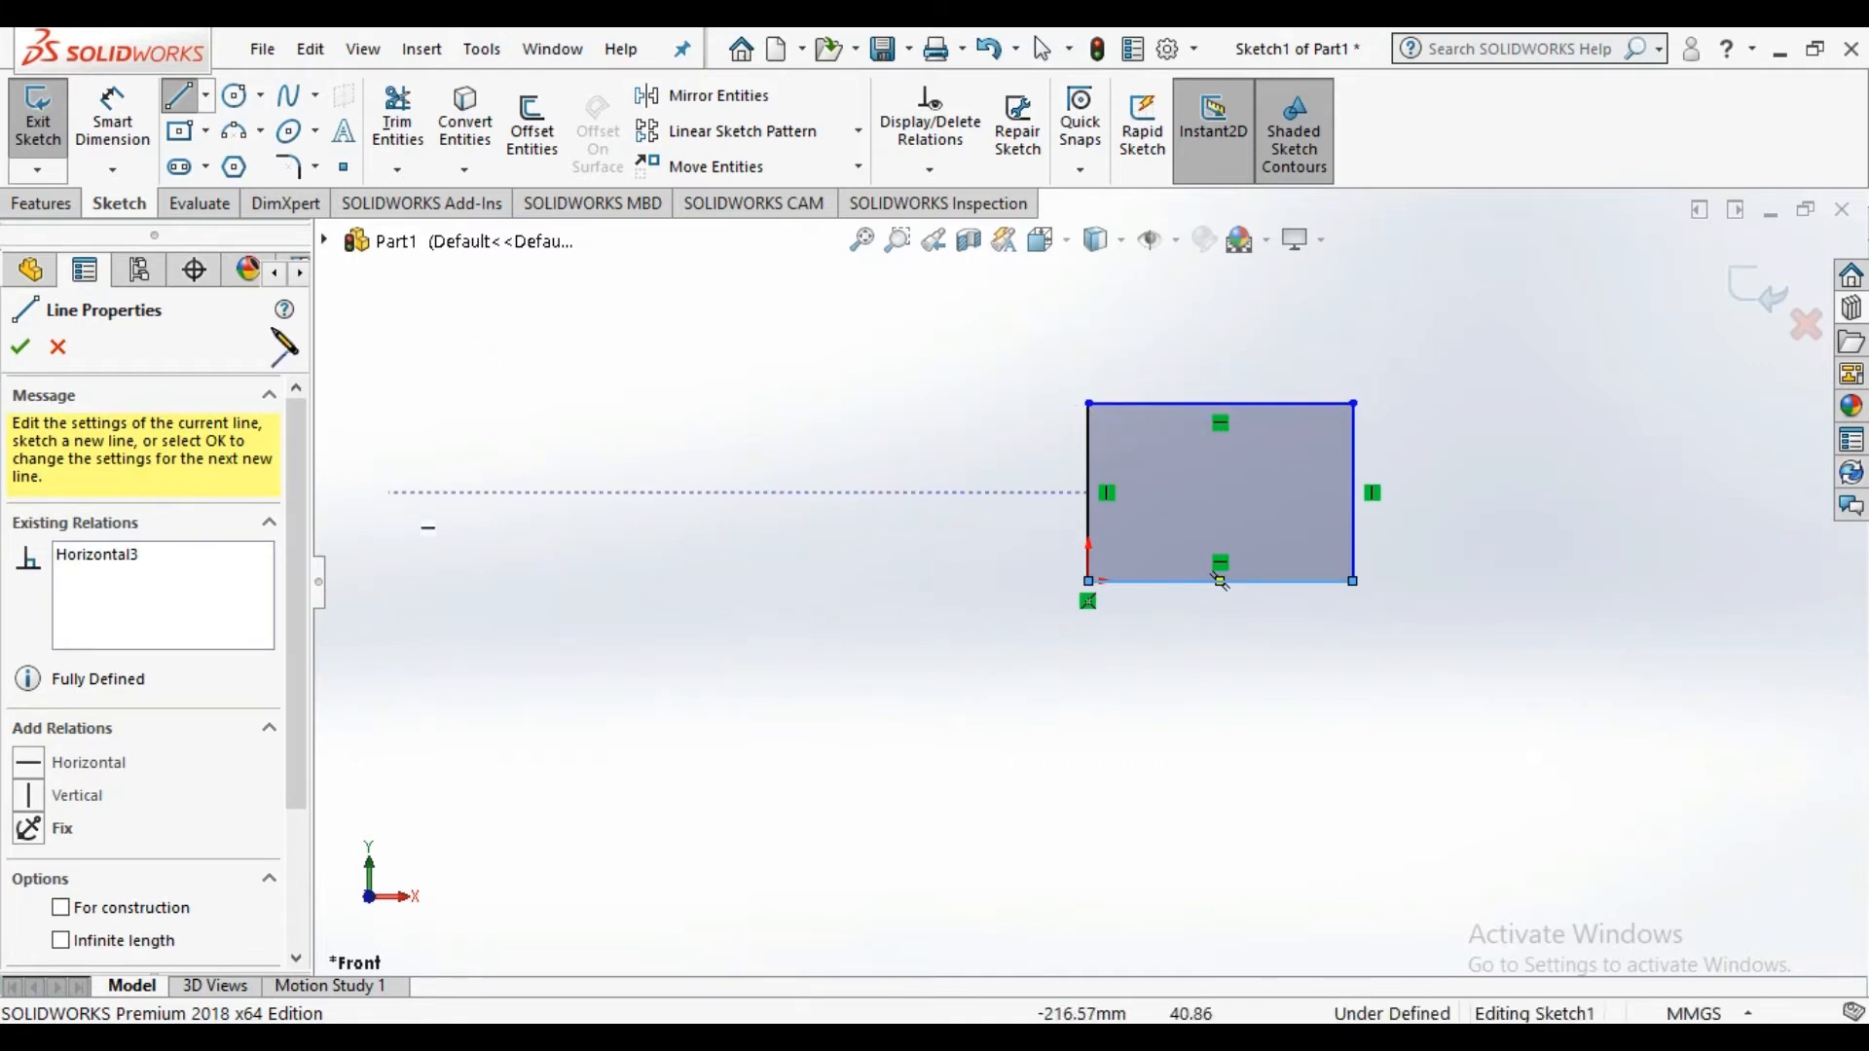
left_click(19, 346)
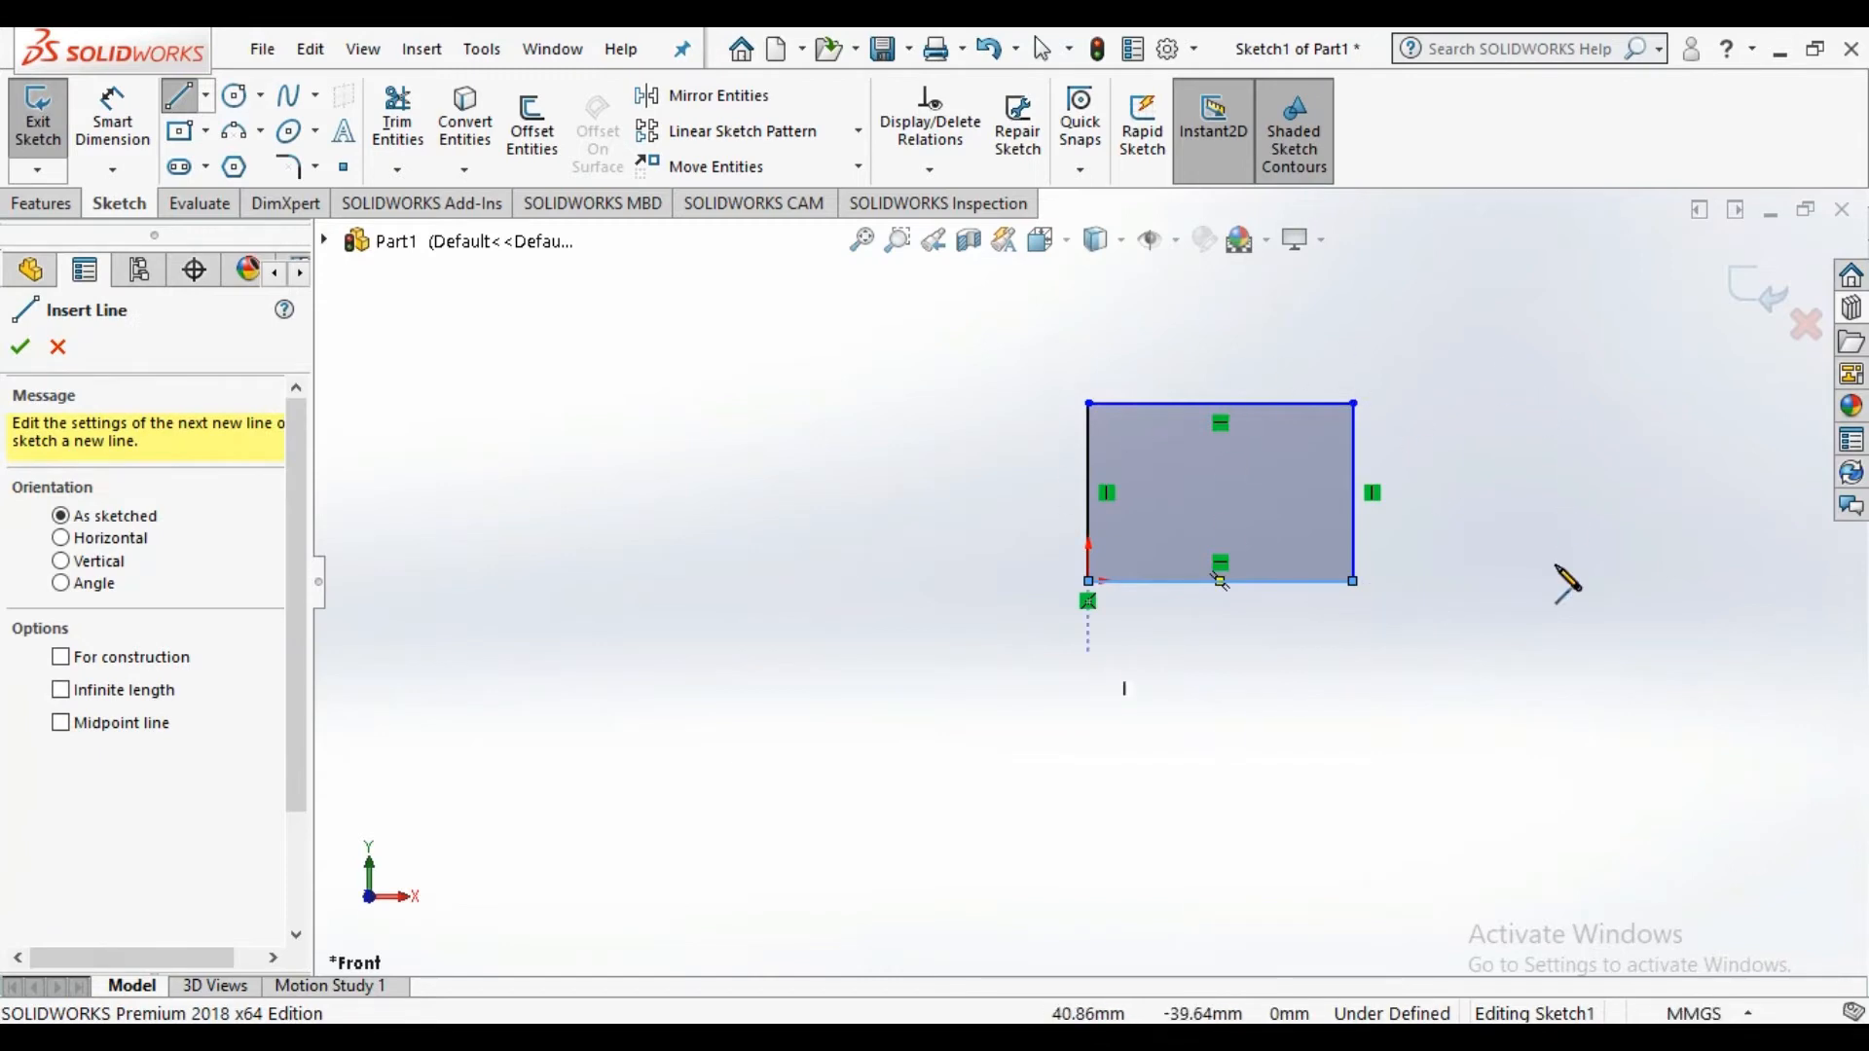
left_click(20, 346)
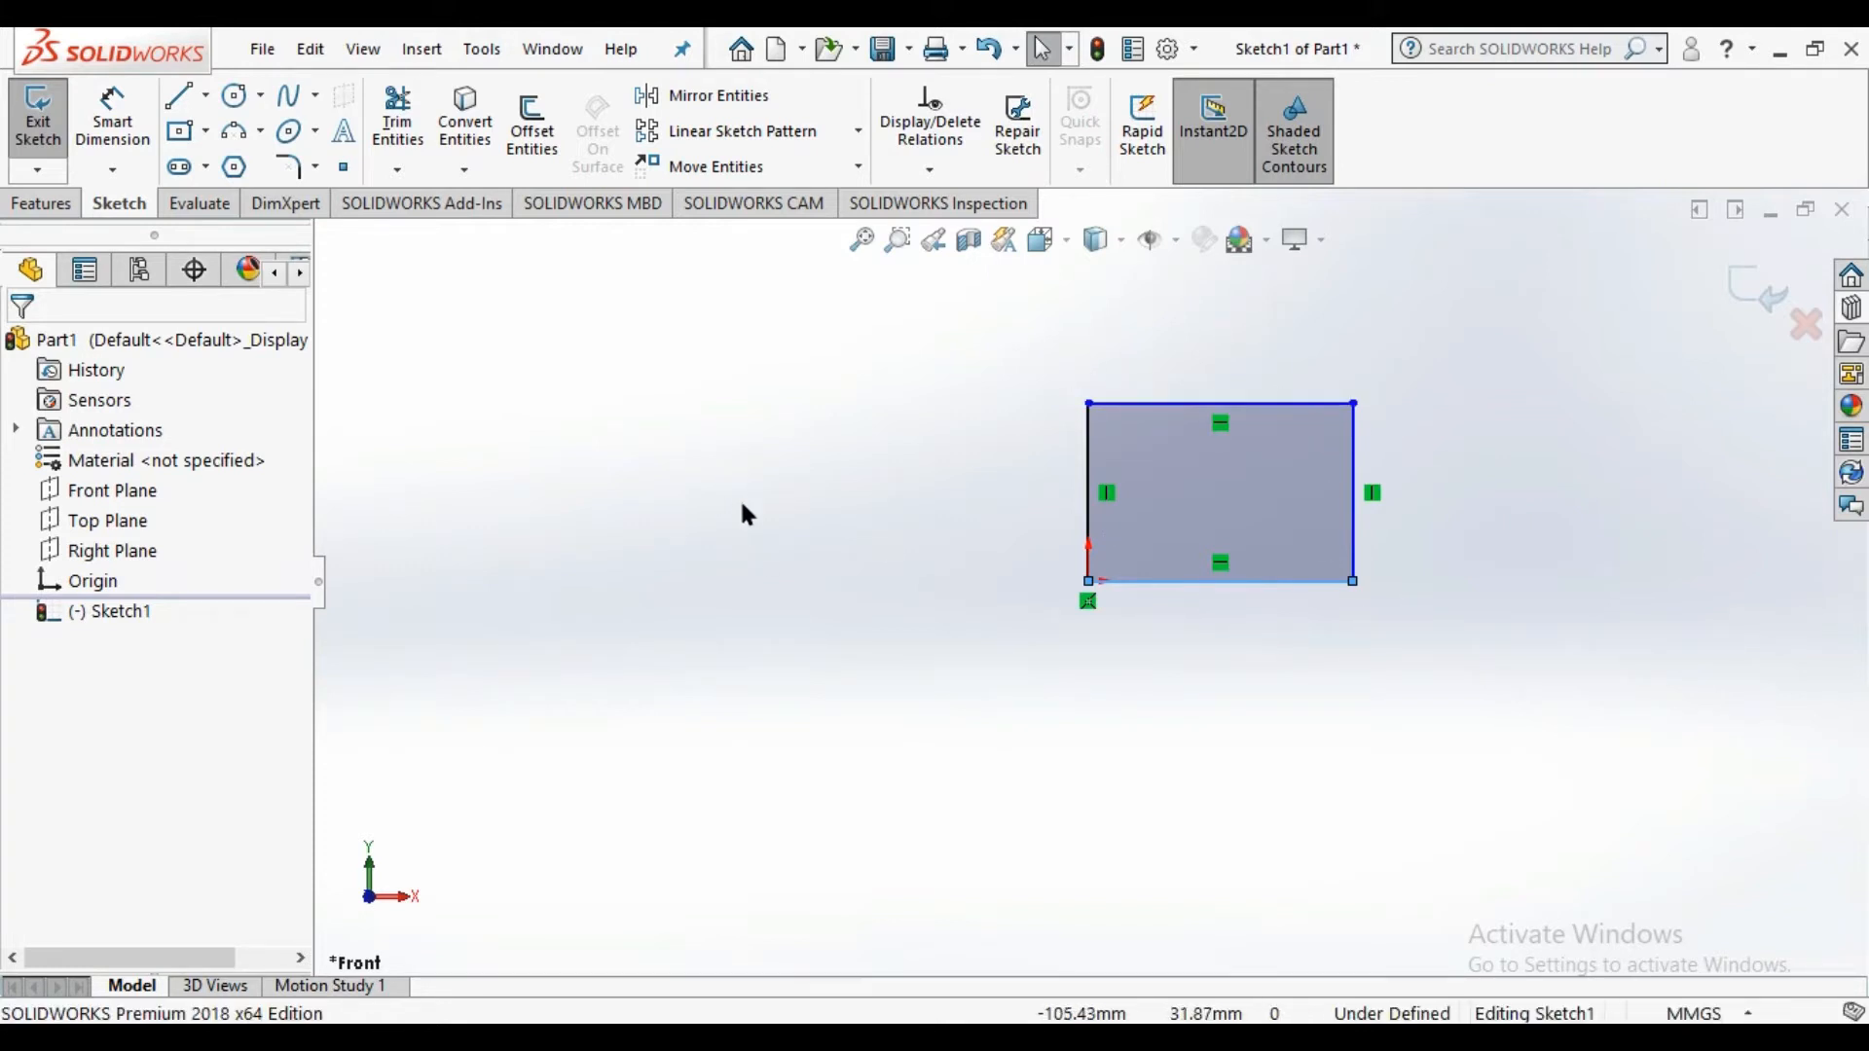
Add a Smart Dimension to the rectangle's upper edge and set its length to 80 mm
double_click(796, 486)
right_click_drag(798, 485, 814, 377)
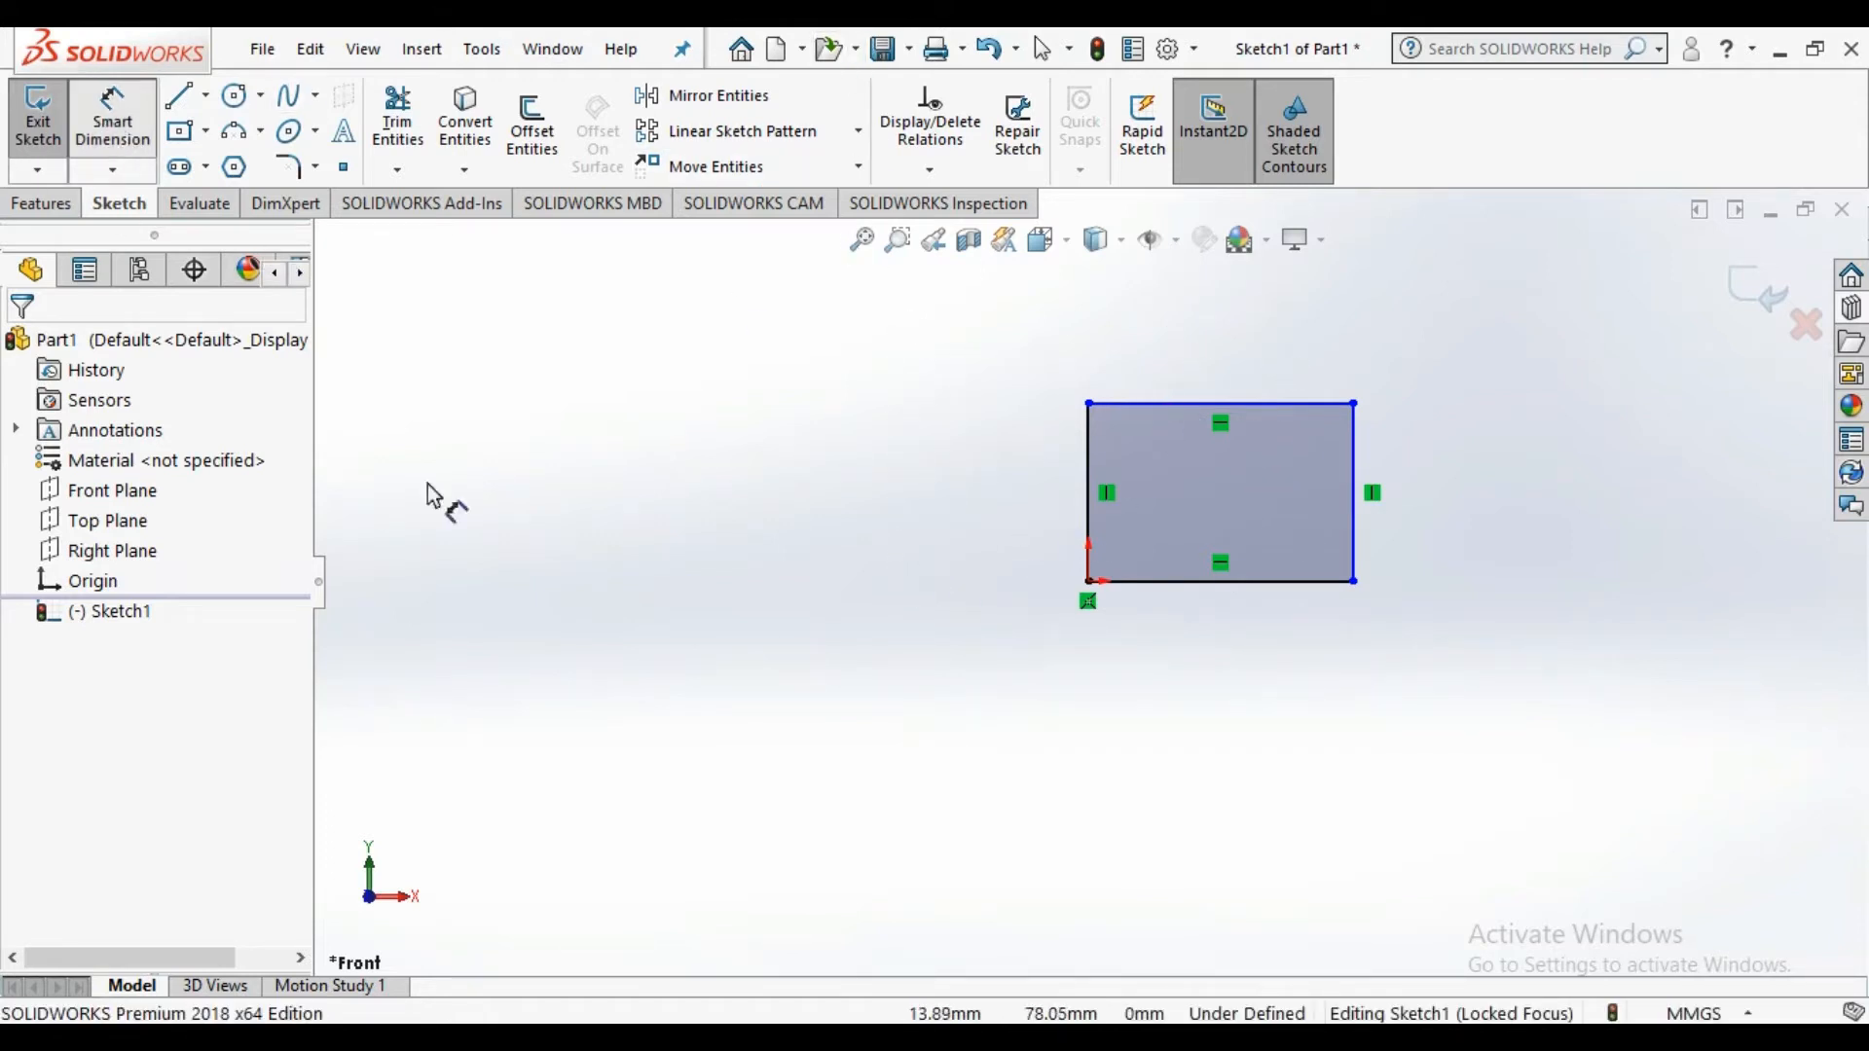
left_click(1219, 403)
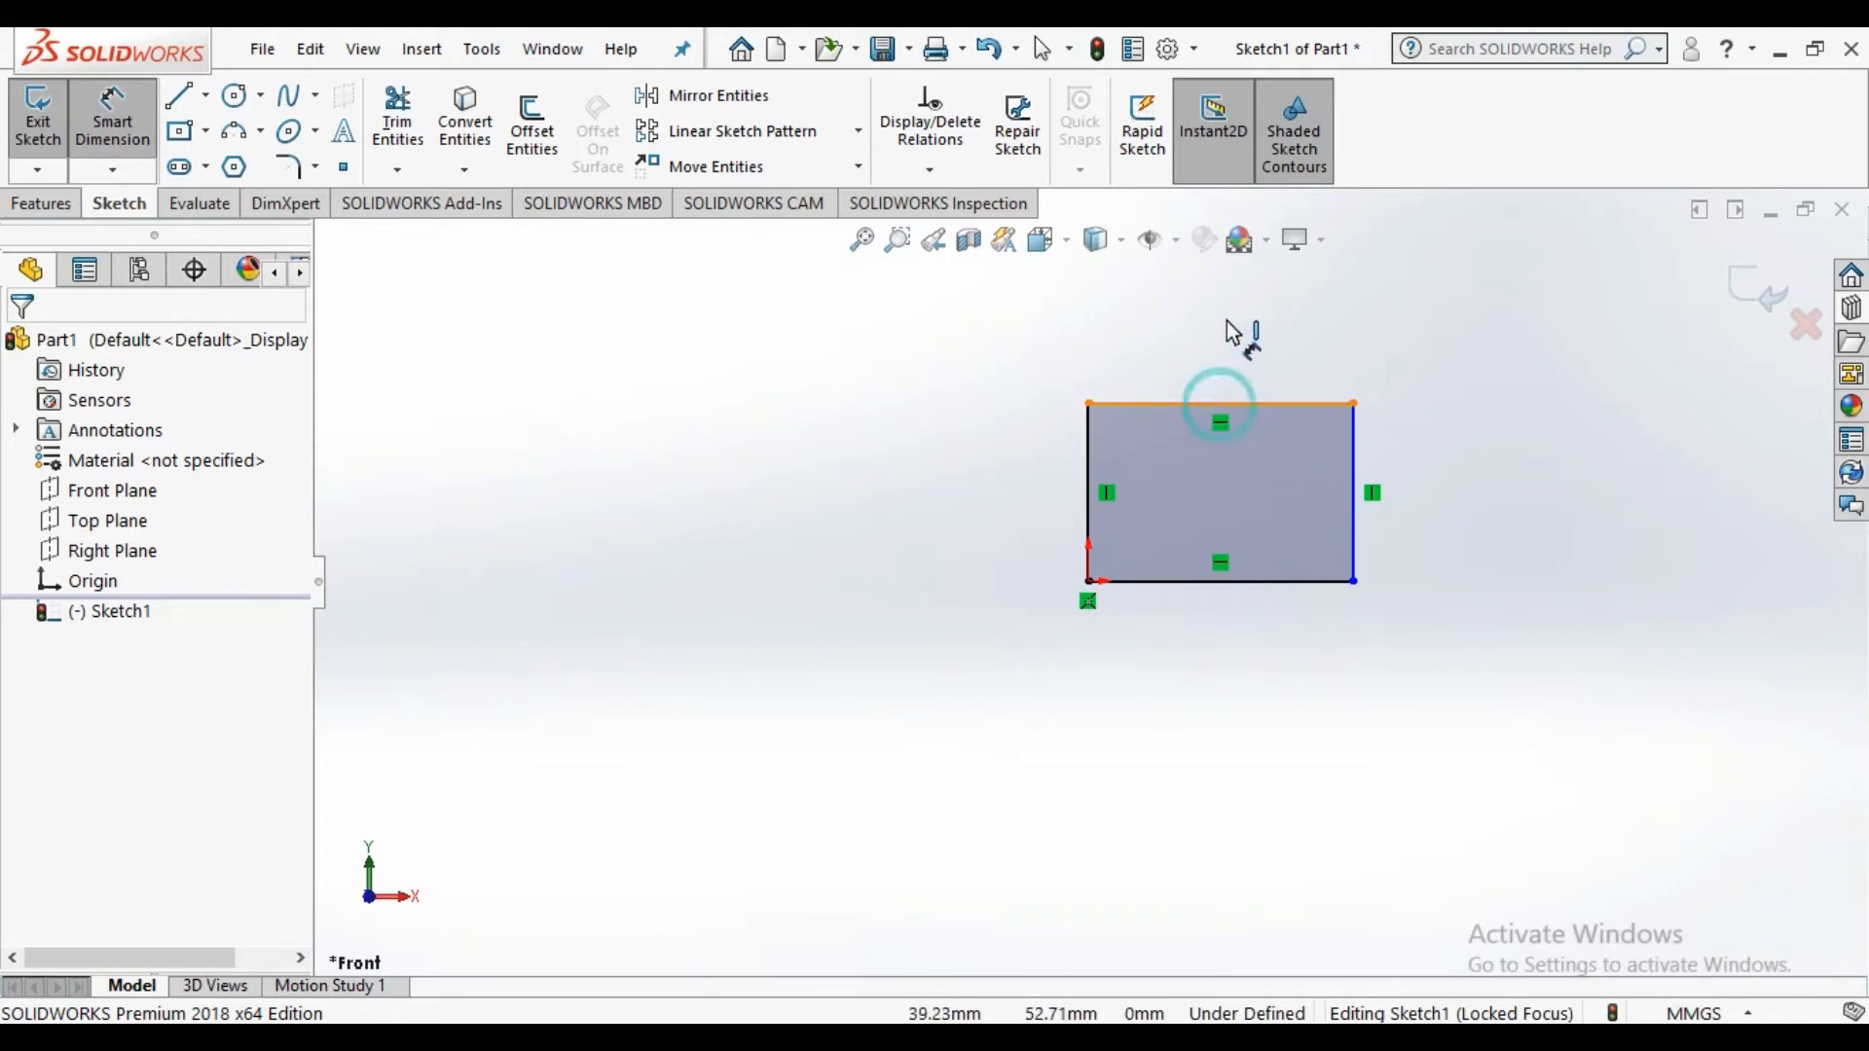
left_click(1207, 315)
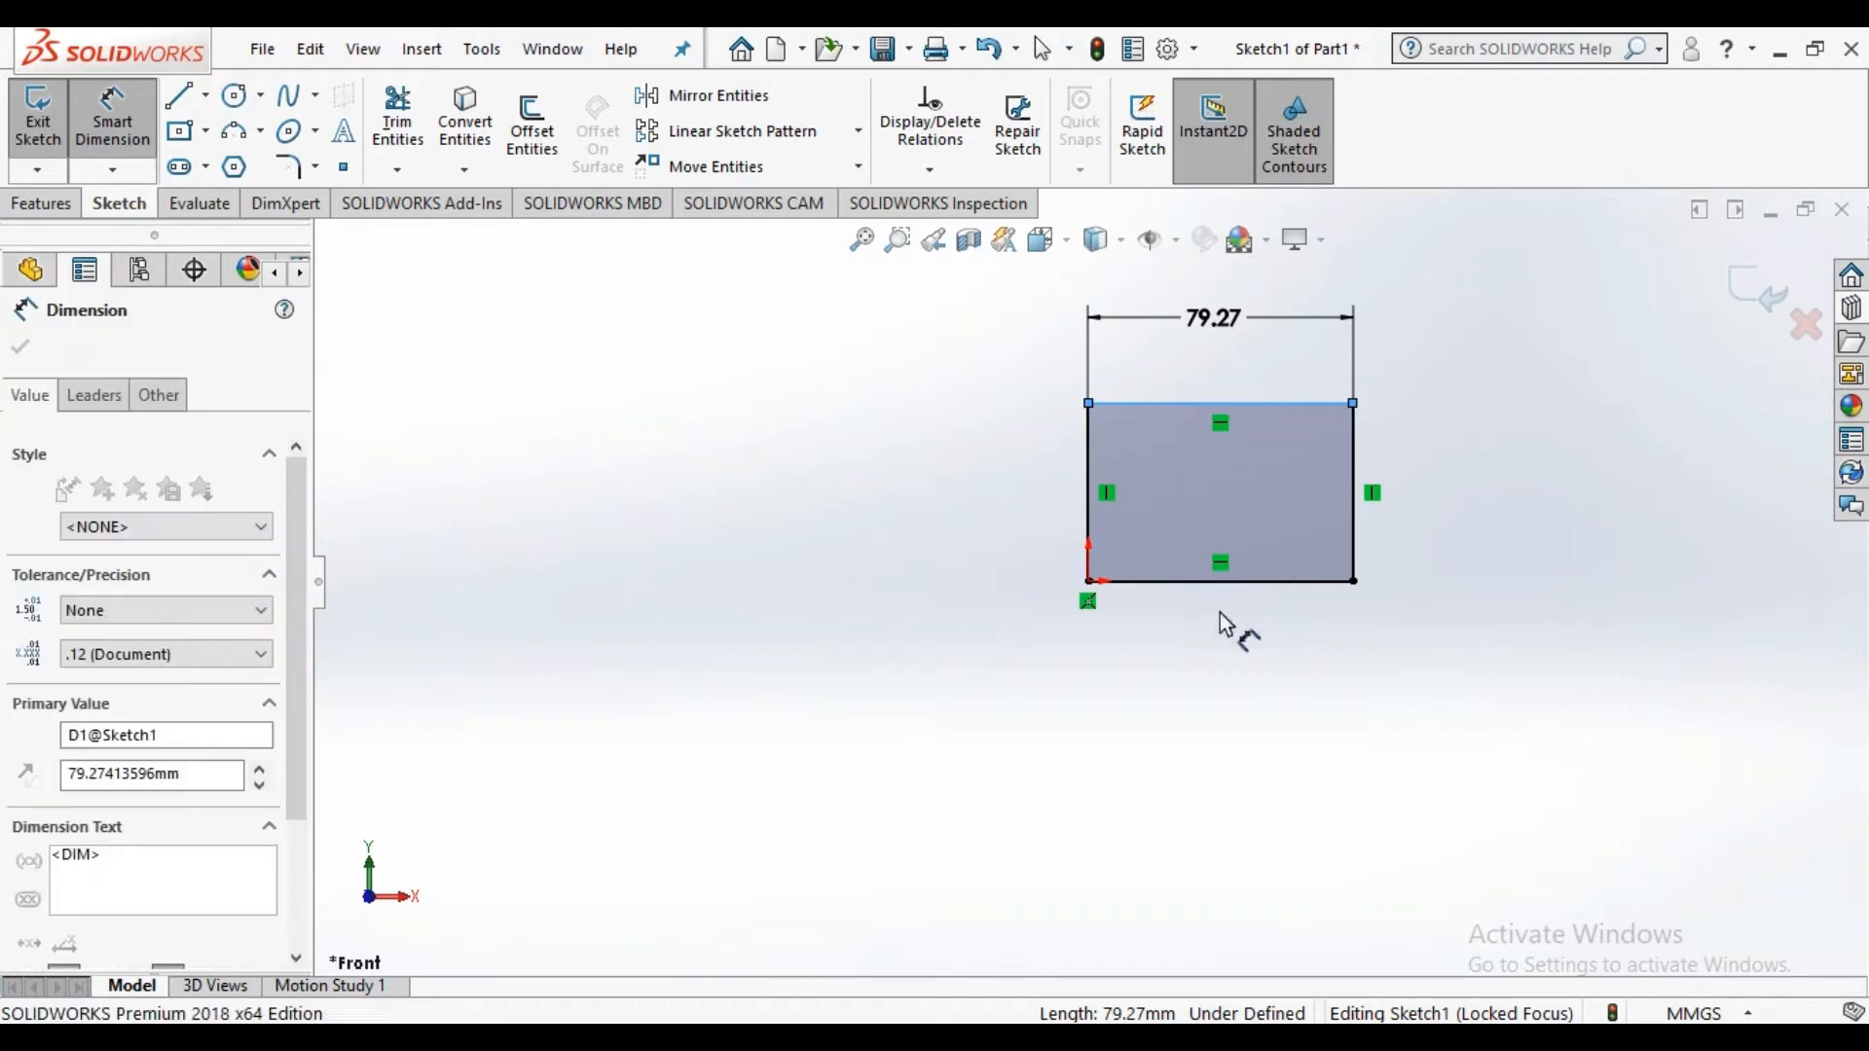
type("80")
key("Return")
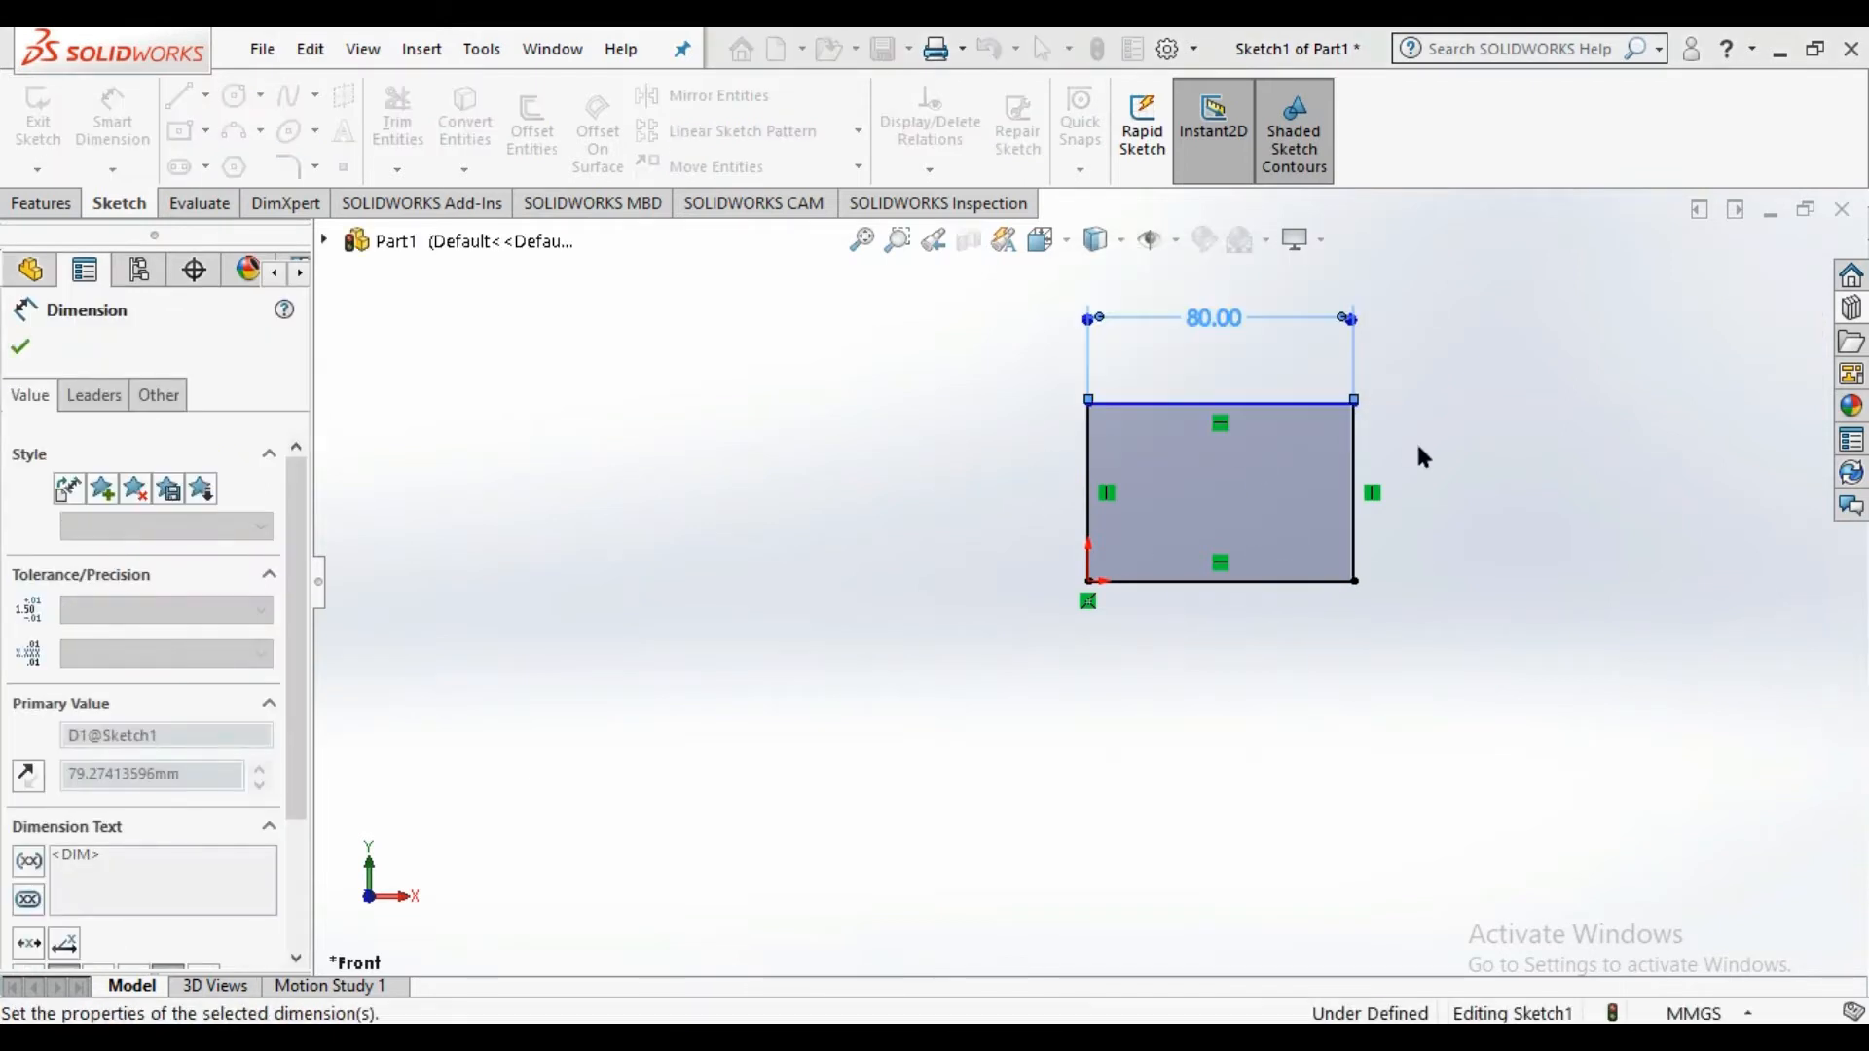
Dimension the rectangle's right edge and set its height to 40 mm
left_click(1353, 496)
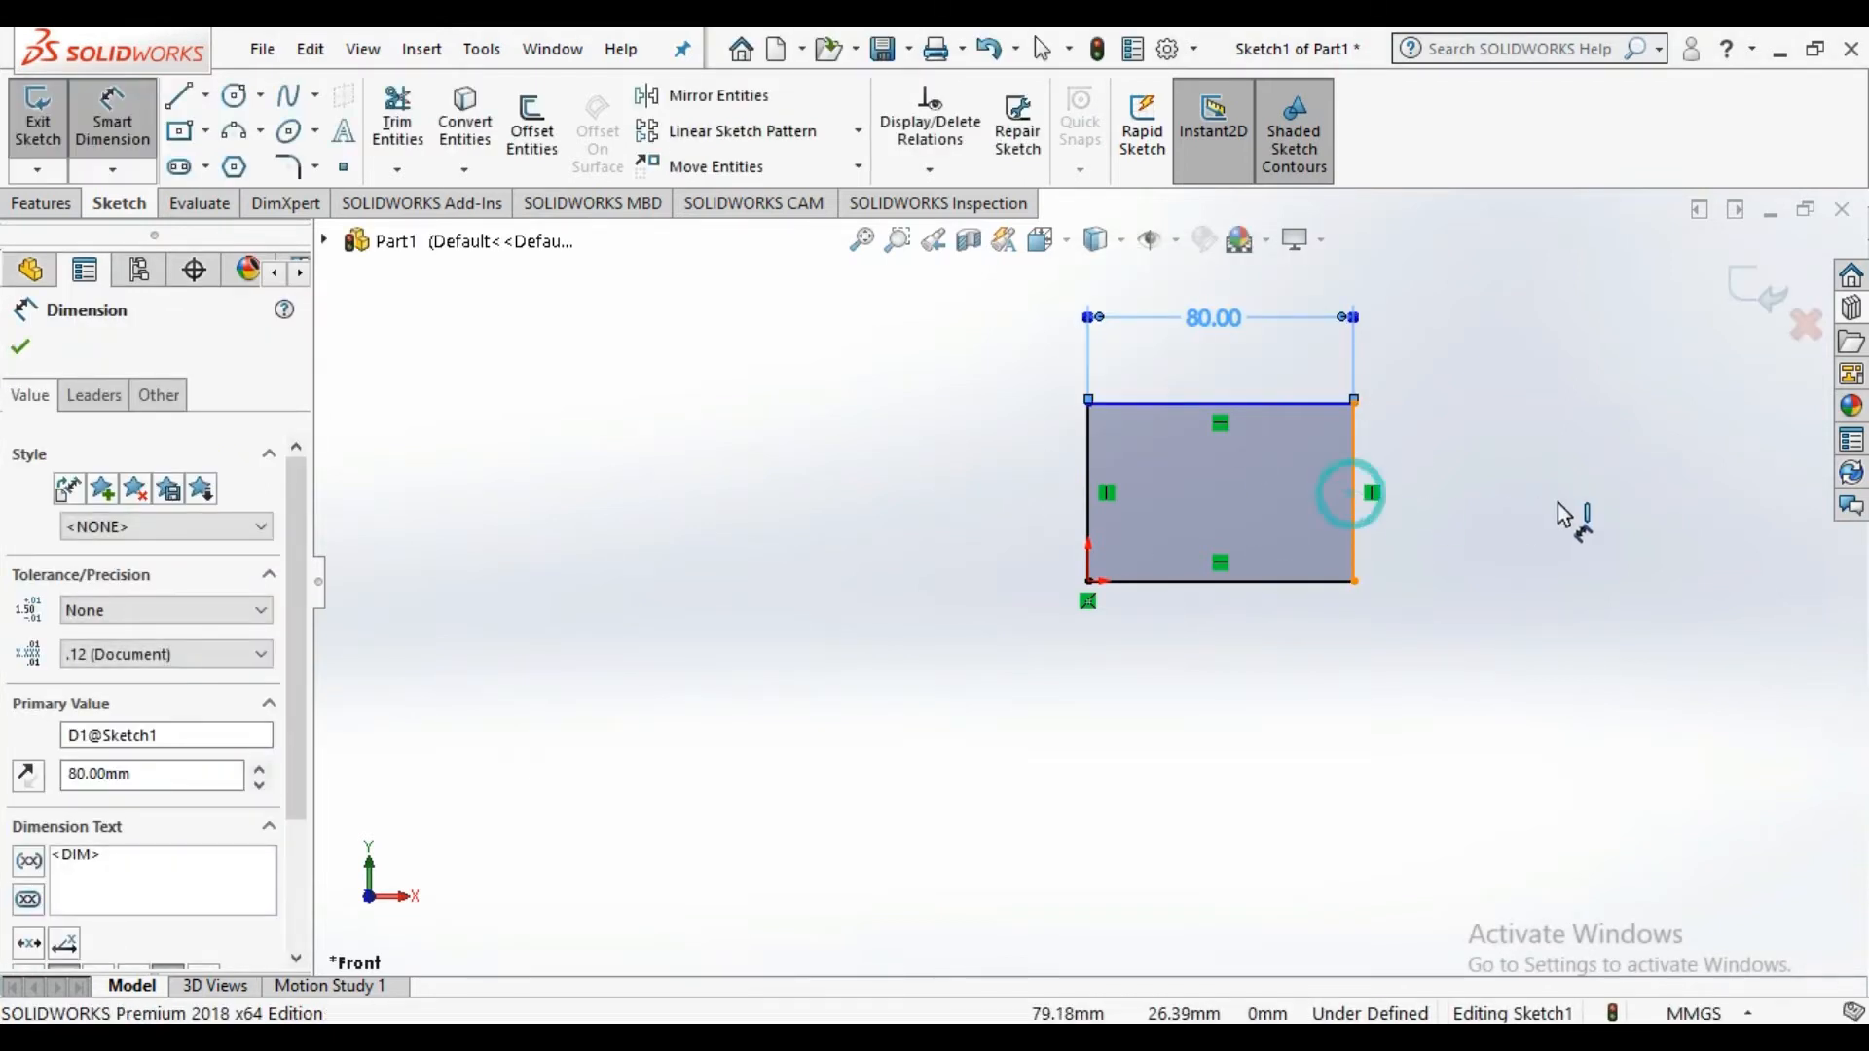
left_click(1564, 487)
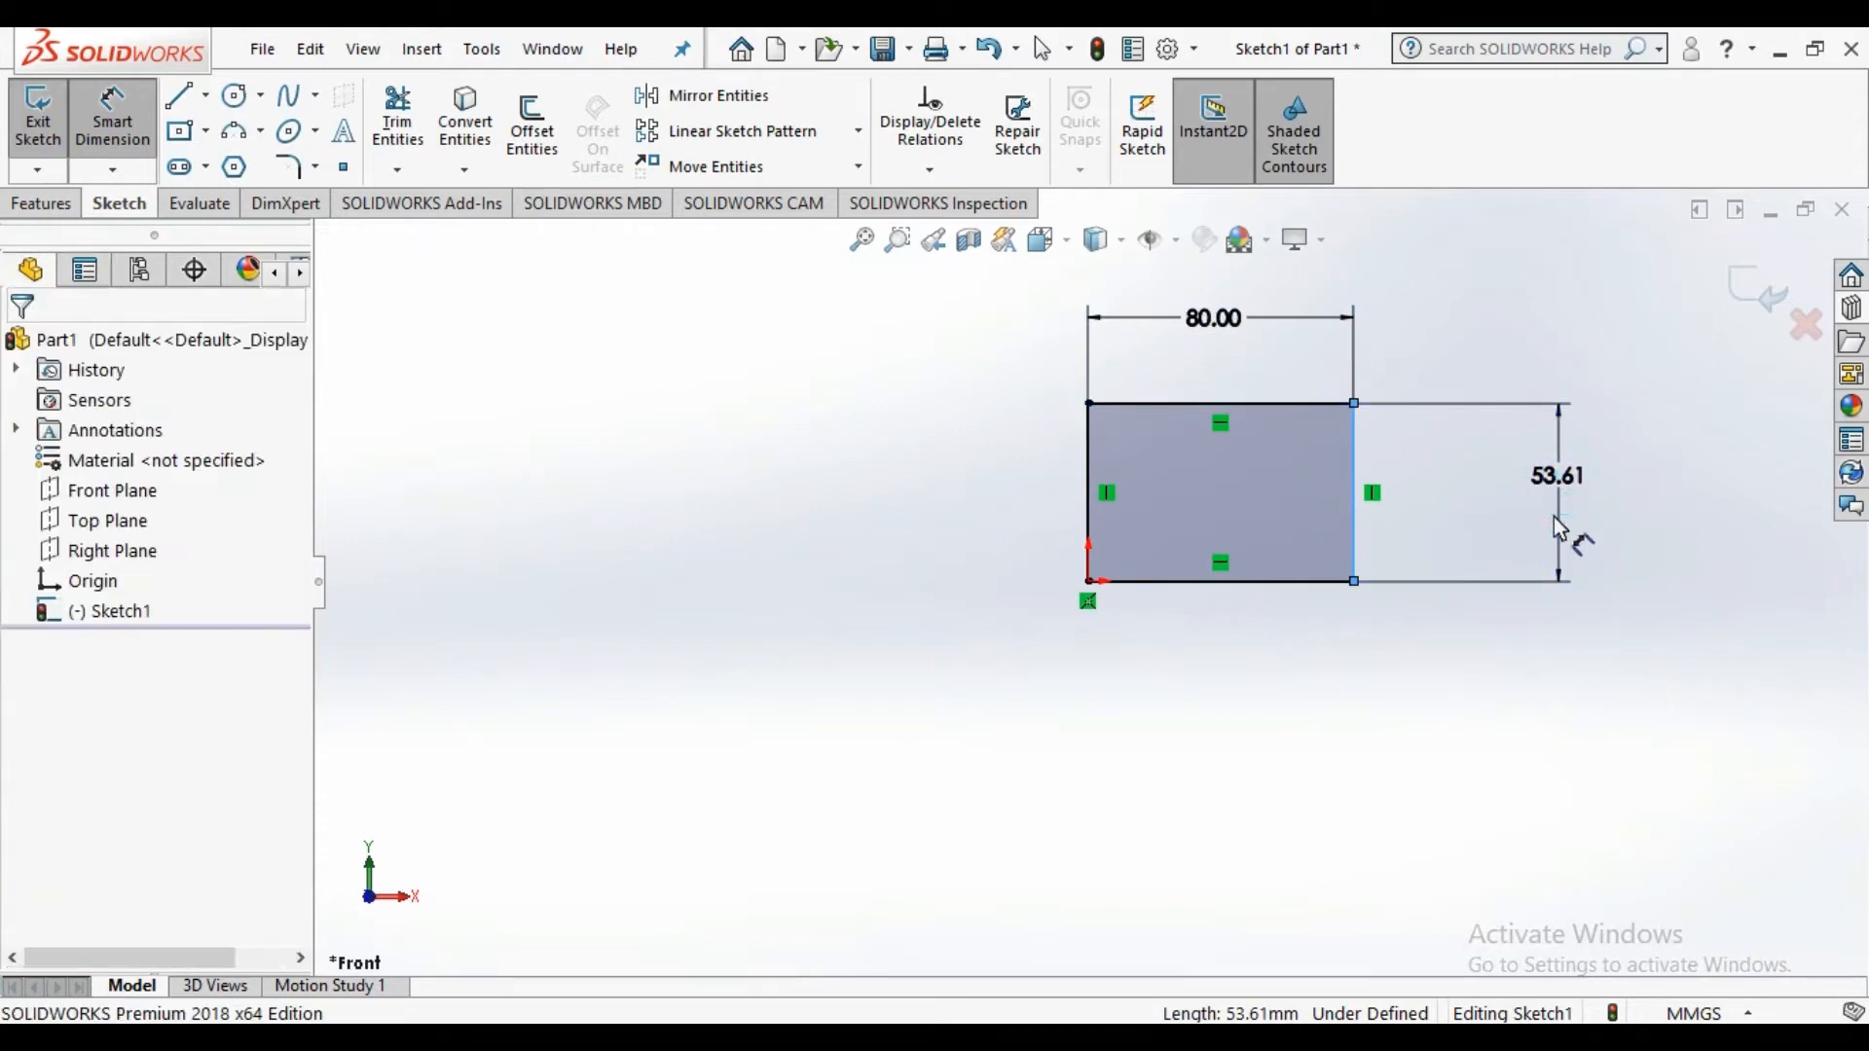
key("Return")
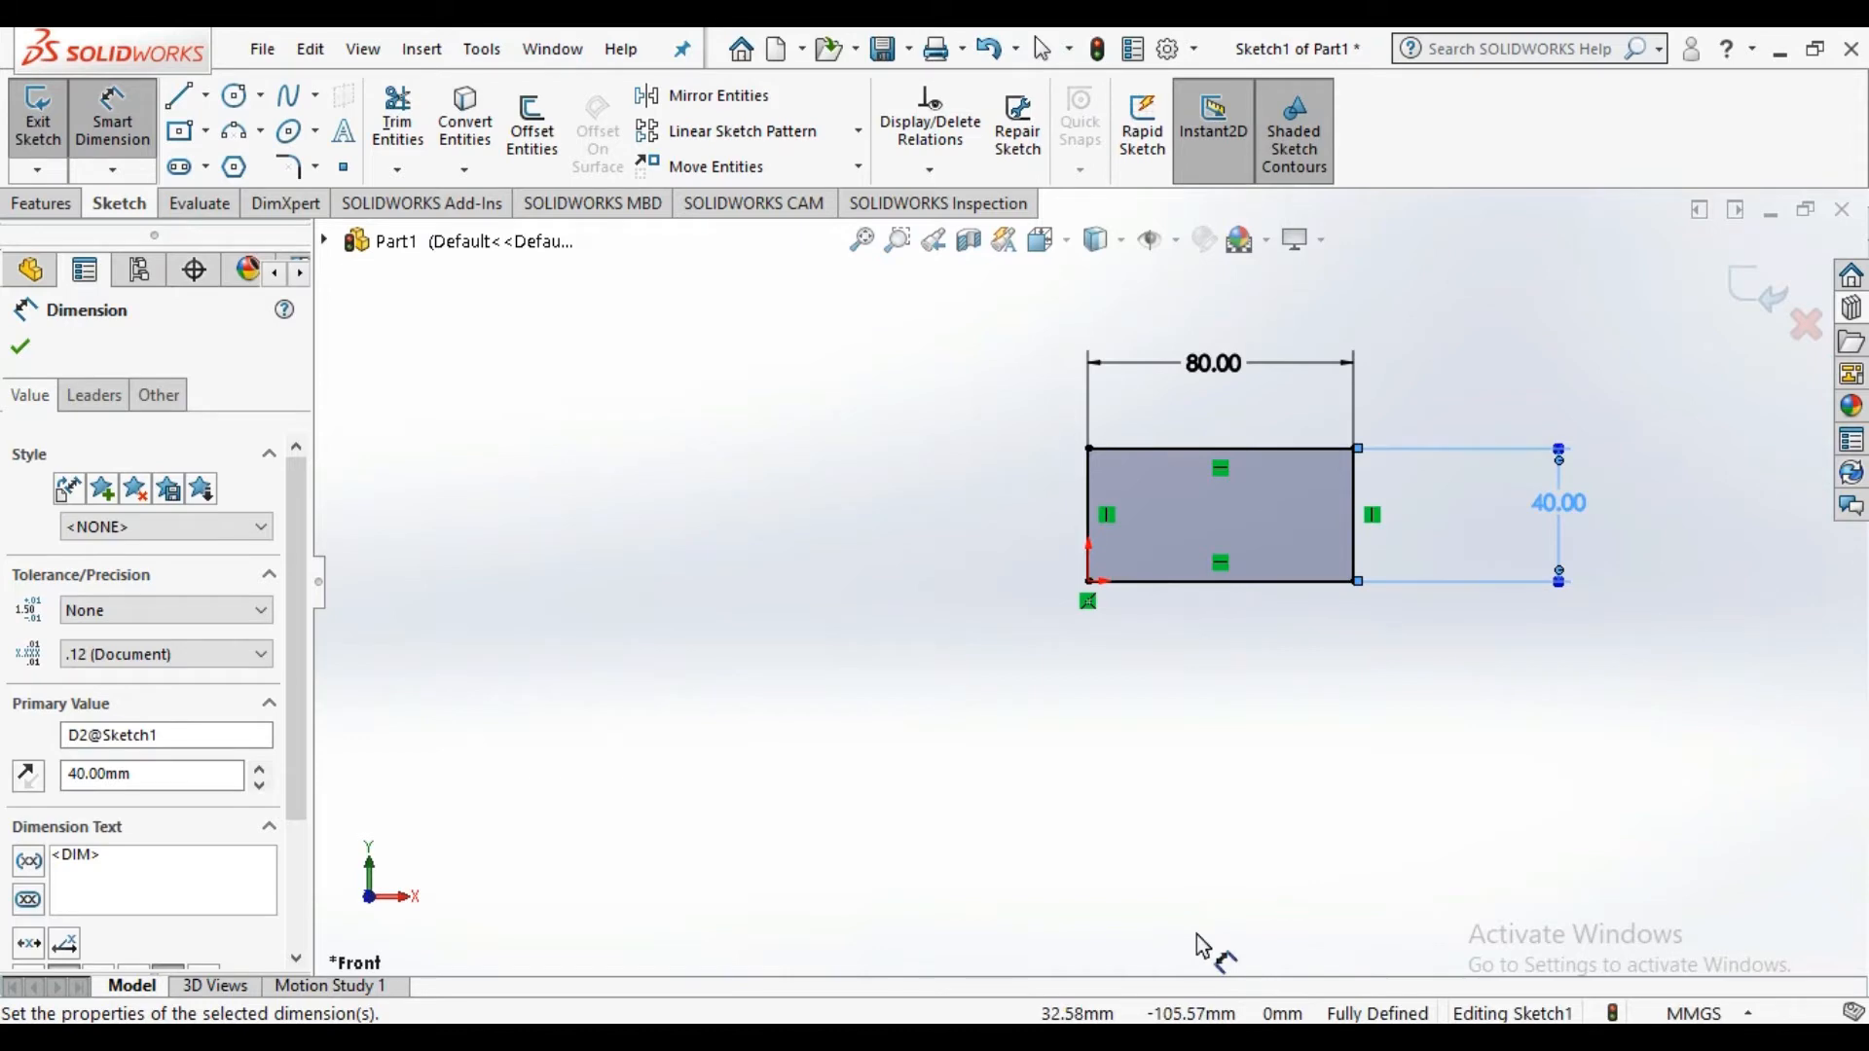
Undo the height dimension and the width value change on the rectangle
key("ctrl+z")
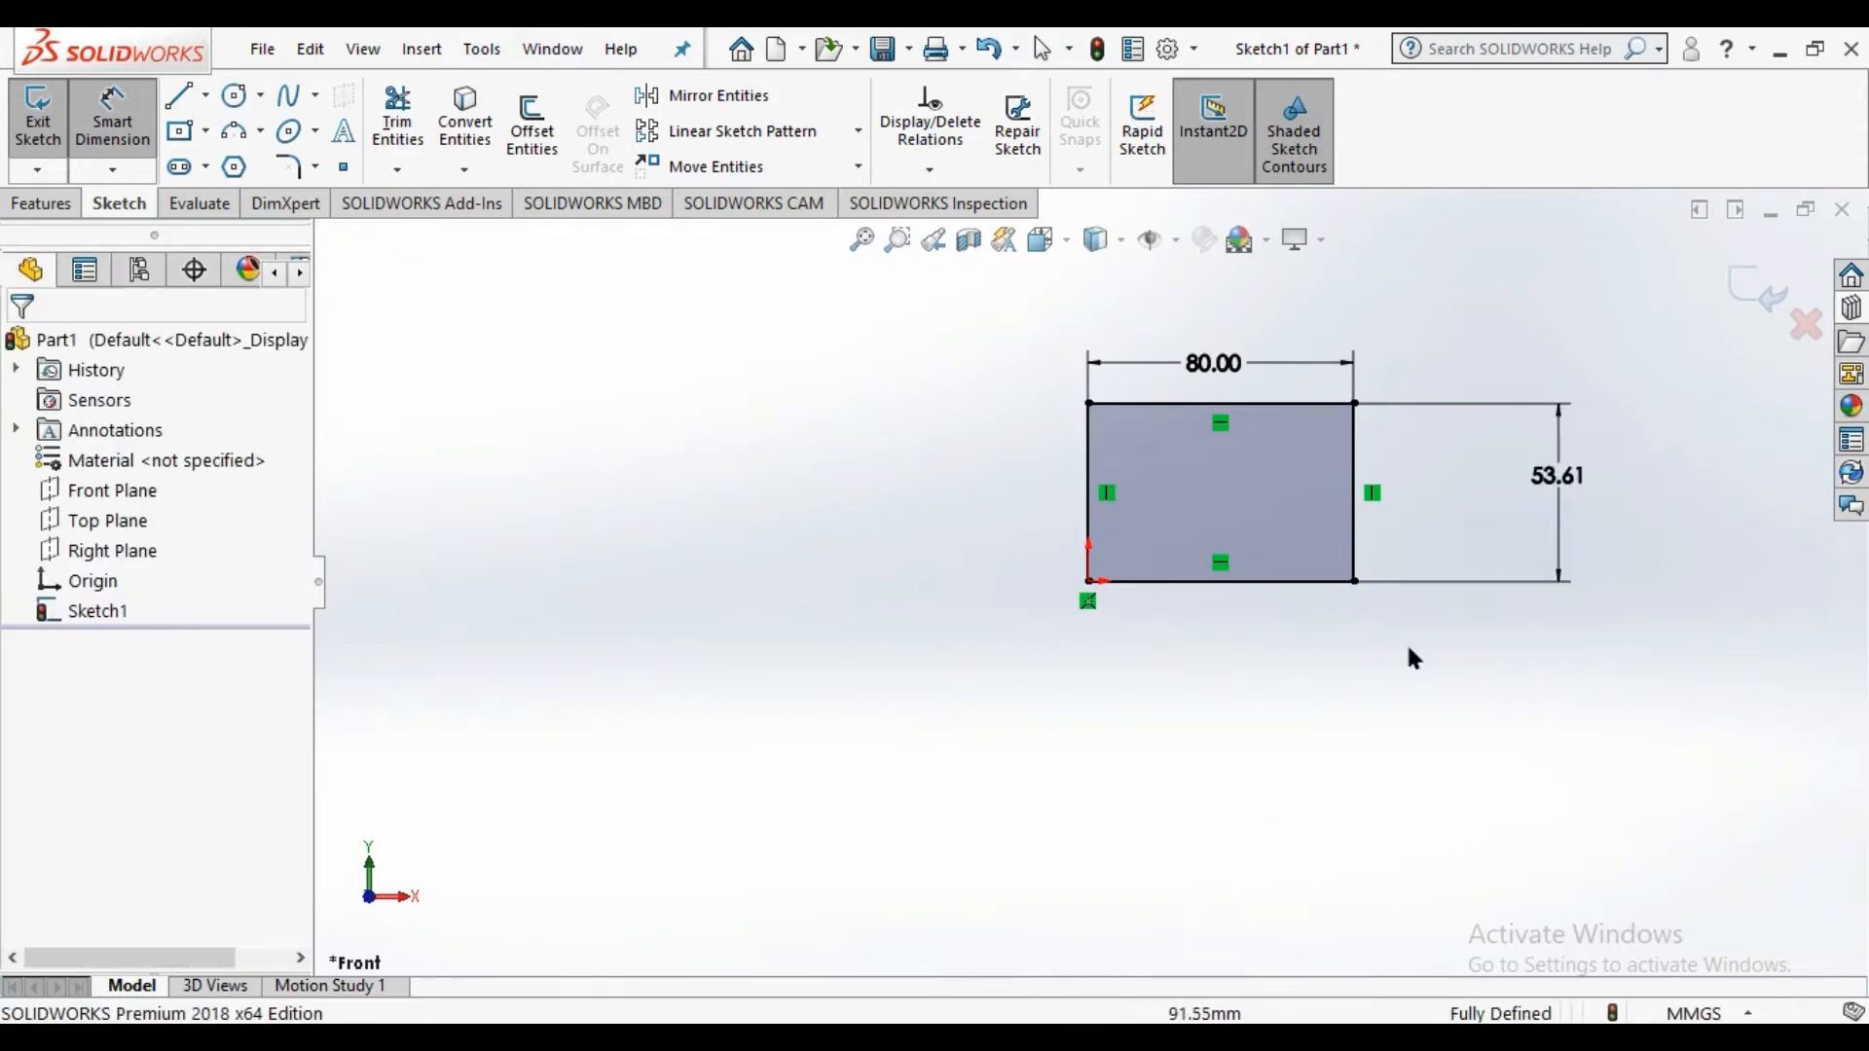
key("Escape")
key("ctrl+z")
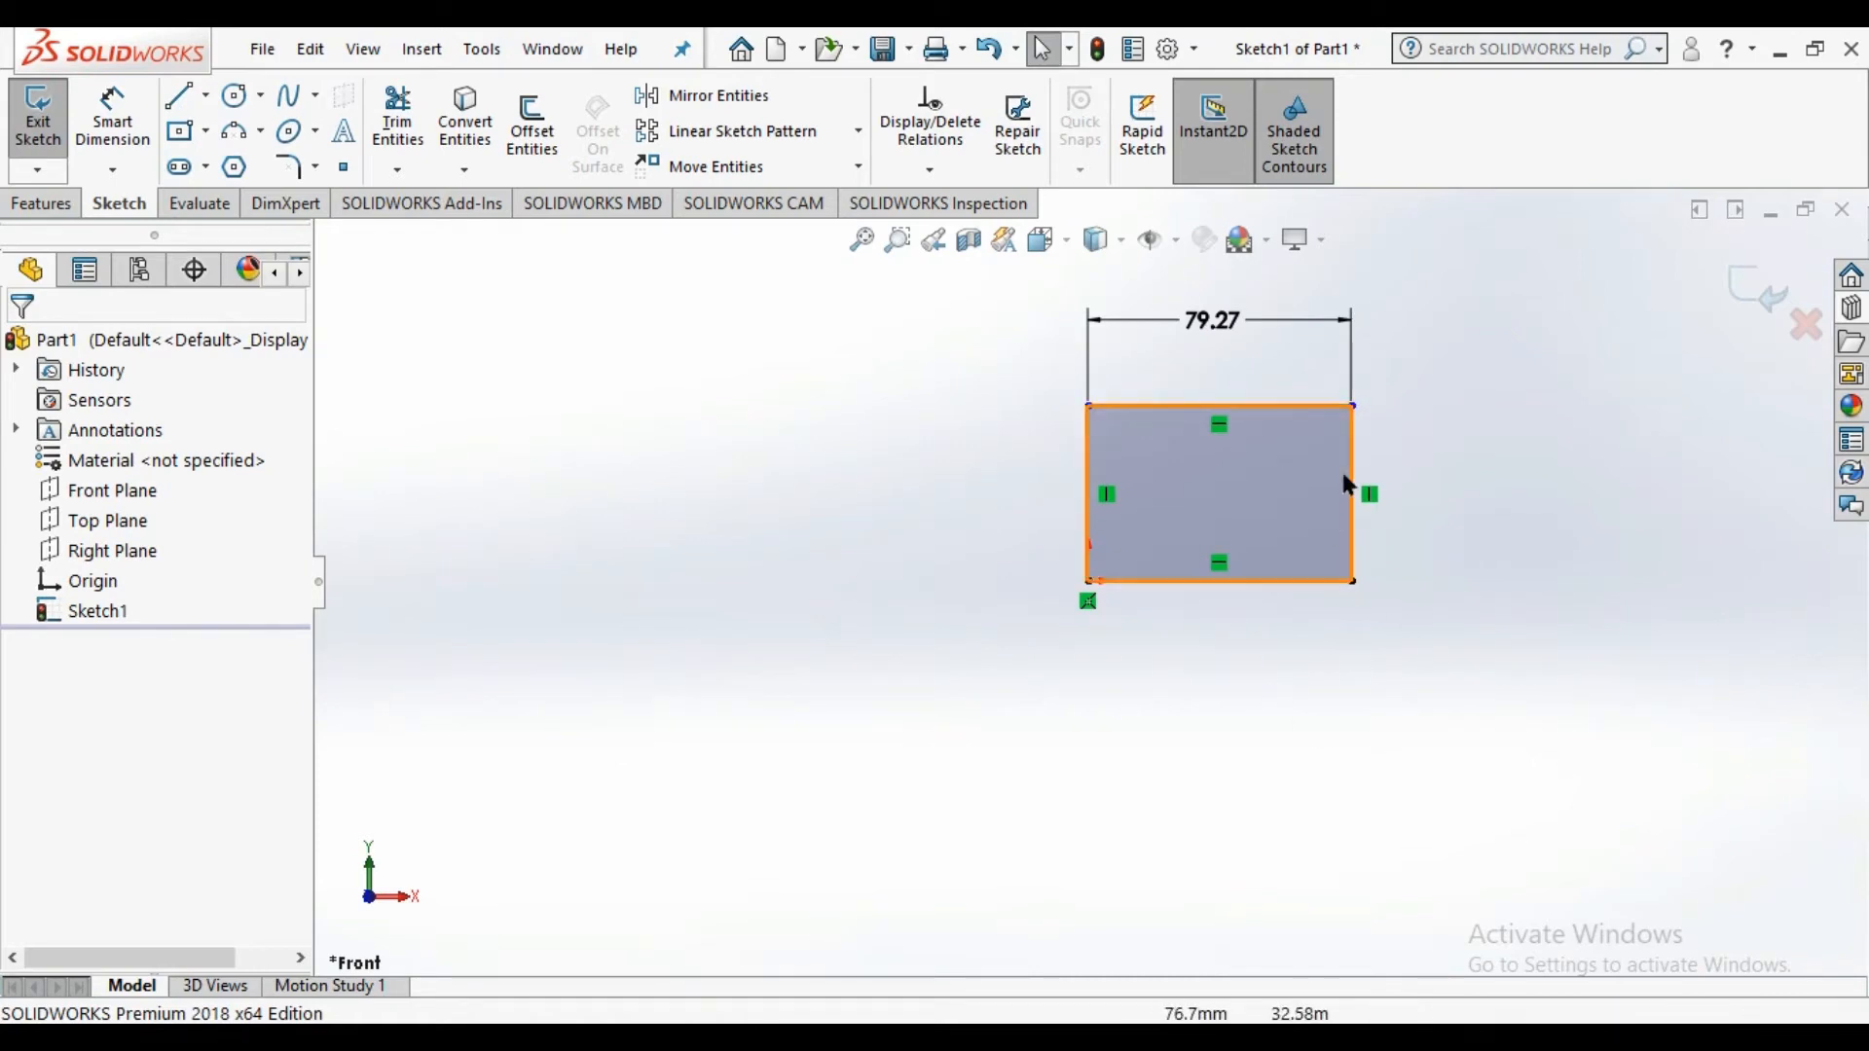
Stretch the rectangle by moving its upper corner points until it is about 70.5 mm high
left_click_drag(1350, 405, 1364, 409)
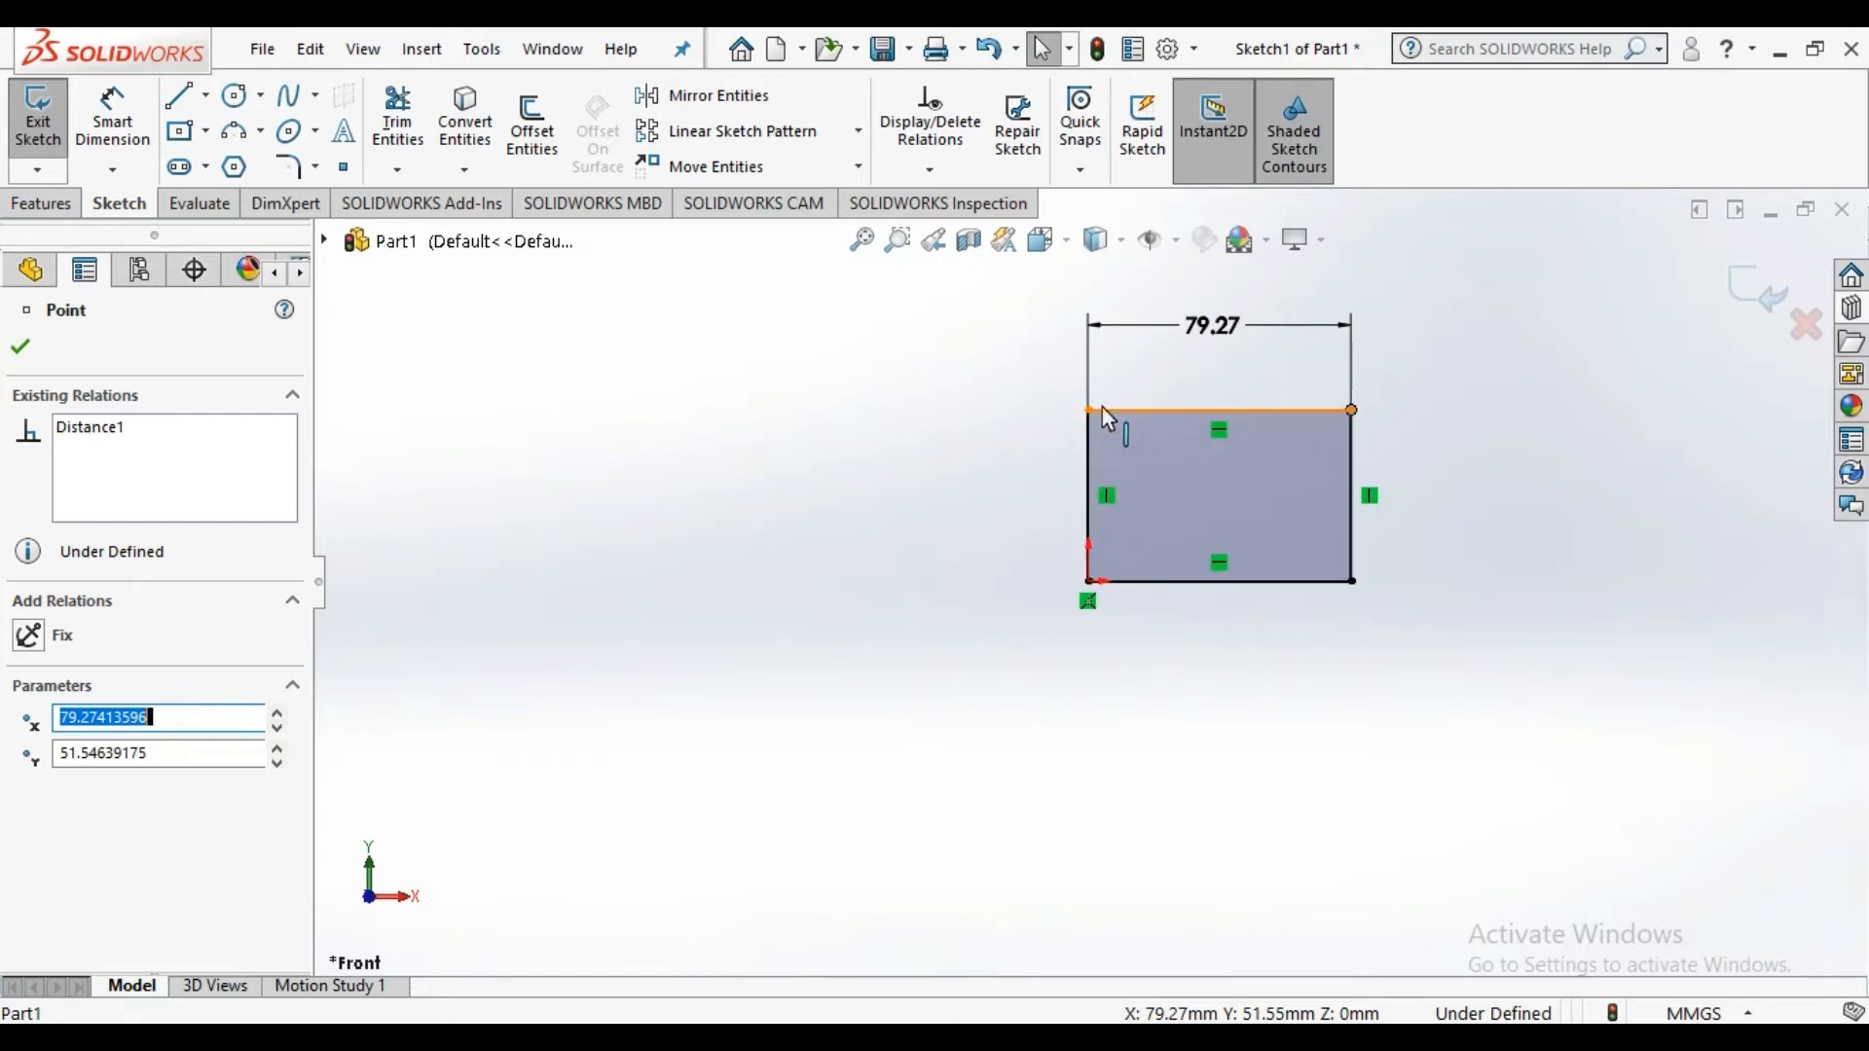
left_click_drag(1090, 412, 1126, 351)
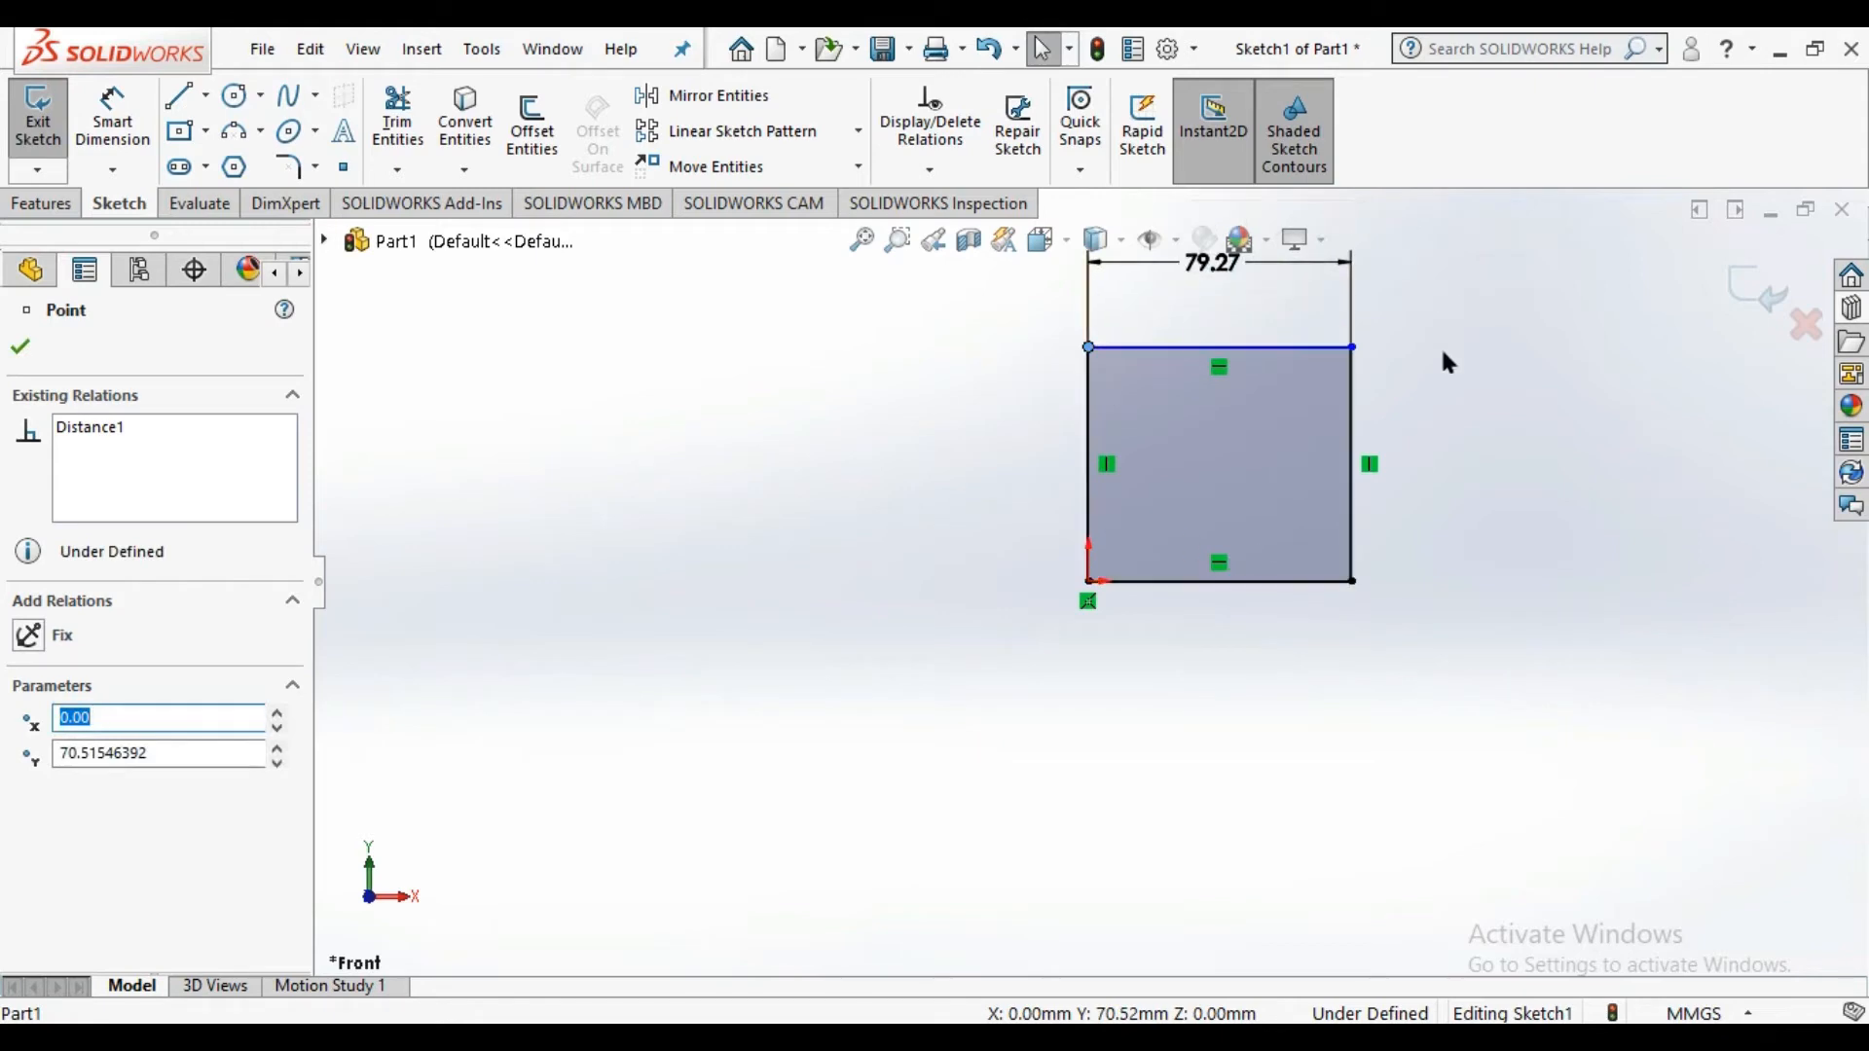
left_click(1502, 672)
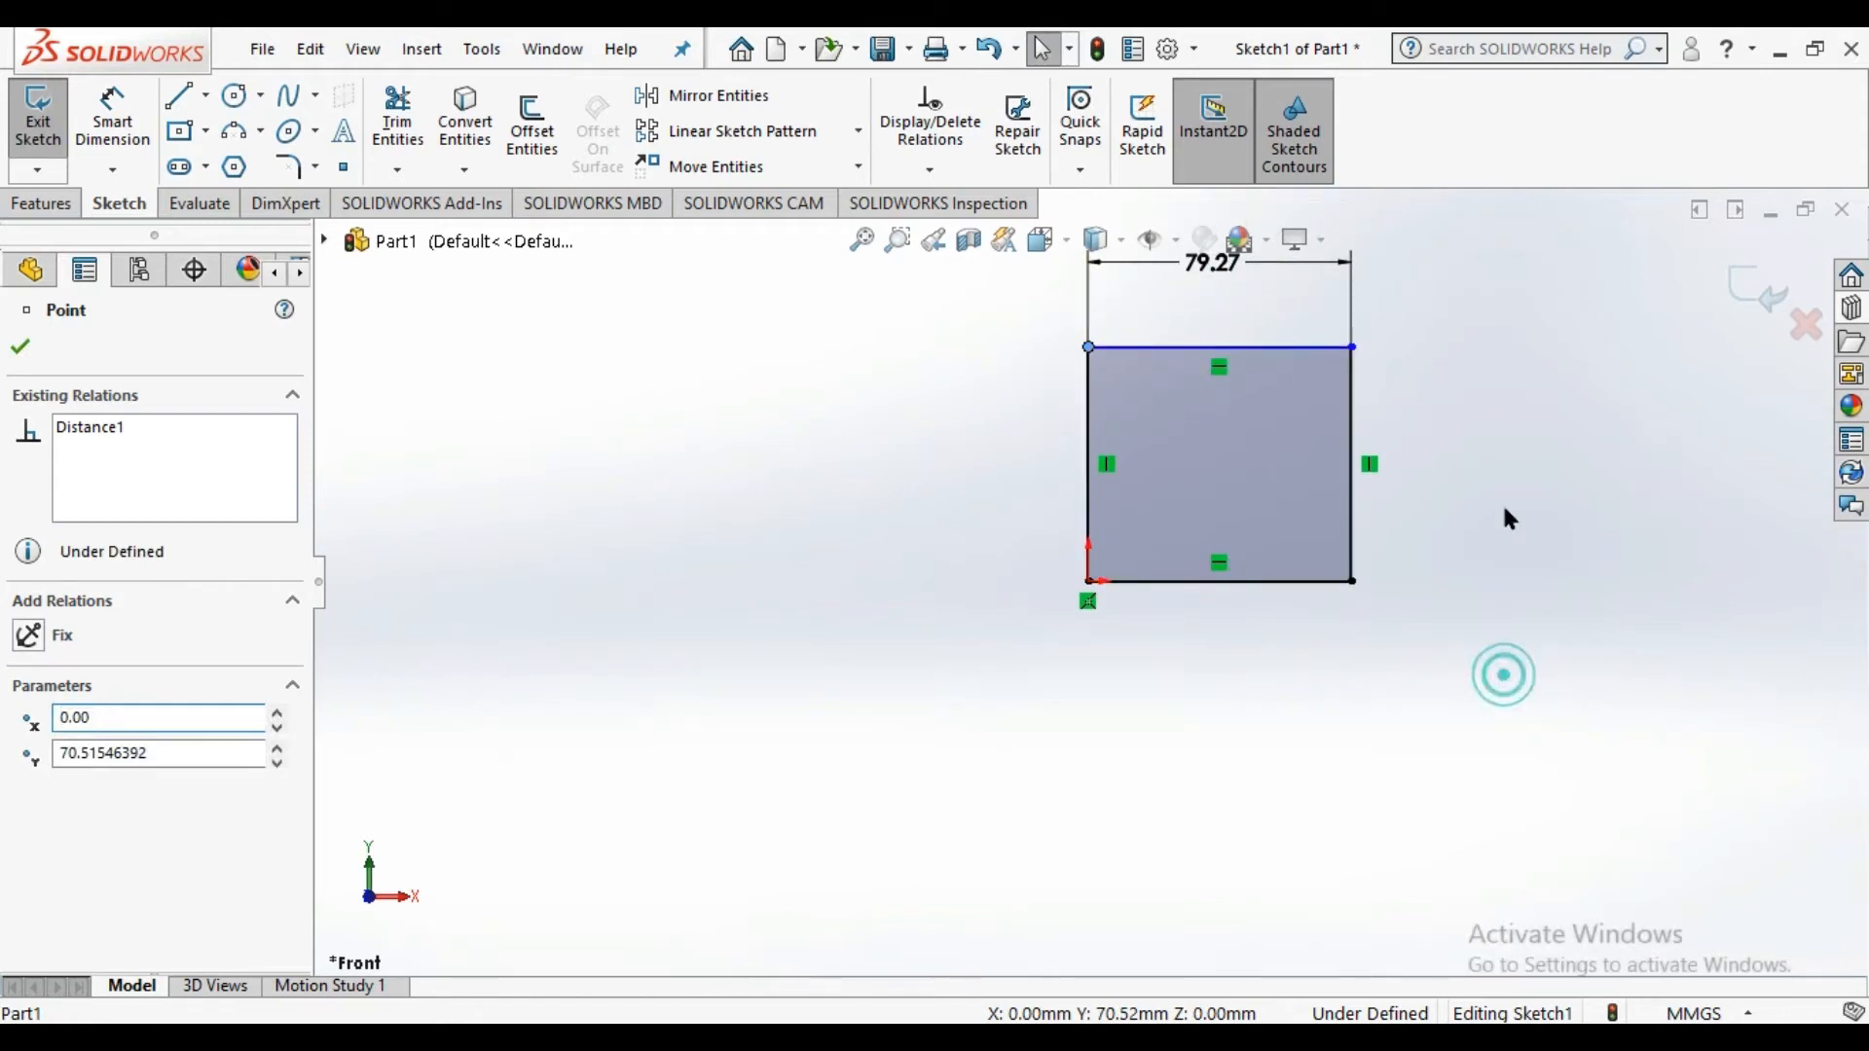
Add a vertical dimension of 40 mm to the right edge of the stretched rectangle and finish dimensioning
left_click(1351, 454)
left_click(1591, 473)
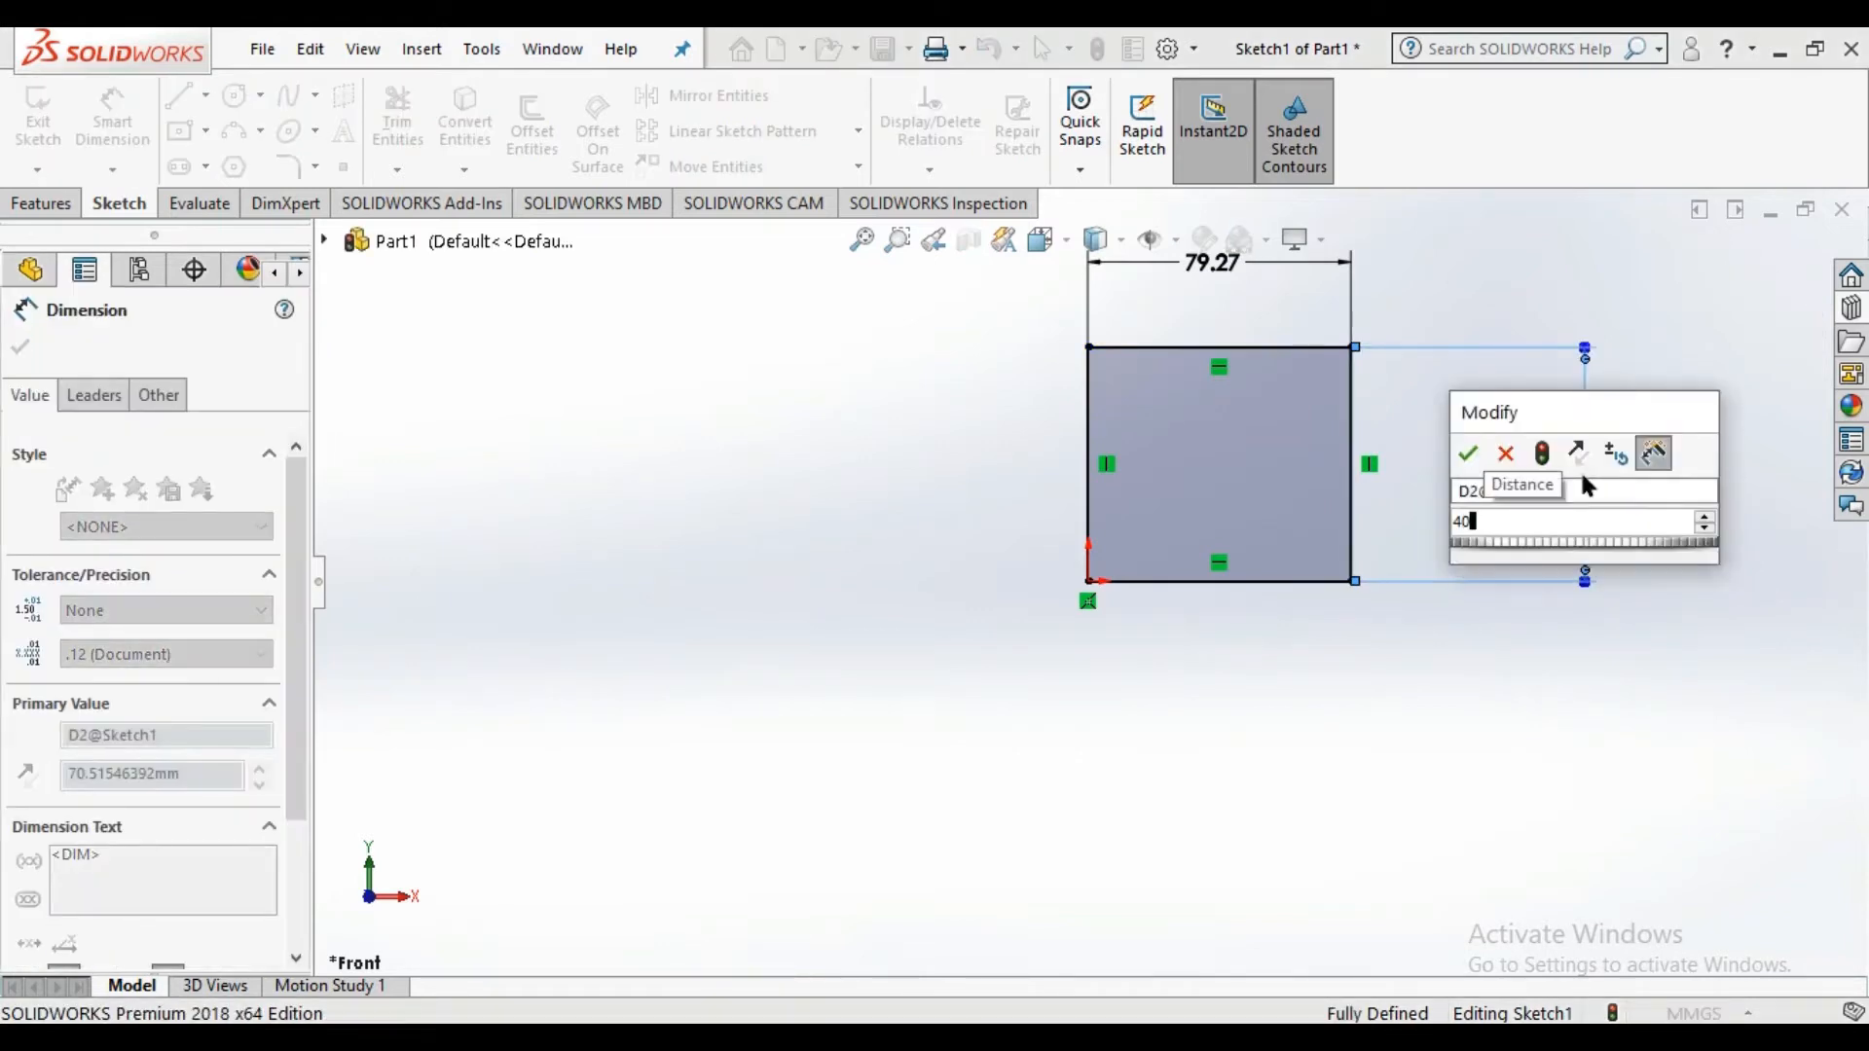
key("Return")
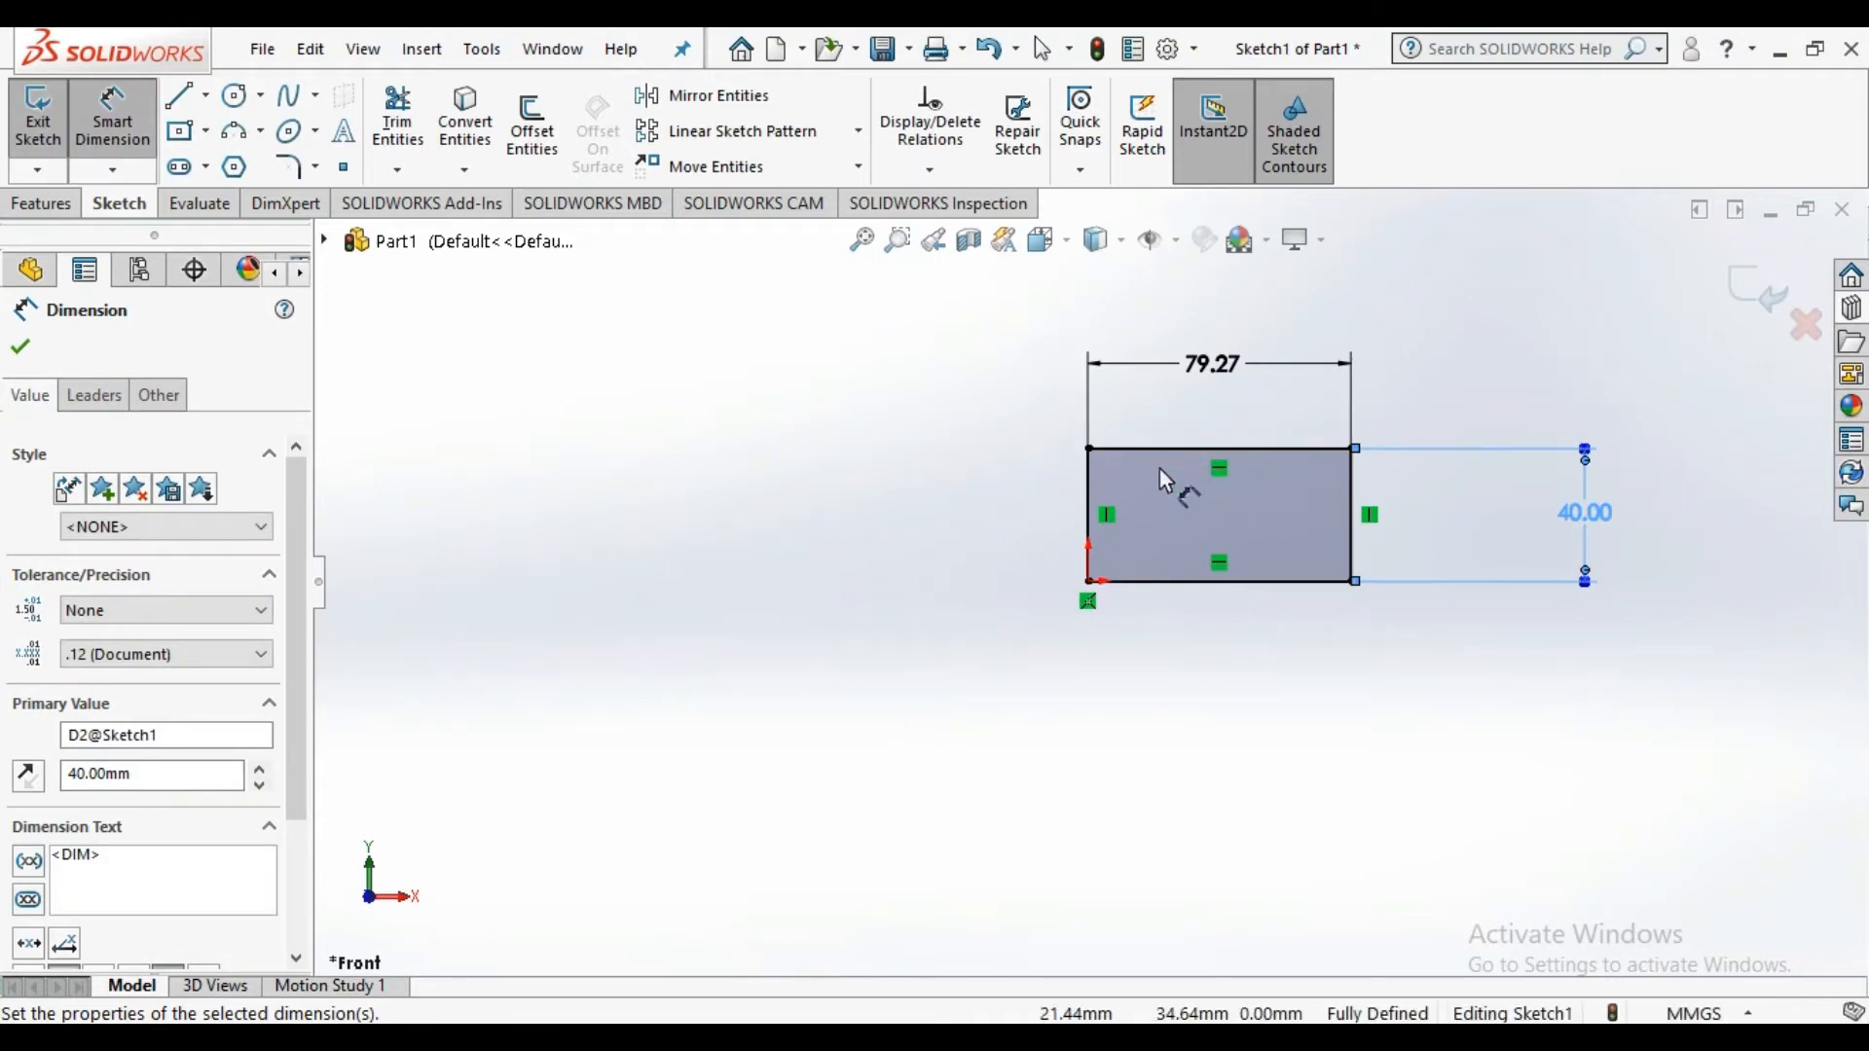
left_click(20, 347)
key("Escape")
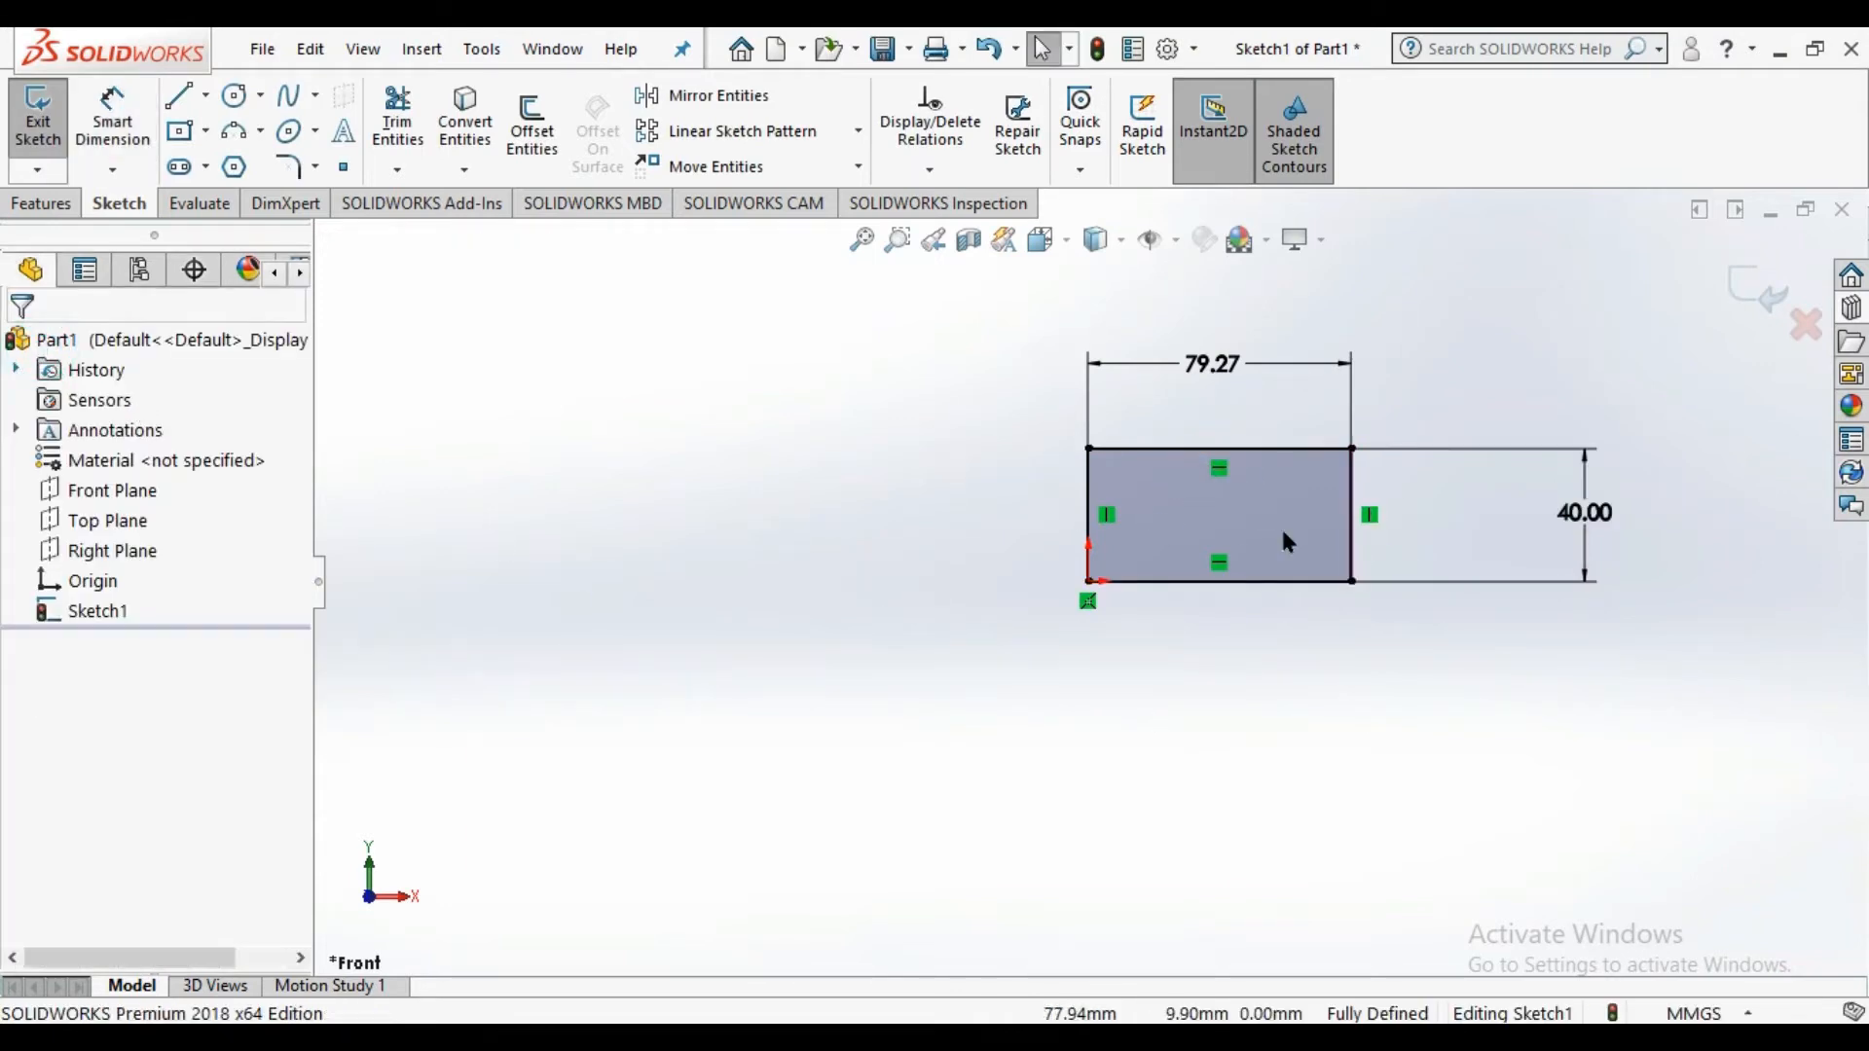
left_click(1353, 530)
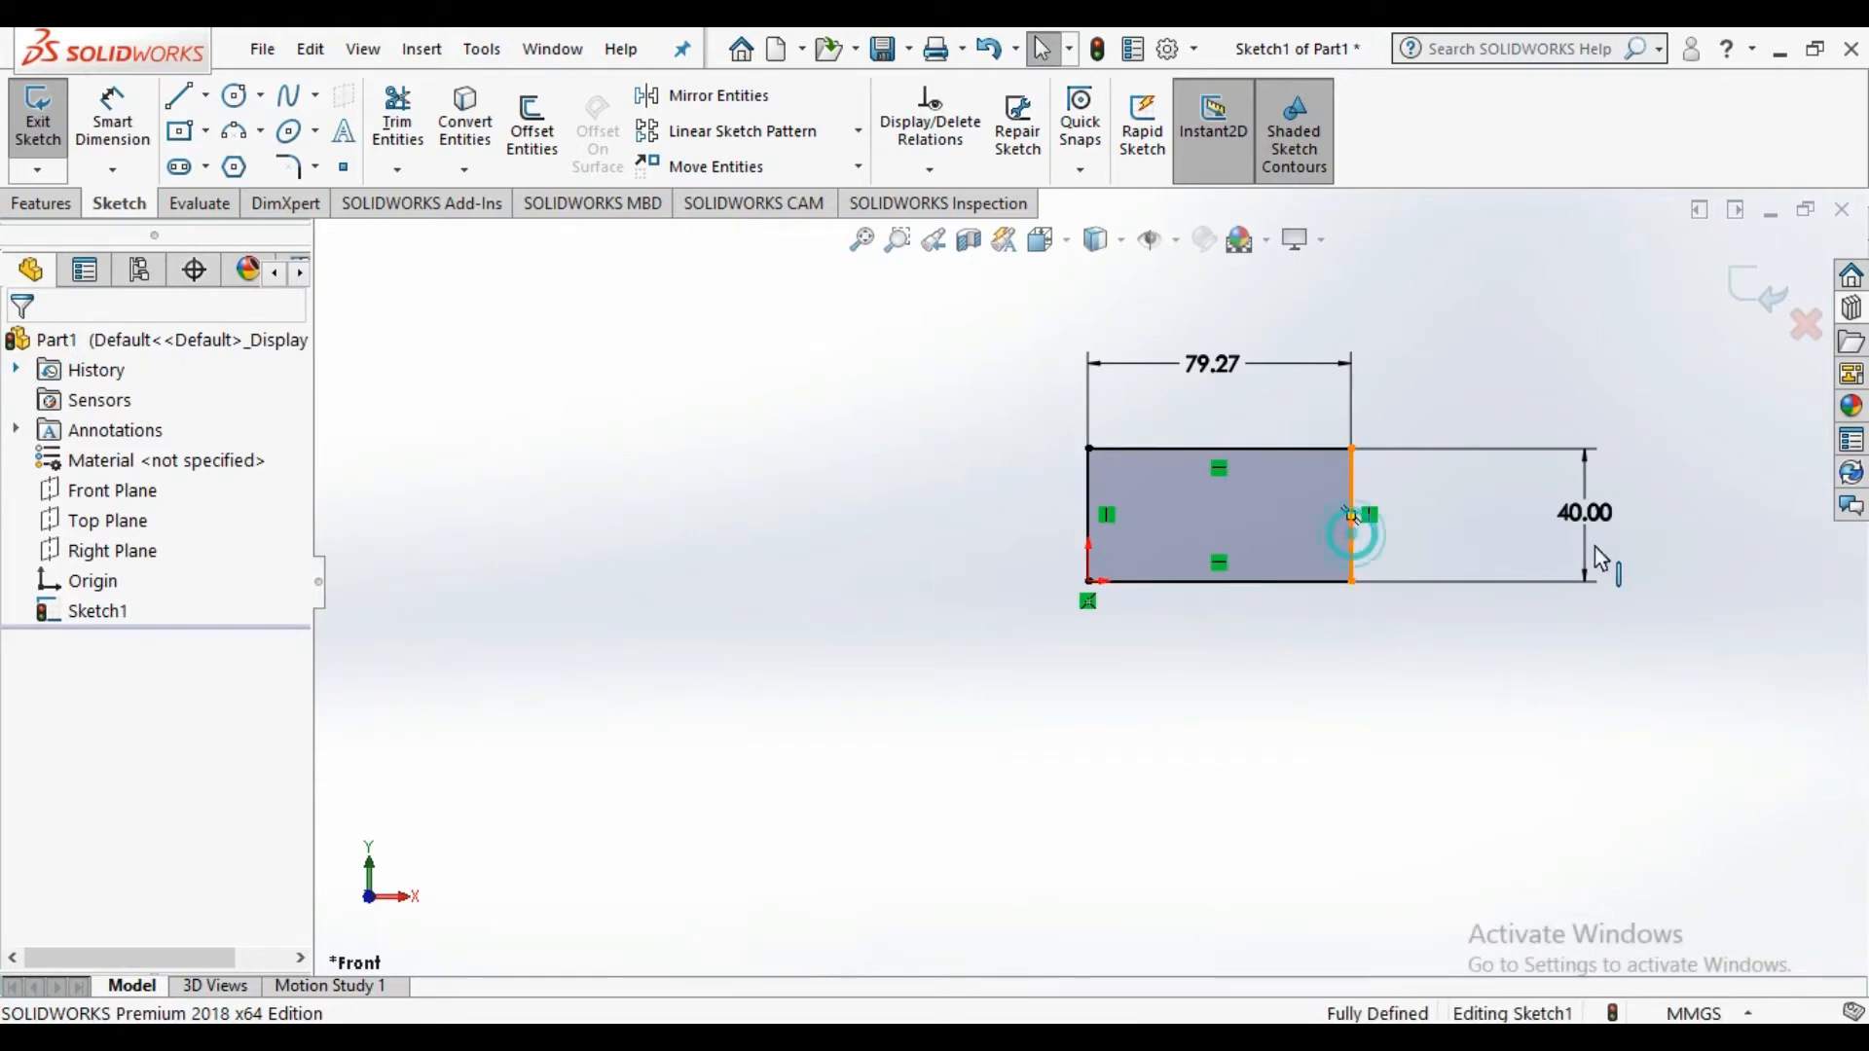
left_click(1253, 447)
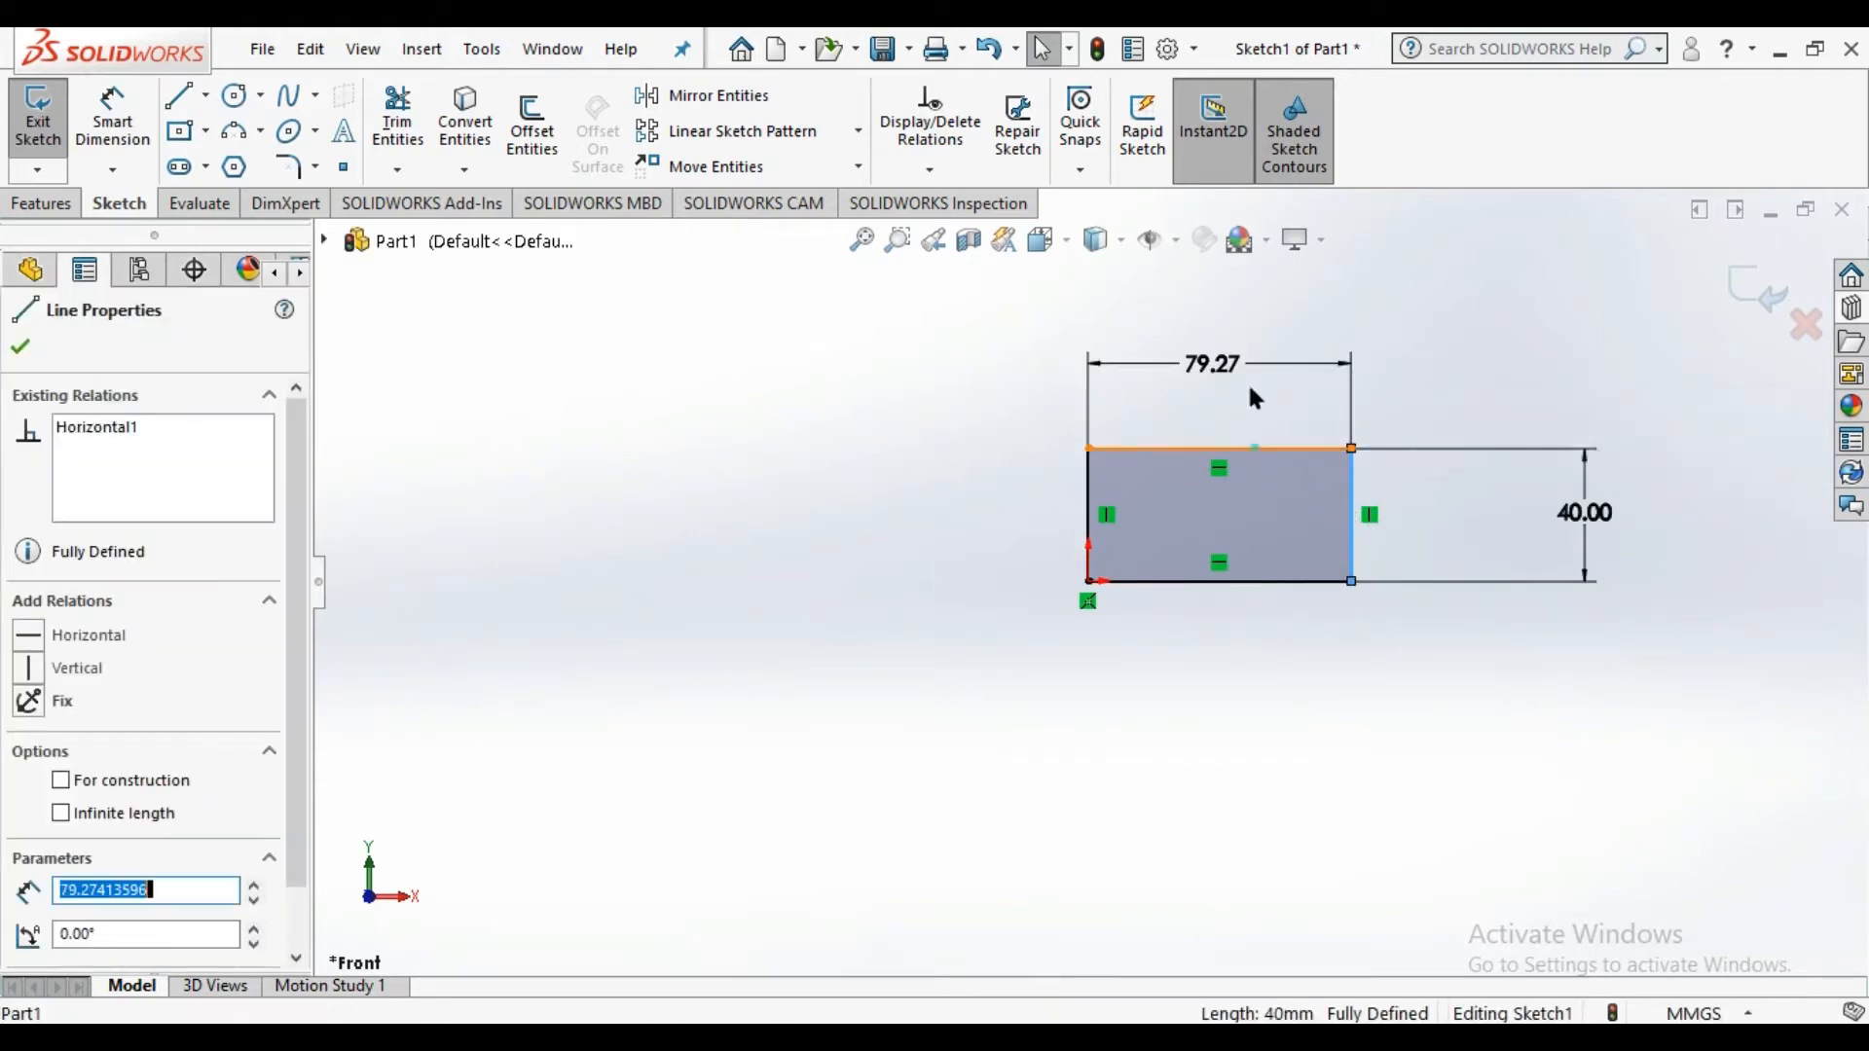
left_click(1088, 498)
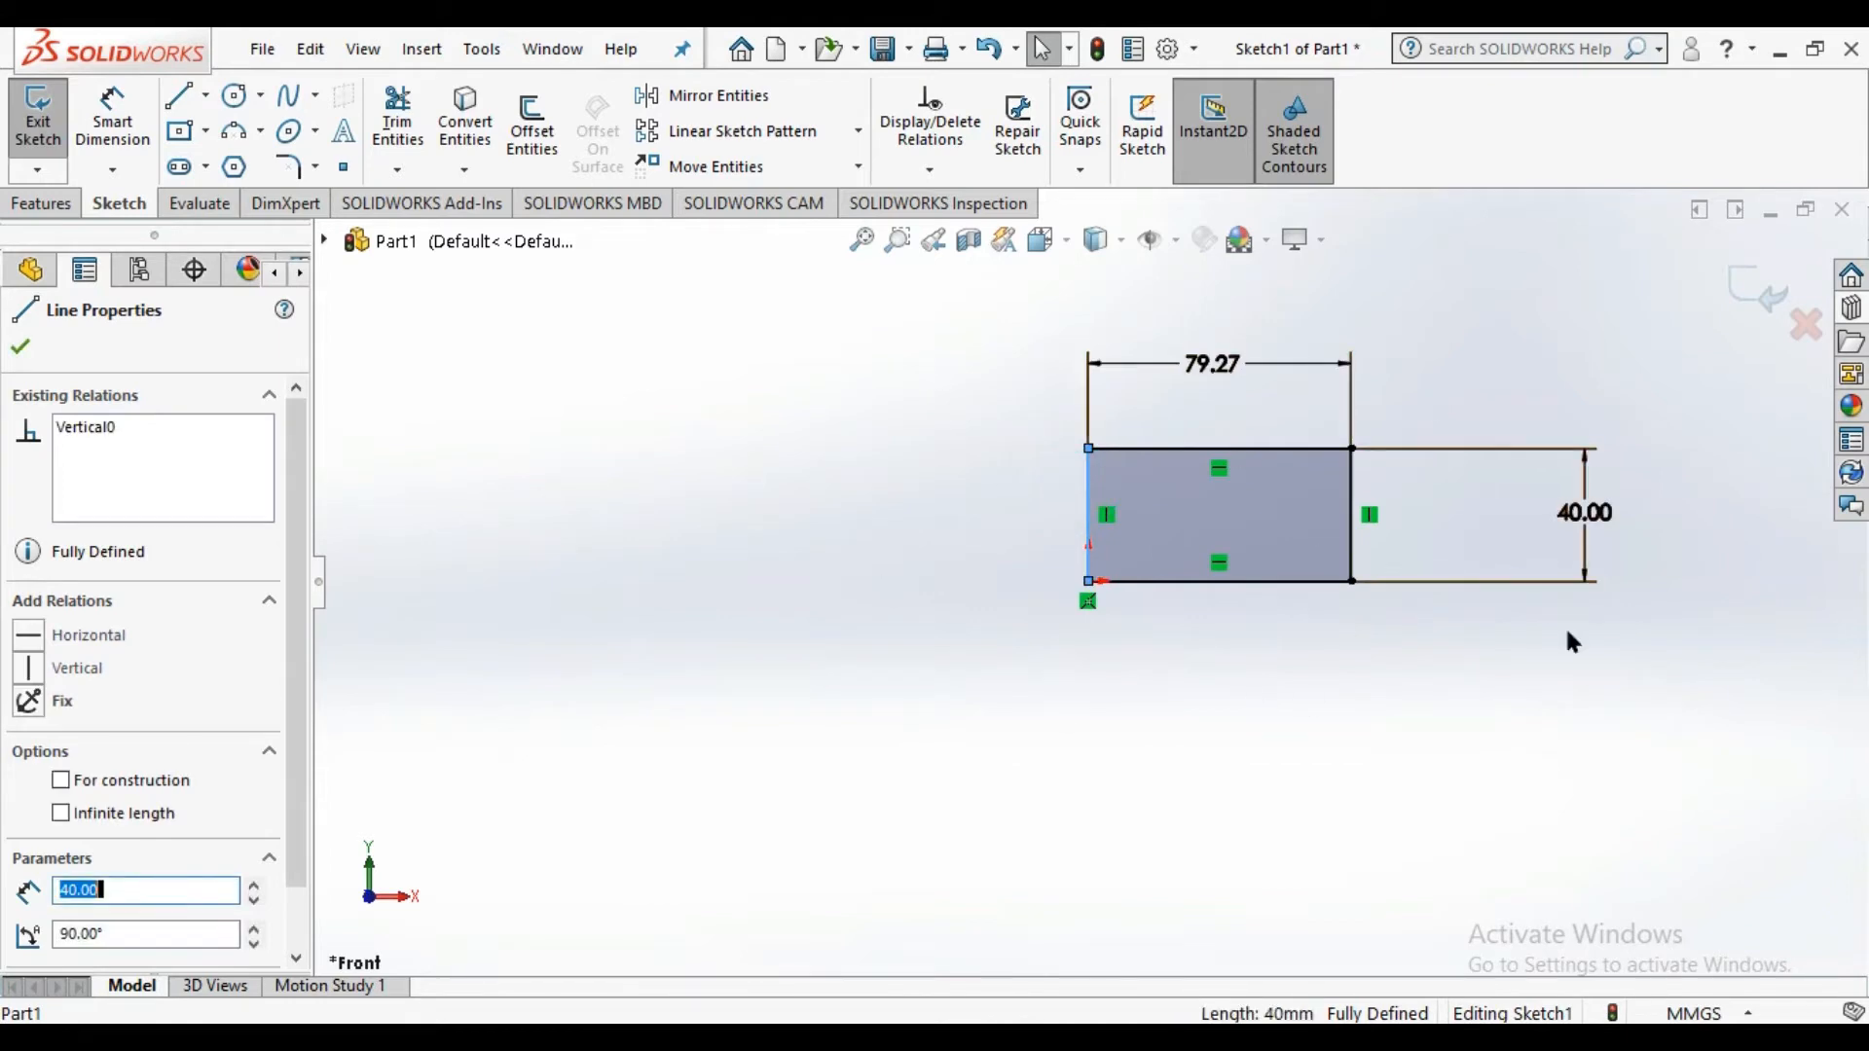
left_click(22, 347)
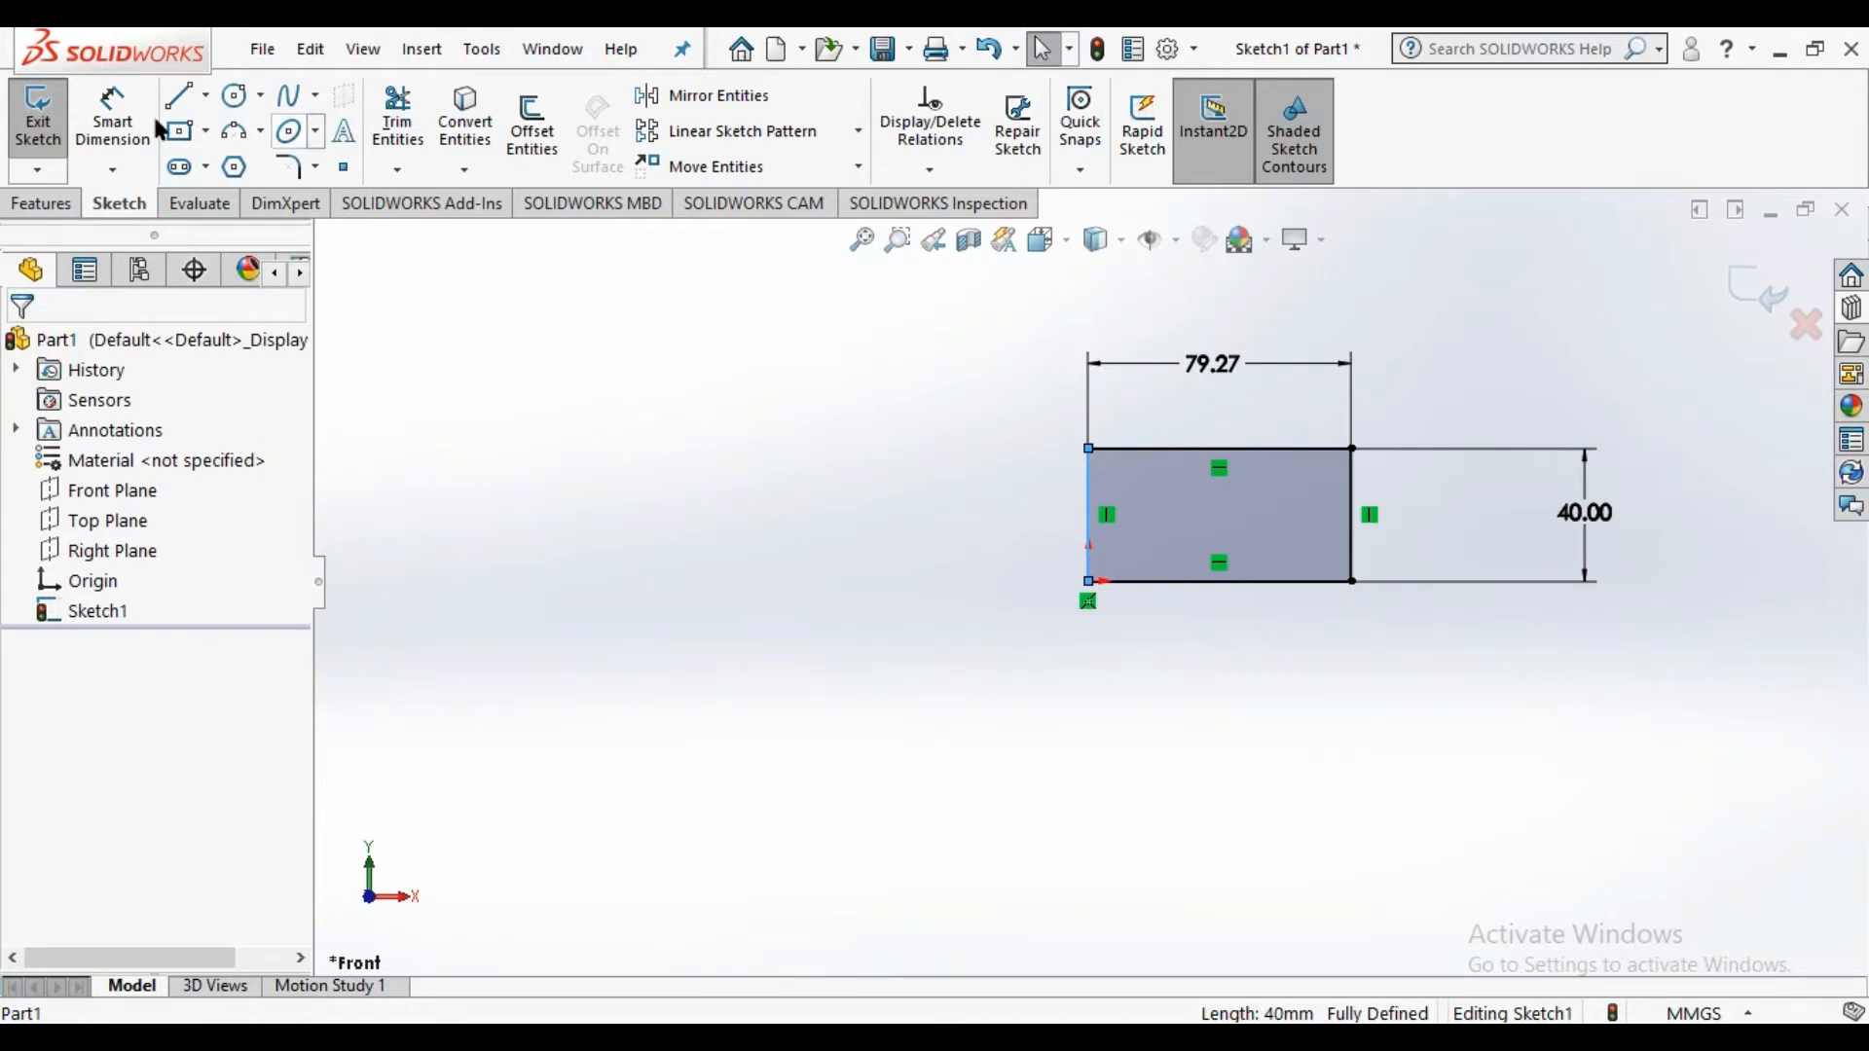
Exit the rectangle sketch and bring the sketching tools back up
left_click(44, 123)
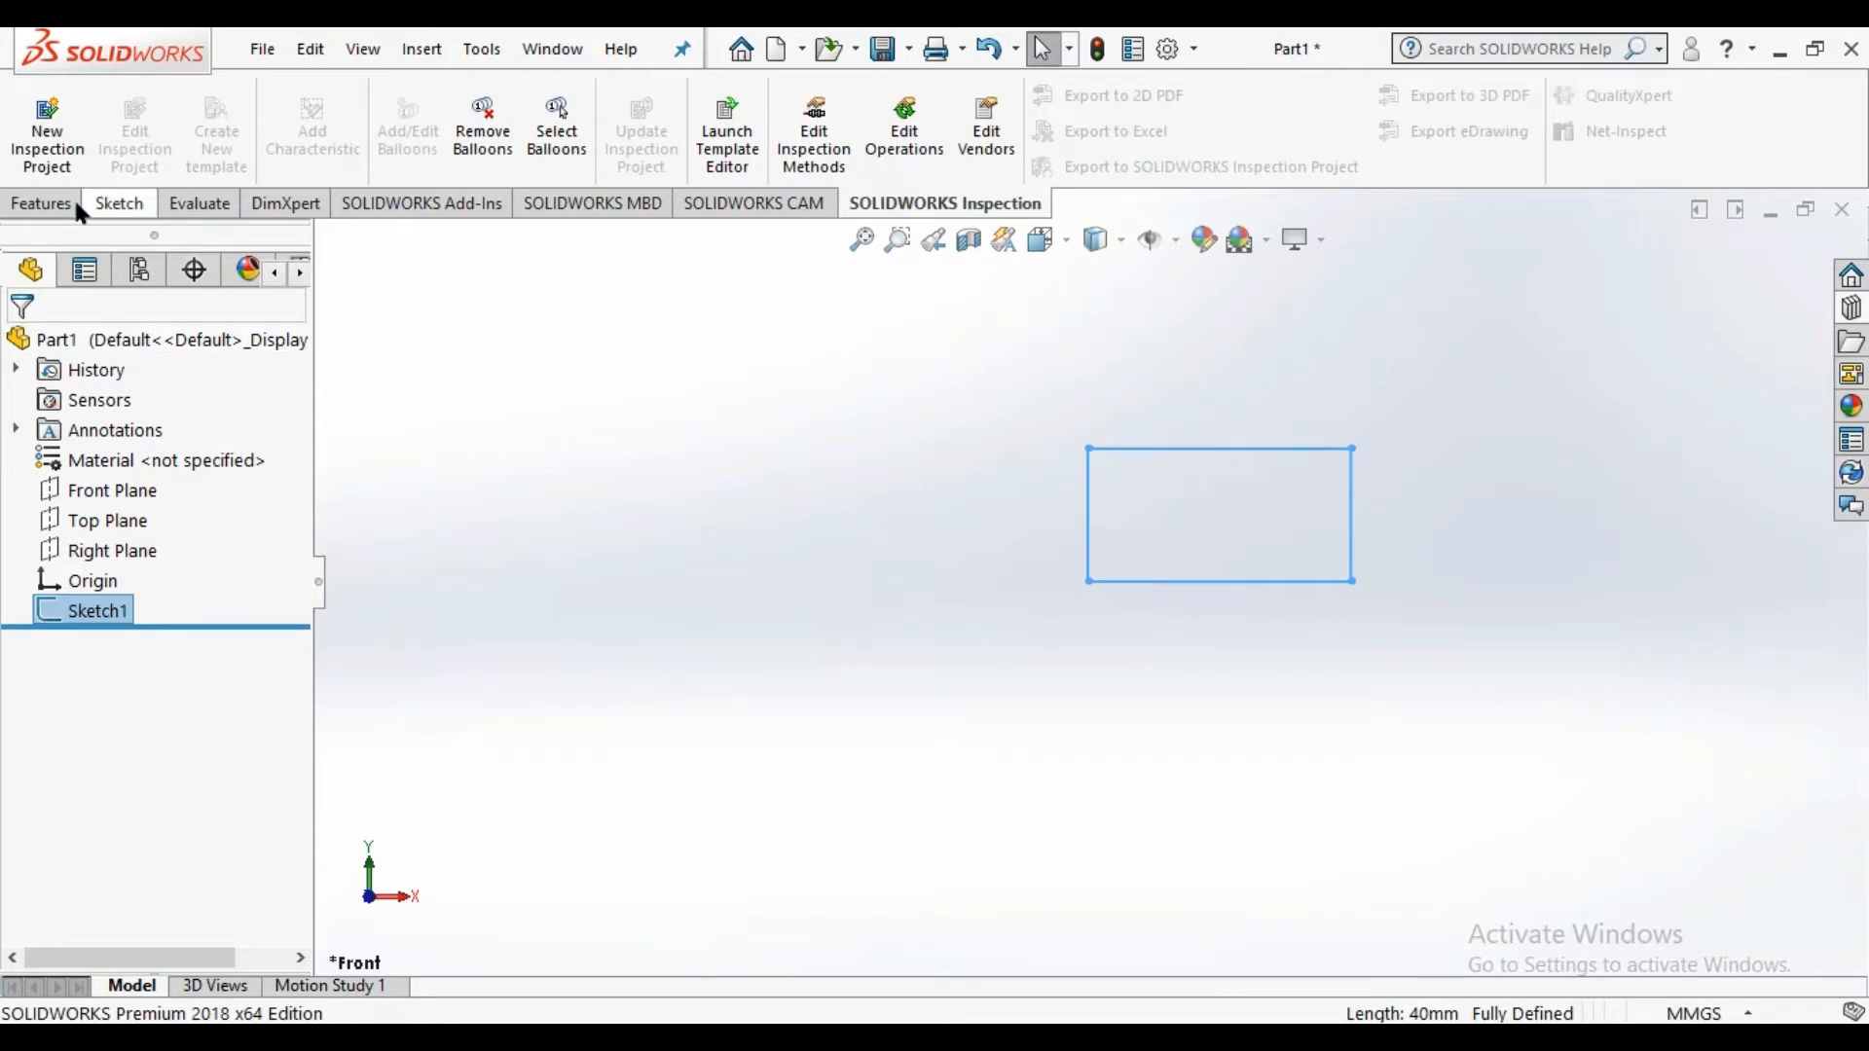
left_click(121, 206)
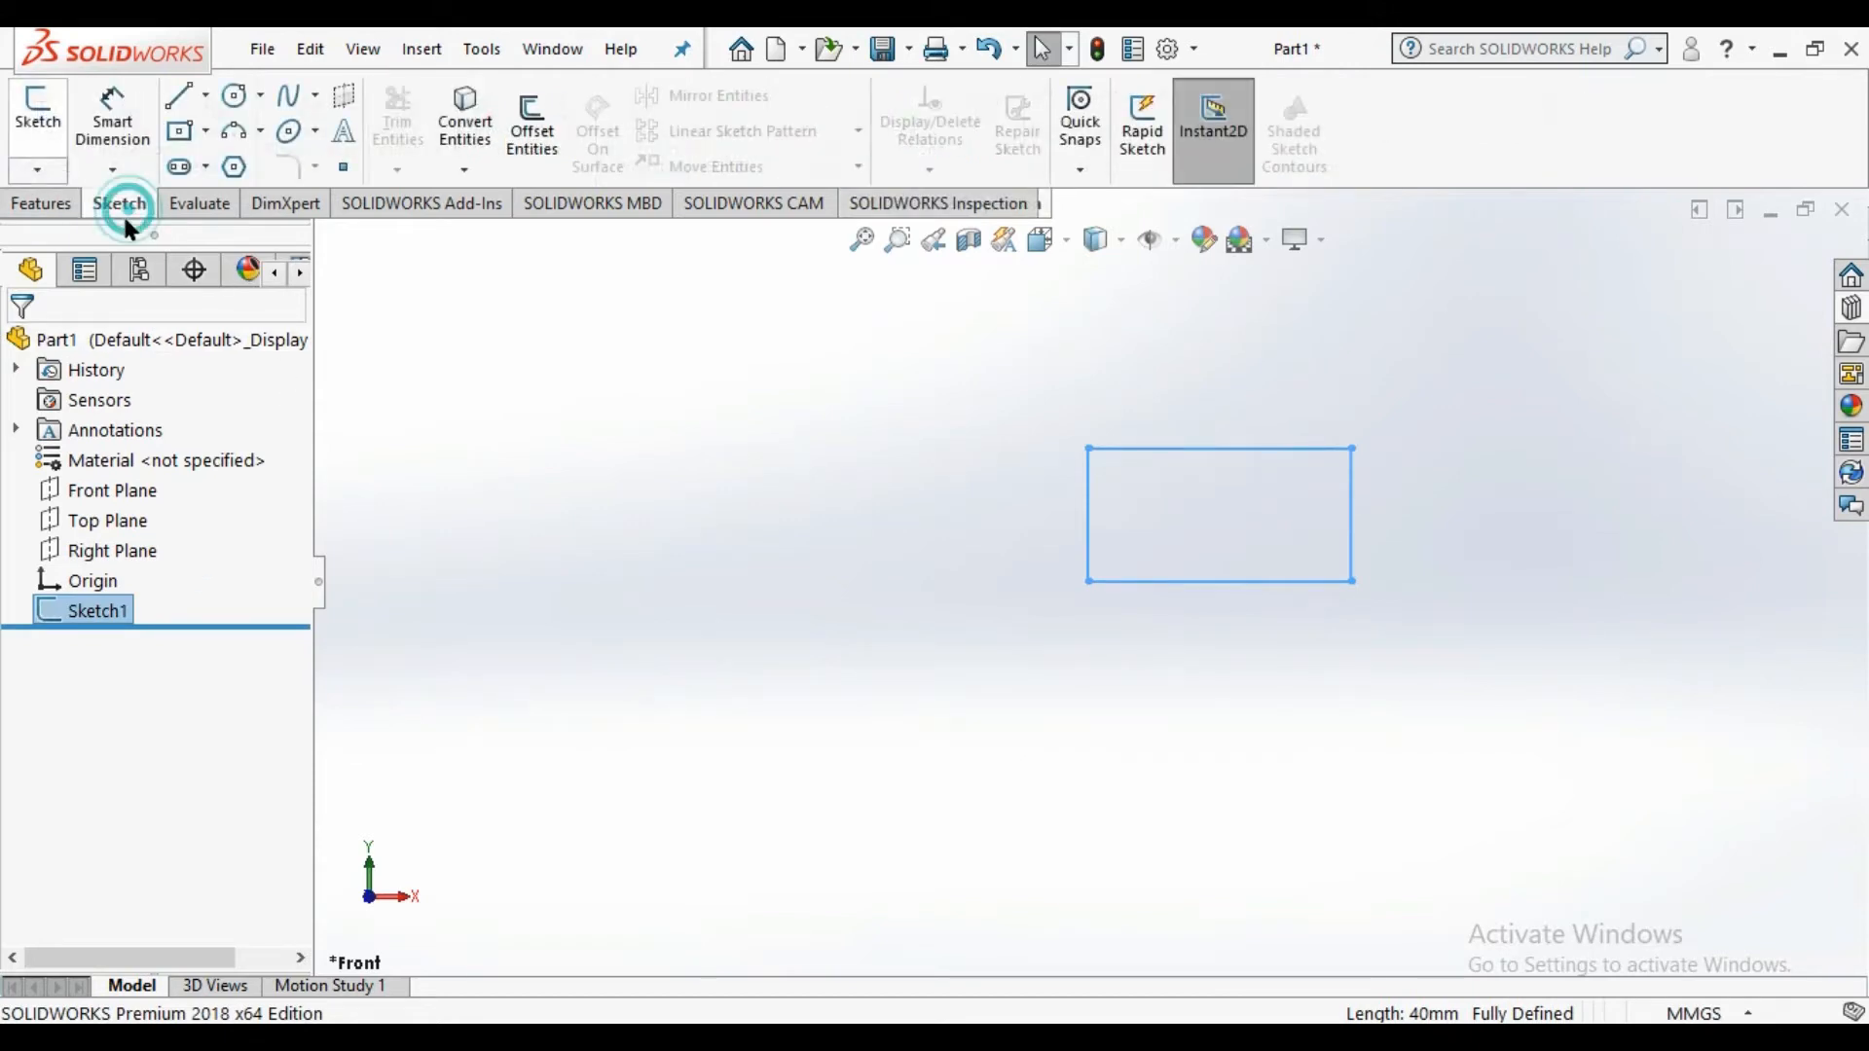
Extrude the rectangle sketch as a blind boss with a depth of 20 mm
left_click(39, 203)
left_click(38, 124)
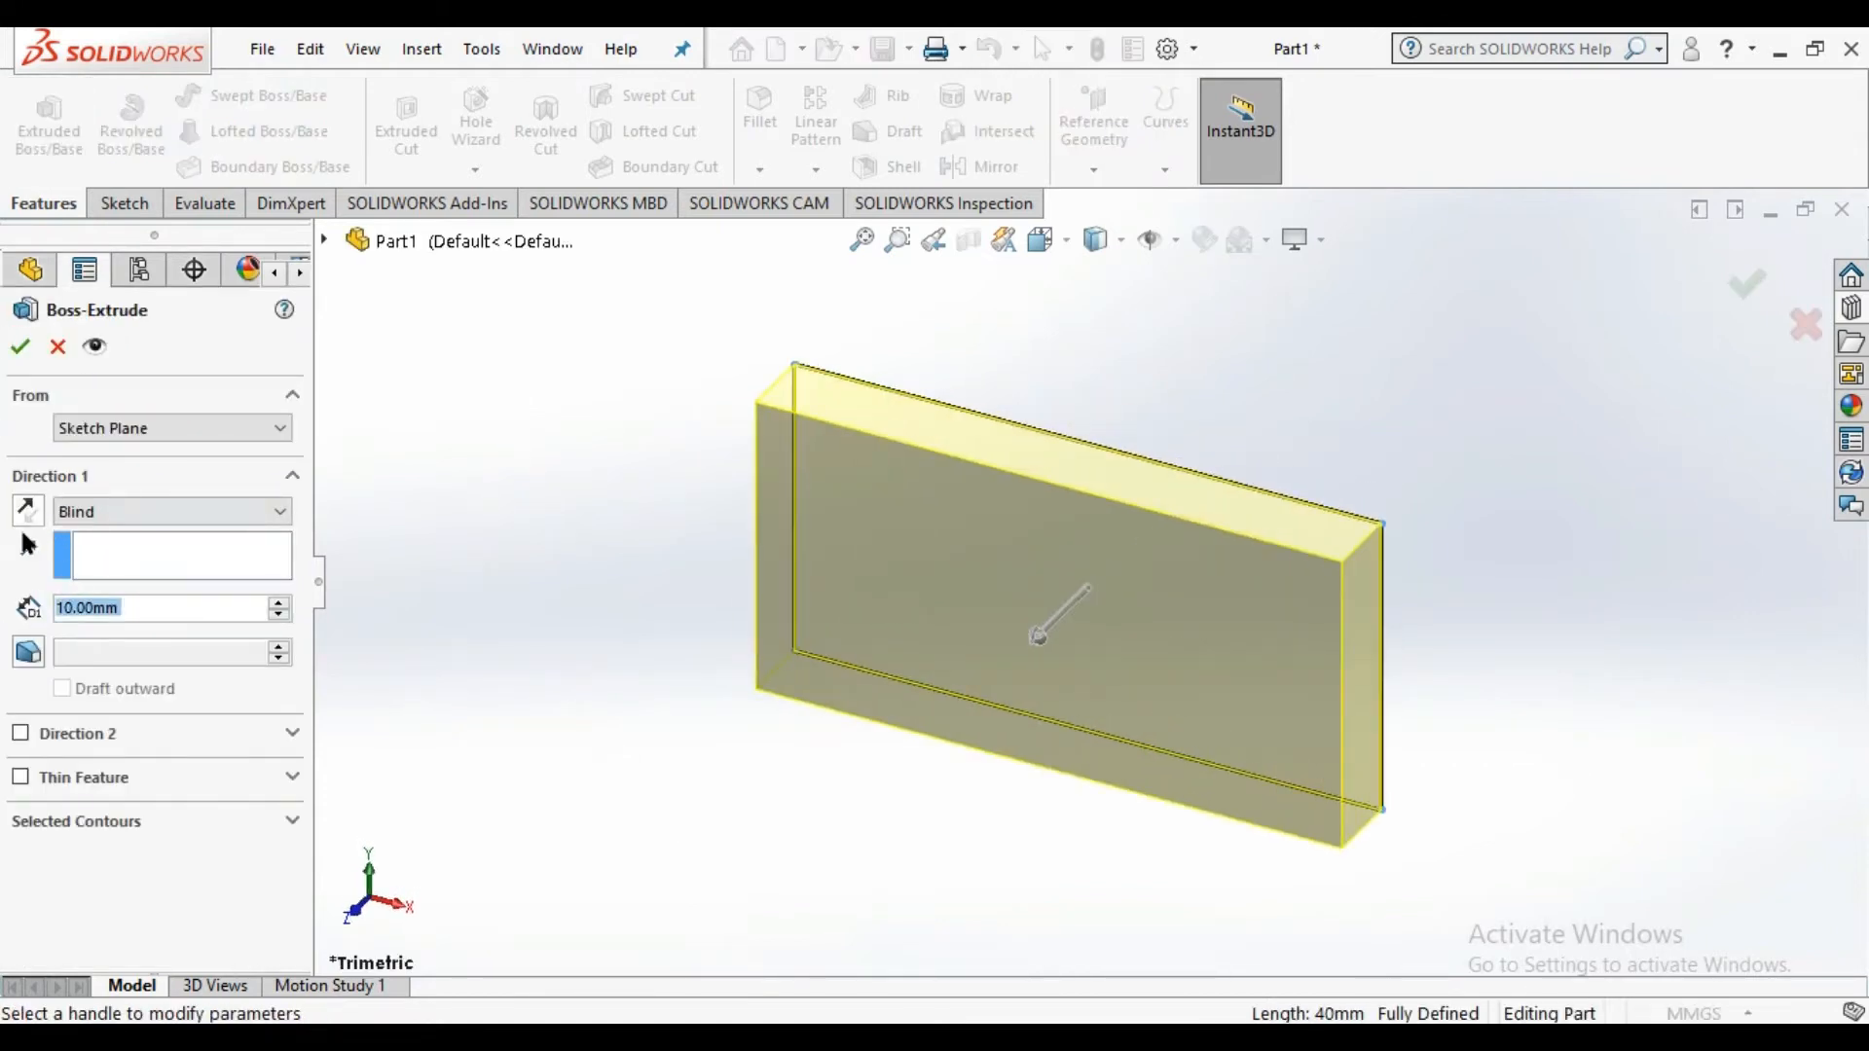
left_click(67, 607)
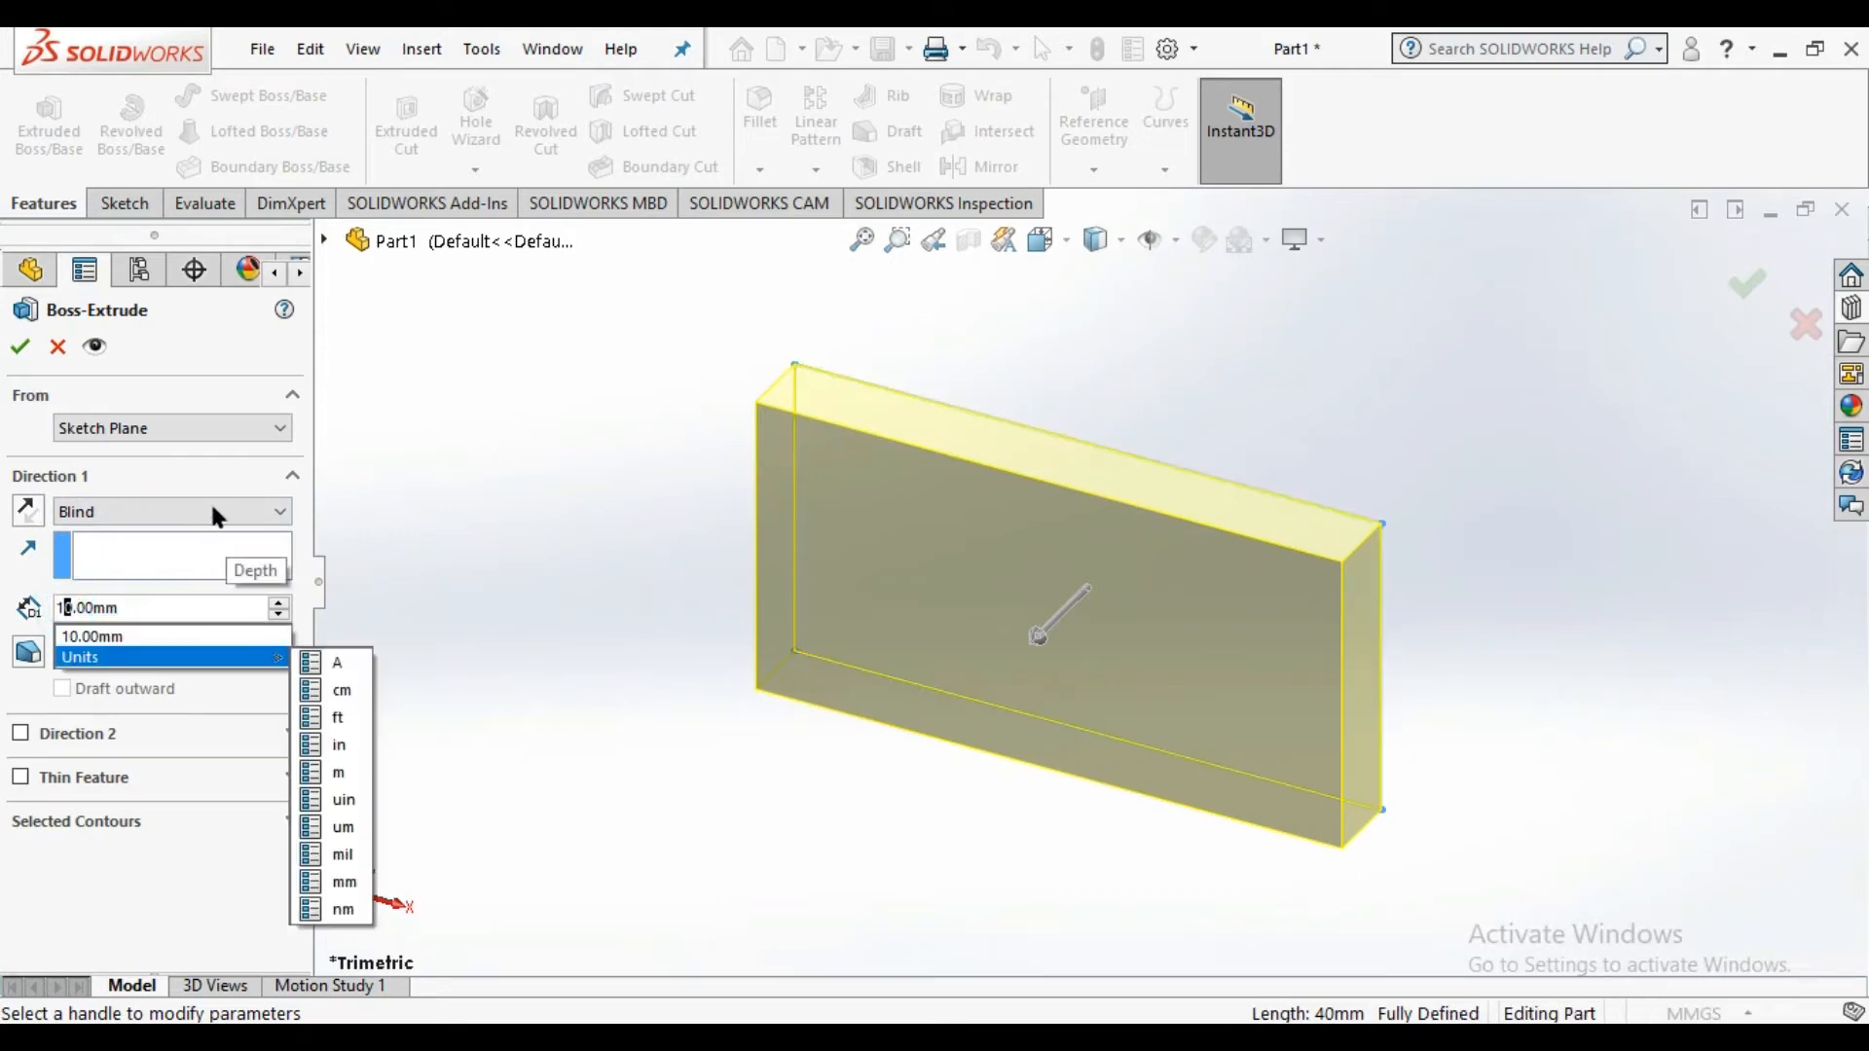
key("Escape")
key("BackSpace")
key("BackSpace")
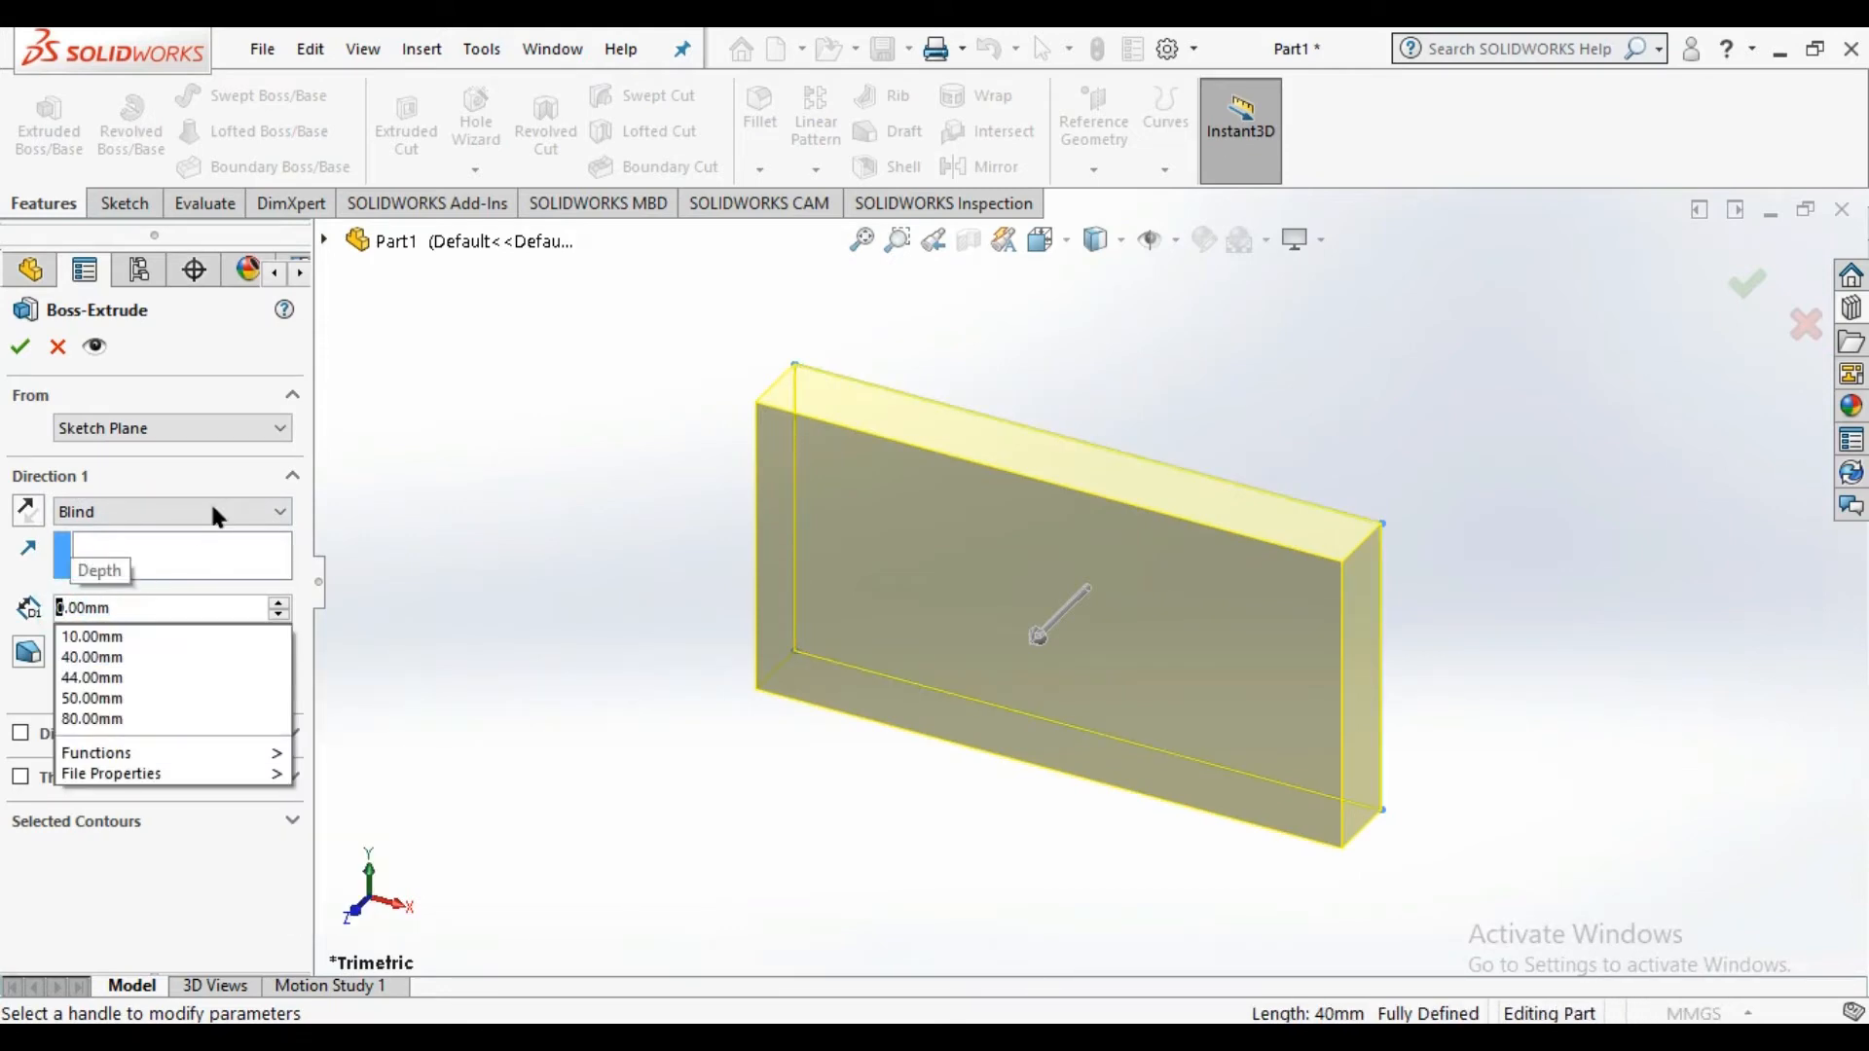
type("20")
key("Return")
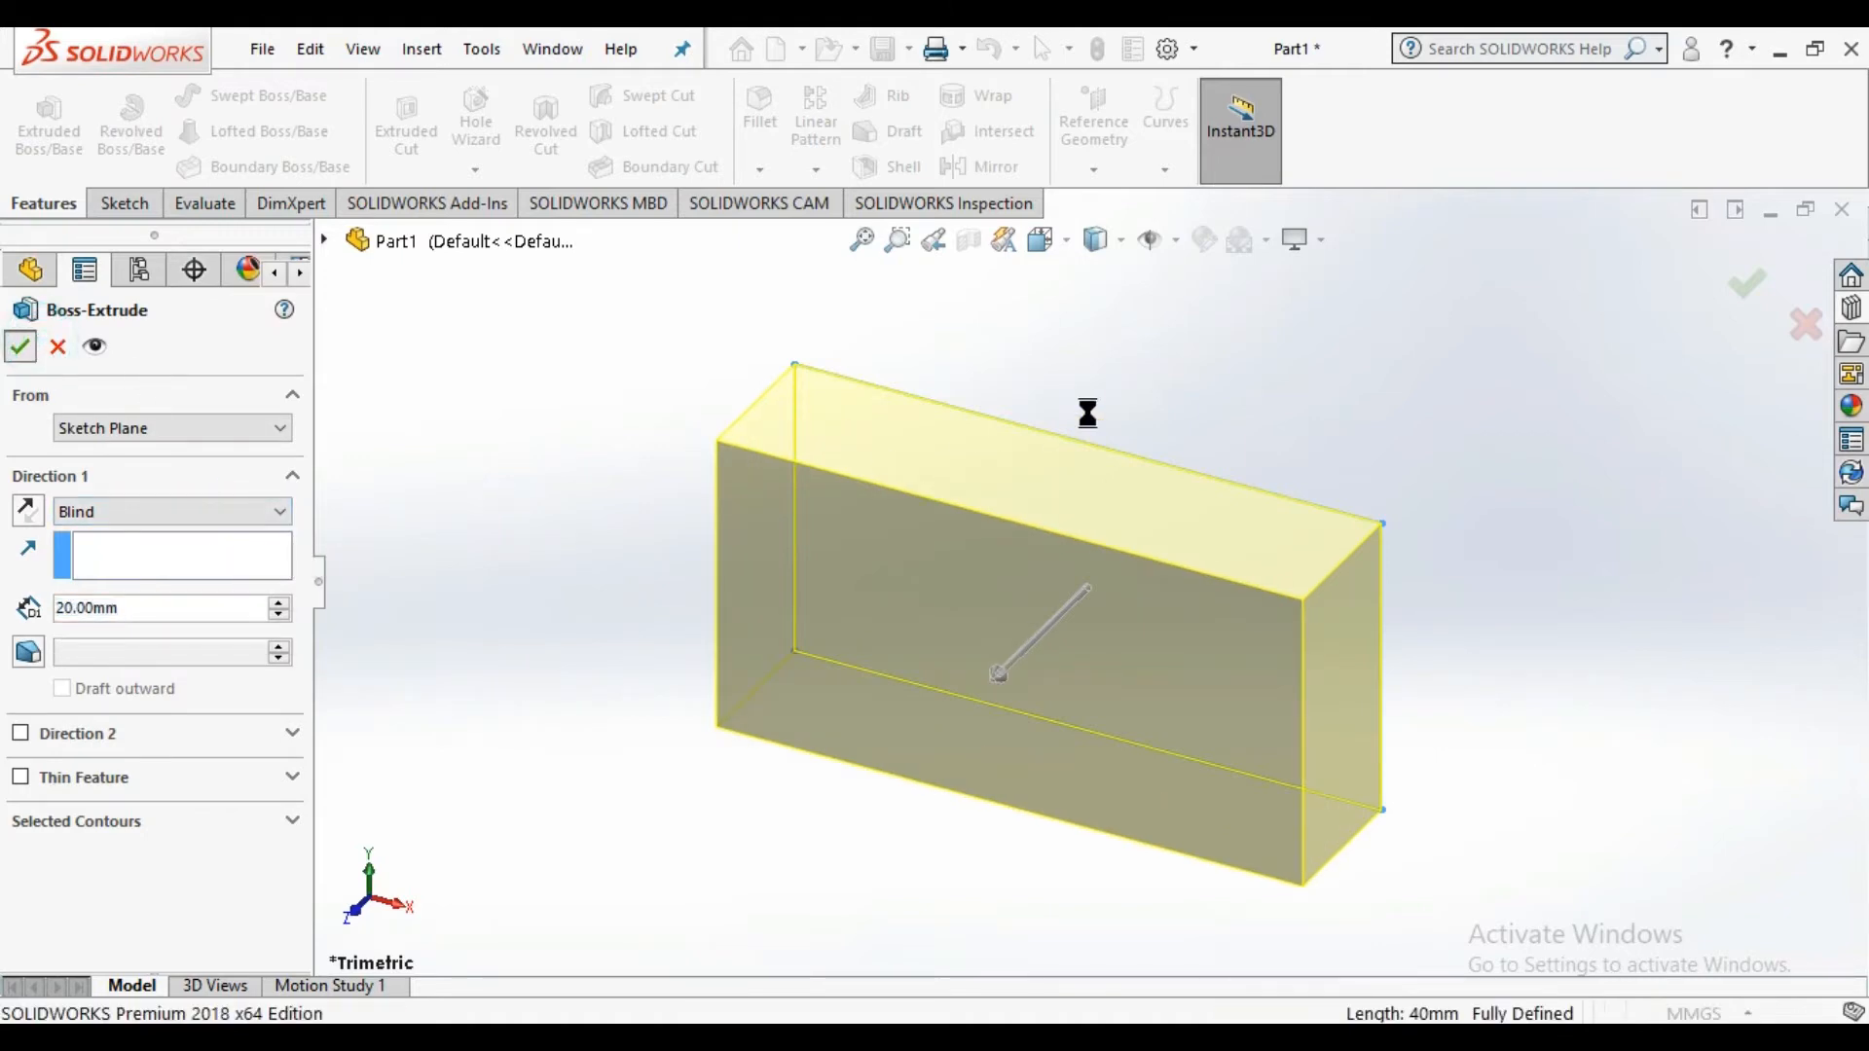
key("Return")
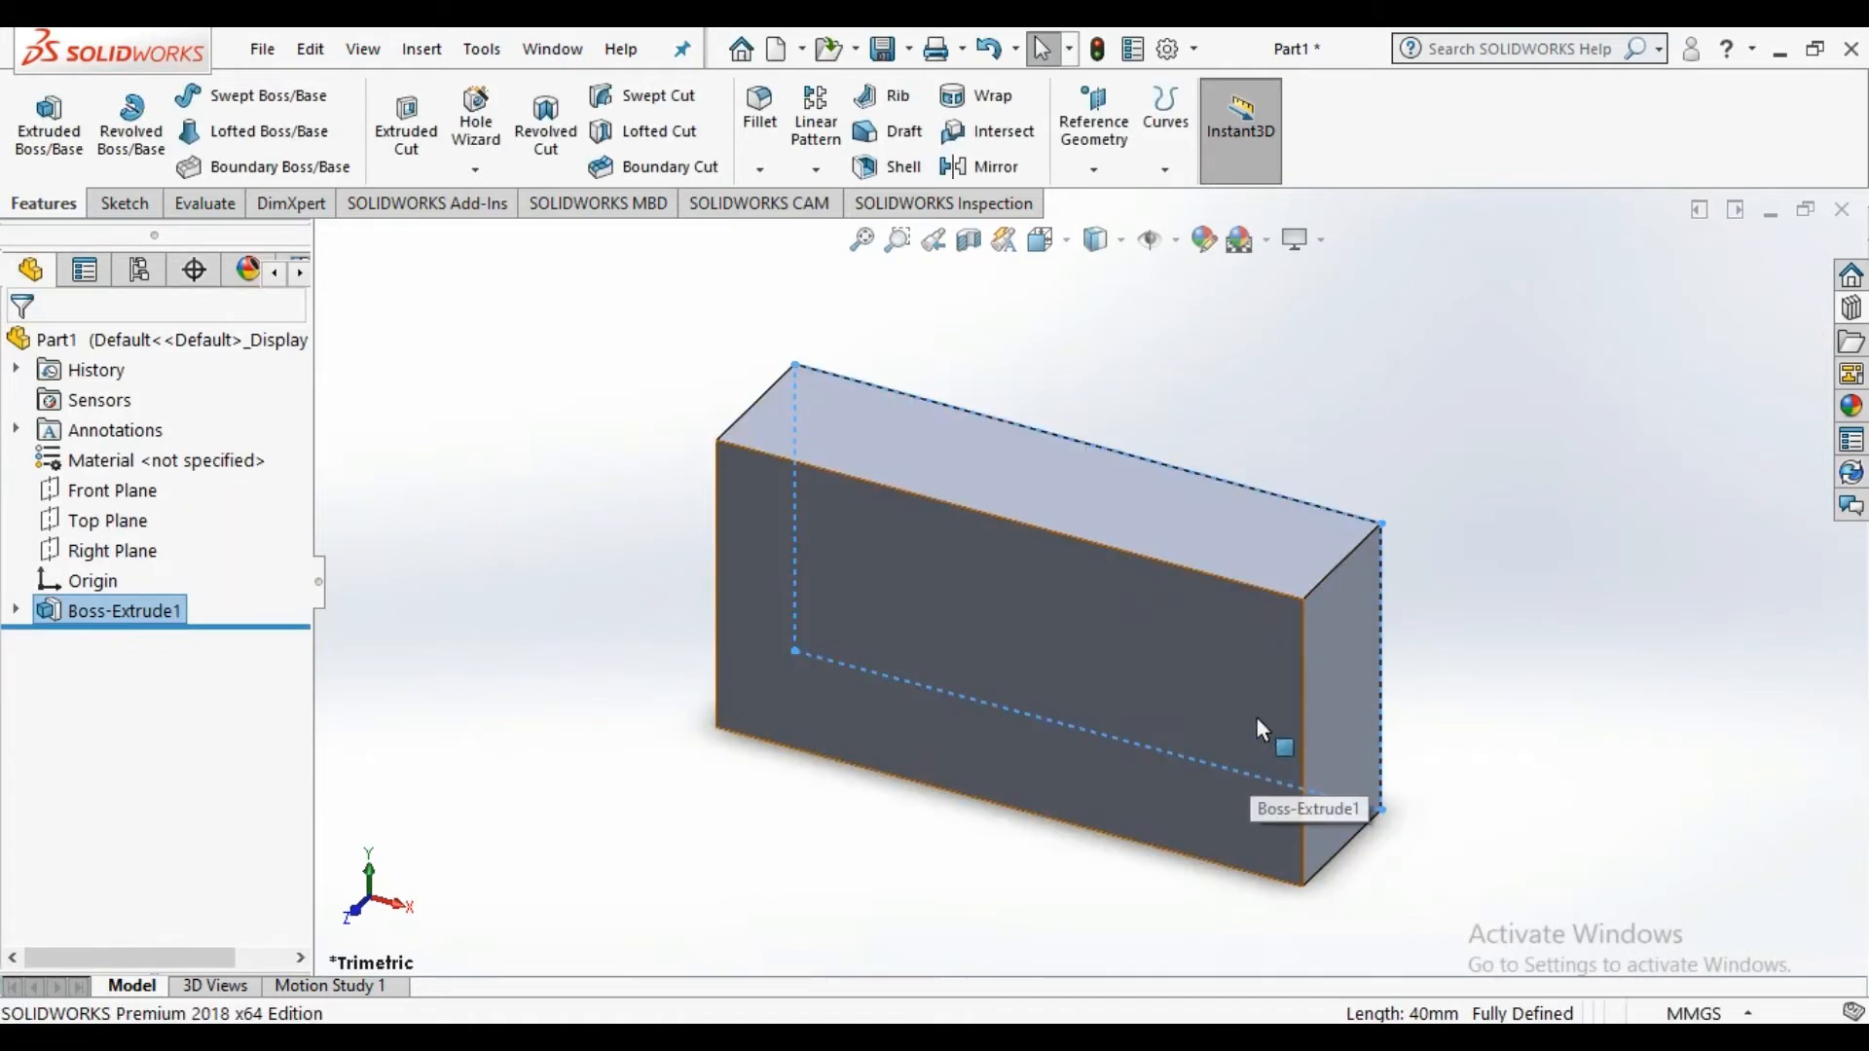
Start a new sketch on the large front face of the extruded block
scroll(1258, 710, "up", 5)
scroll(1003, 700, "up", 2)
scroll(1025, 680, "down", 4)
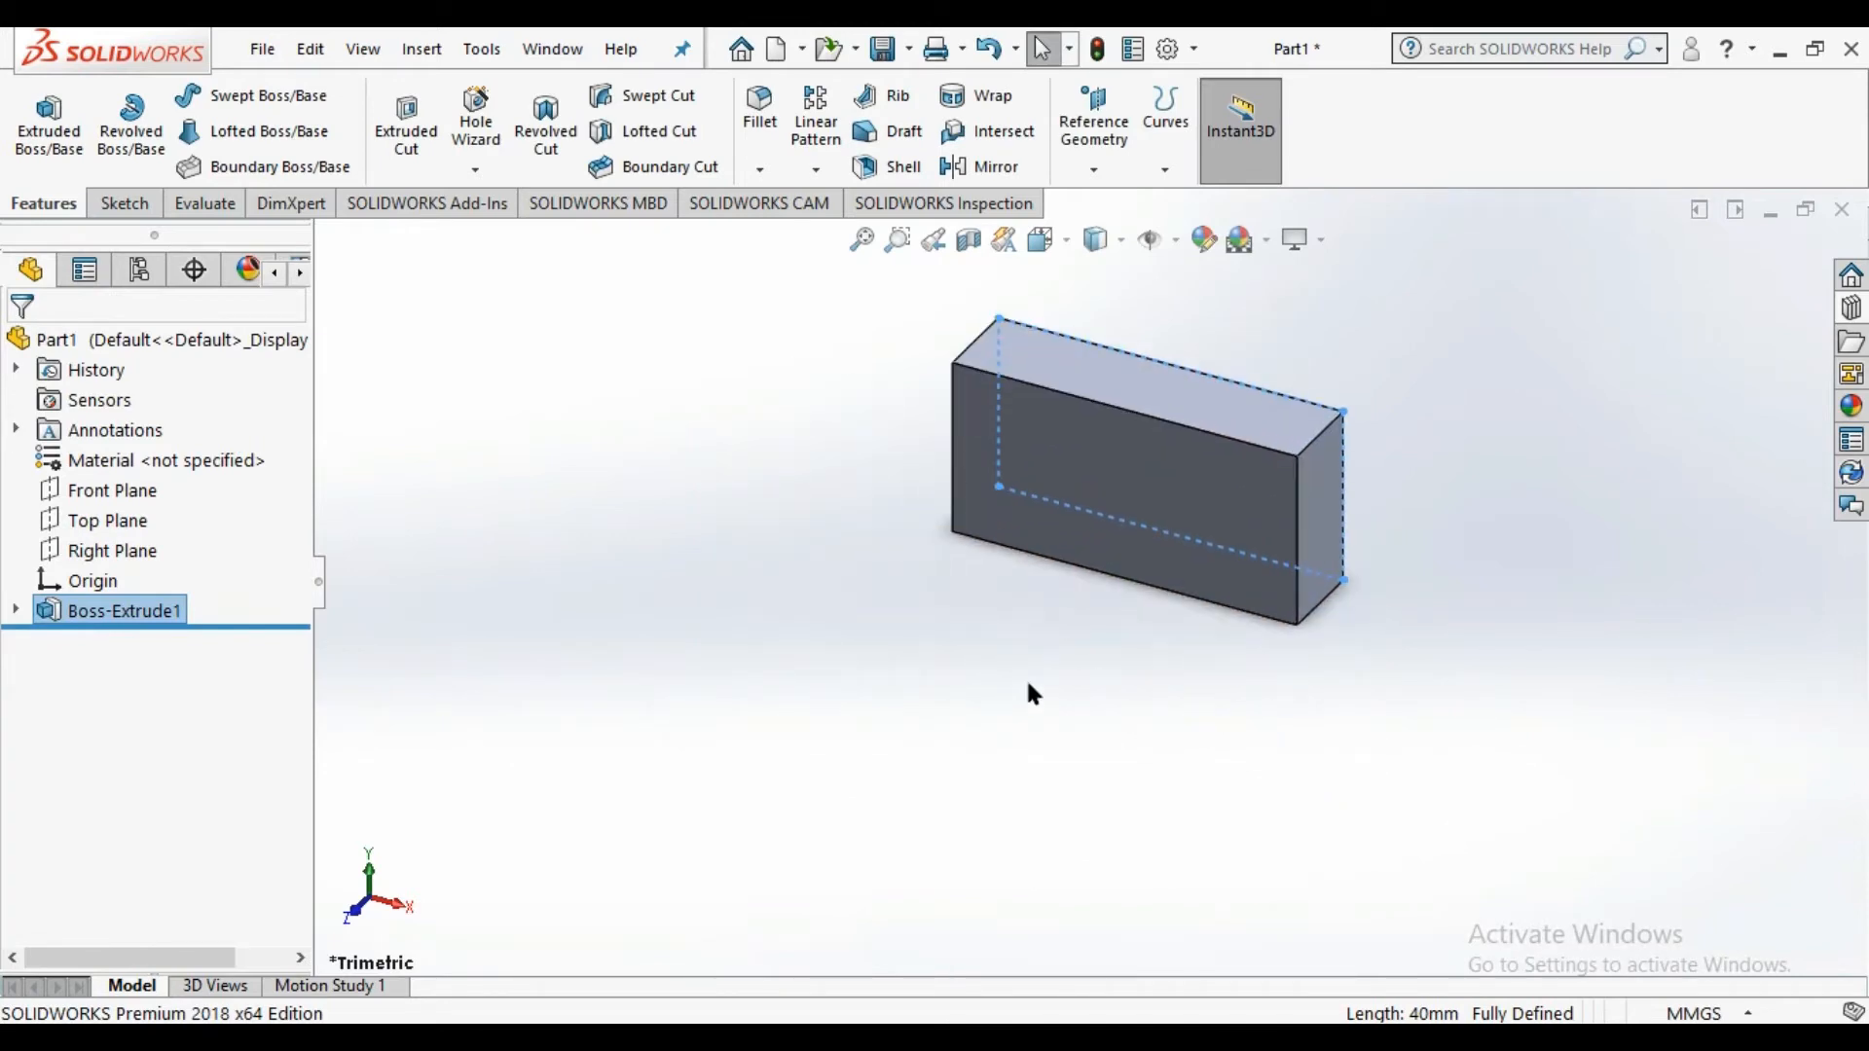
scroll(1158, 370, "up", 1)
middle_click_drag(1159, 362, 1216, 545)
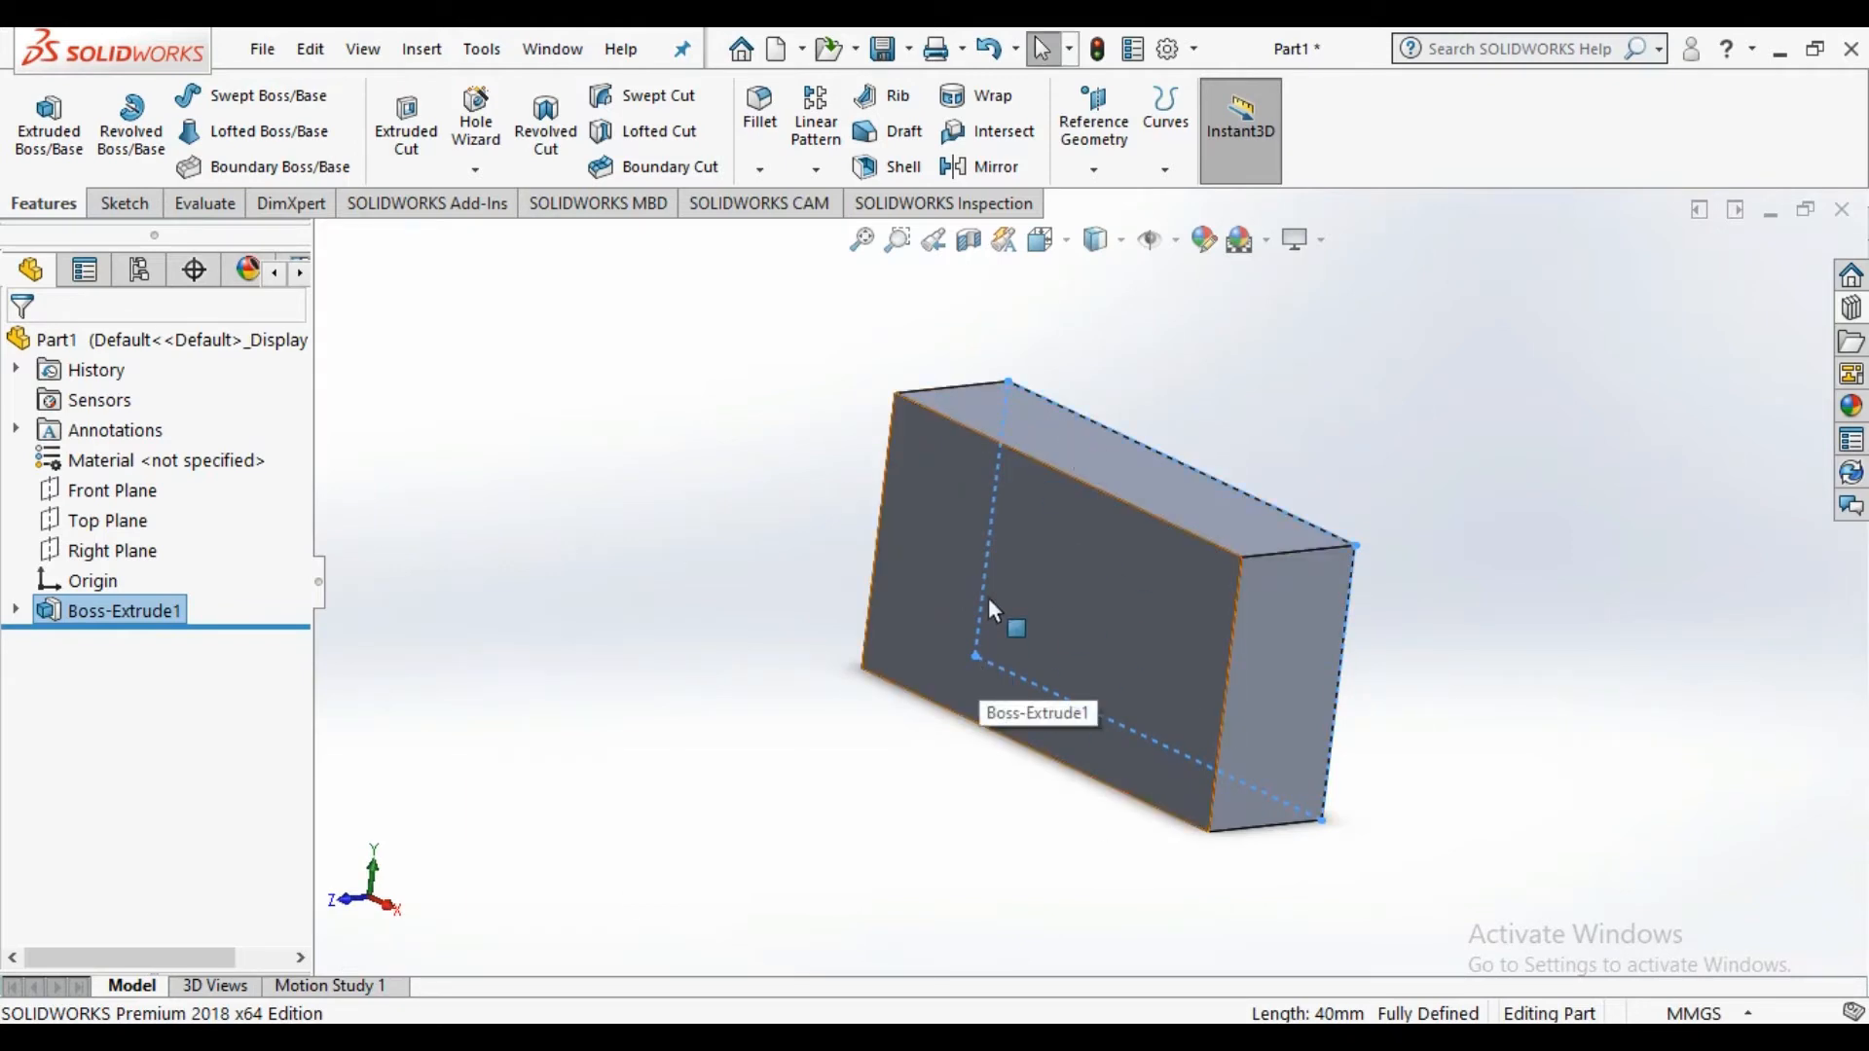
left_click(118, 204)
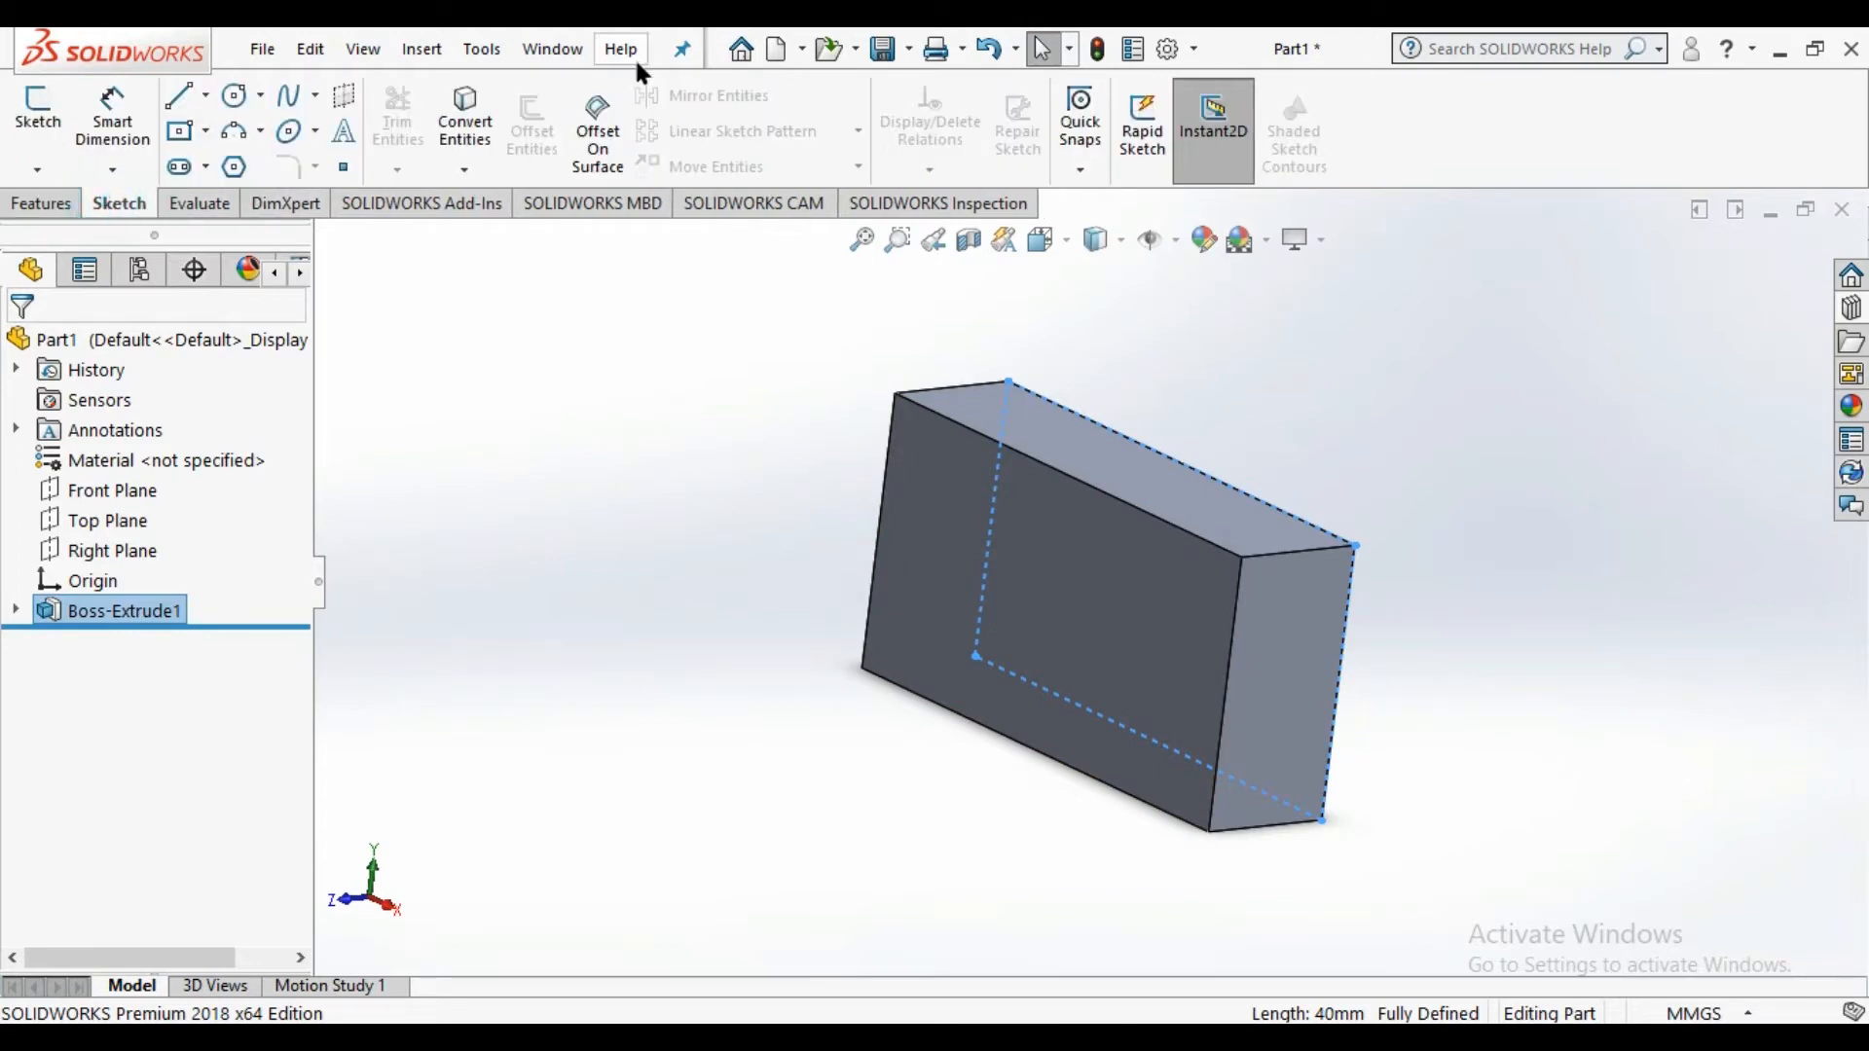
left_click(1096, 597)
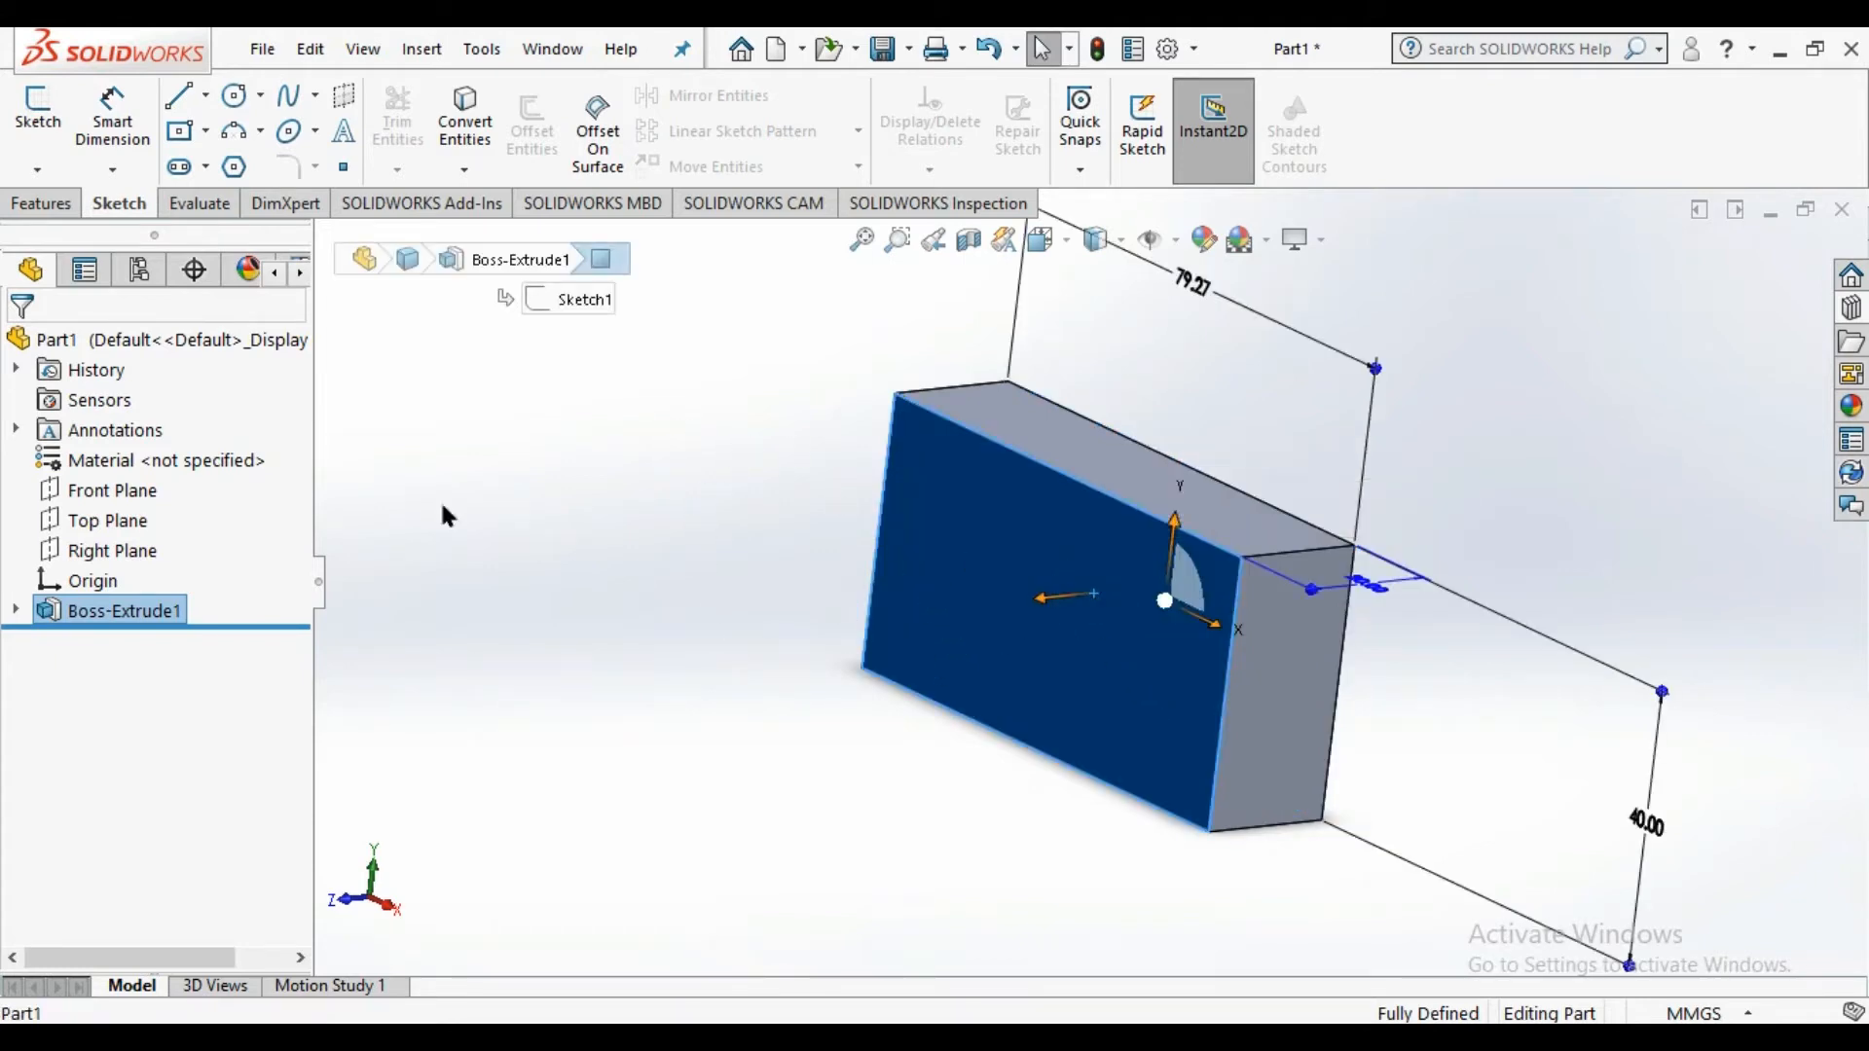
left_click(37, 112)
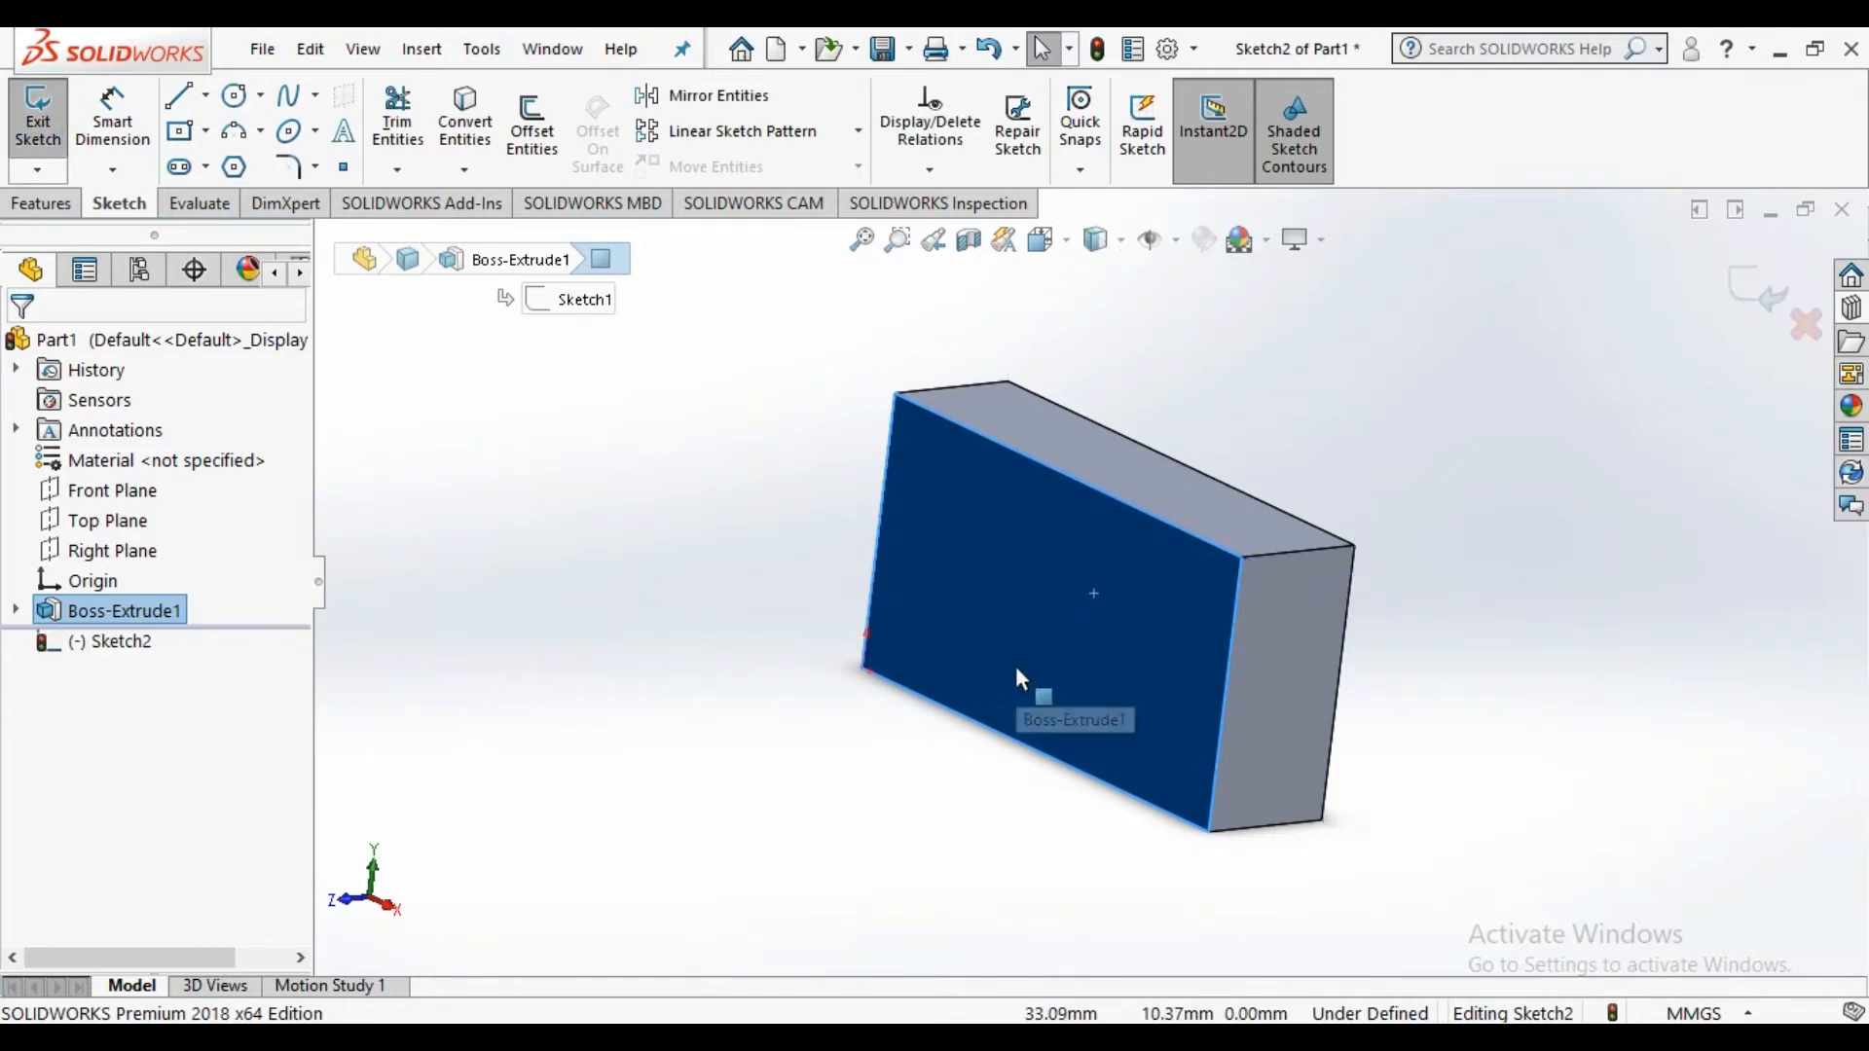
Offset the front face's outline outward by 3 mm with Offset Entities and exit the sketch
left_click(550, 134)
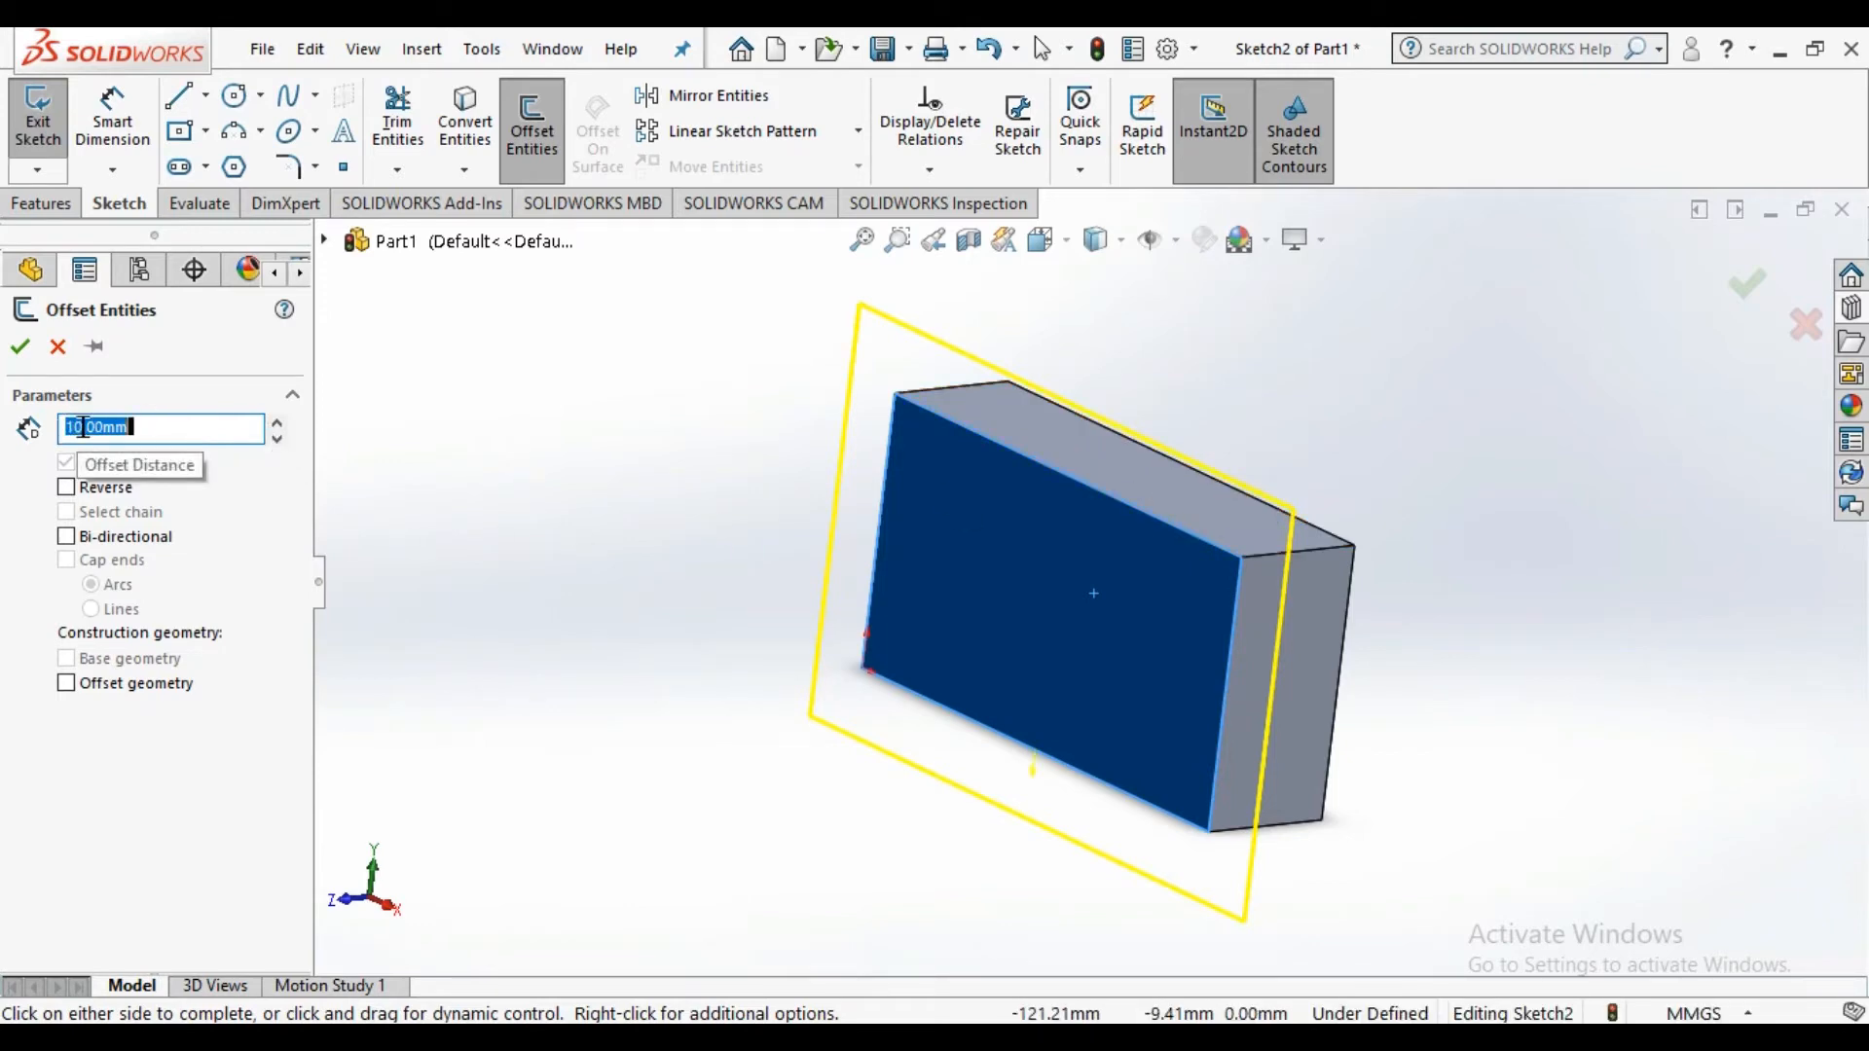
left_click_drag(86, 426, 62, 427)
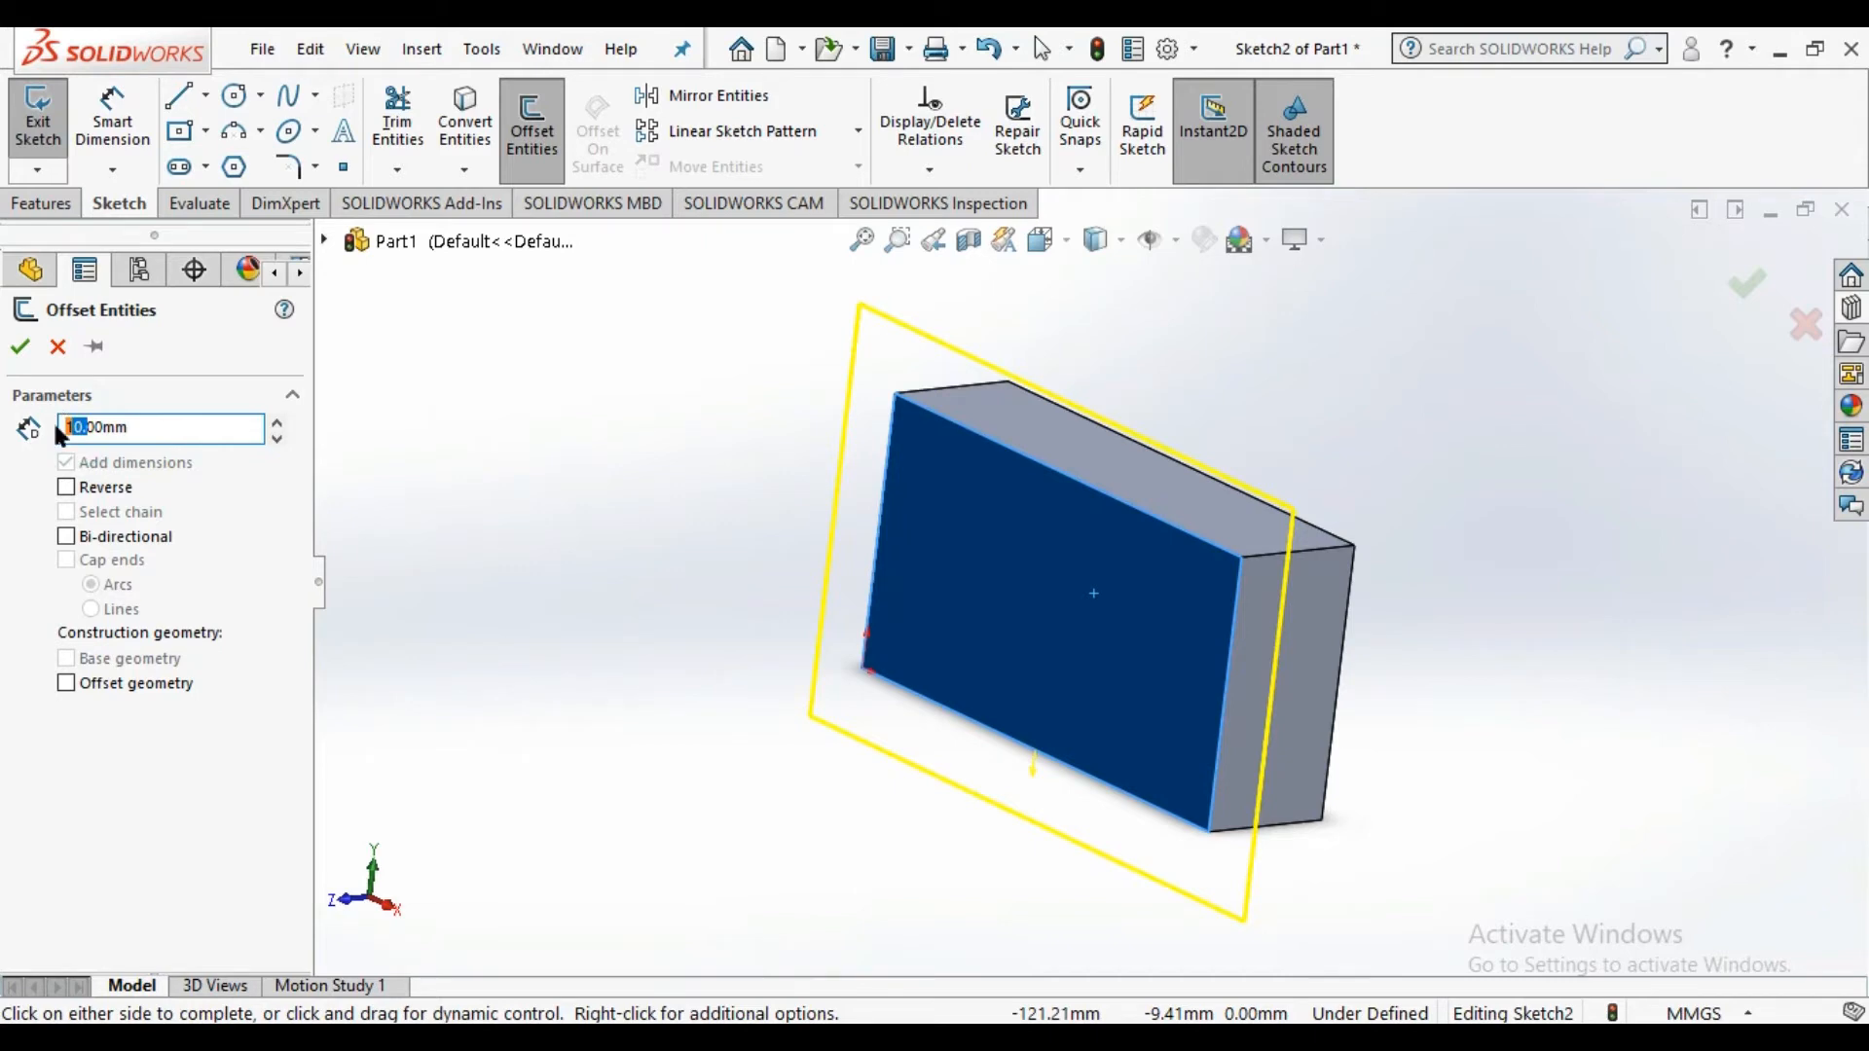
key("Left")
key("Delete")
key("Delete")
type("3")
key("Return")
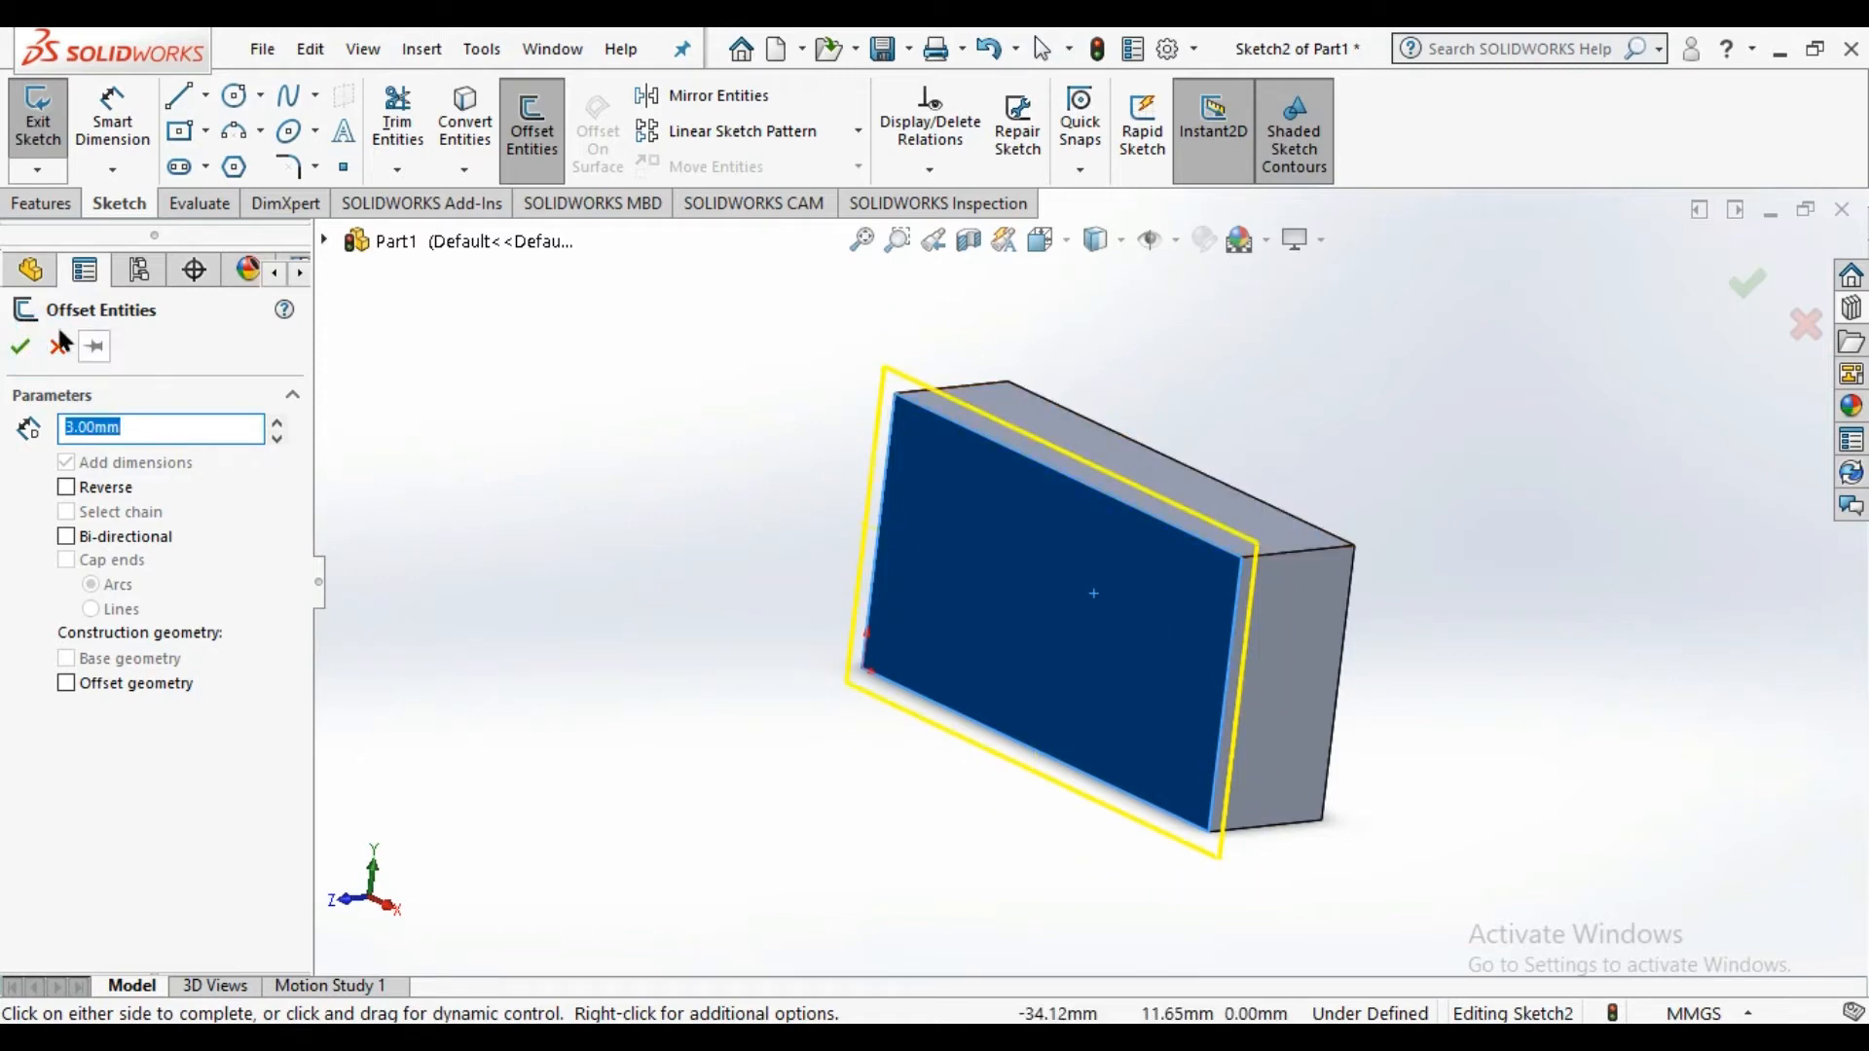
left_click(20, 347)
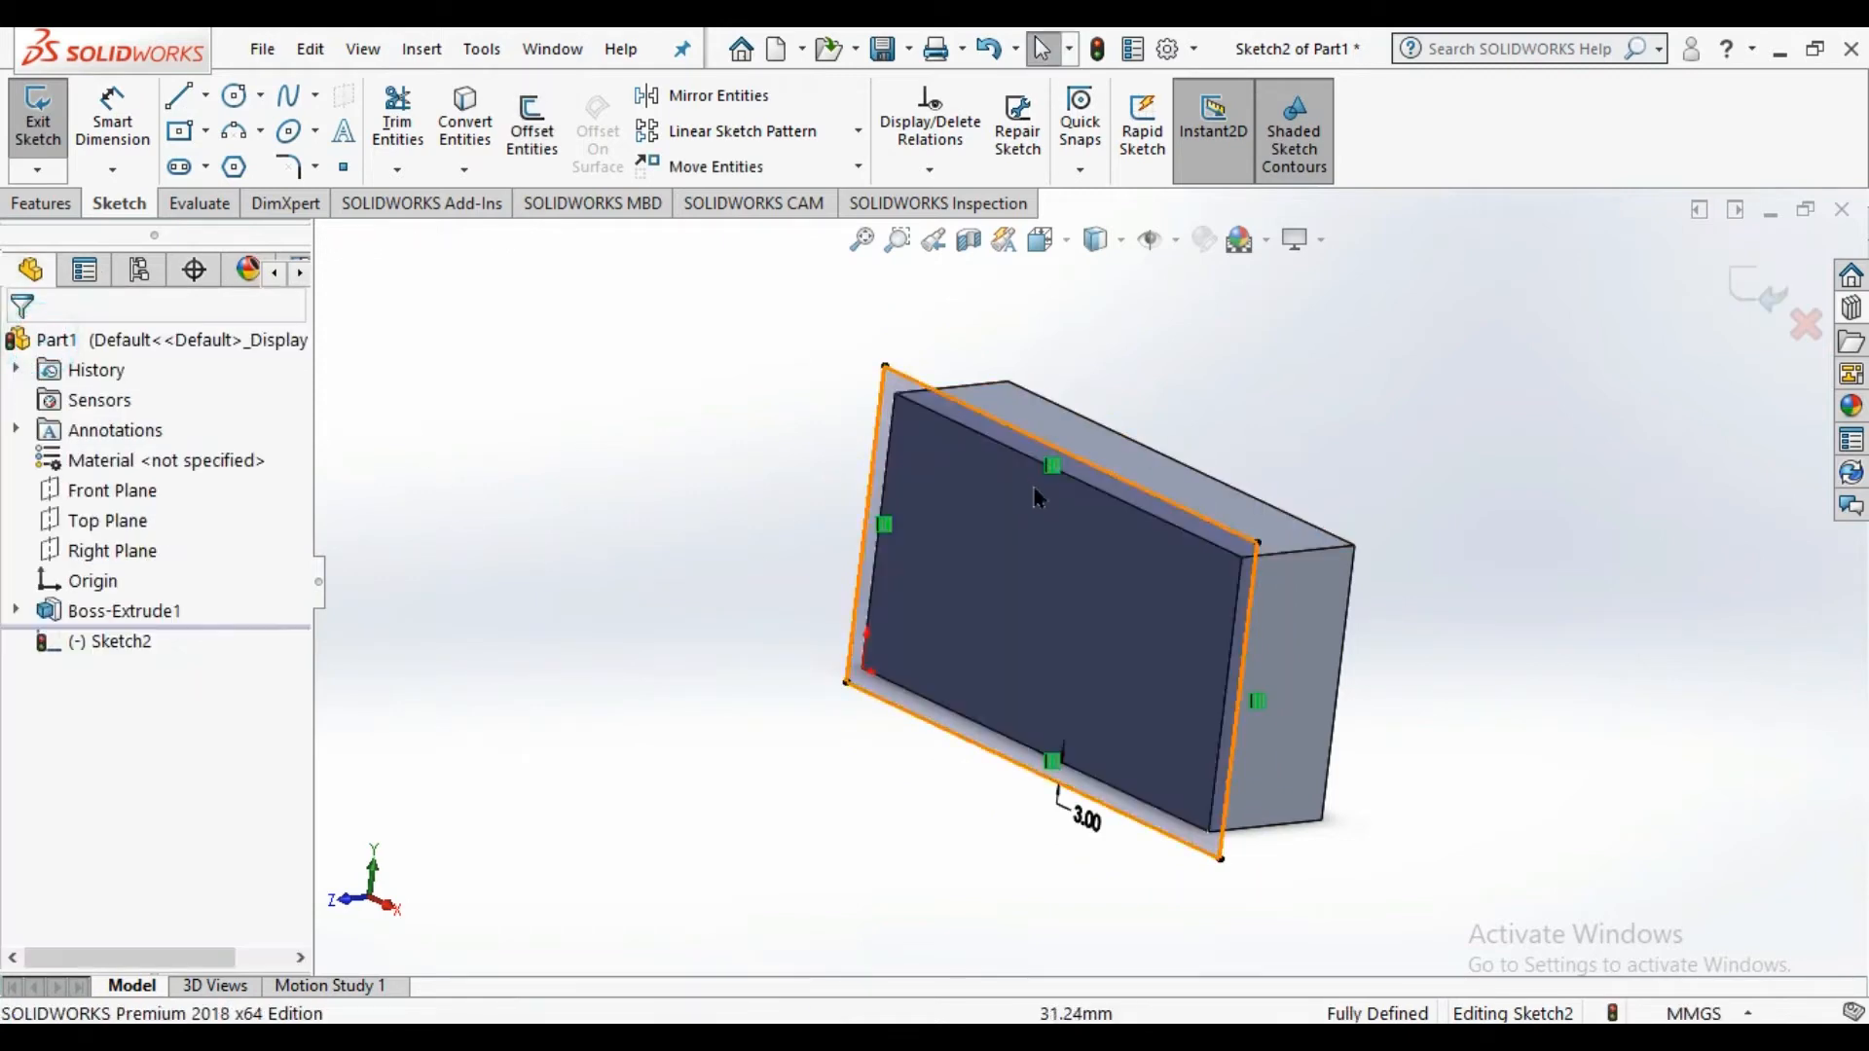
mouse_move(818, 725)
middle_mouse_down()
mouse_move(950, 686)
mouse_move(856, 884)
mouse_move(828, 817)
middle_mouse_up()
key("Escape")
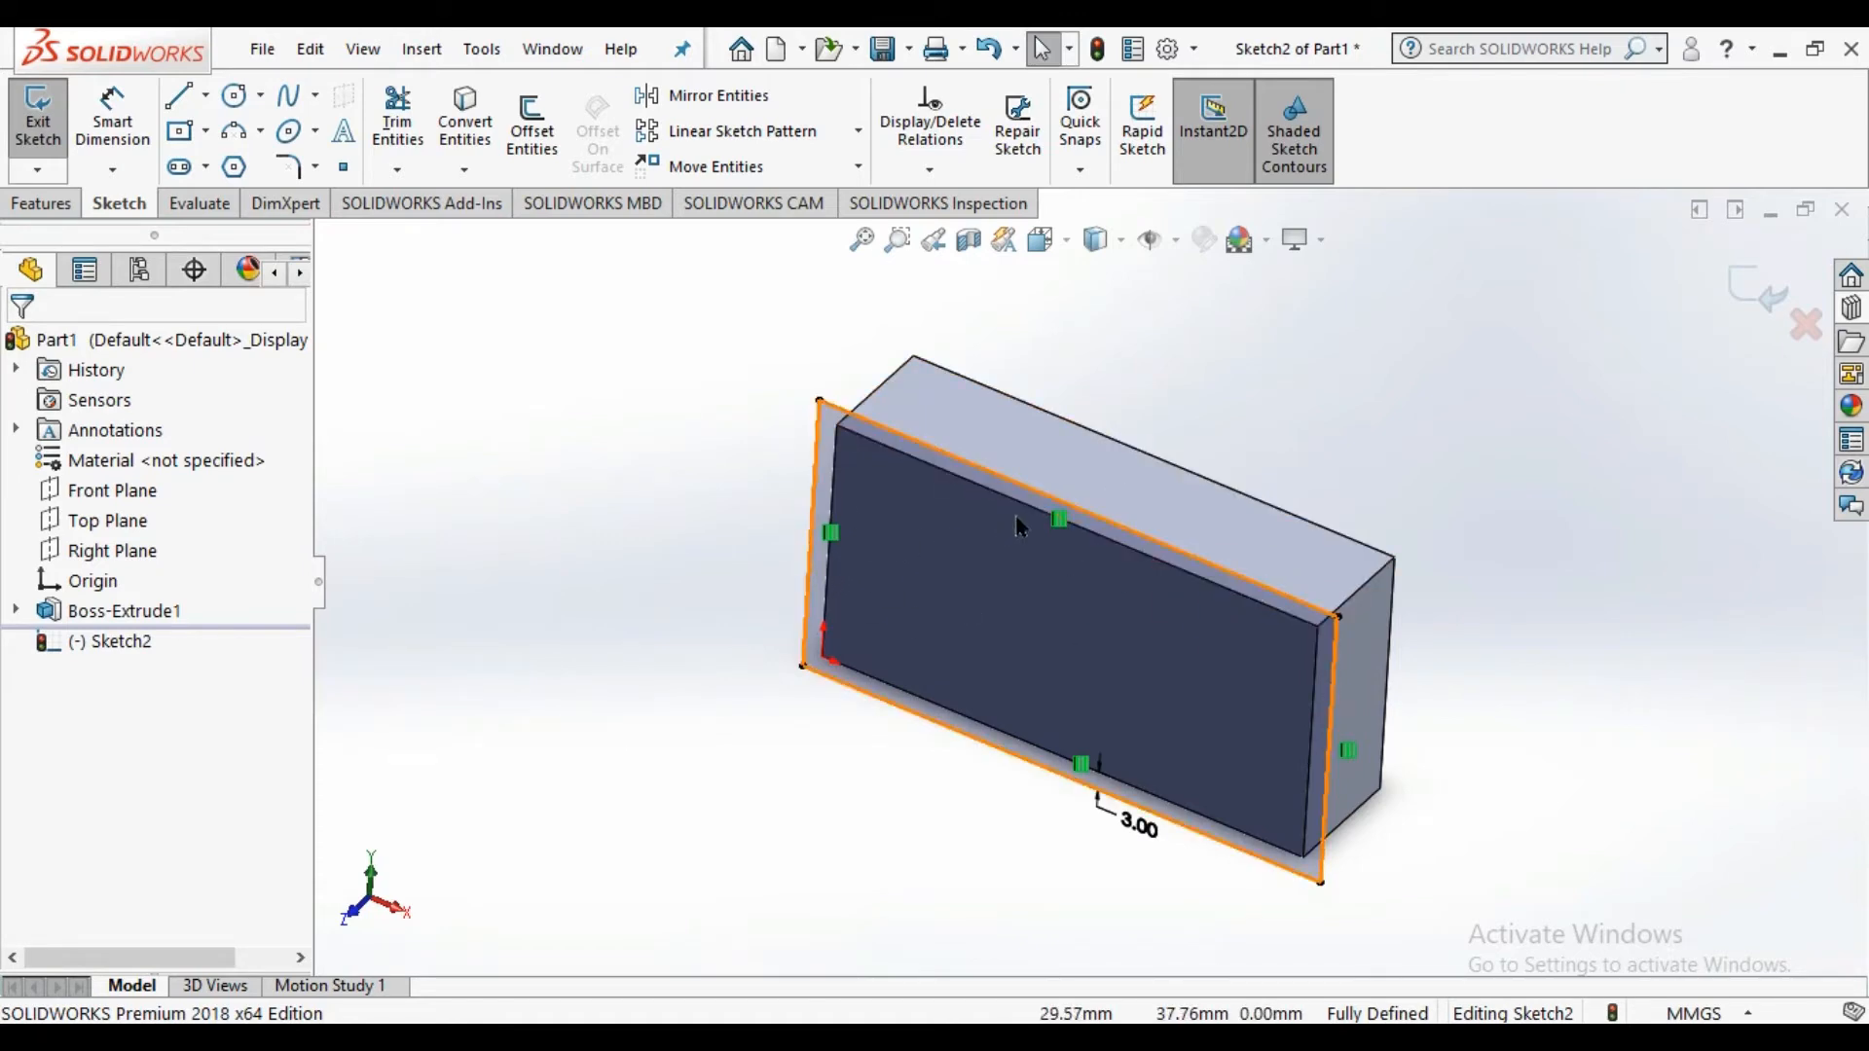
left_click(1745, 285)
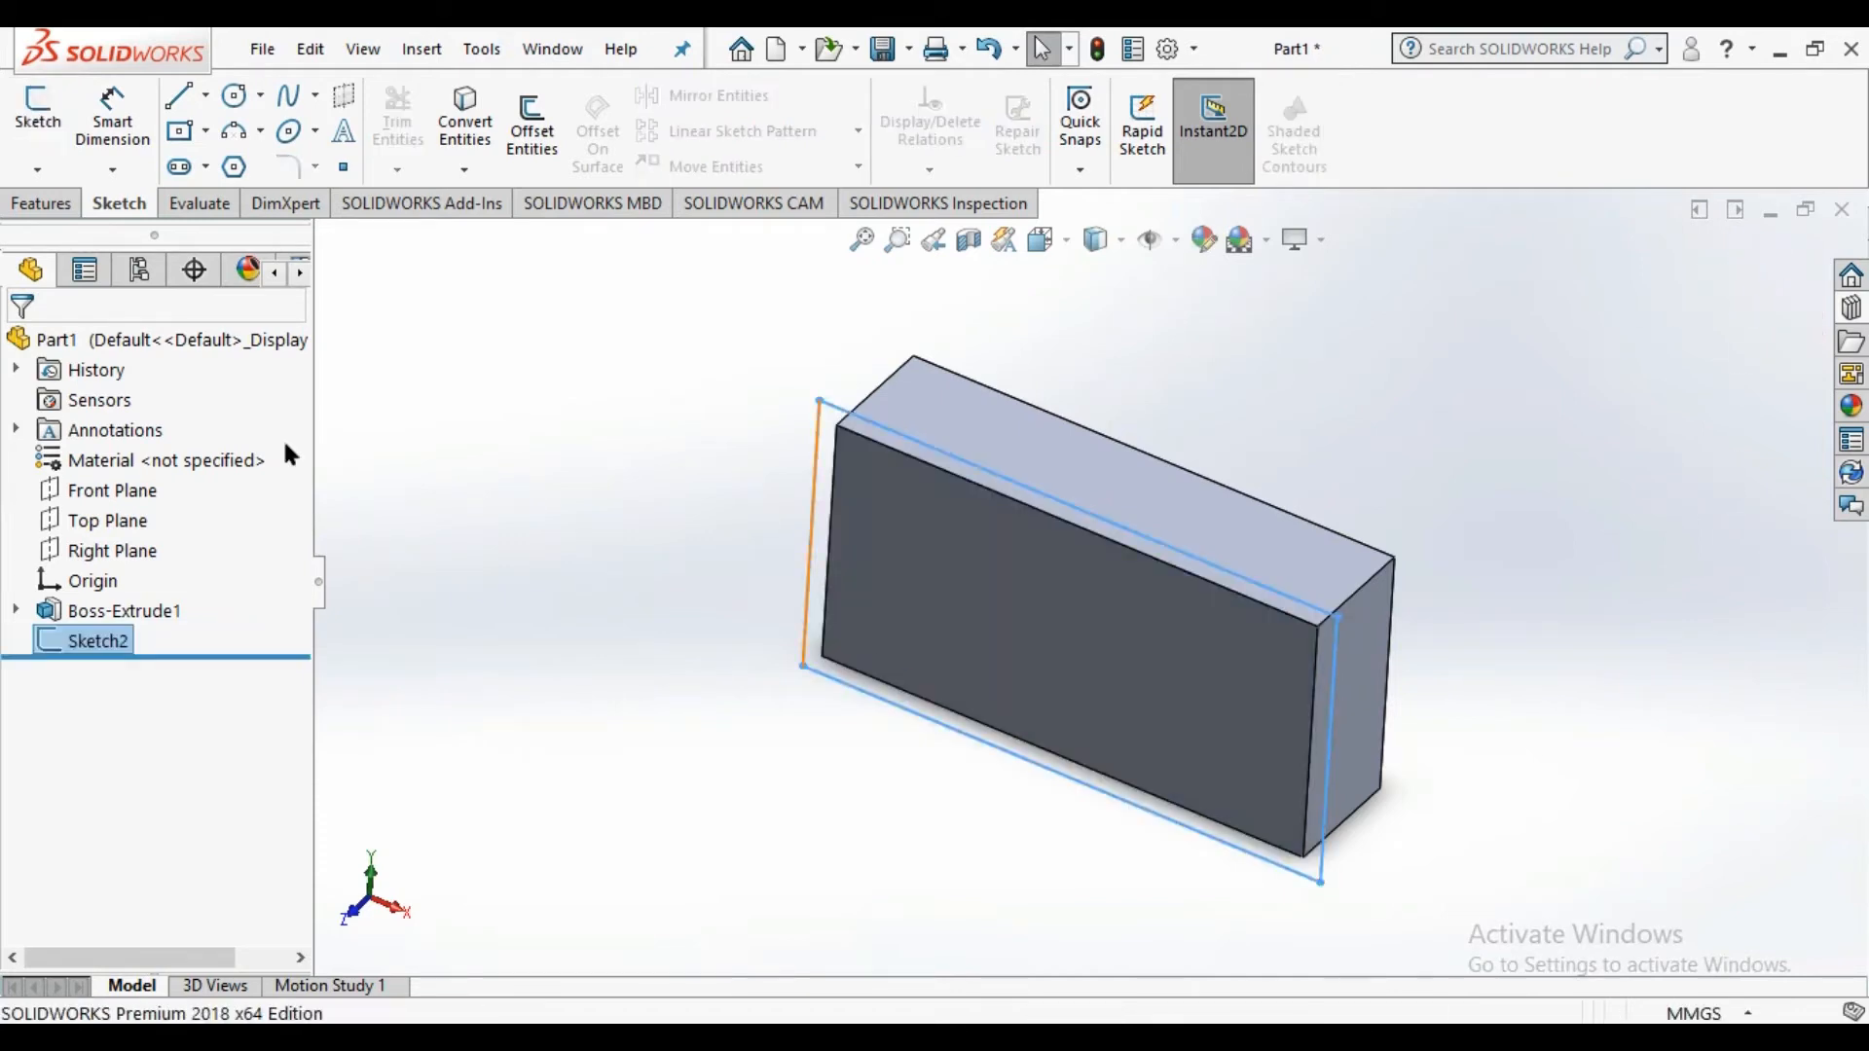
Extrude the offset outline 20 mm outward from the front face, merged with the first block
left_click(60, 202)
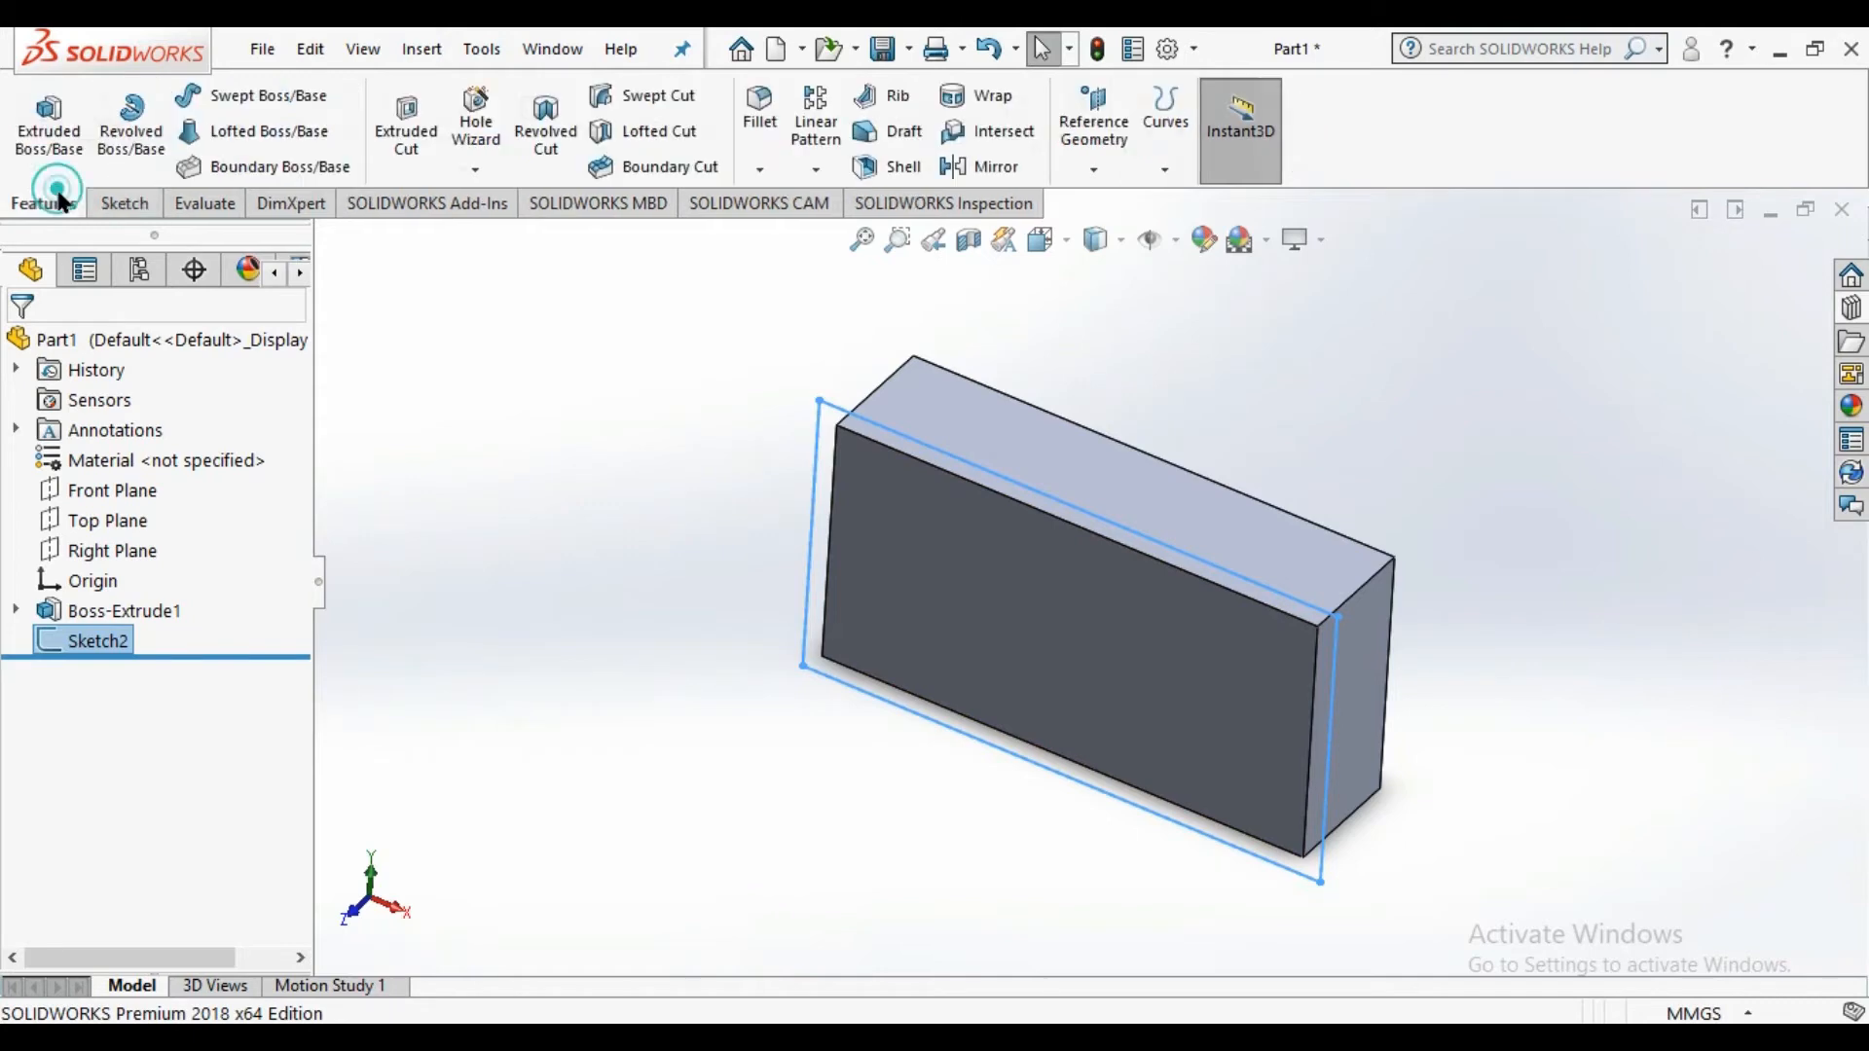
left_click(77, 121)
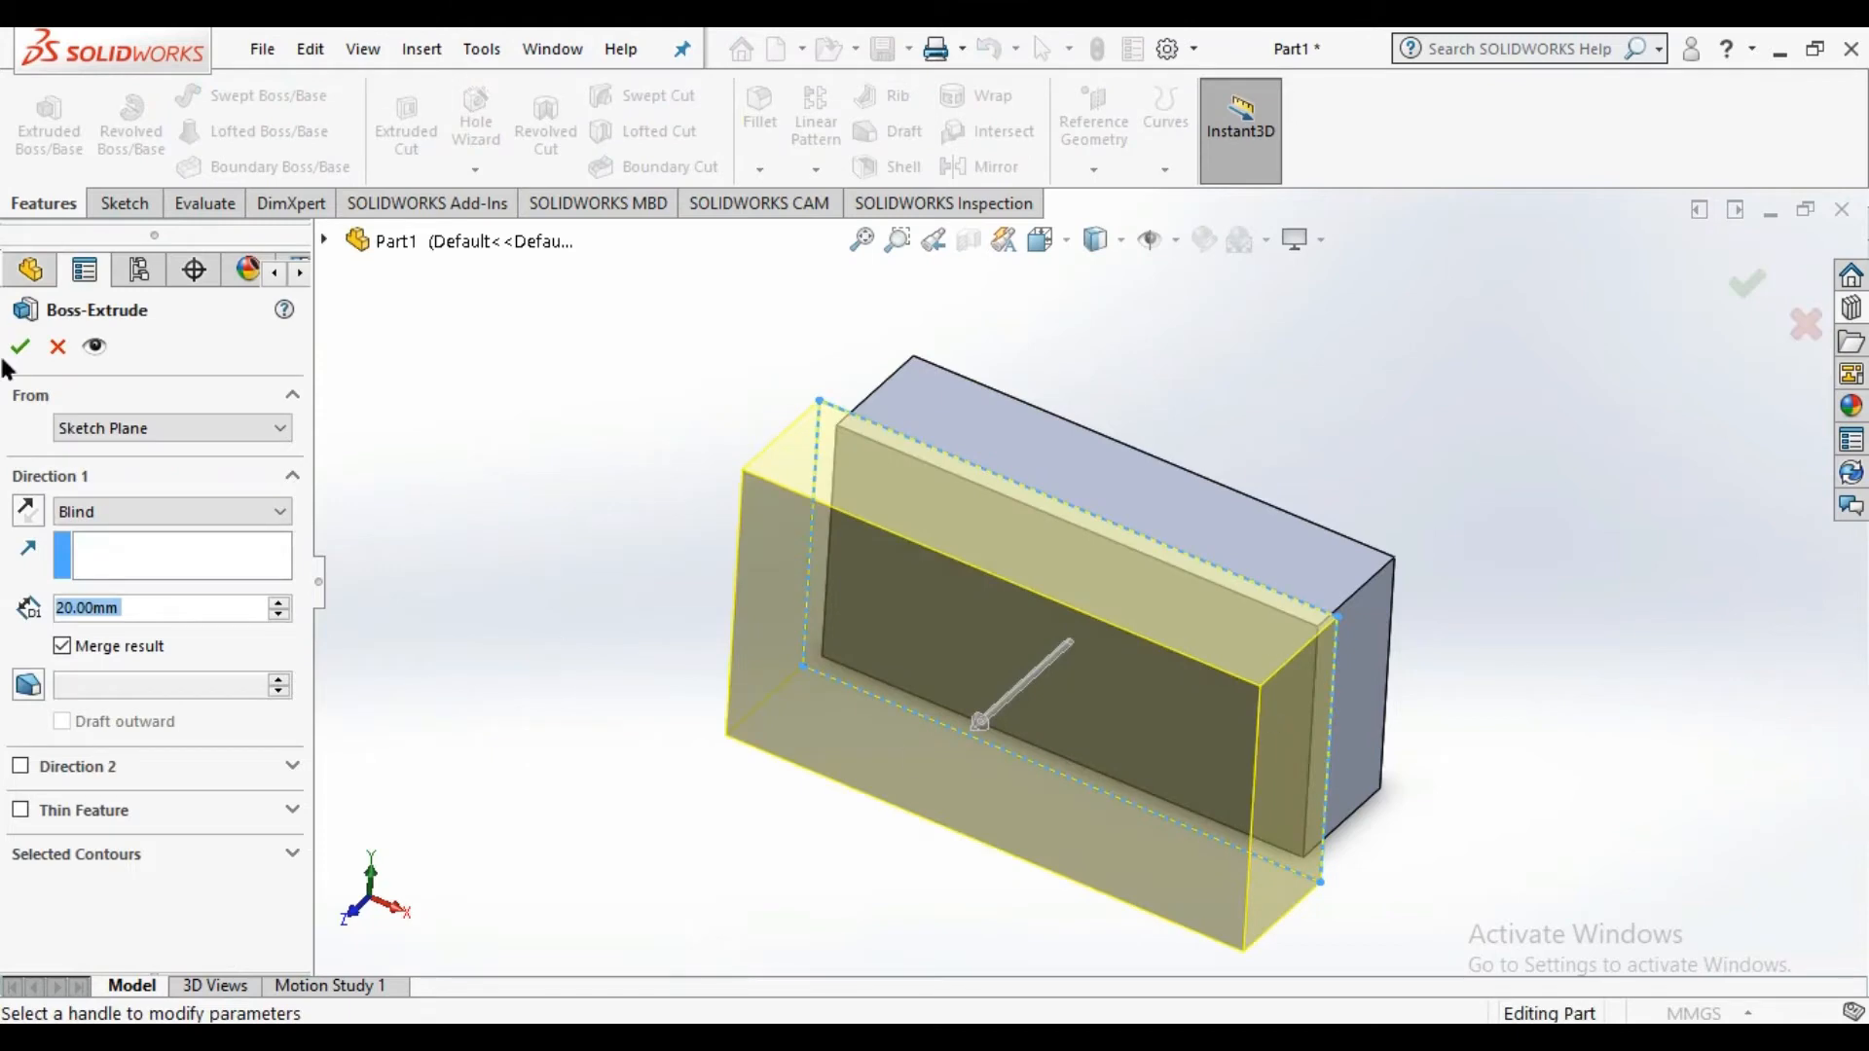
left_click(29, 345)
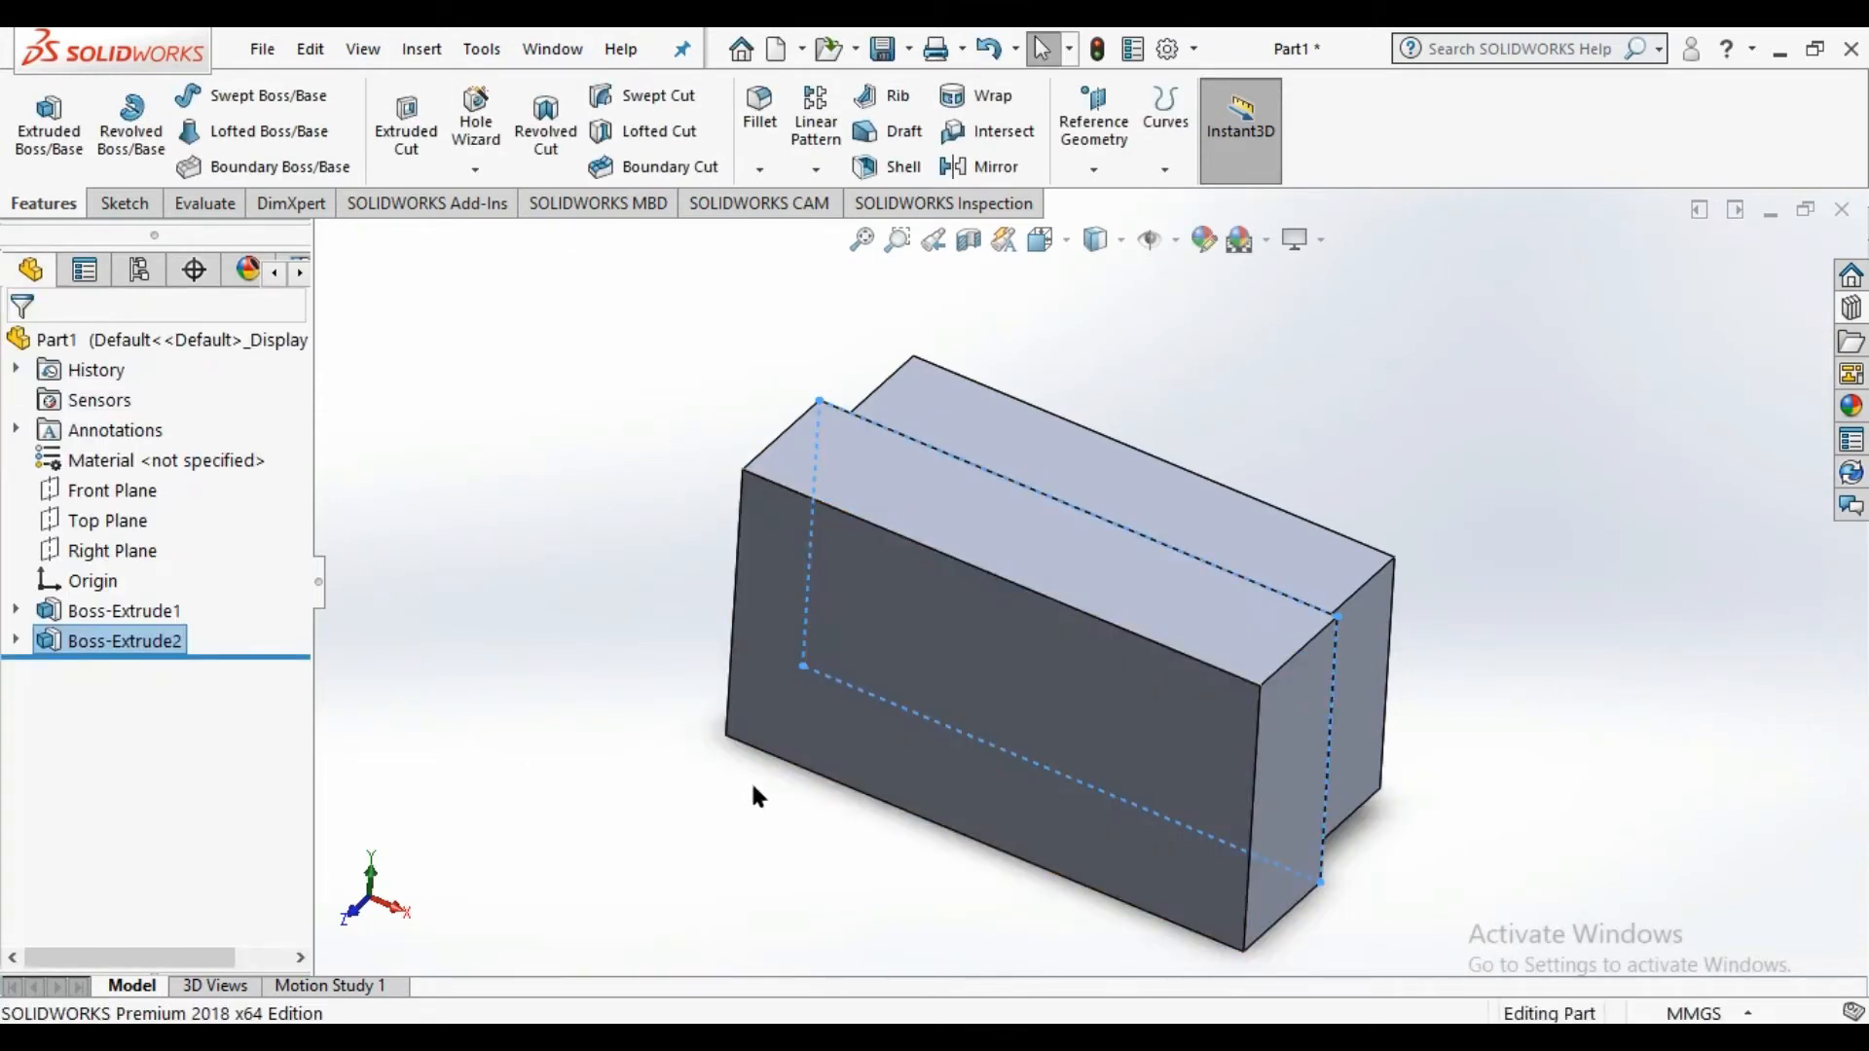
Examine the stepped block from several angles, including the standard Front and Right views
middle_click_drag(752, 791, 779, 371)
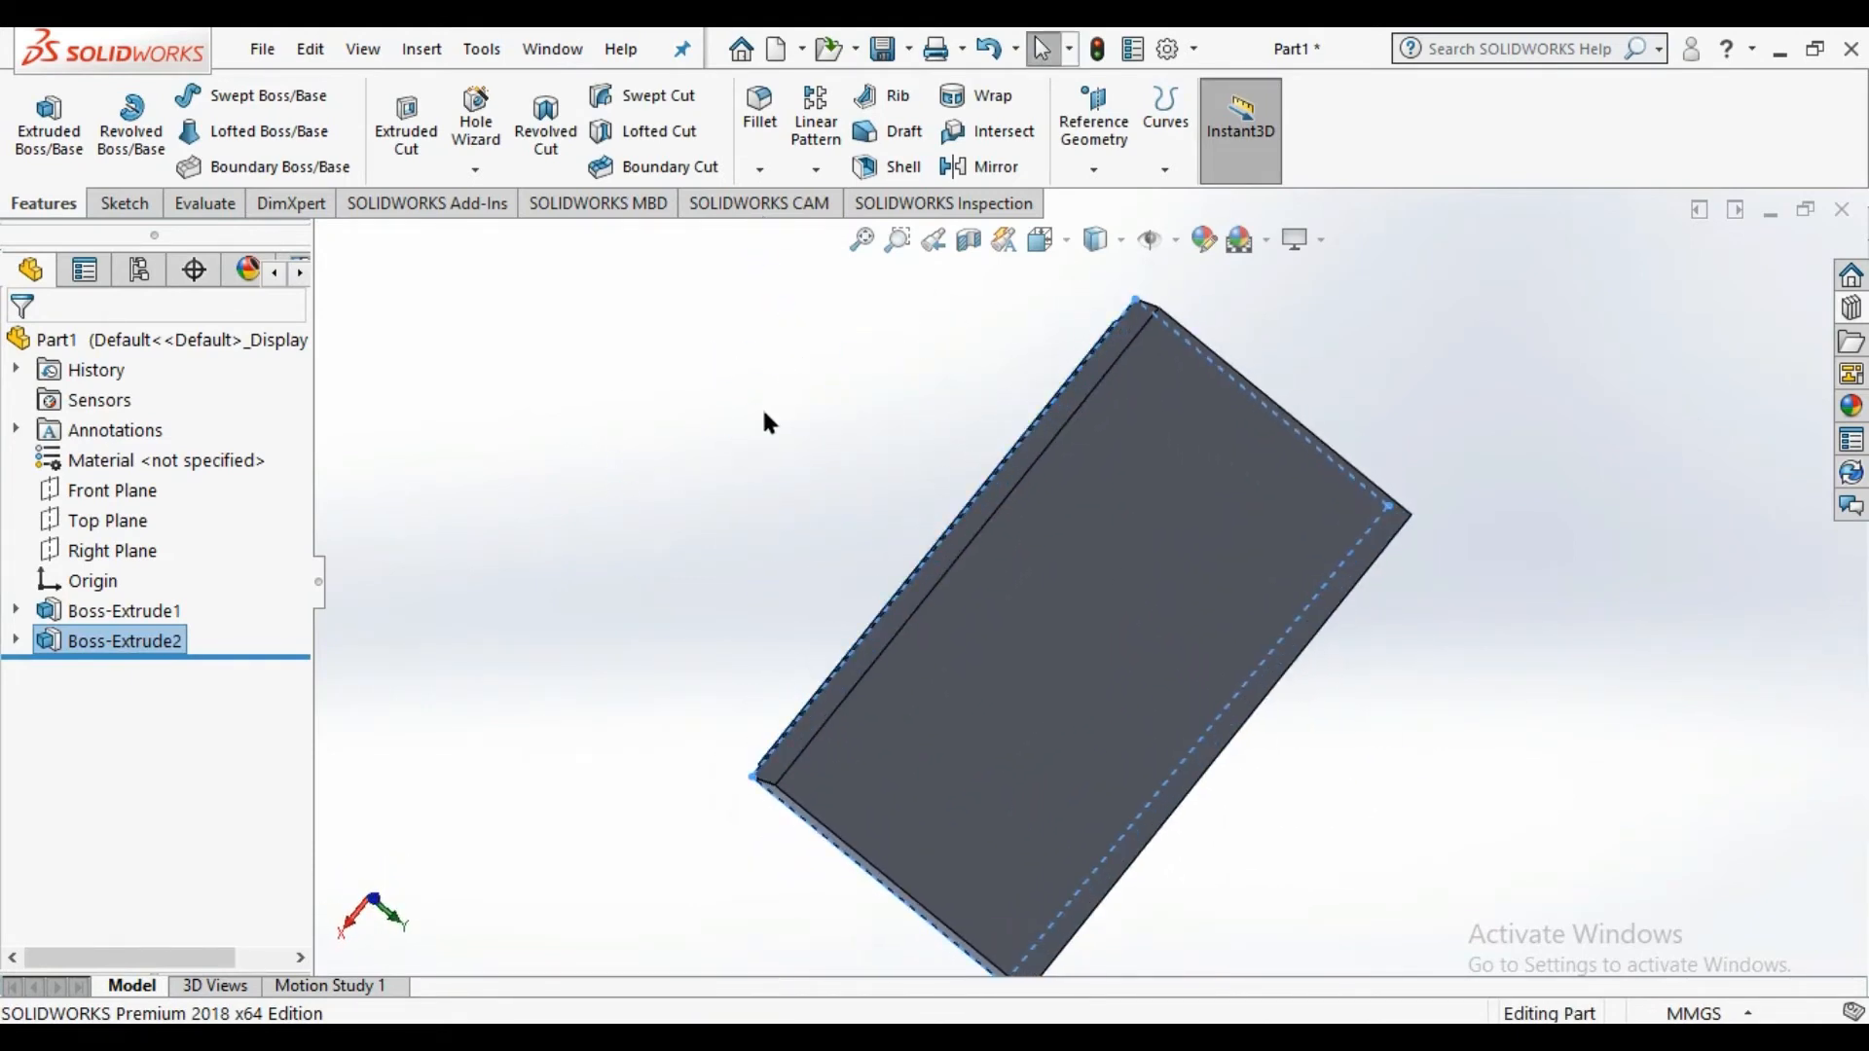
middle_click_drag(617, 792, 860, 454)
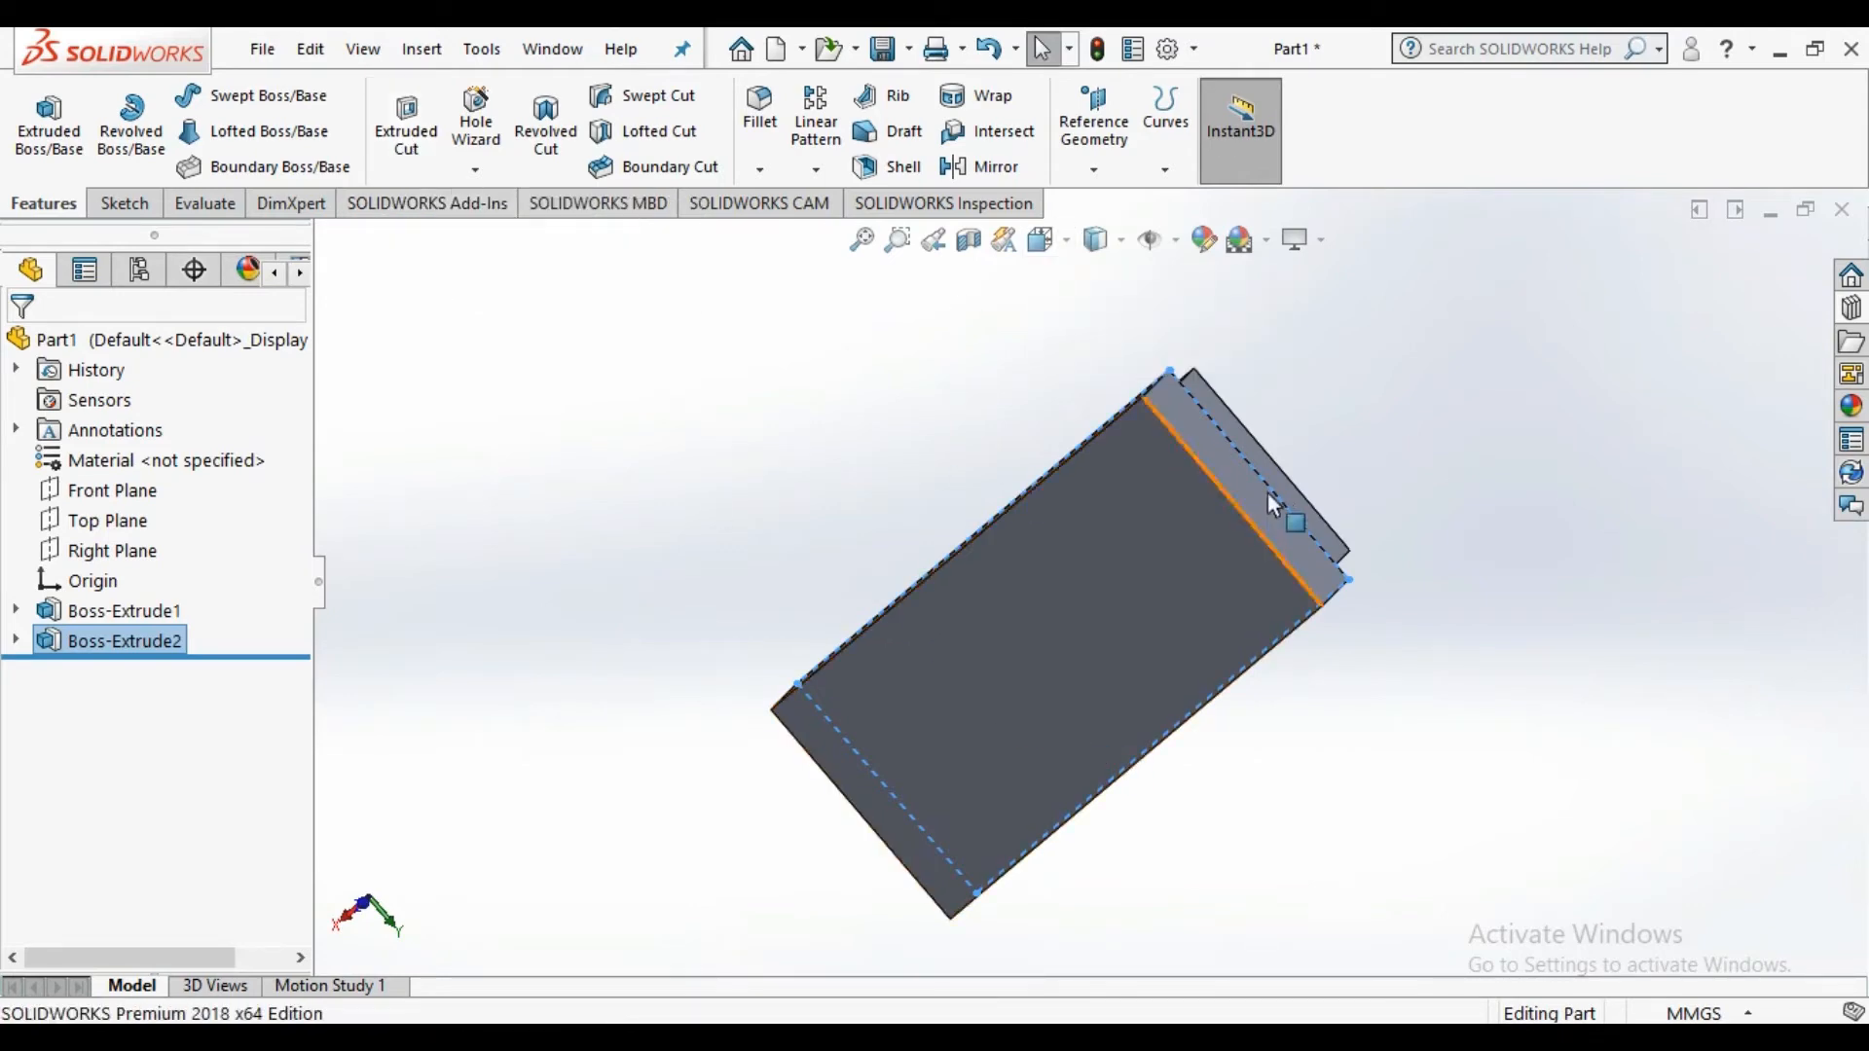
left_click(1041, 239)
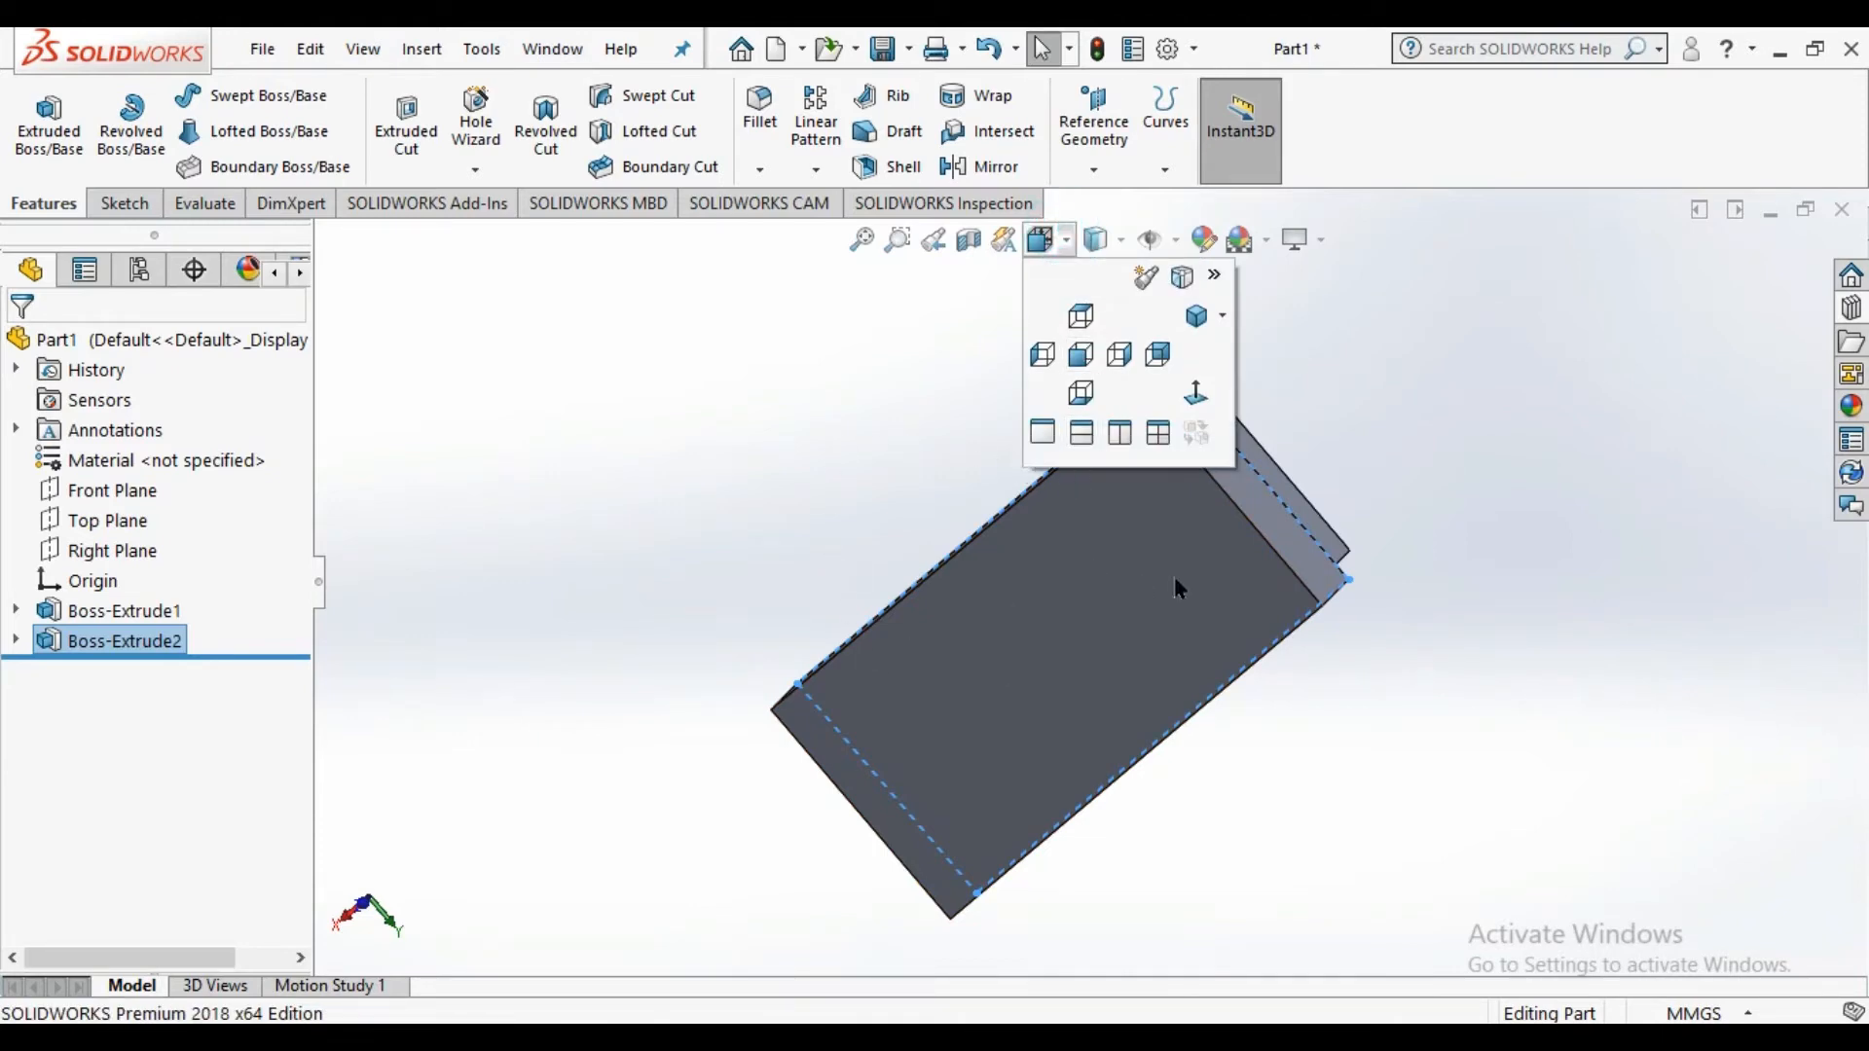
left_click(1051, 356)
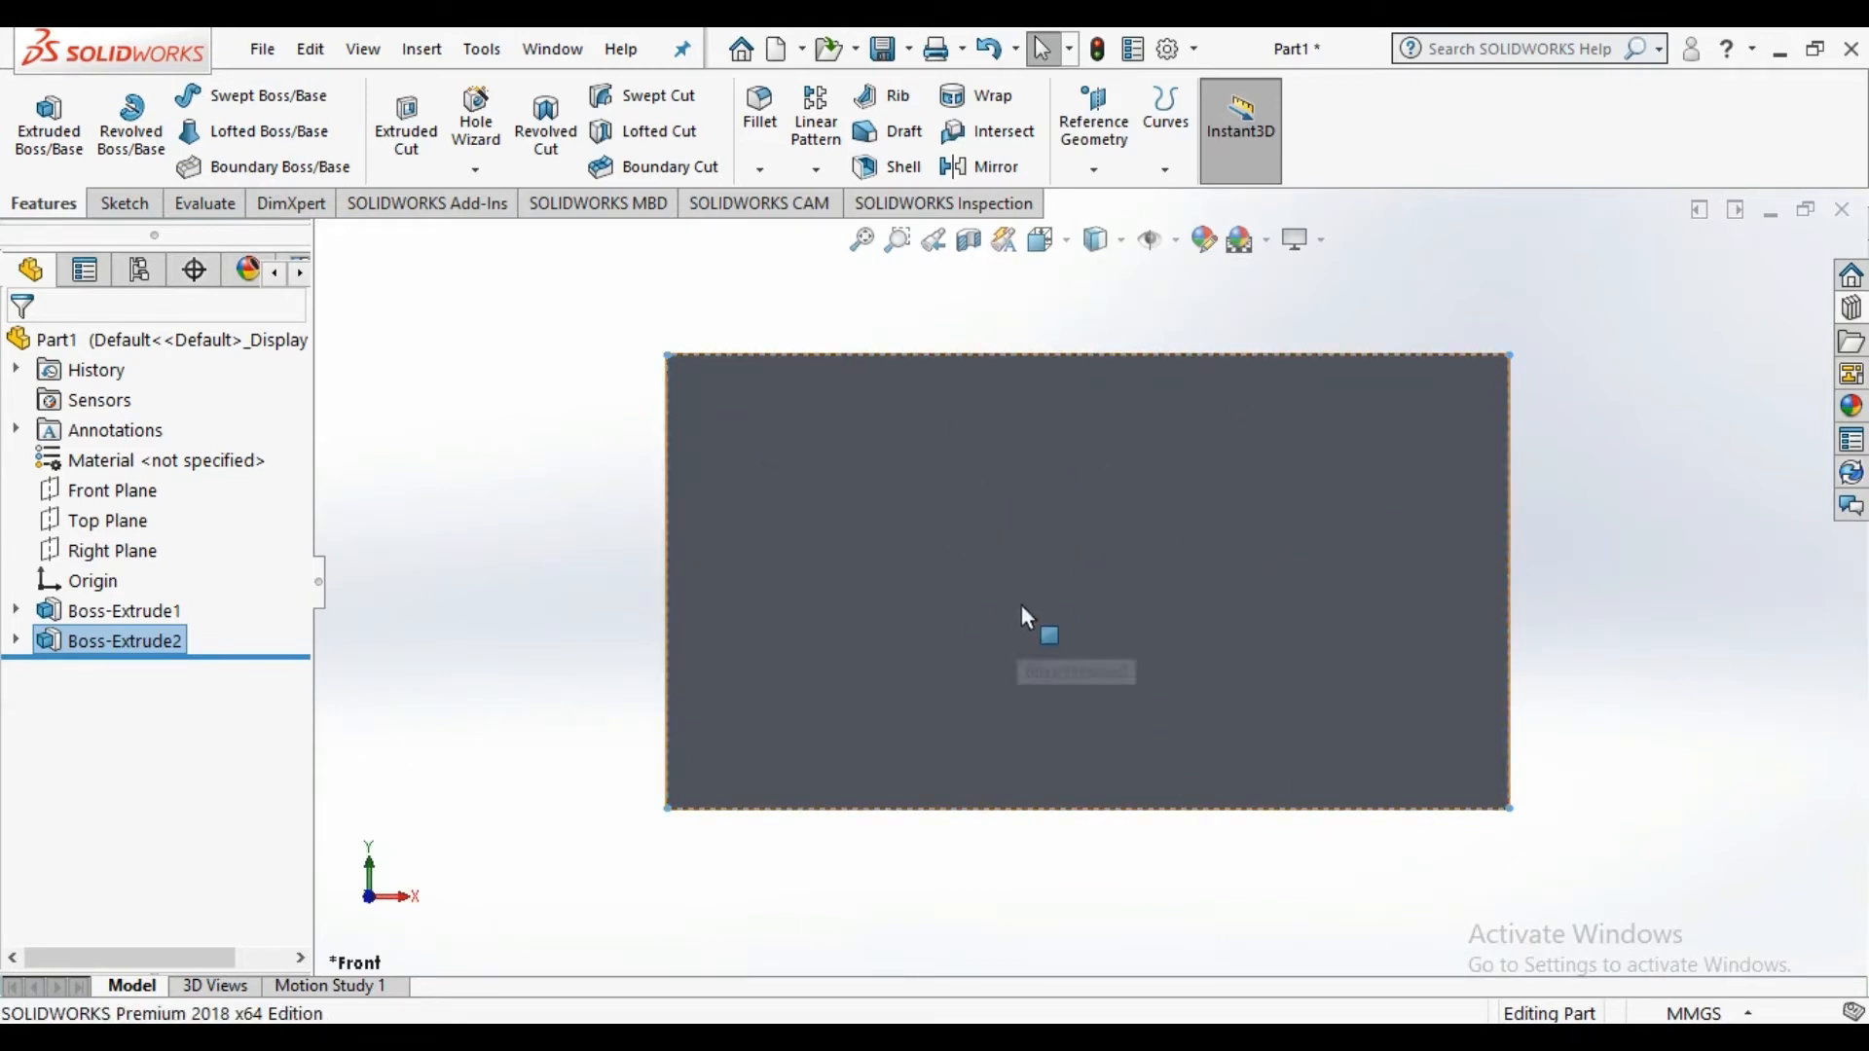
left_click(804, 617)
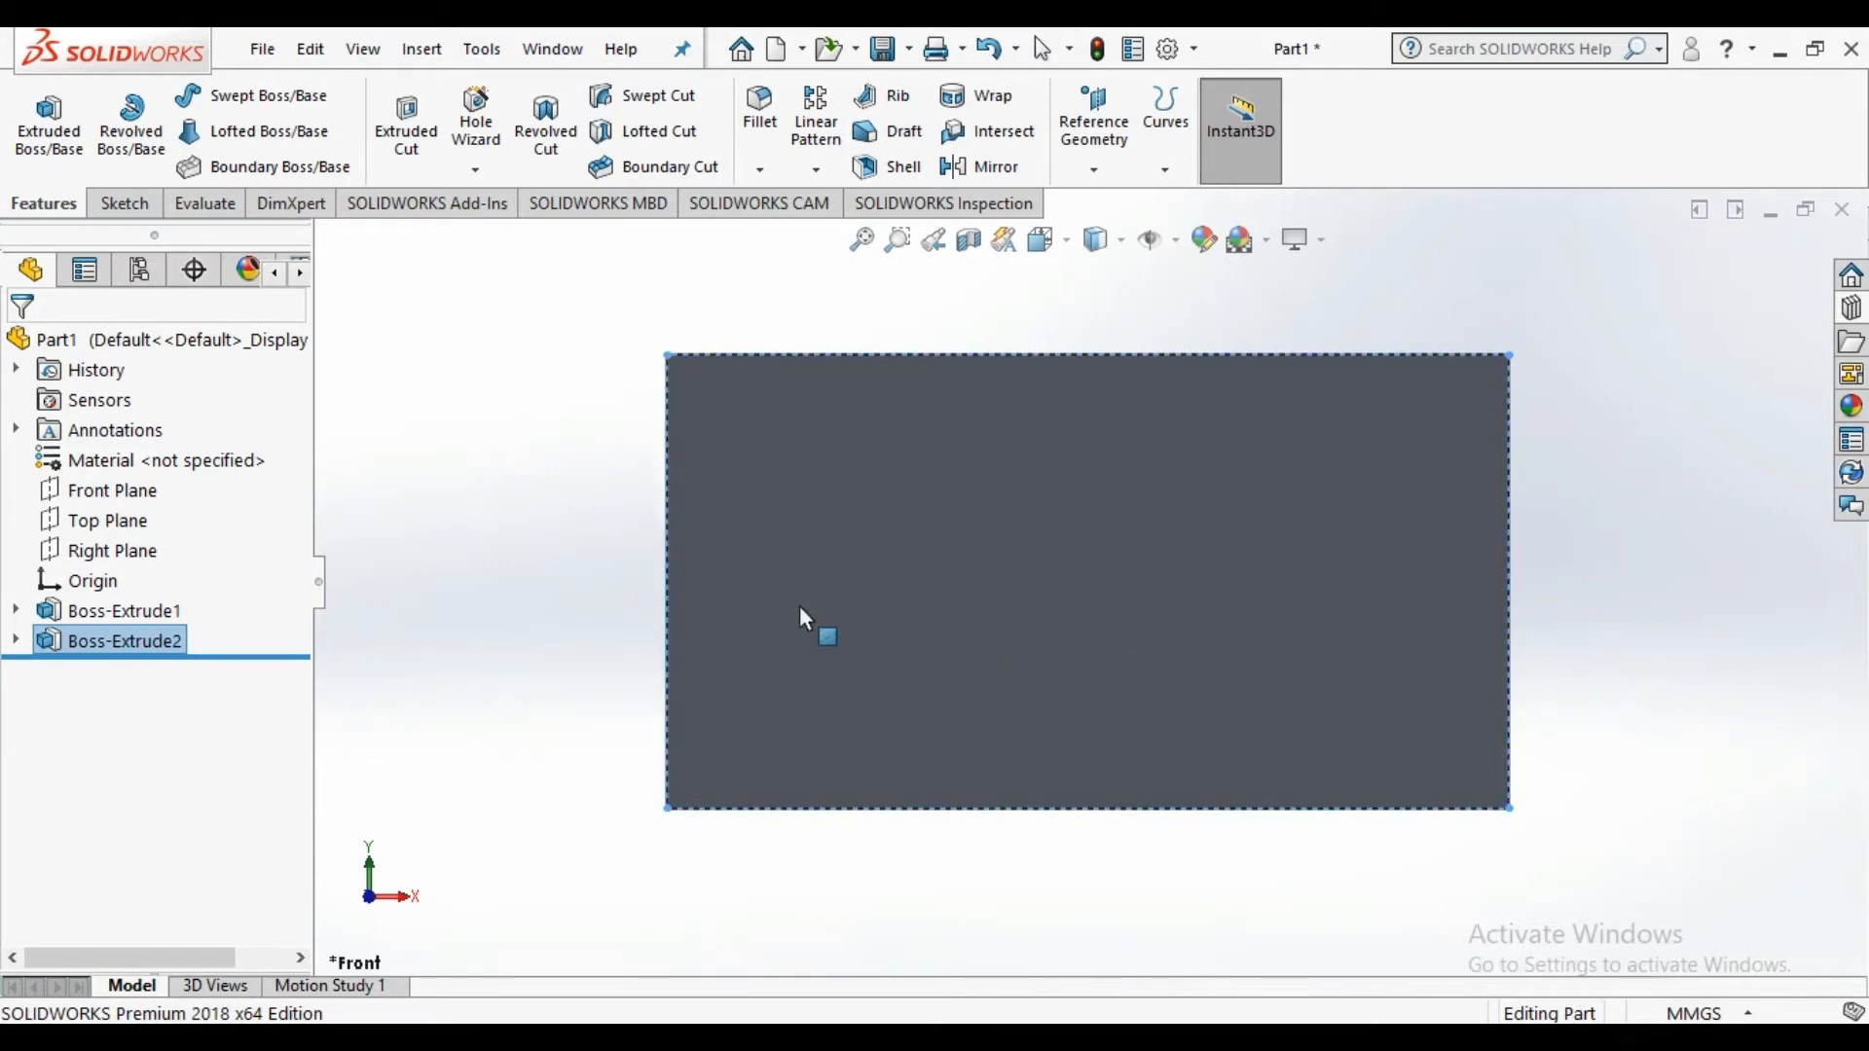
middle_click_drag(800, 608, 672, 654)
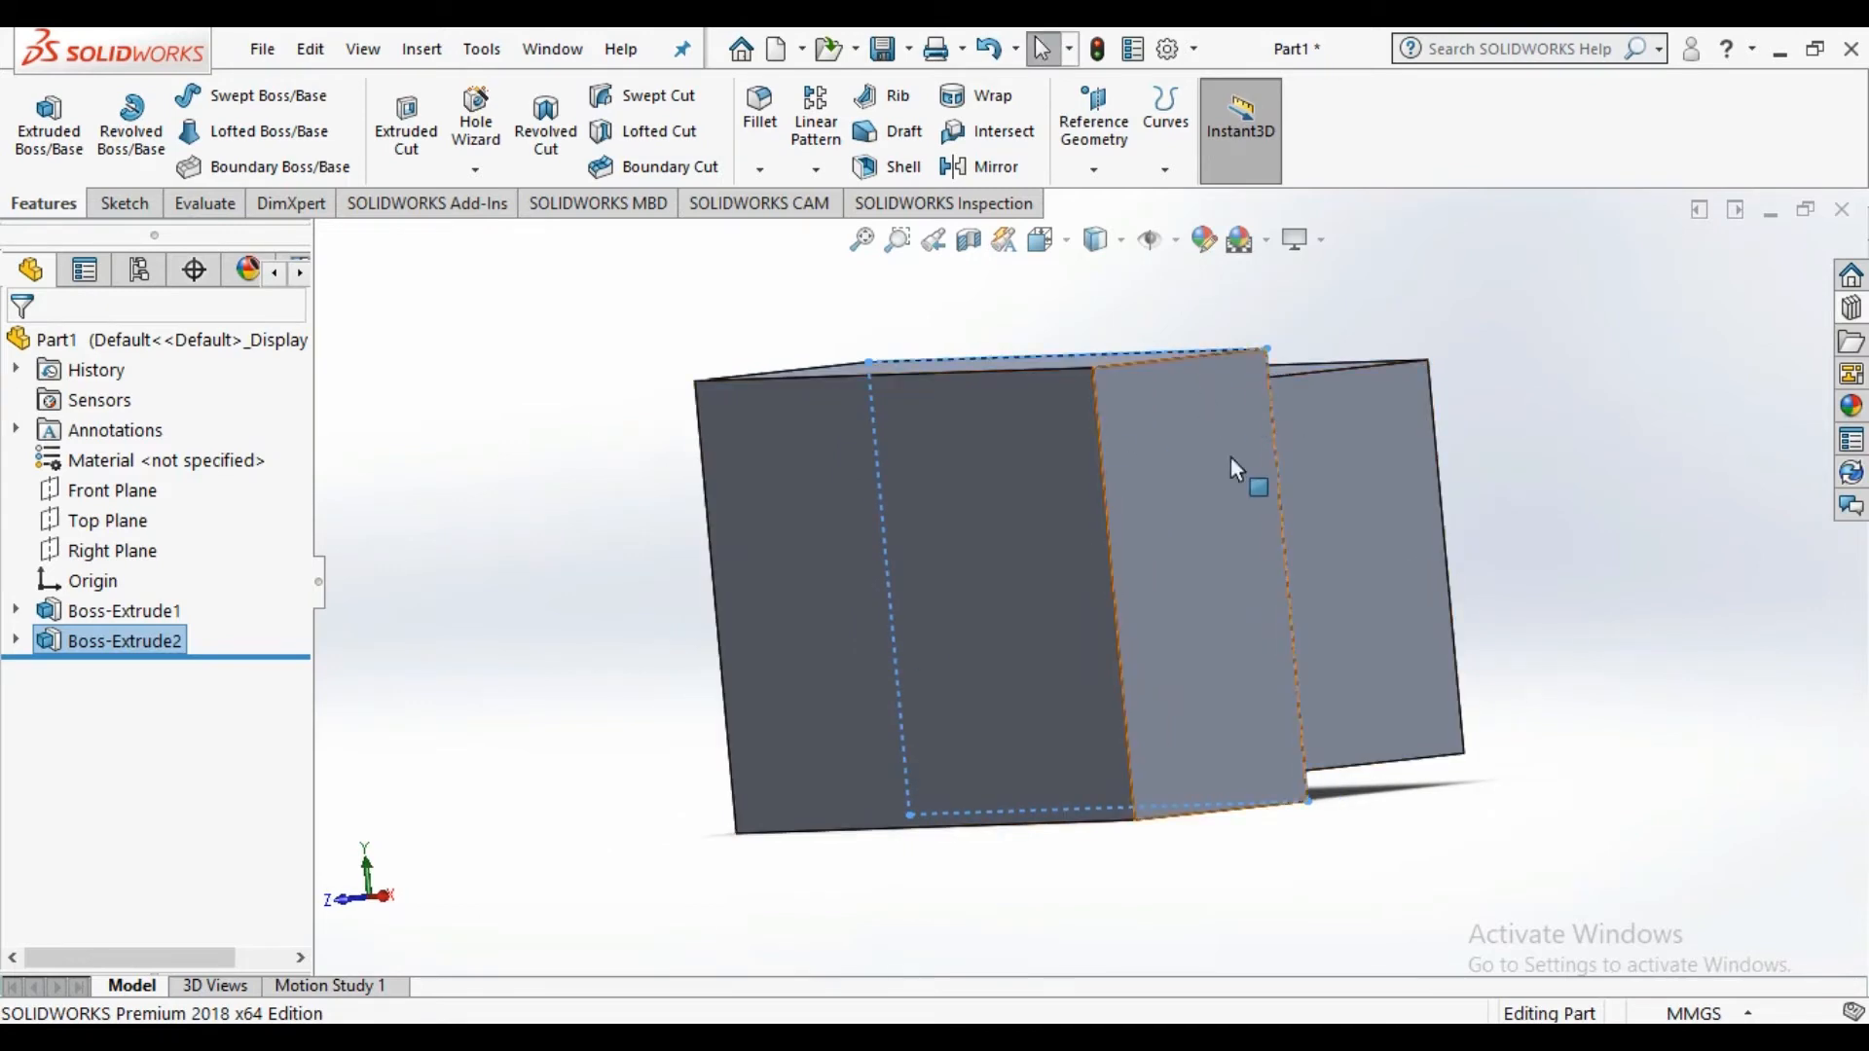
left_click(1071, 243)
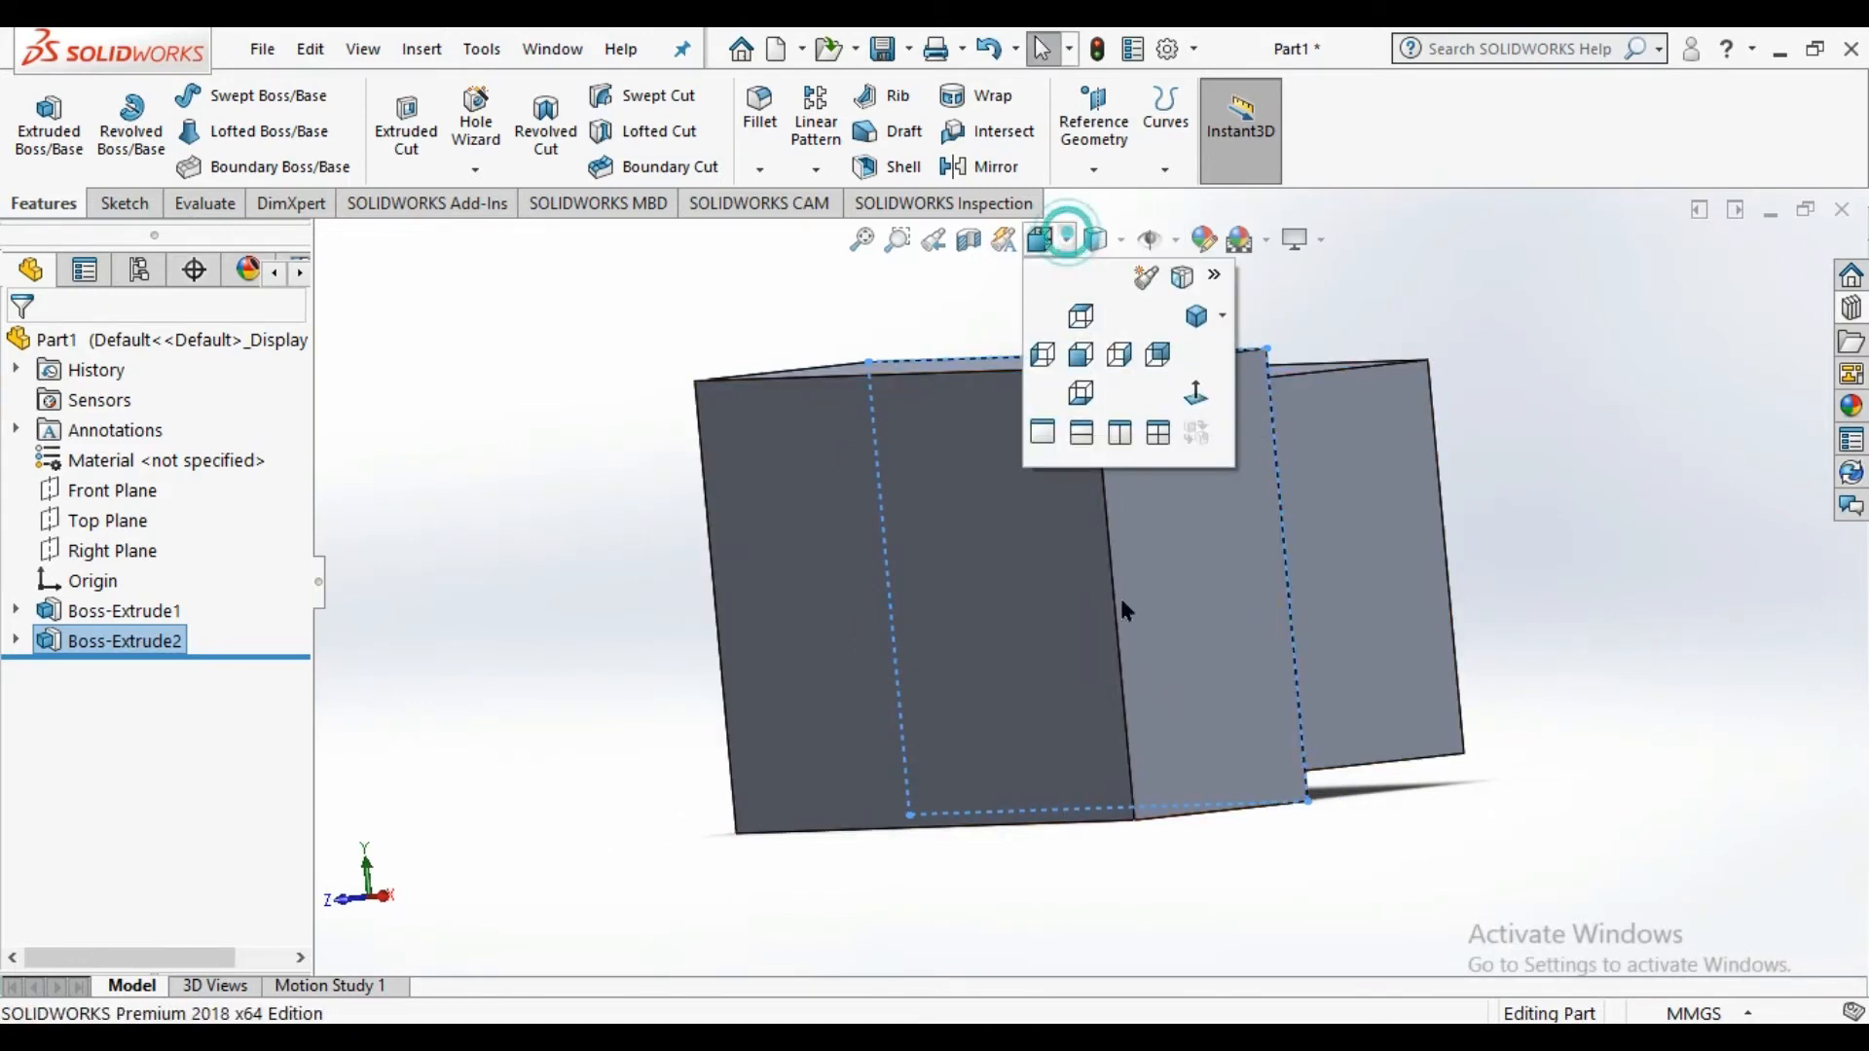
left_click(1119, 355)
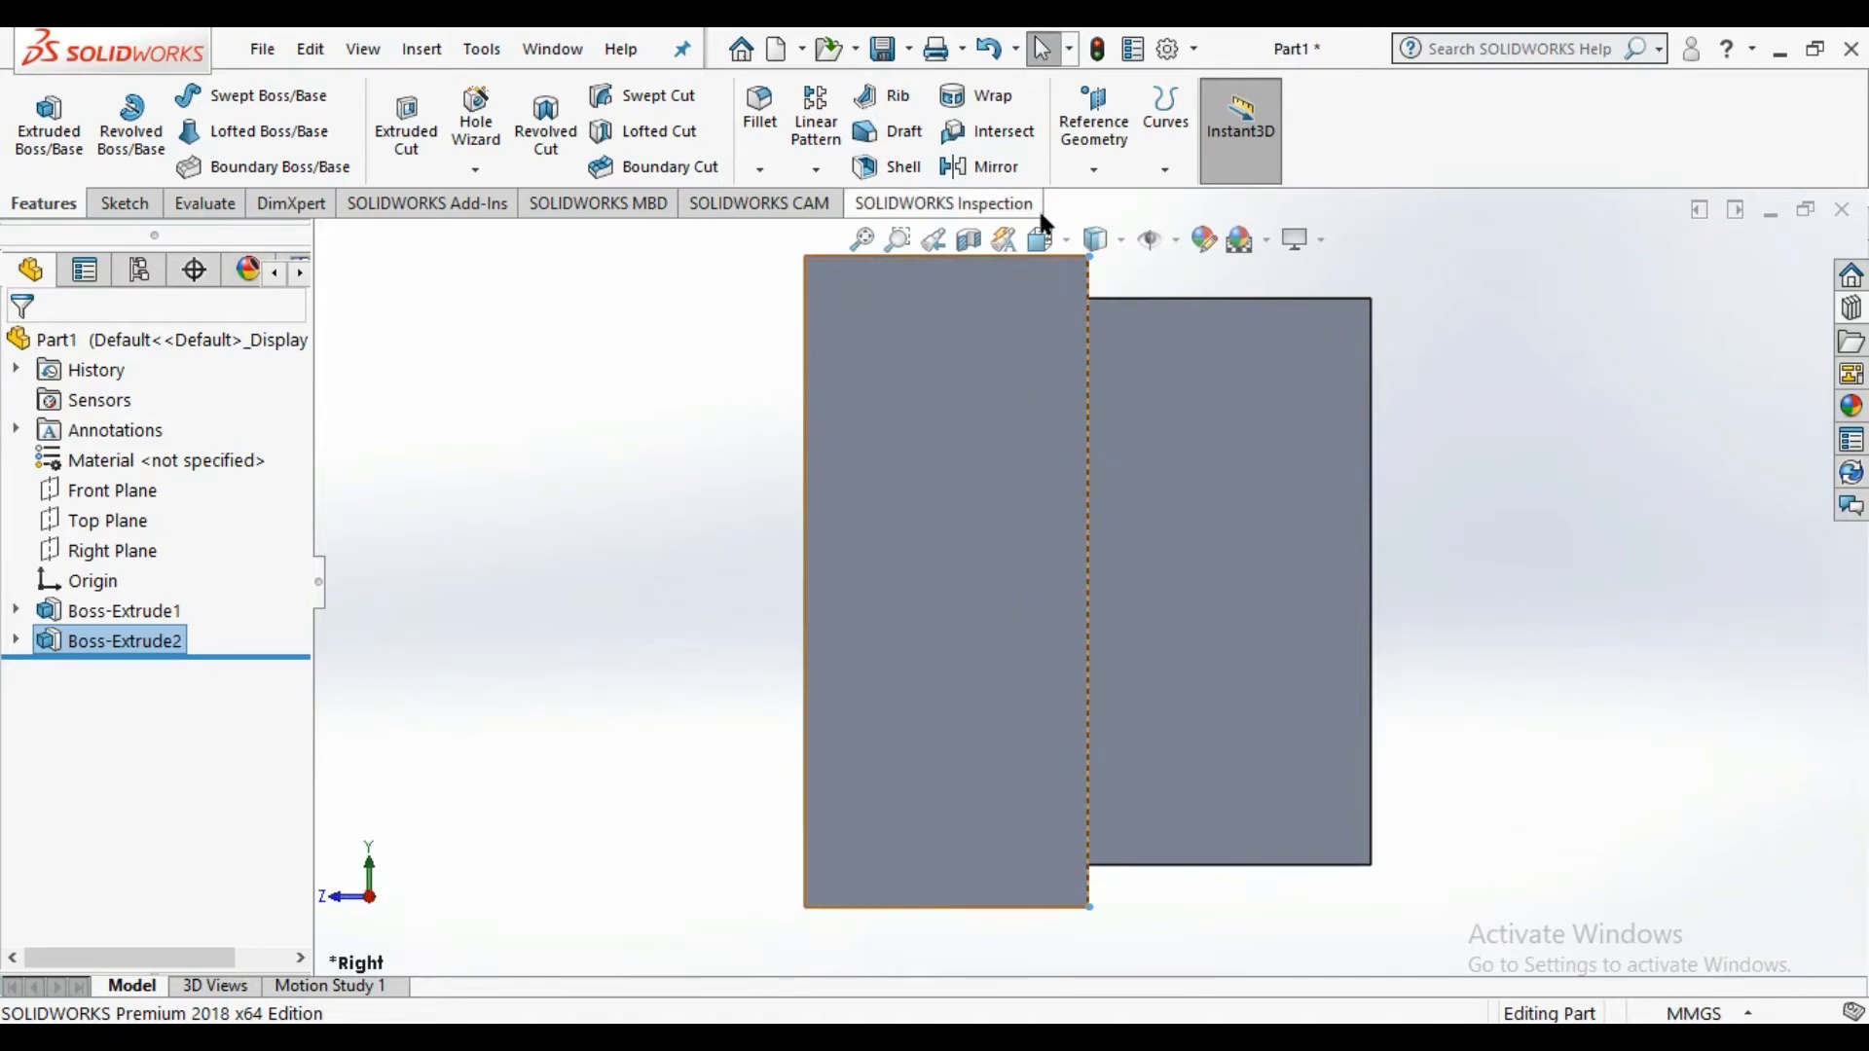
Orient the part to the Left view and start a sketch on the smaller block's side face
left_click(1065, 240)
left_click(1039, 355)
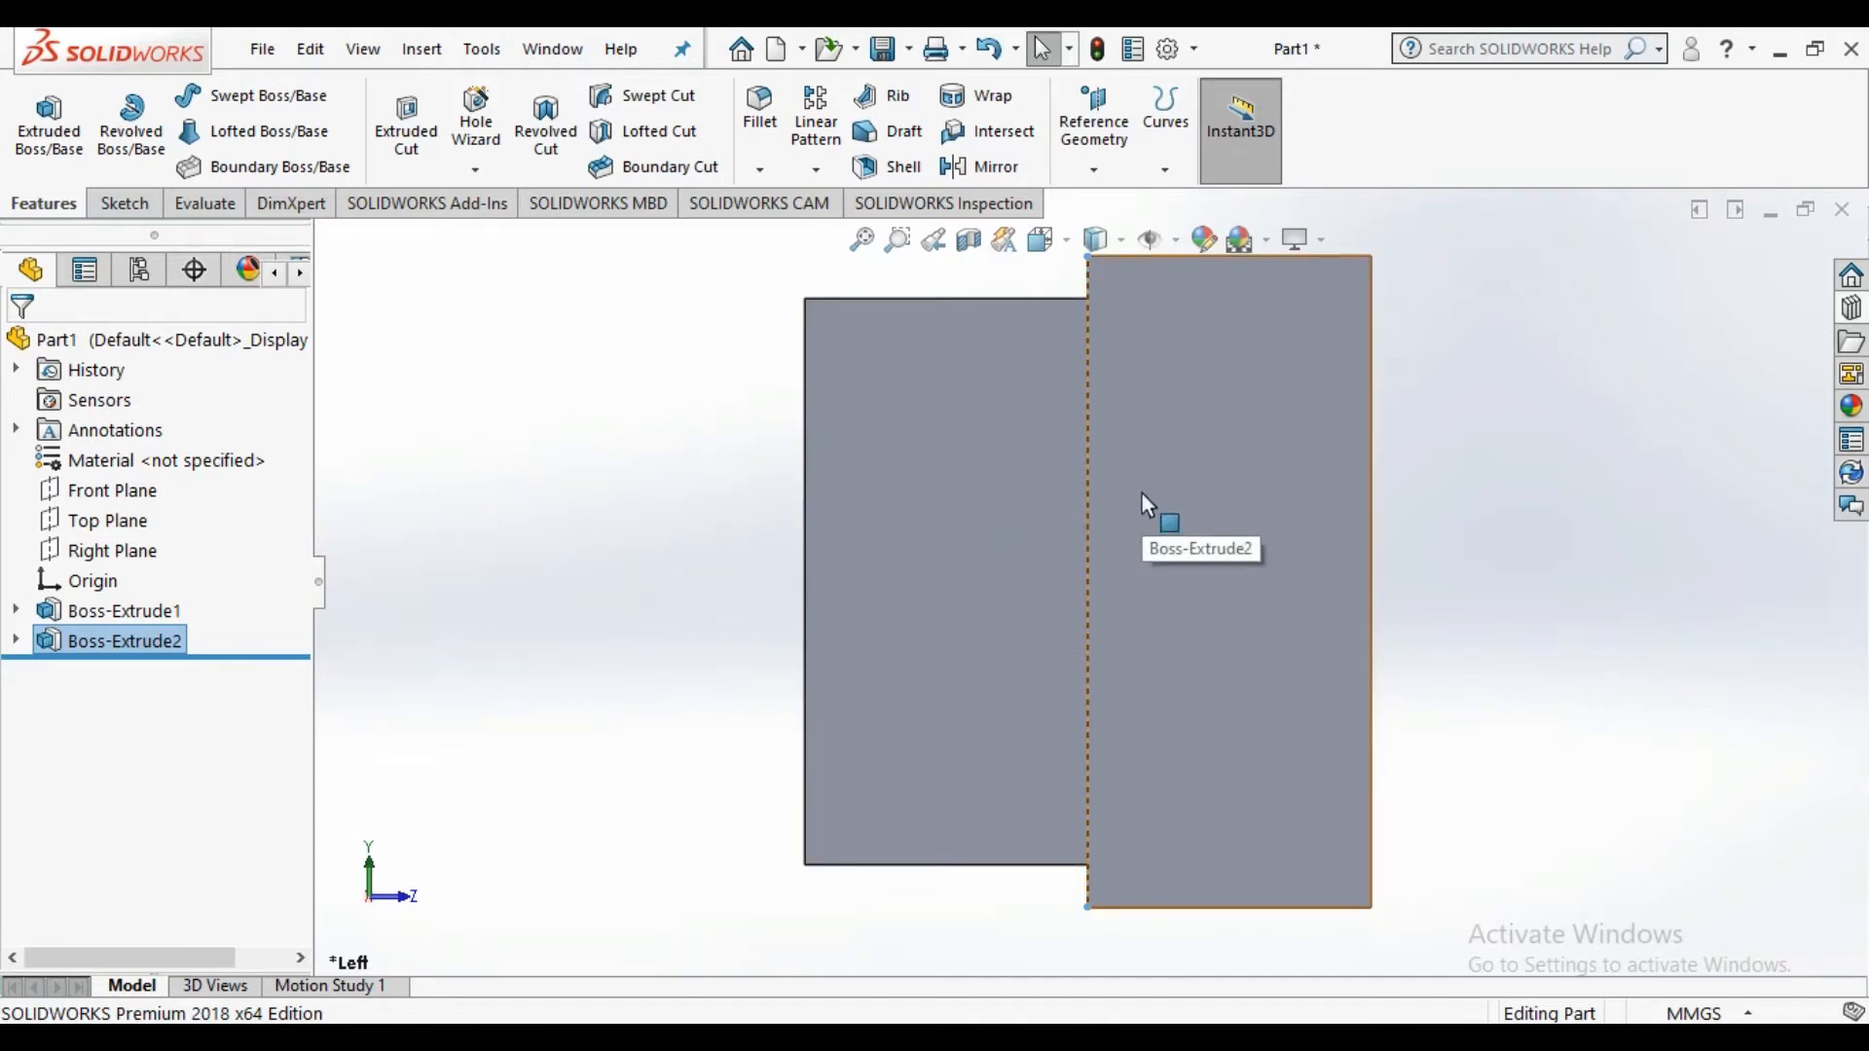
left_click(122, 202)
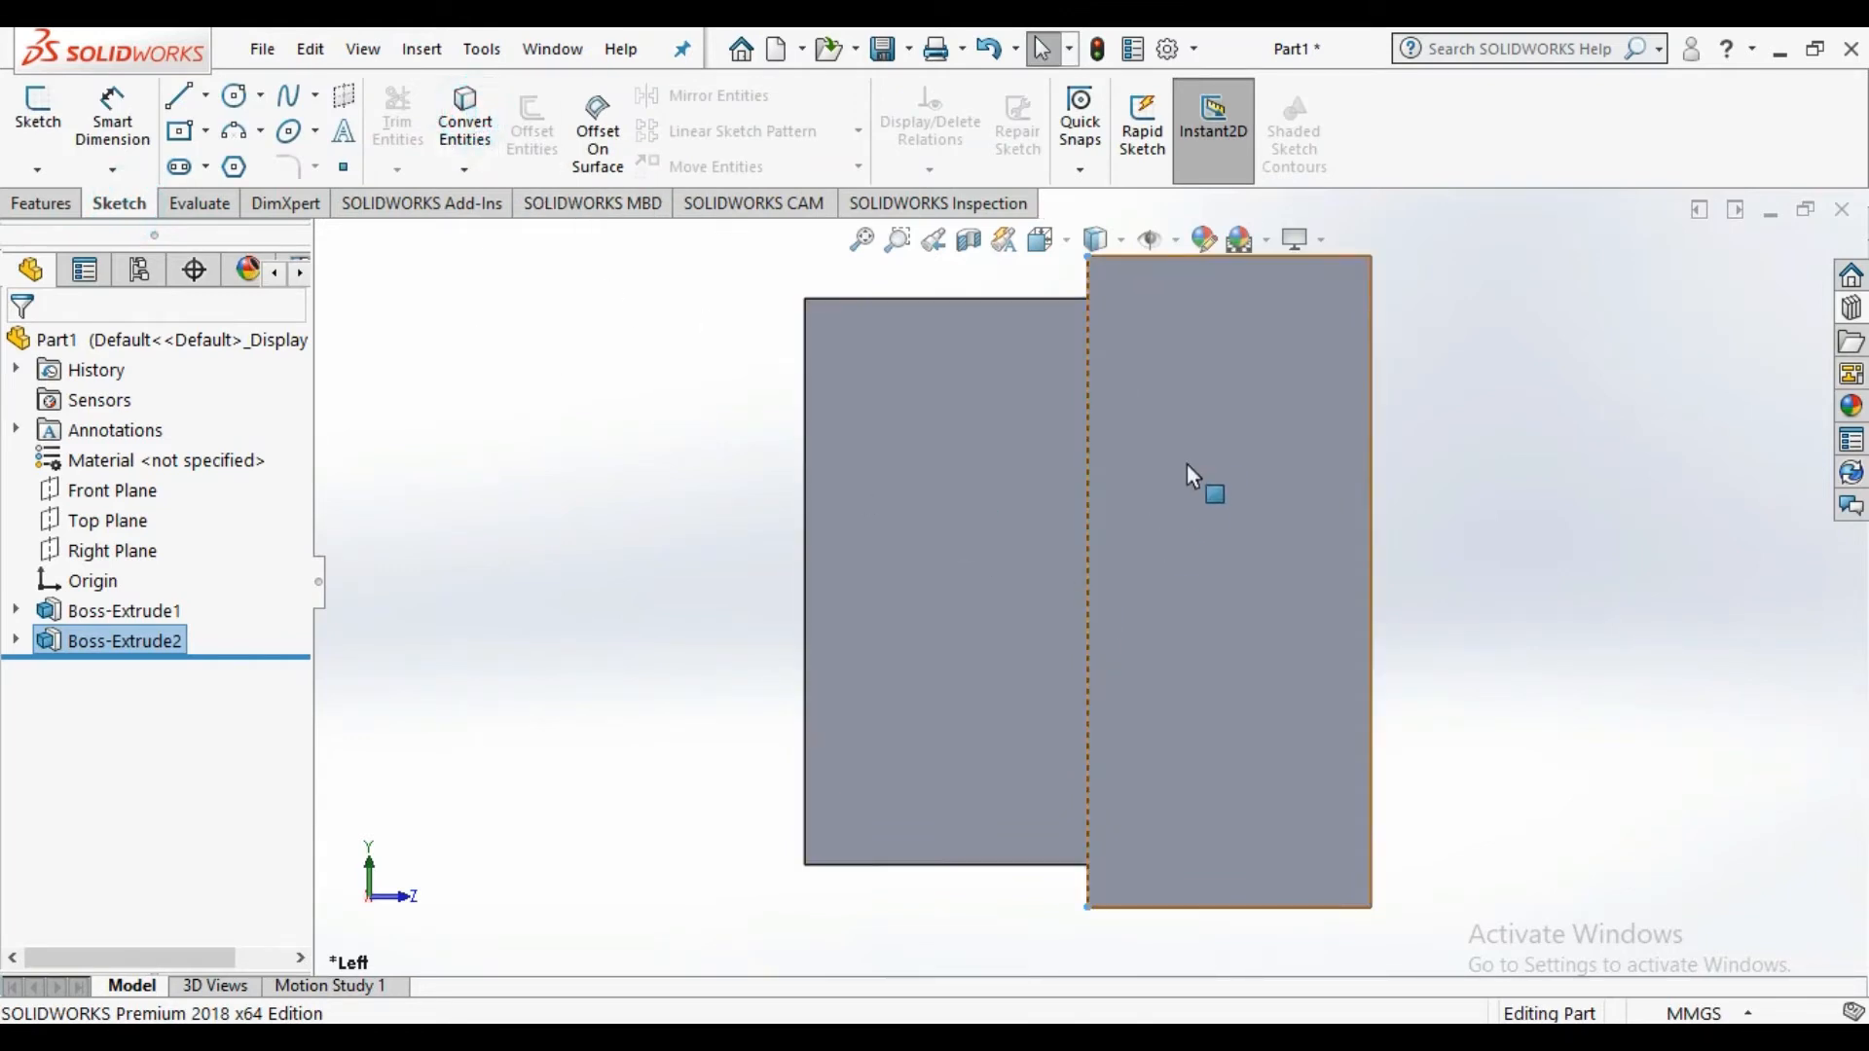
left_click(932, 498)
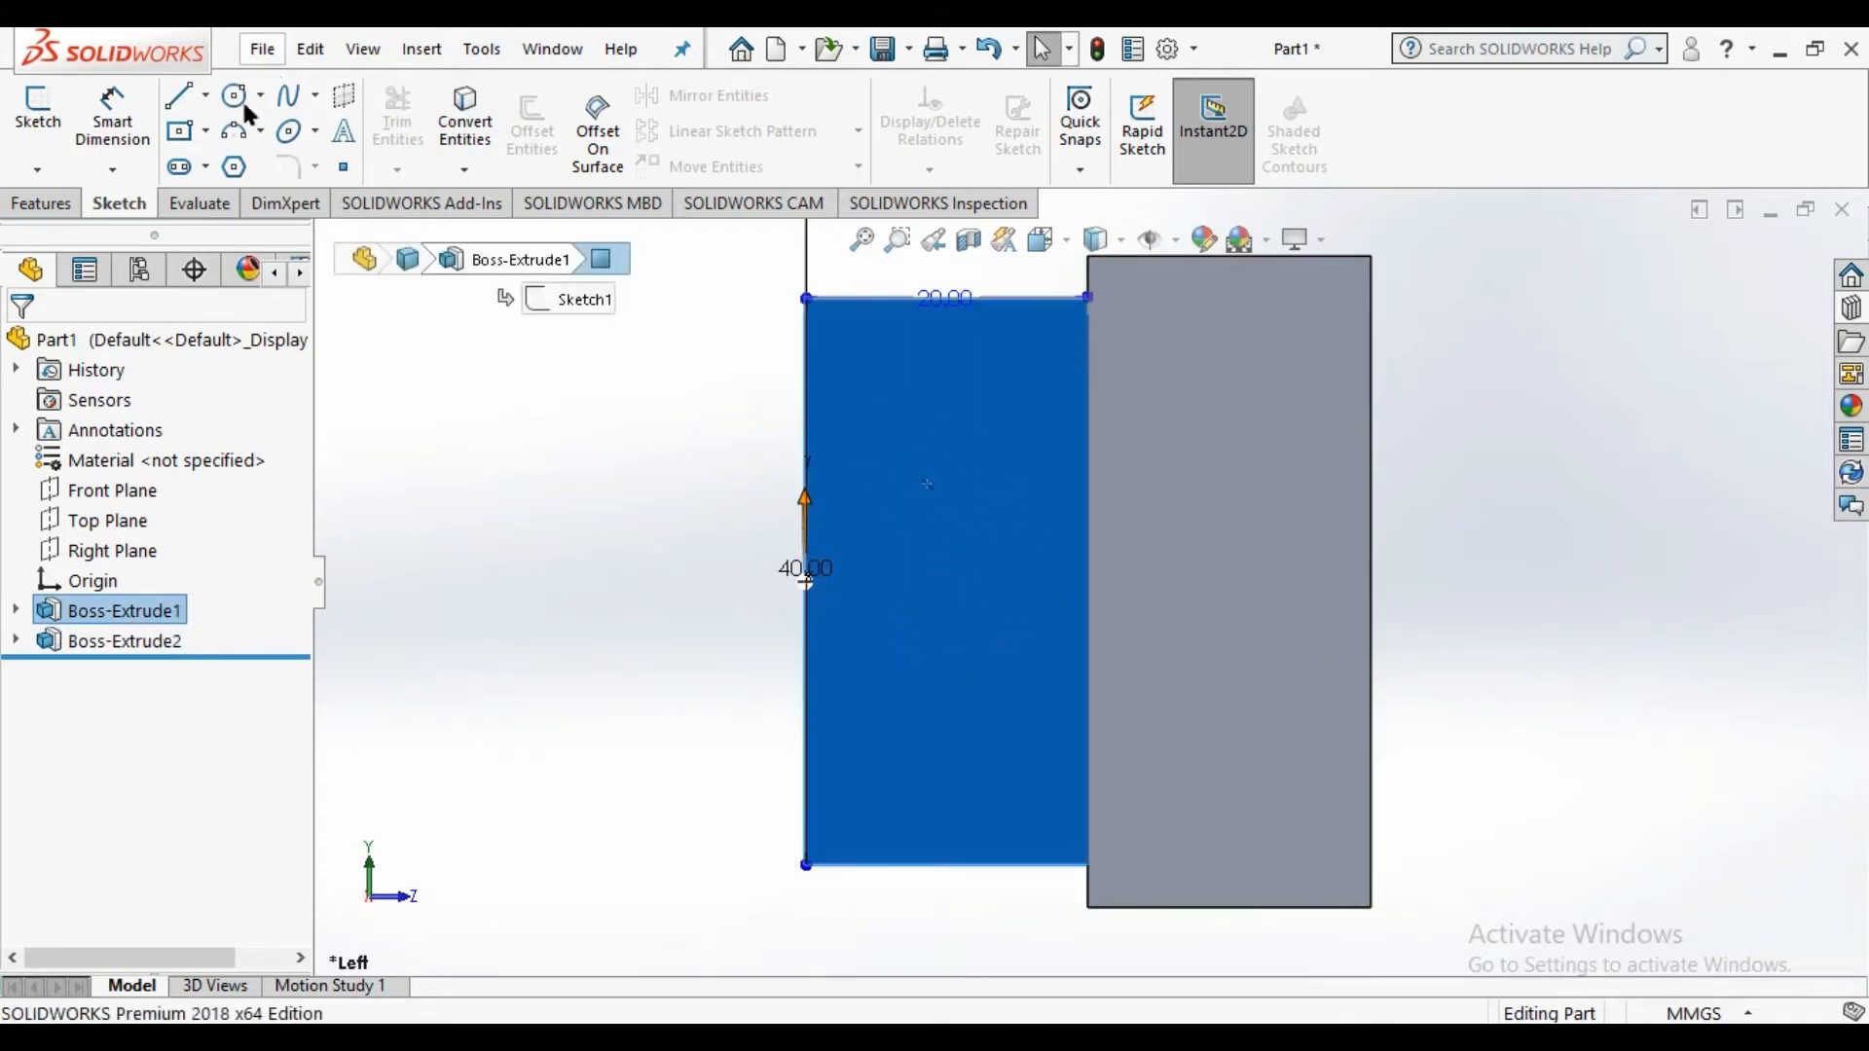
left_click(51, 112)
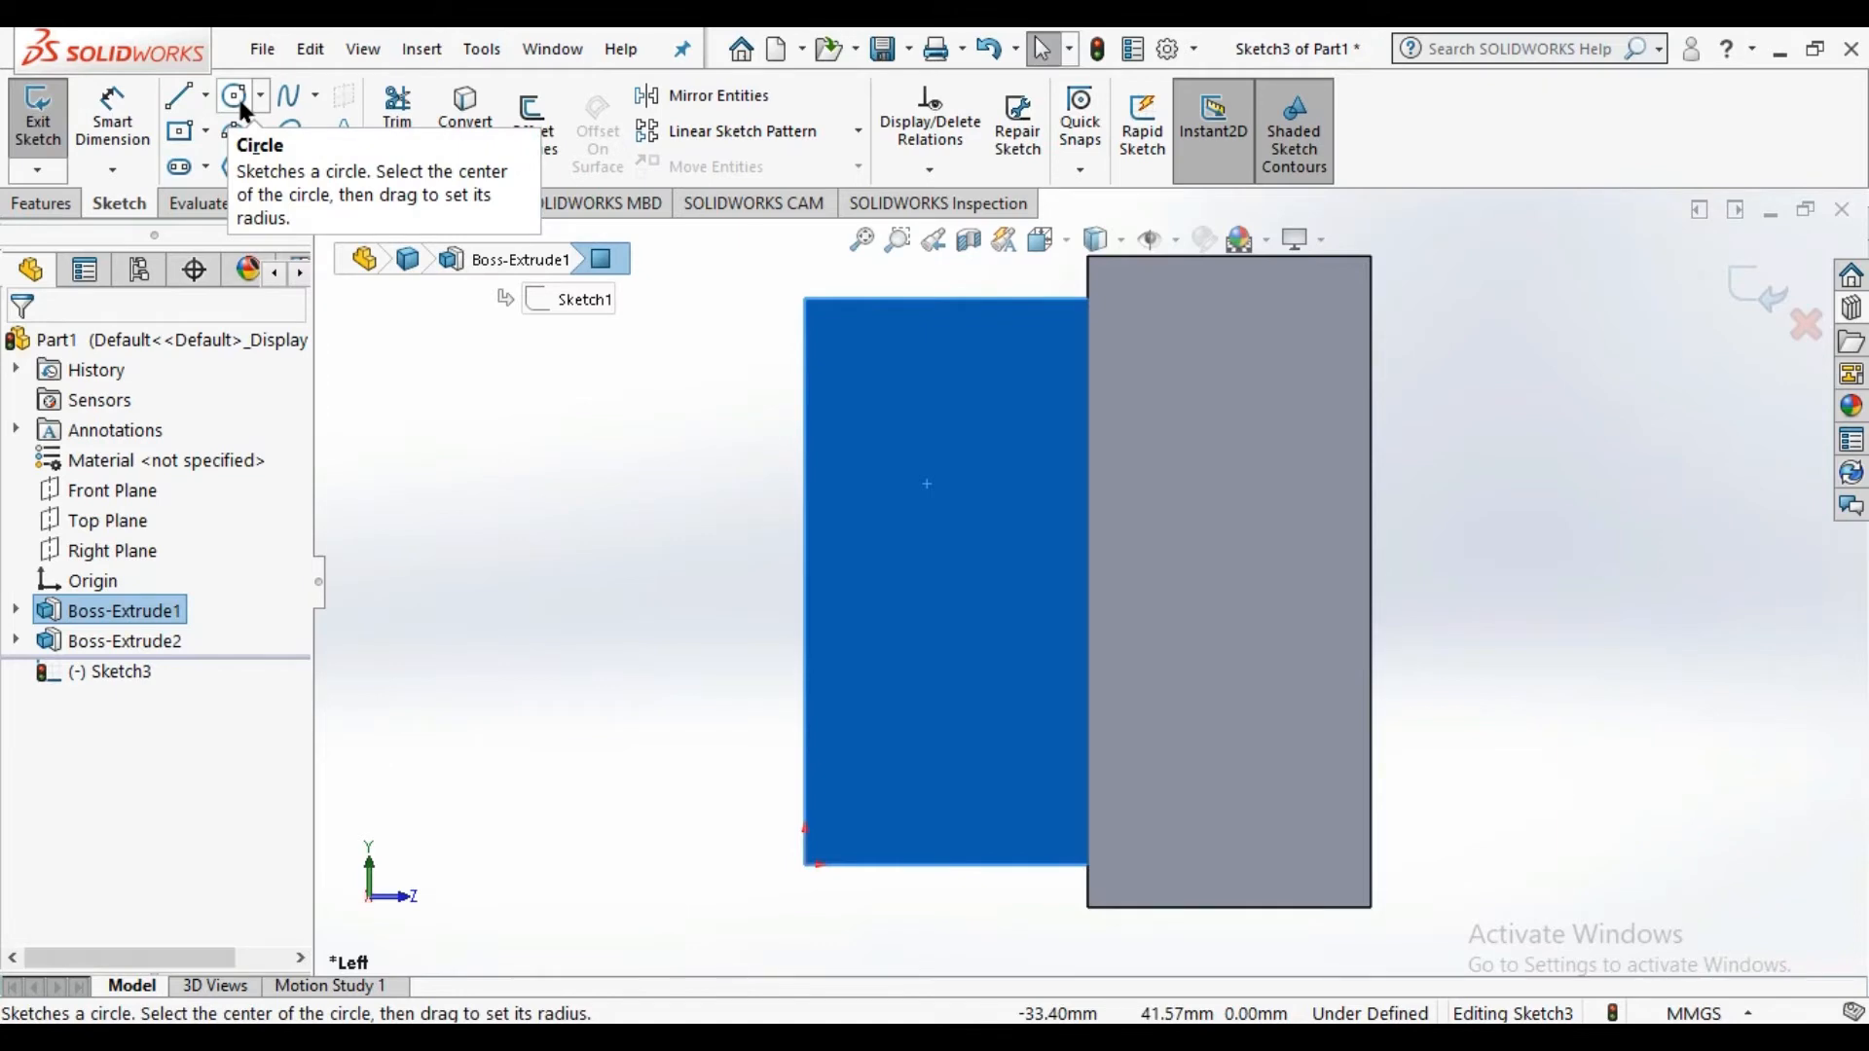
Sketch a circle with a radius of about 4.45 mm near the middle of the smaller block's side face
left_click(239, 99)
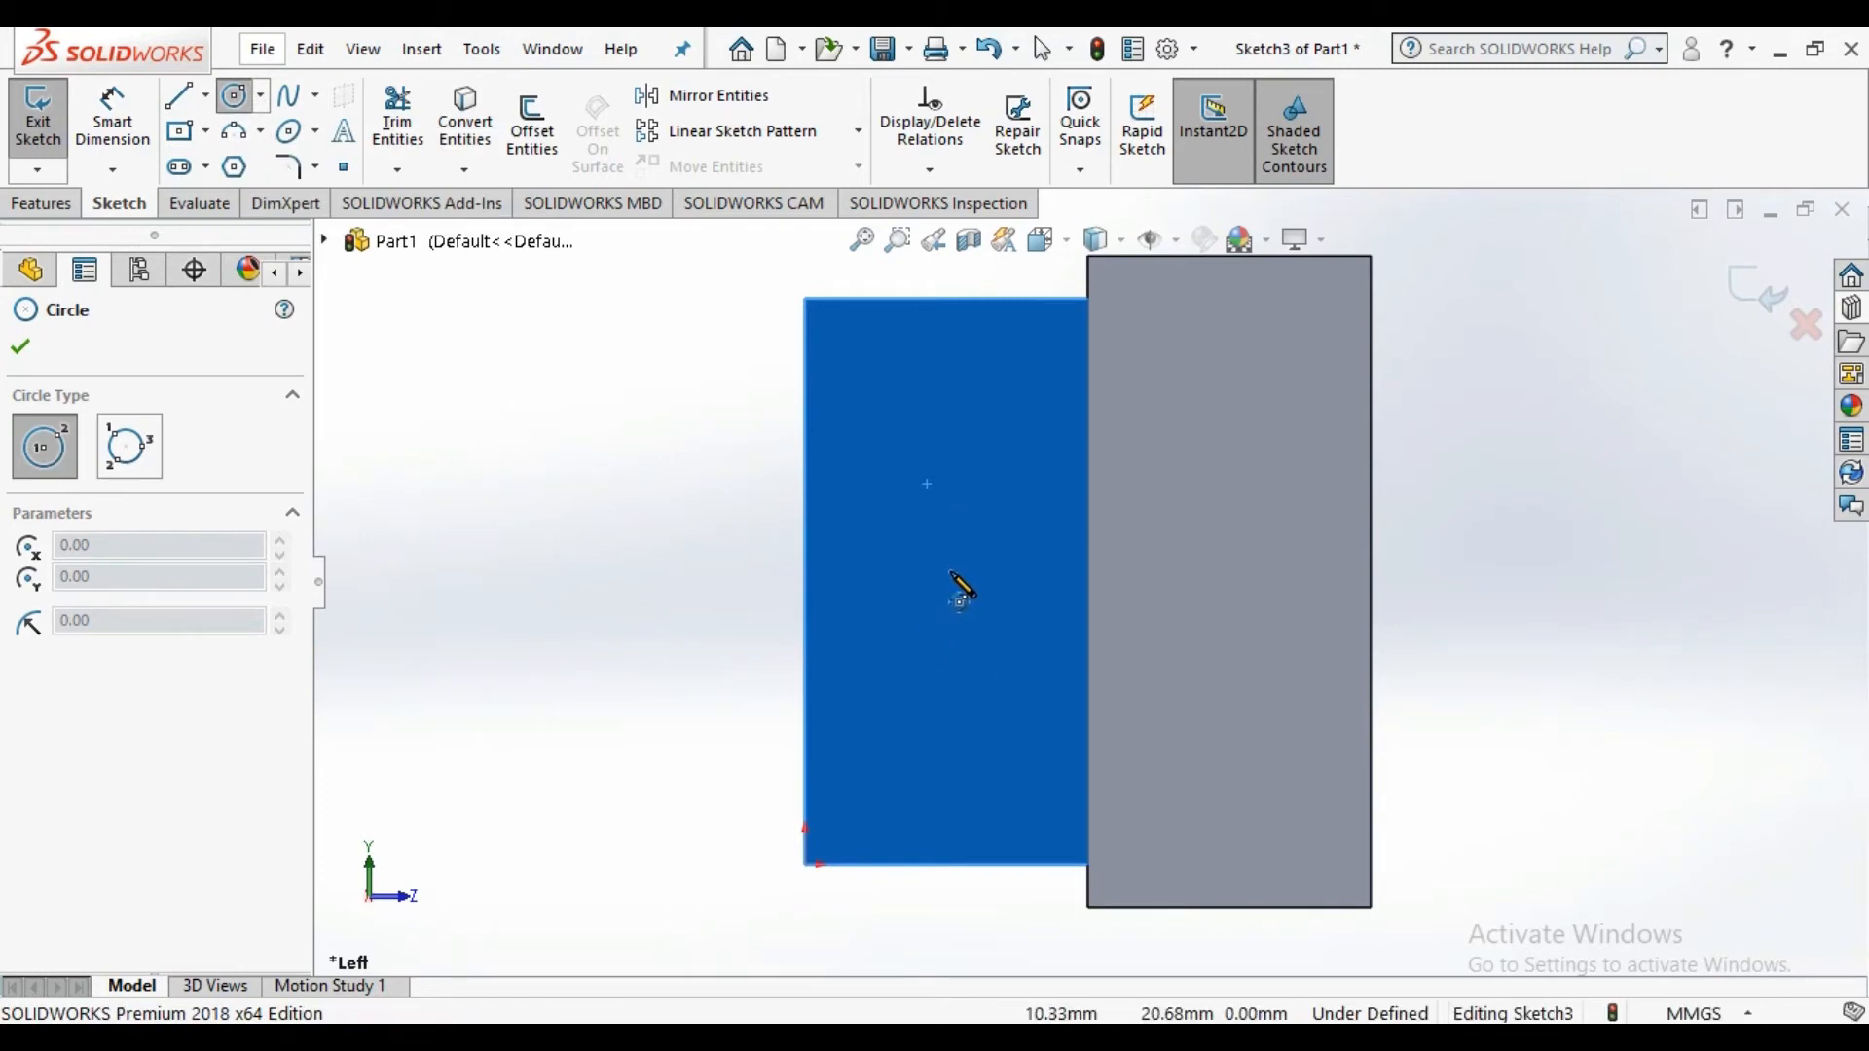
left_click(951, 573)
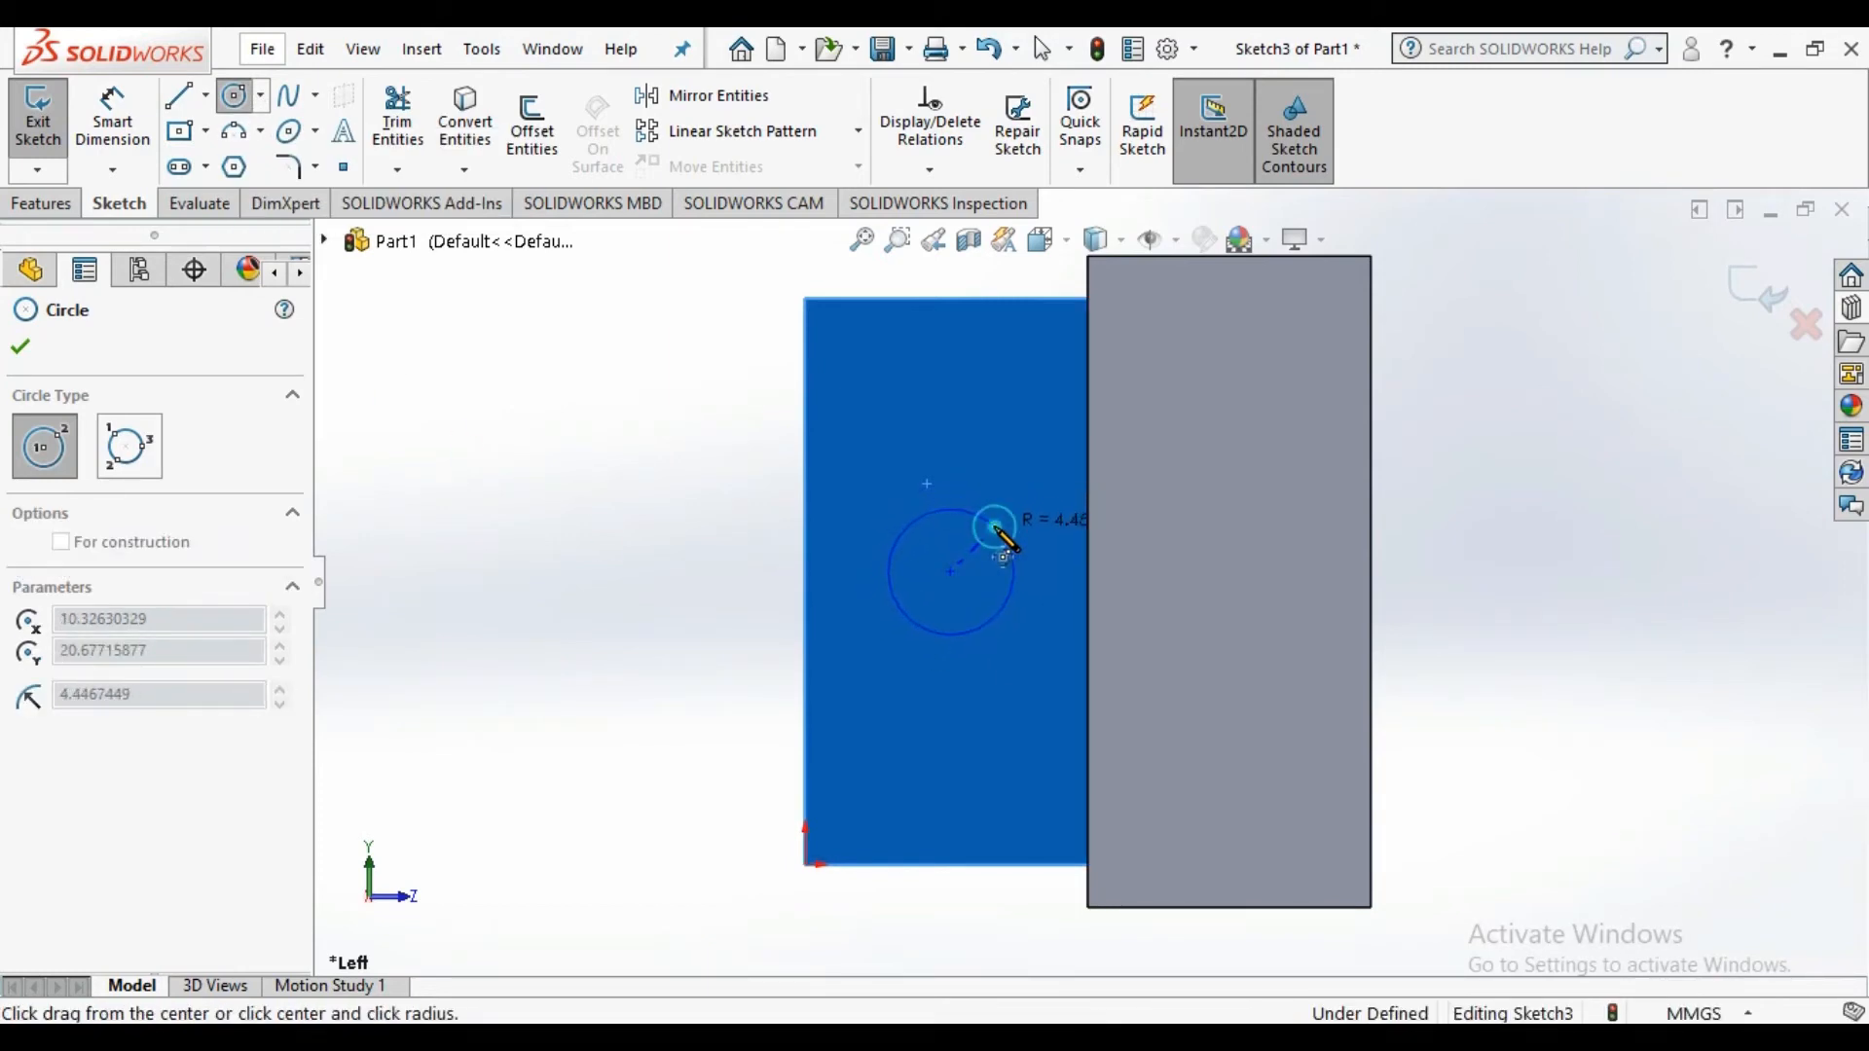
left_click(1000, 537)
left_click(22, 346)
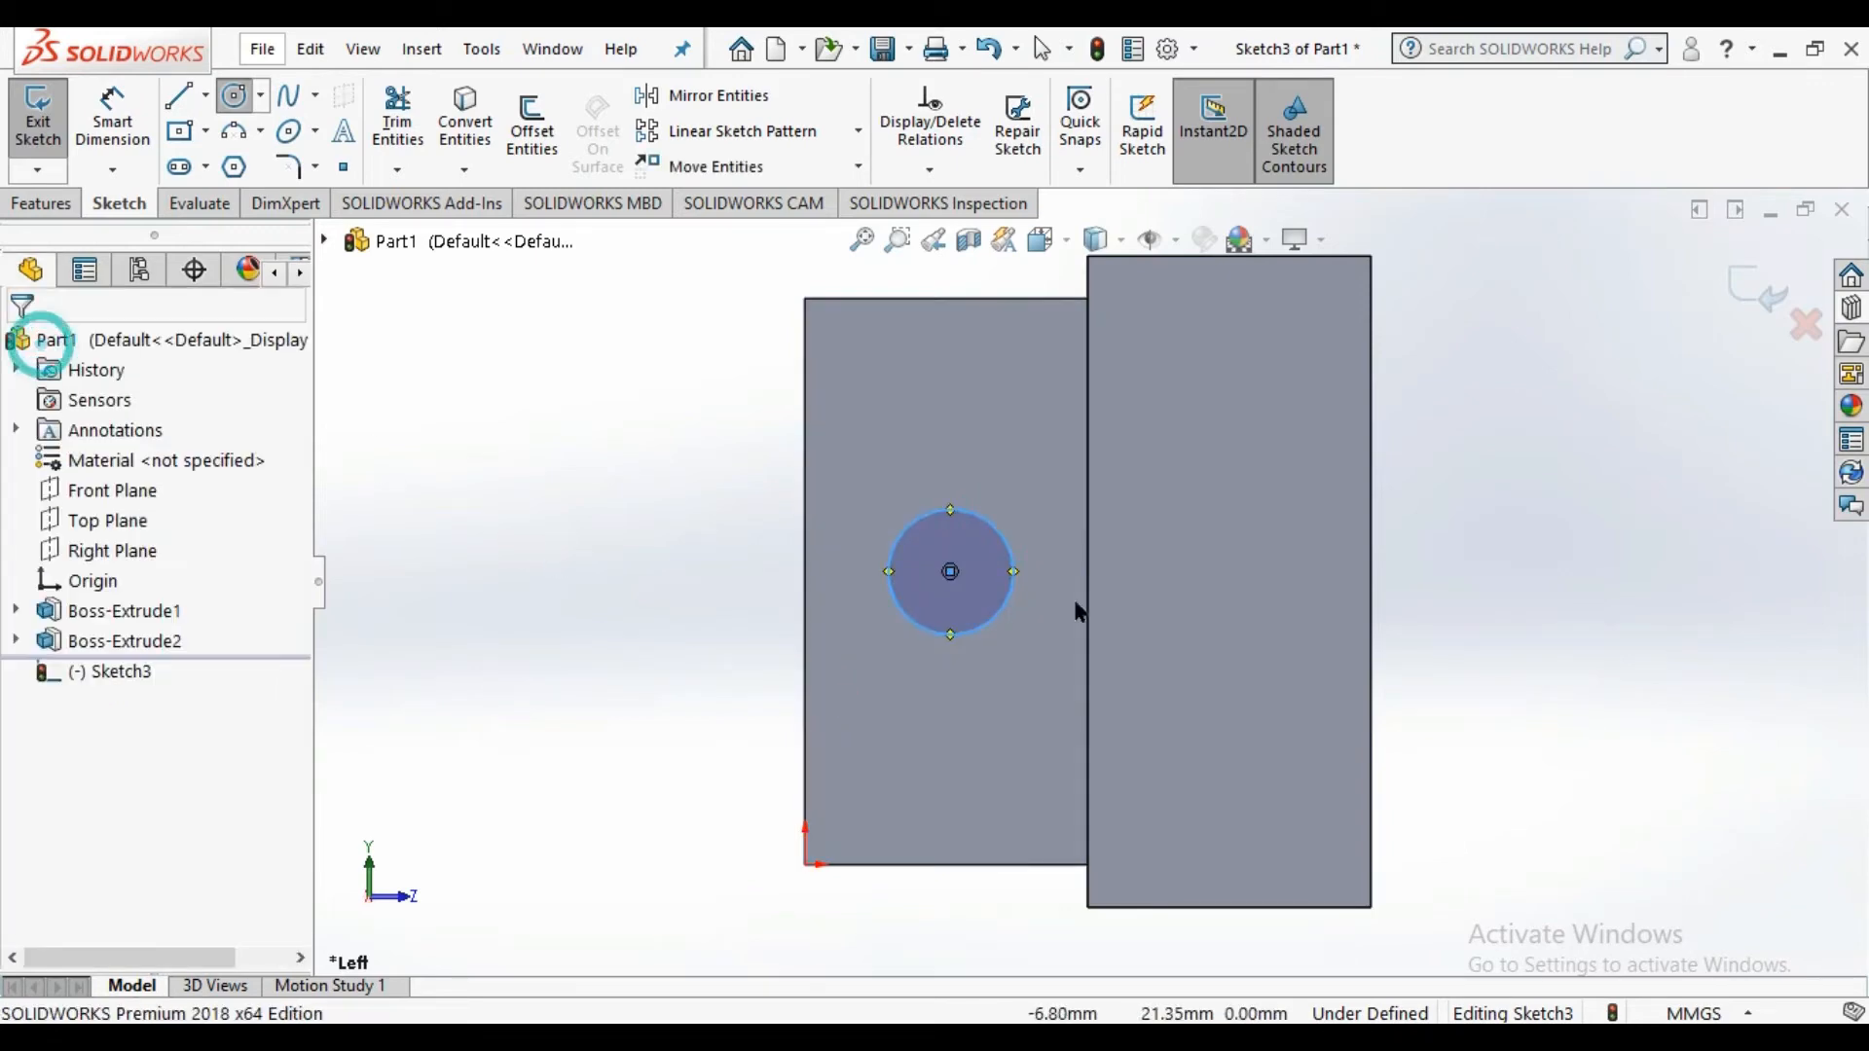
key("Escape")
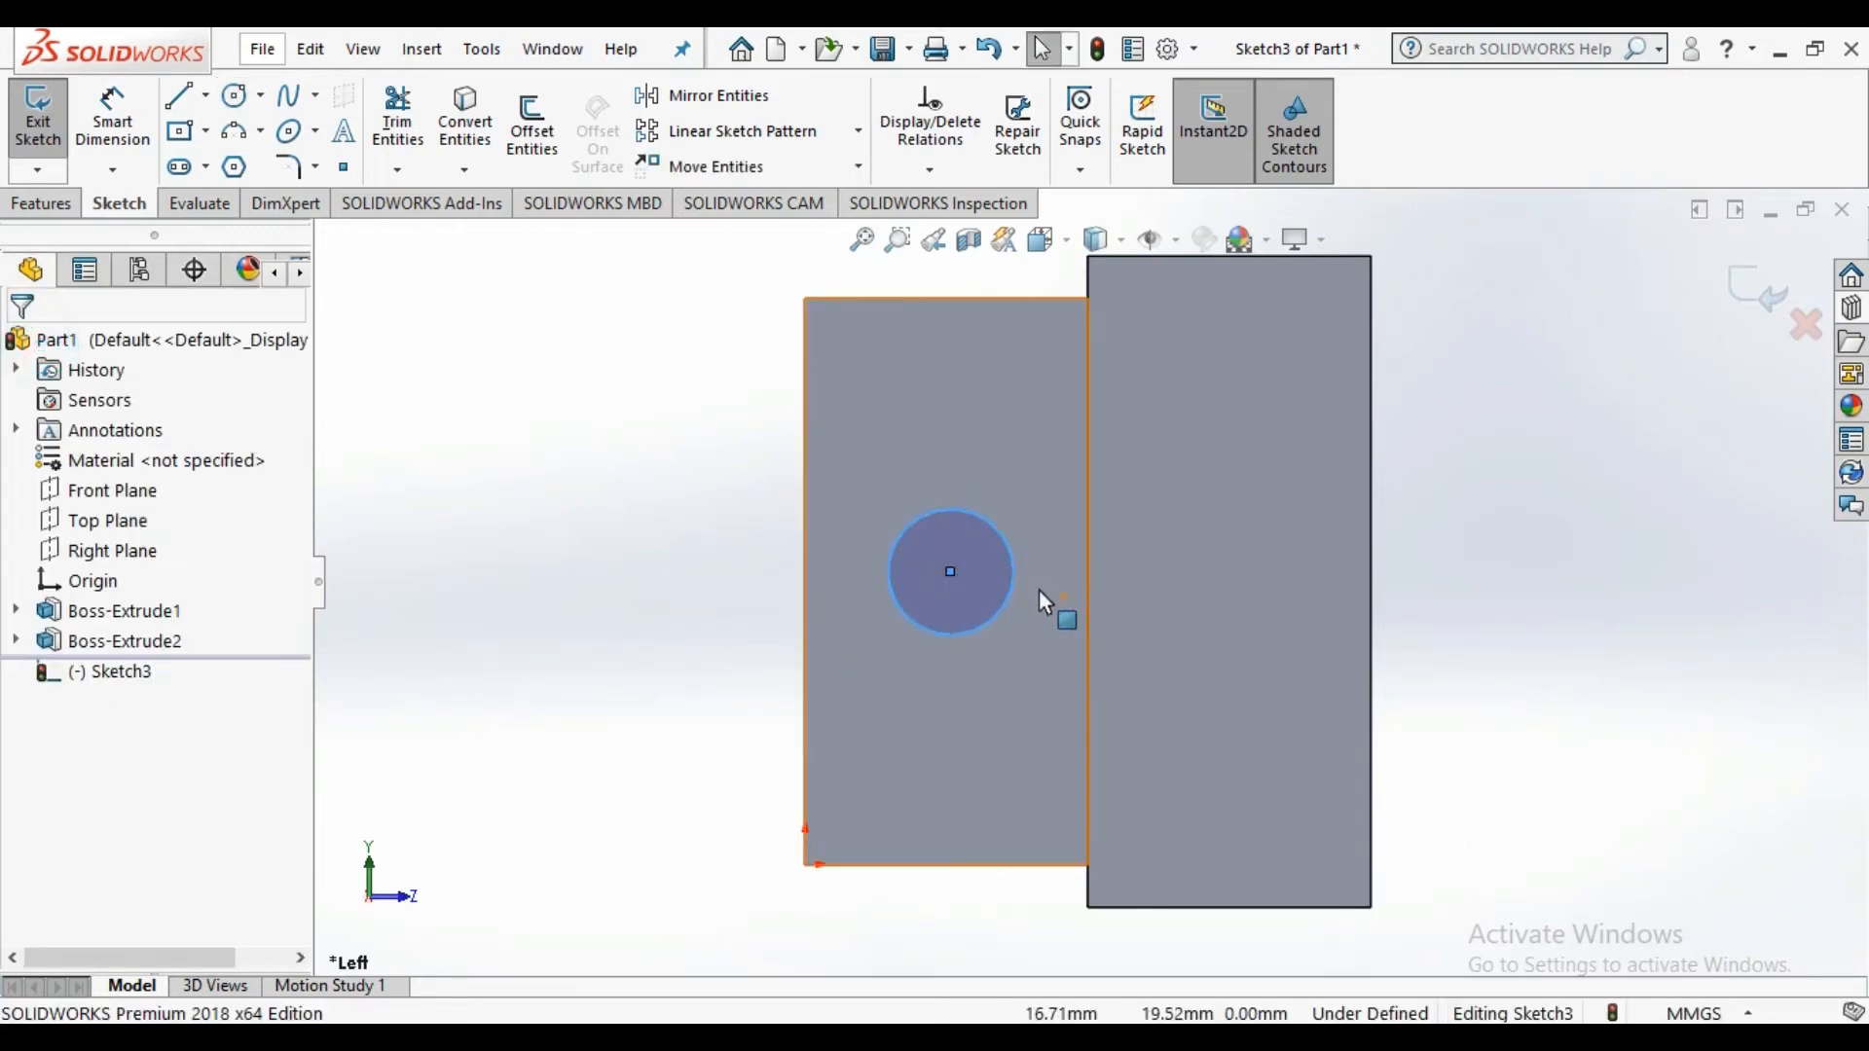
Dimension the circle on the smaller block's side face with a diameter of 10 mm
left_click(981, 530)
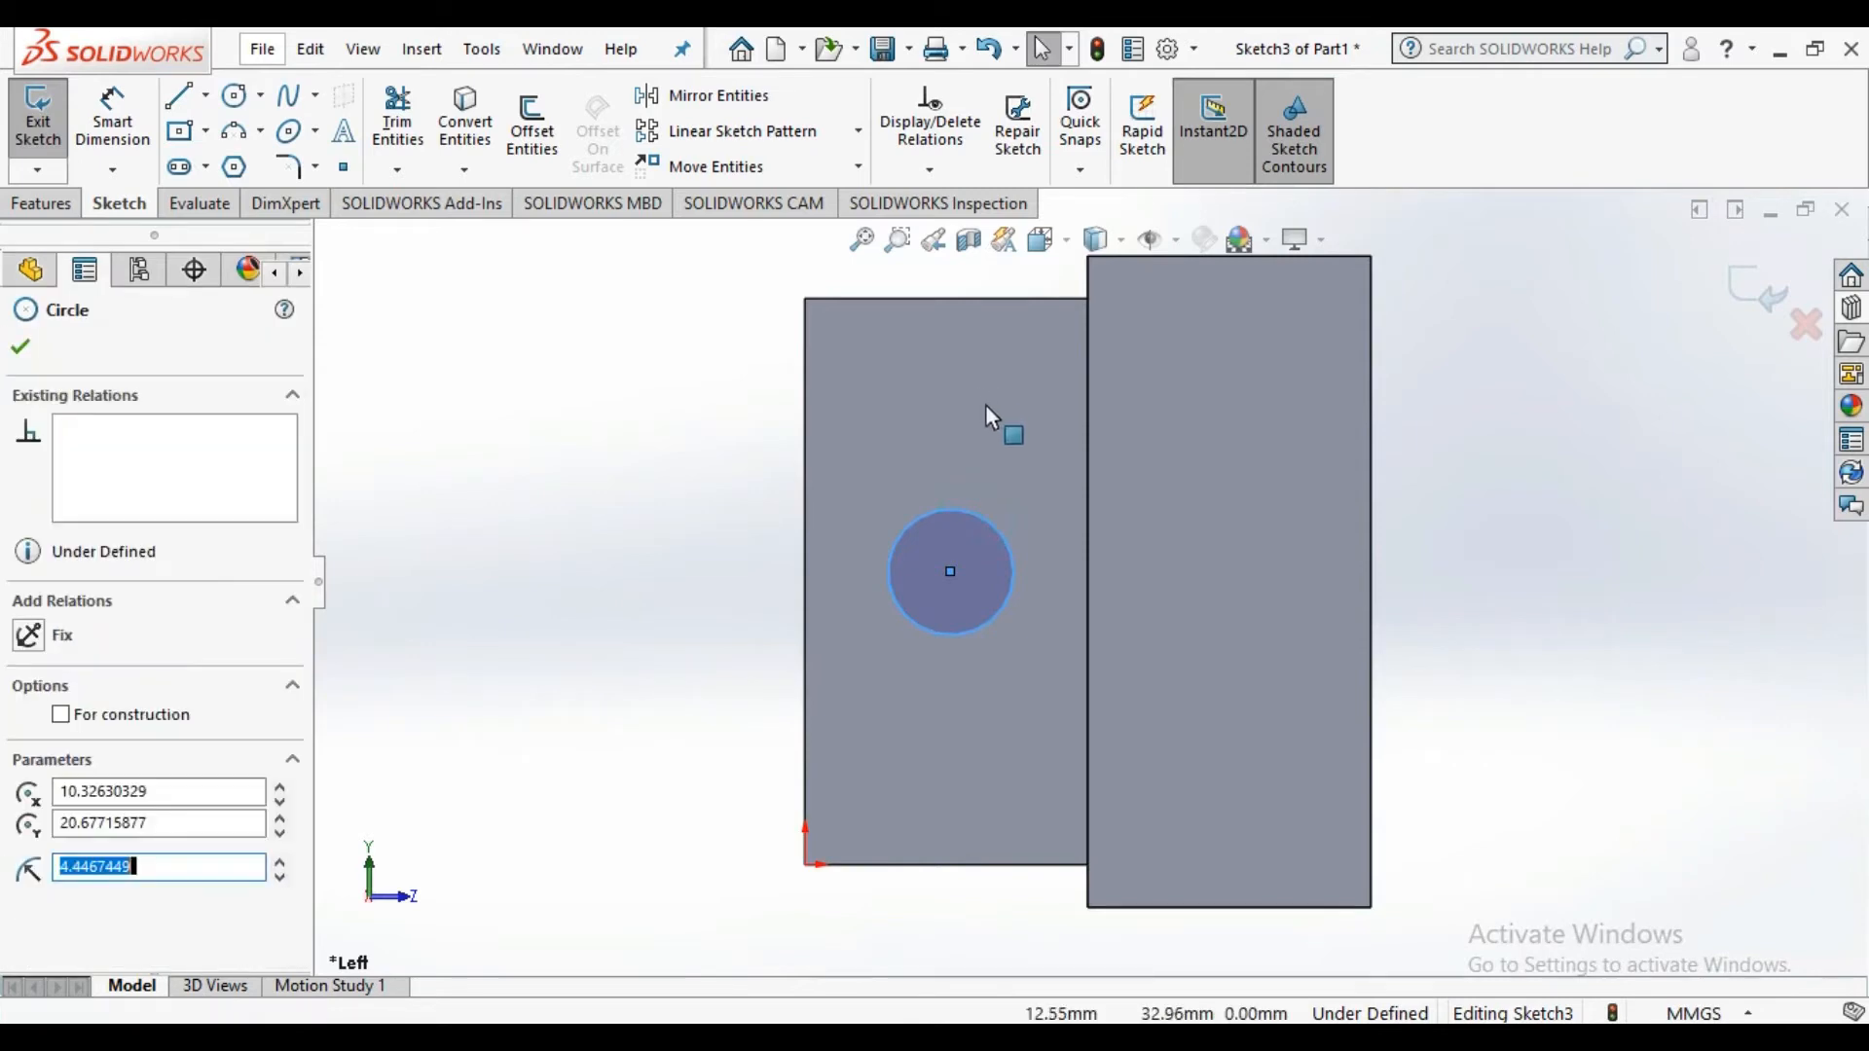
left_click(679, 465)
right_click_drag(676, 465, 693, 270)
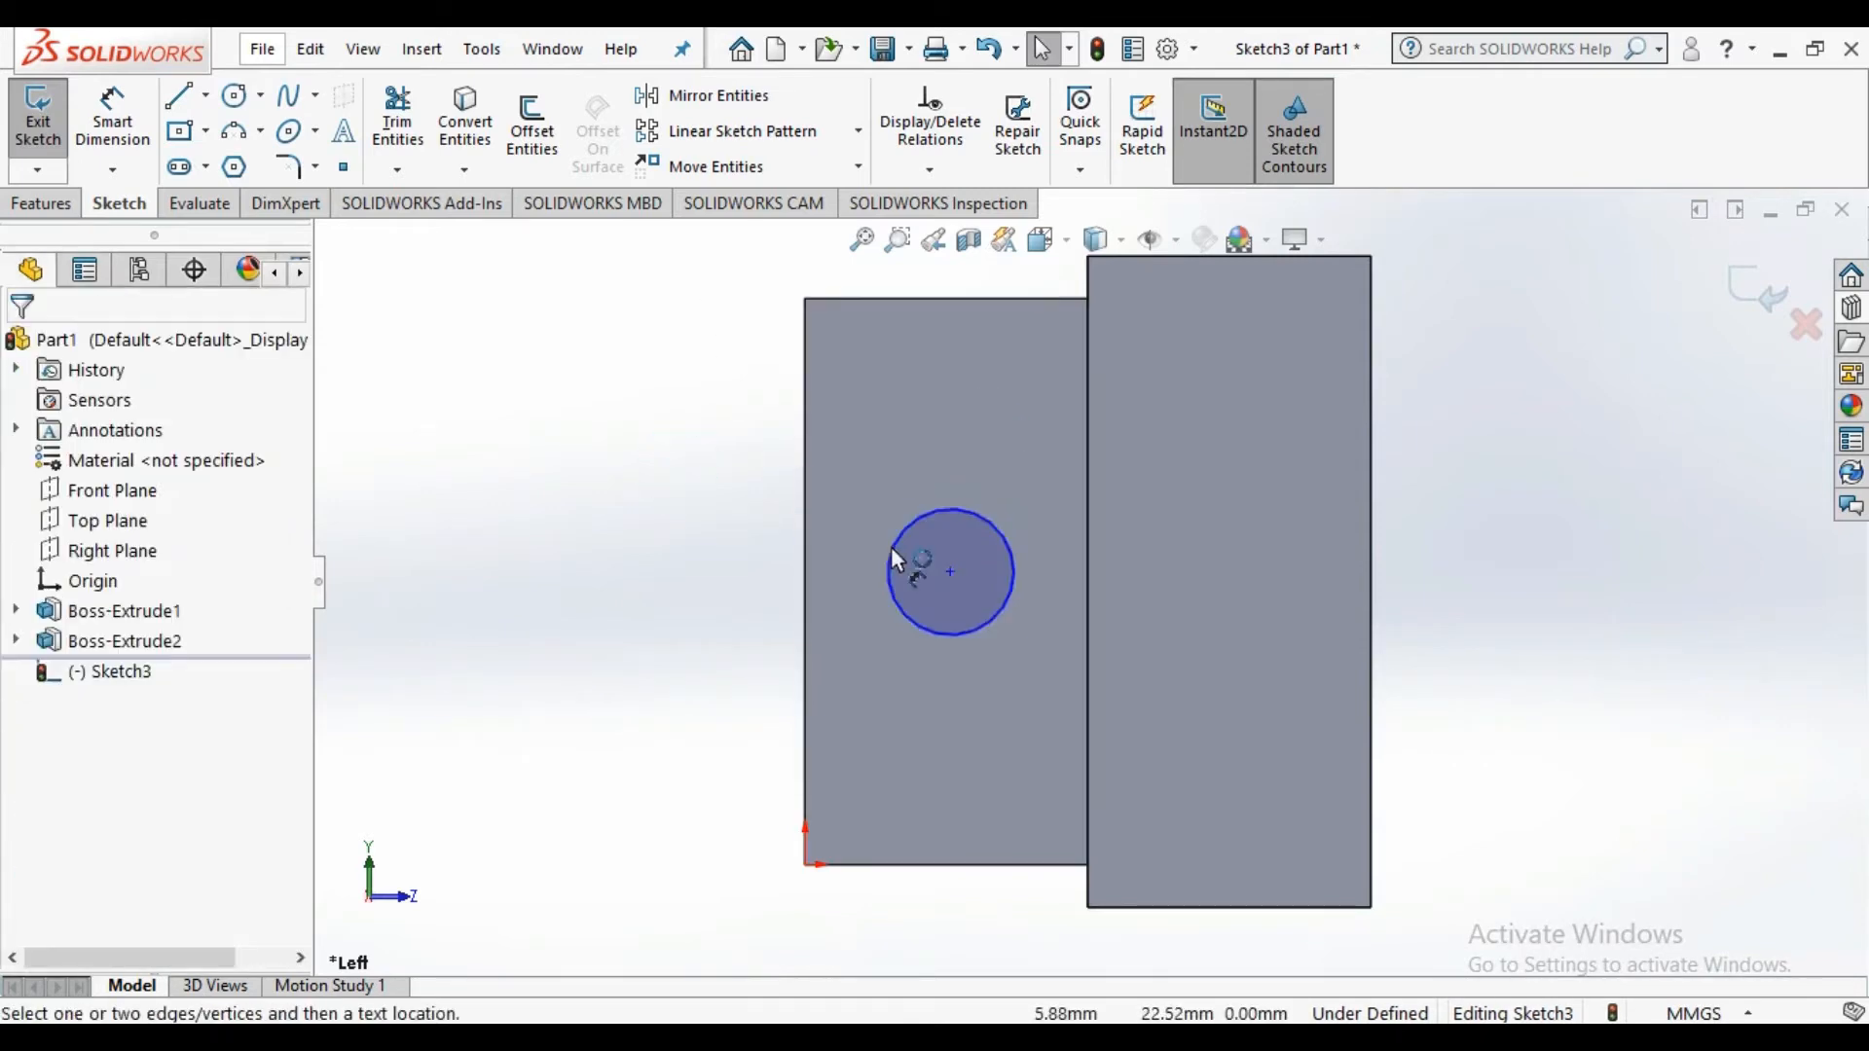
left_click(994, 529)
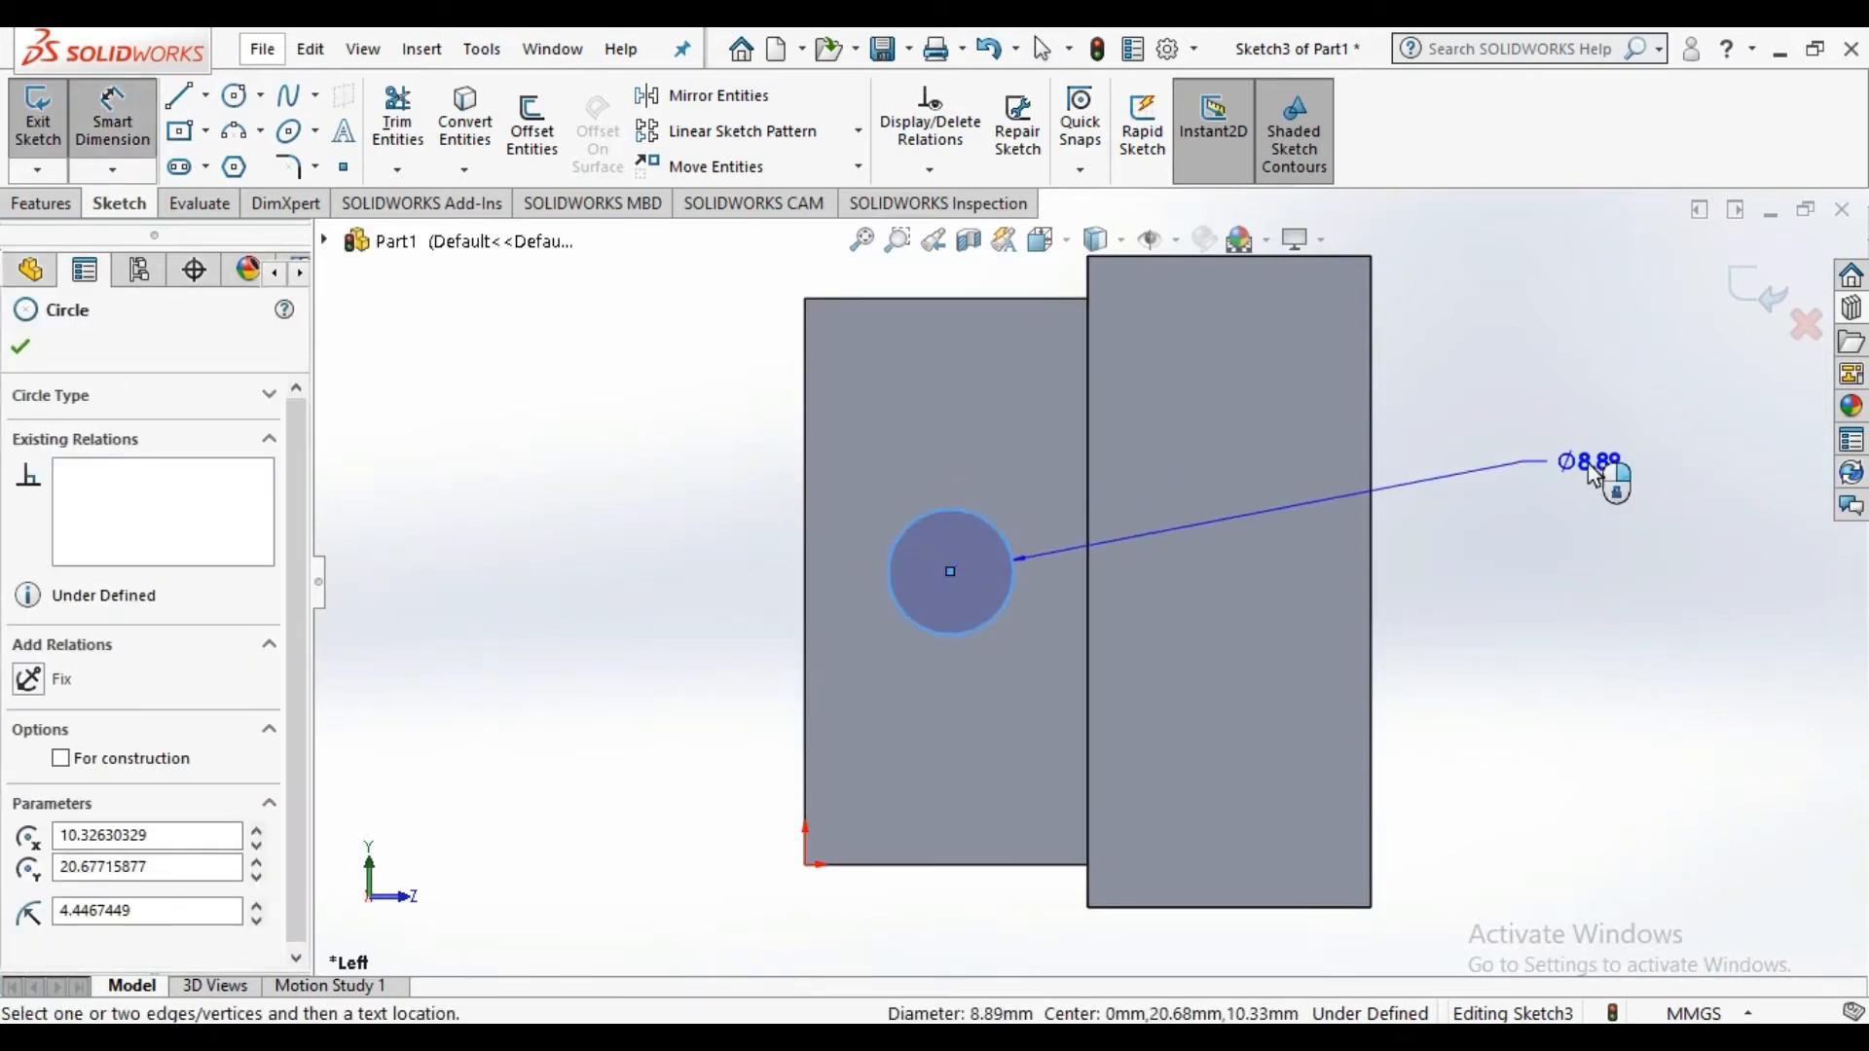
left_click(1598, 465)
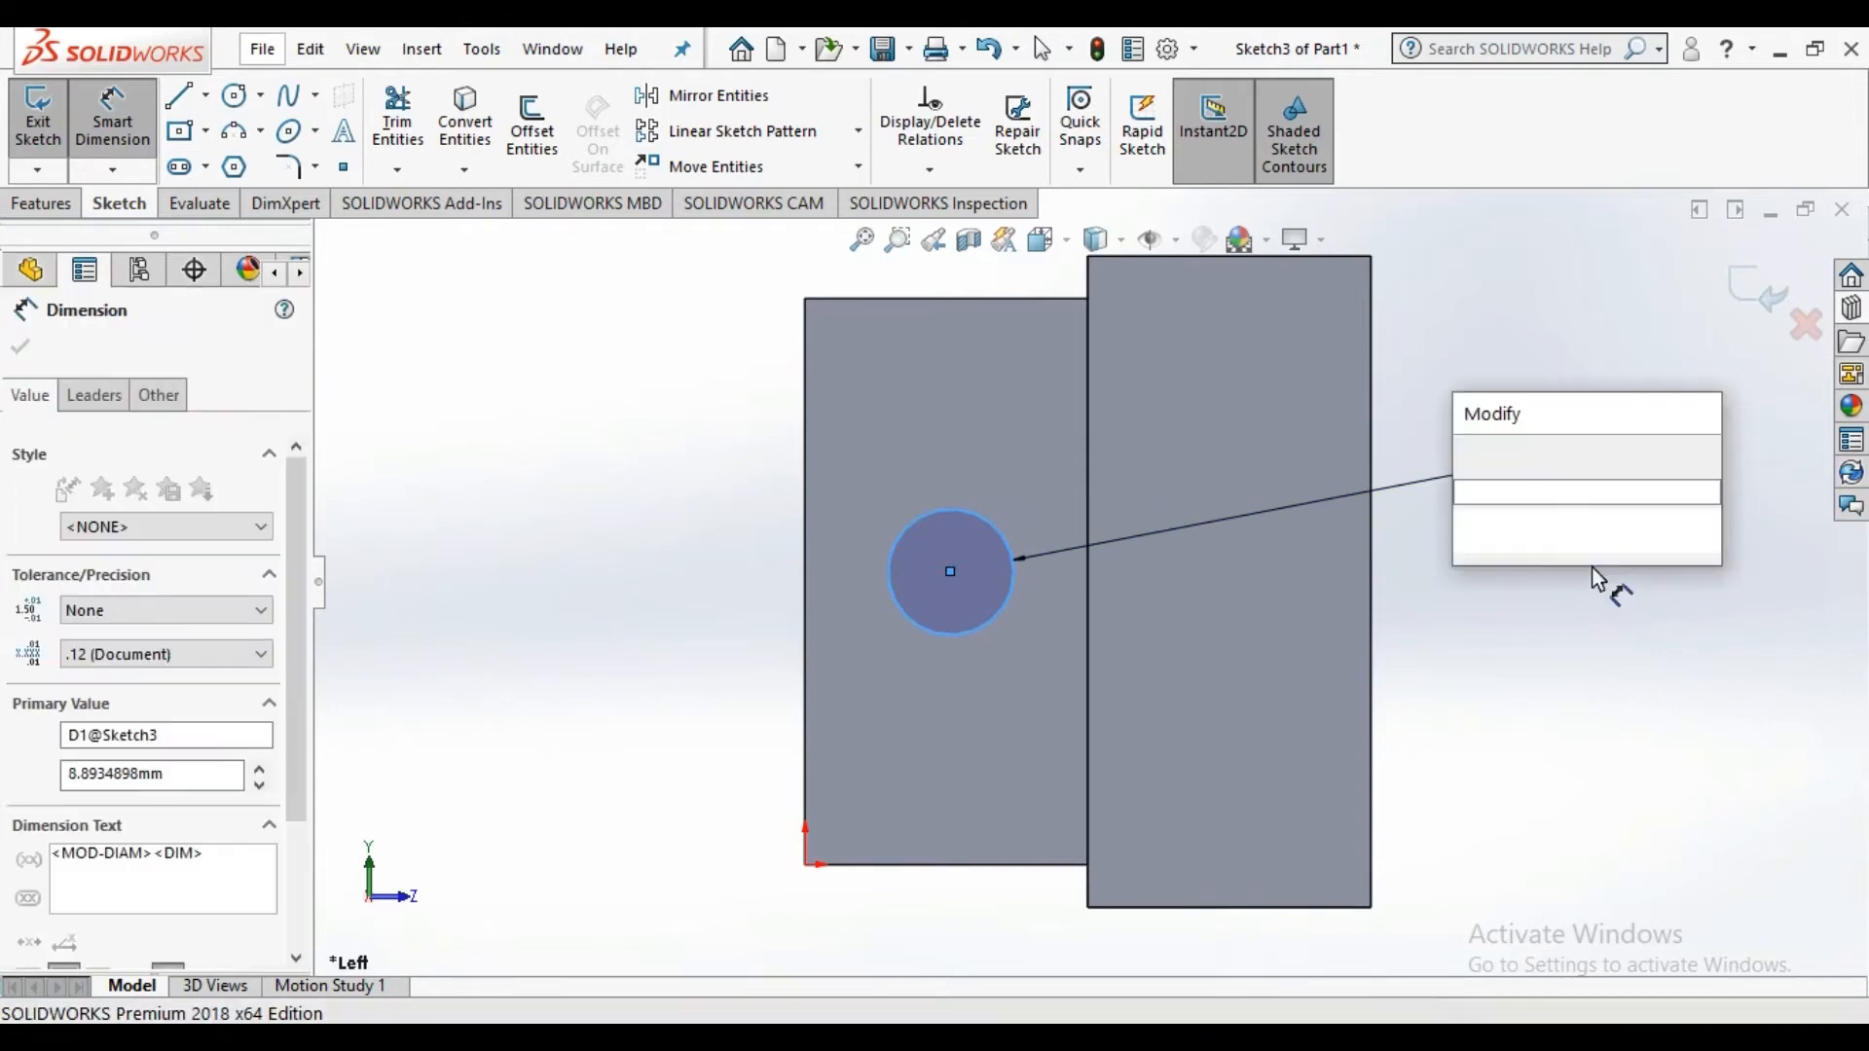
type("10")
key("Return")
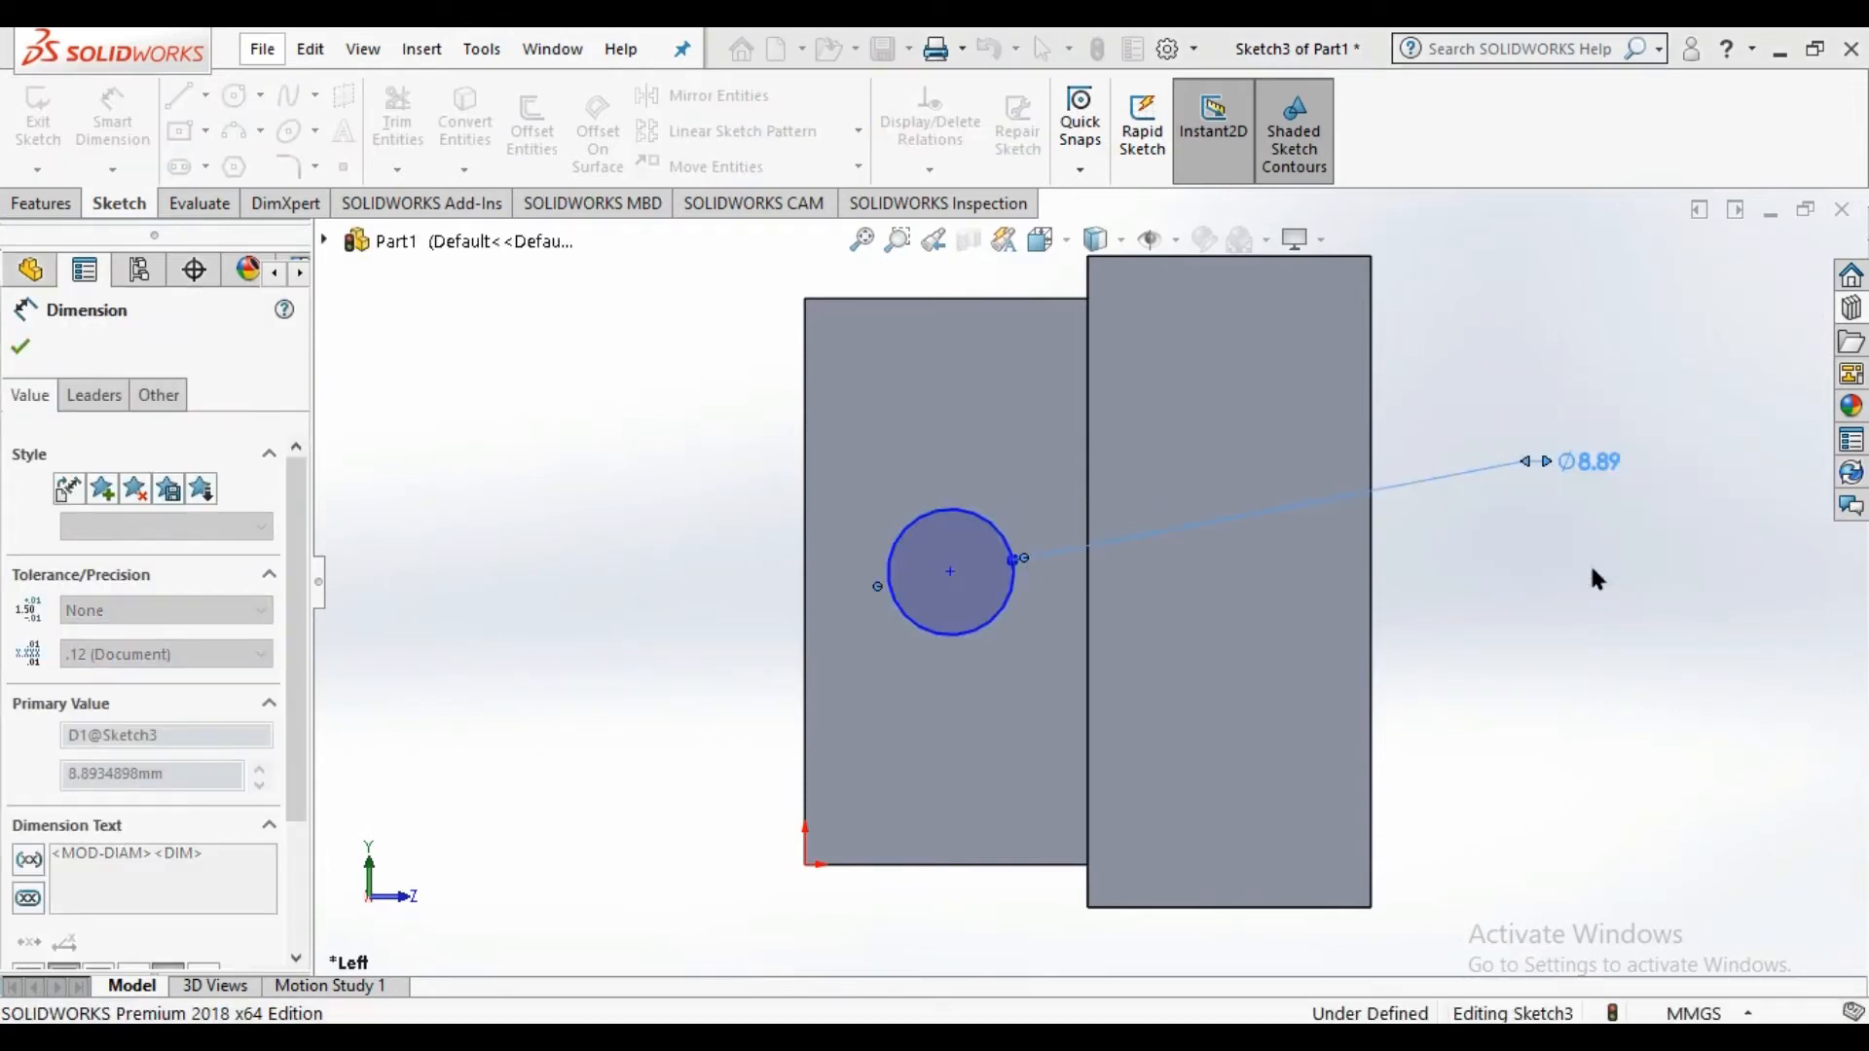
left_click(20, 346)
key("Escape")
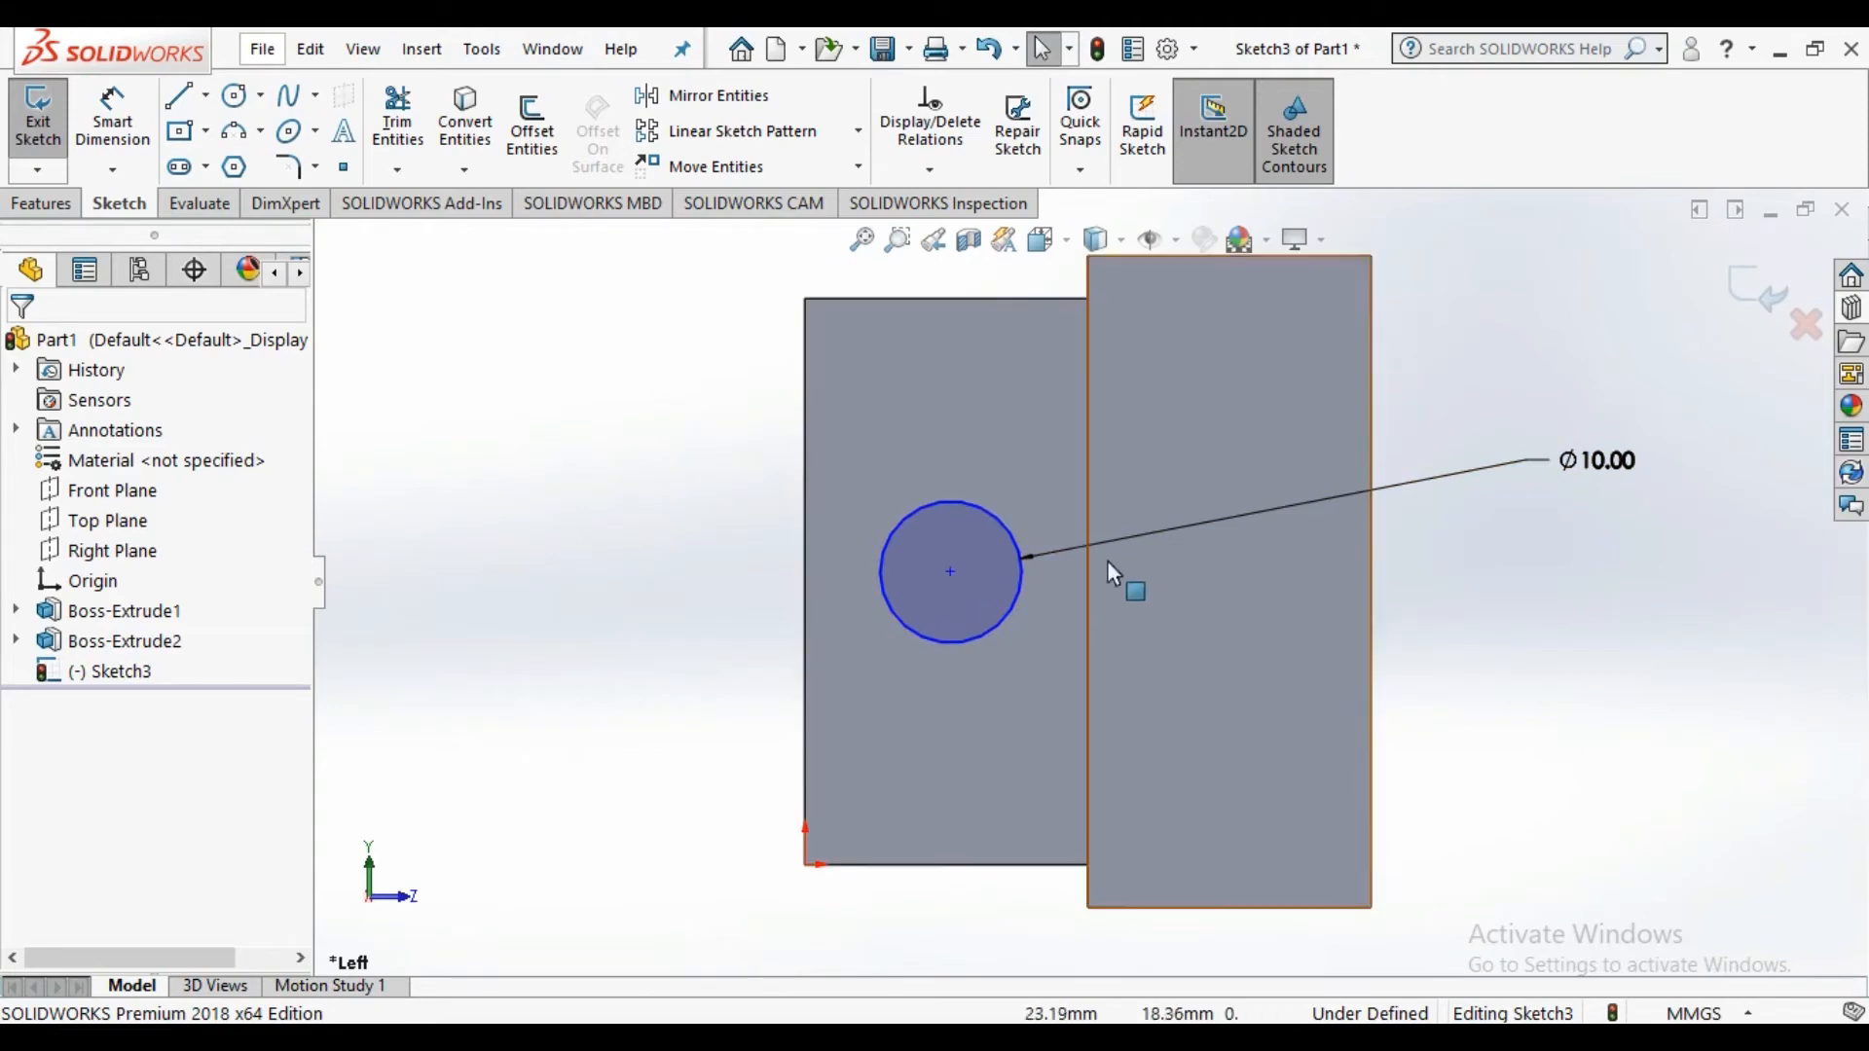
Exit the sketch and cut the circle through the smaller block with a blind Extruded Cut 80 mm deep
mouse_move(656, 564)
middle_mouse_down()
mouse_move(750, 567)
mouse_move(580, 522)
mouse_move(931, 542)
mouse_move(717, 517)
mouse_move(589, 536)
mouse_move(542, 500)
middle_mouse_up()
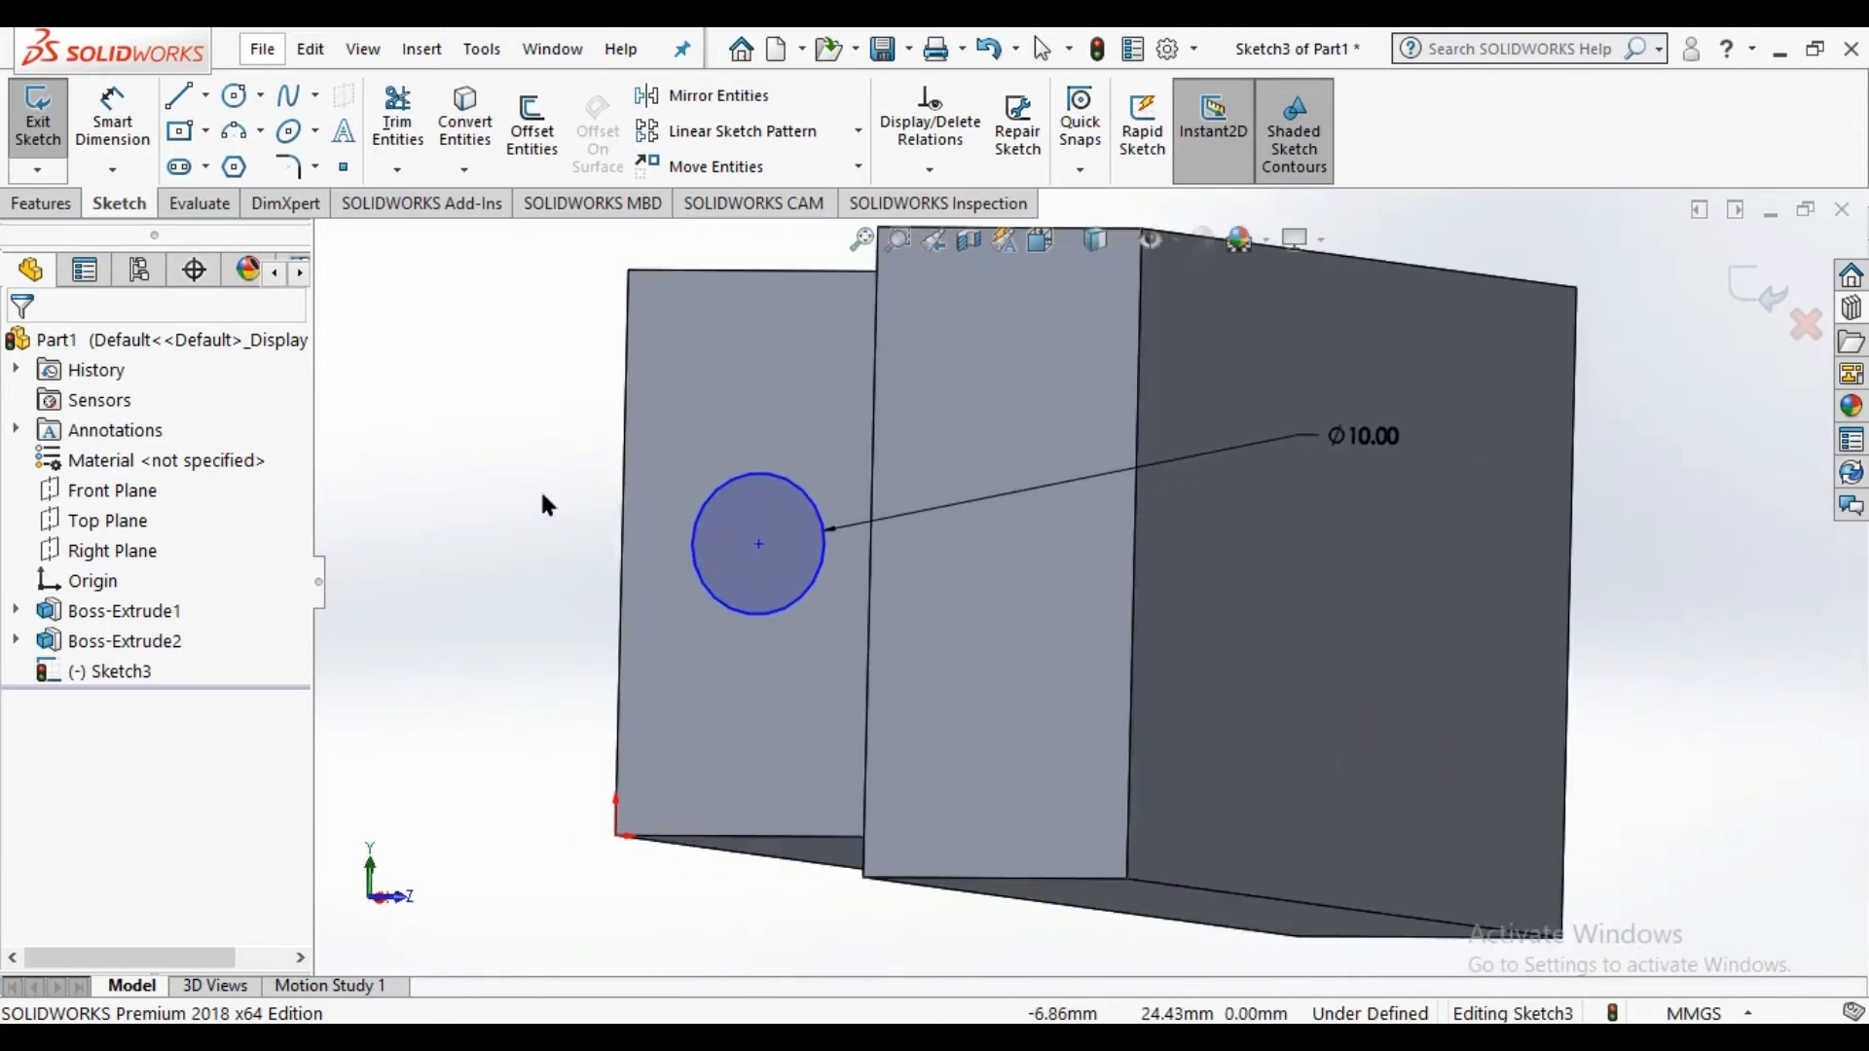
left_click(1762, 290)
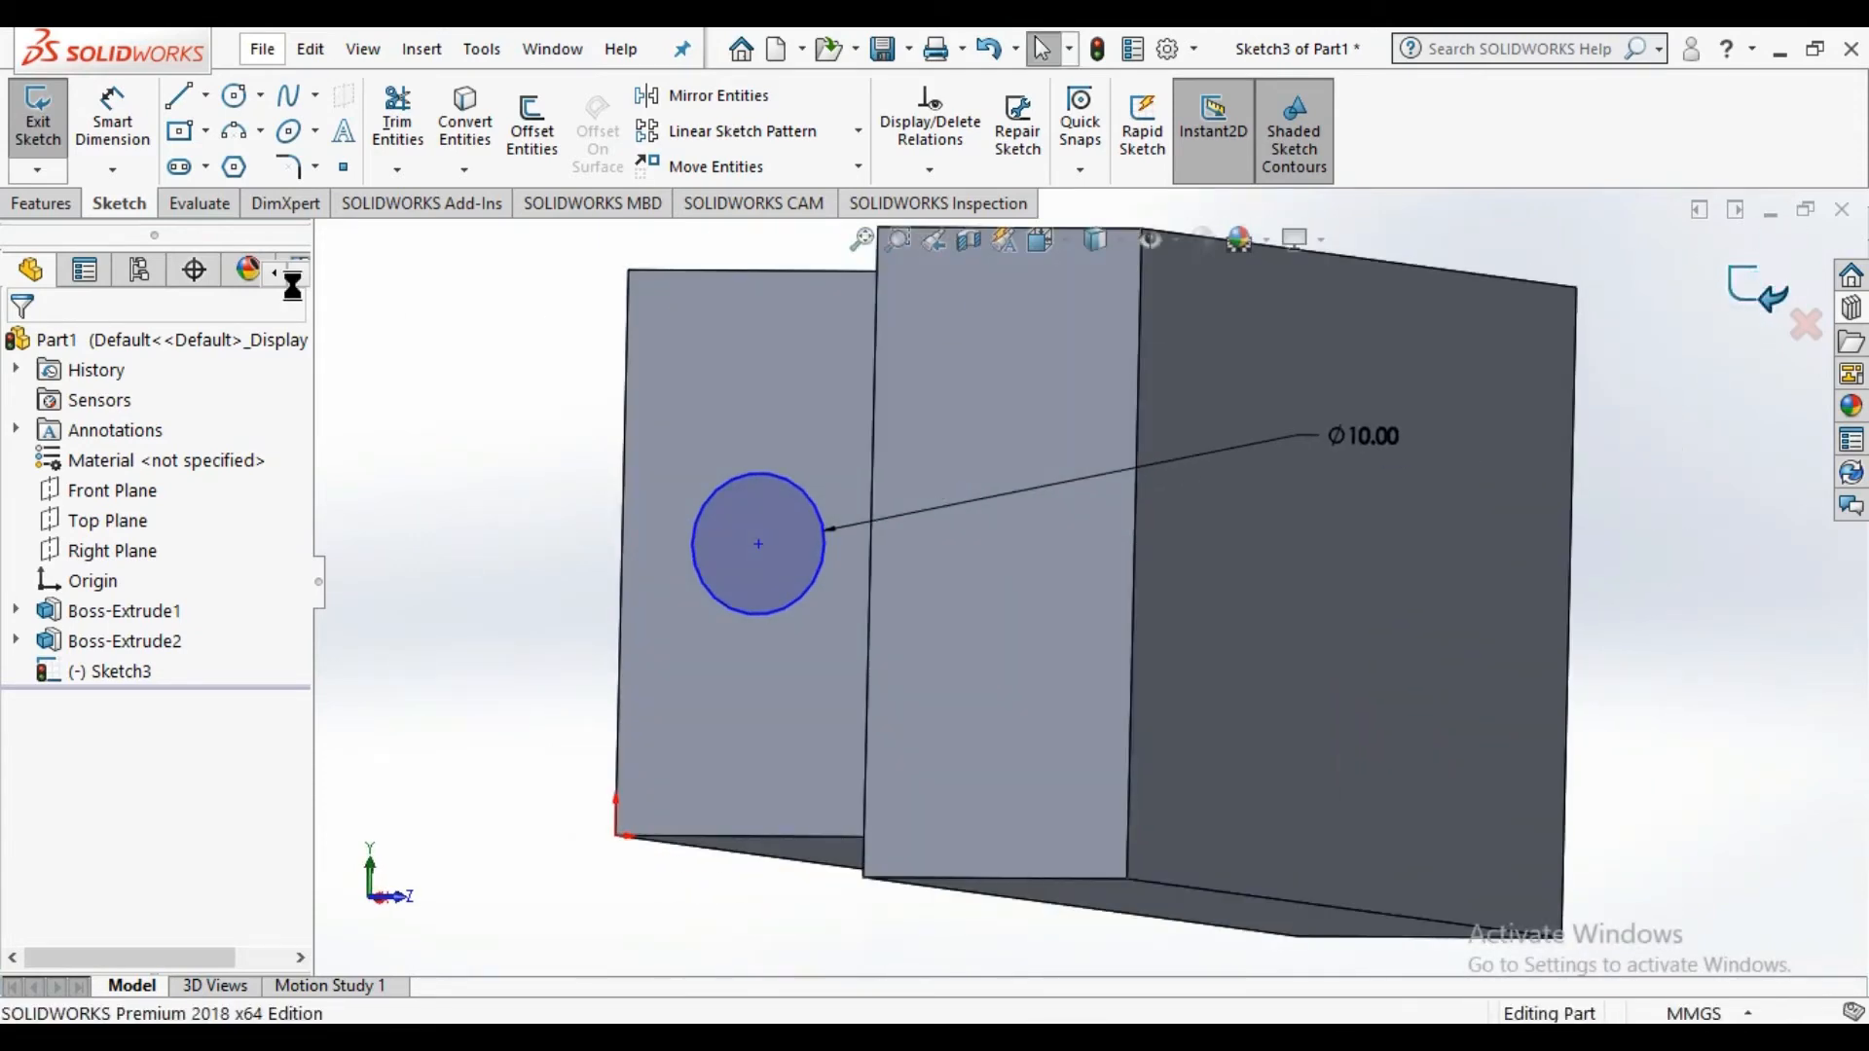
left_click(26, 198)
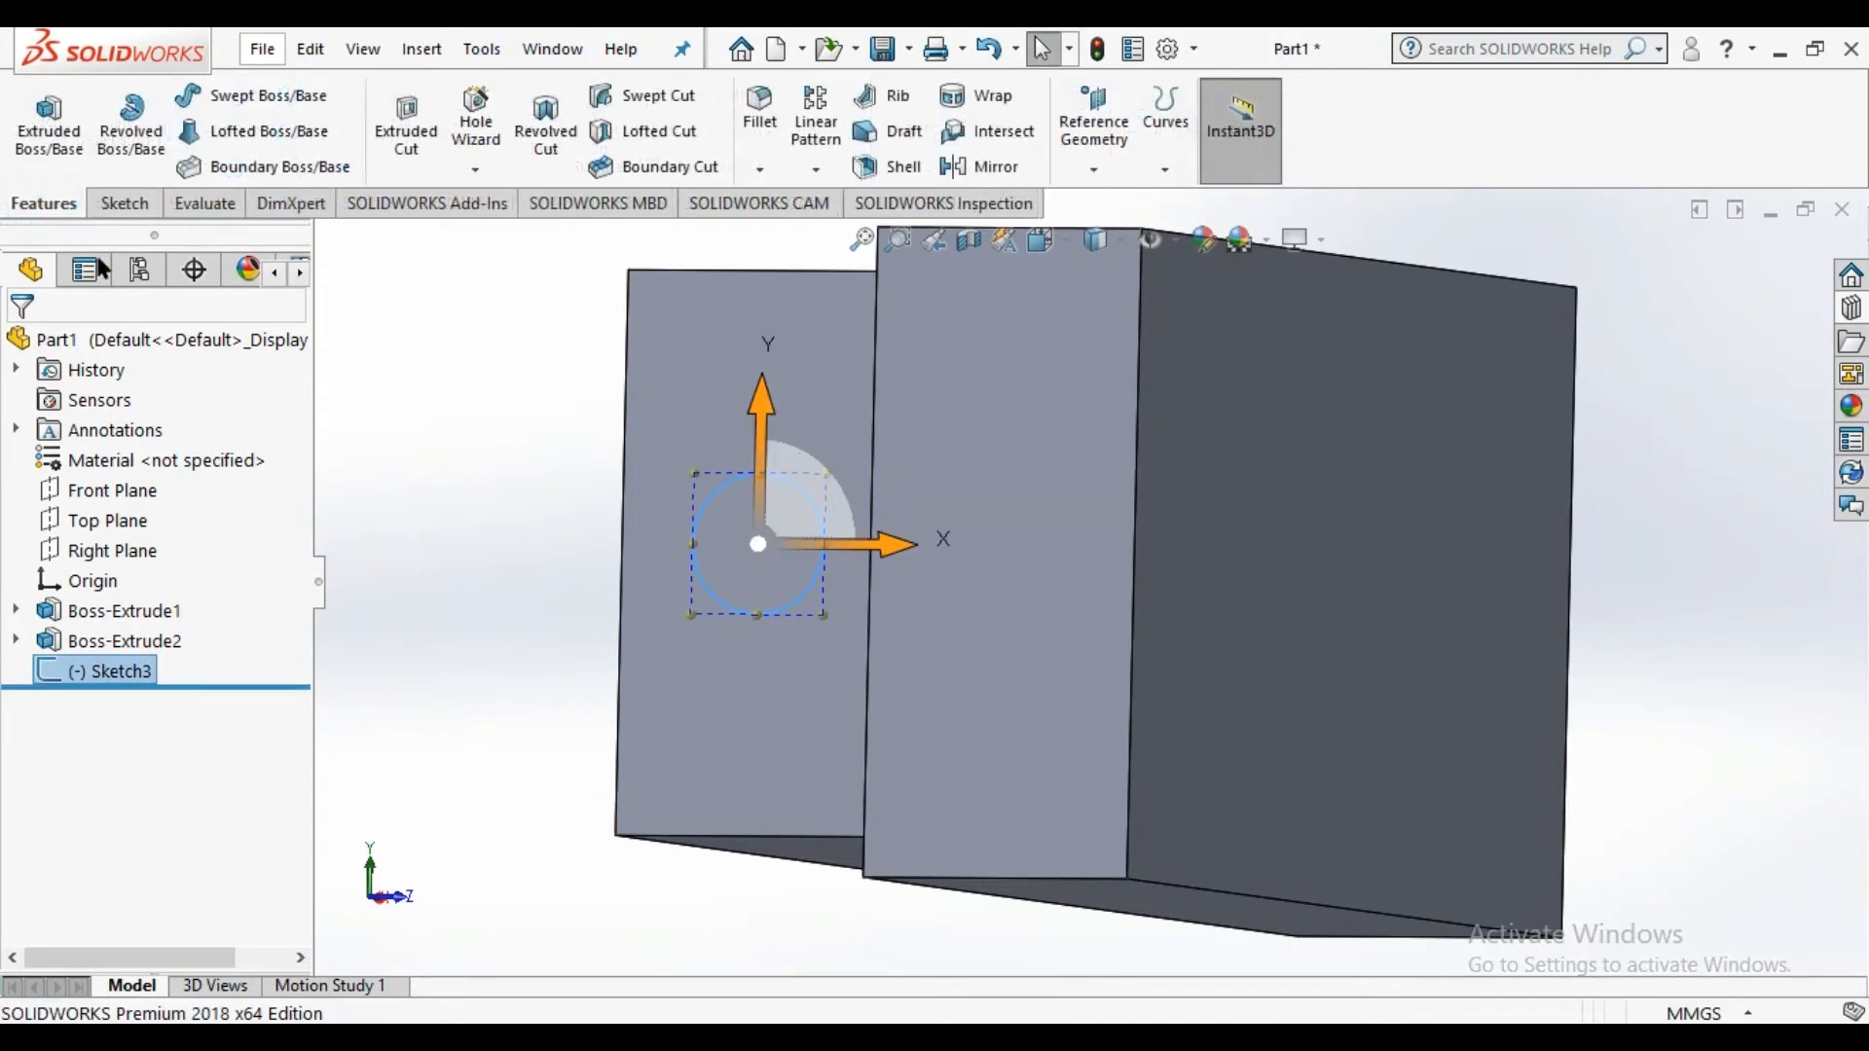
left_click(404, 121)
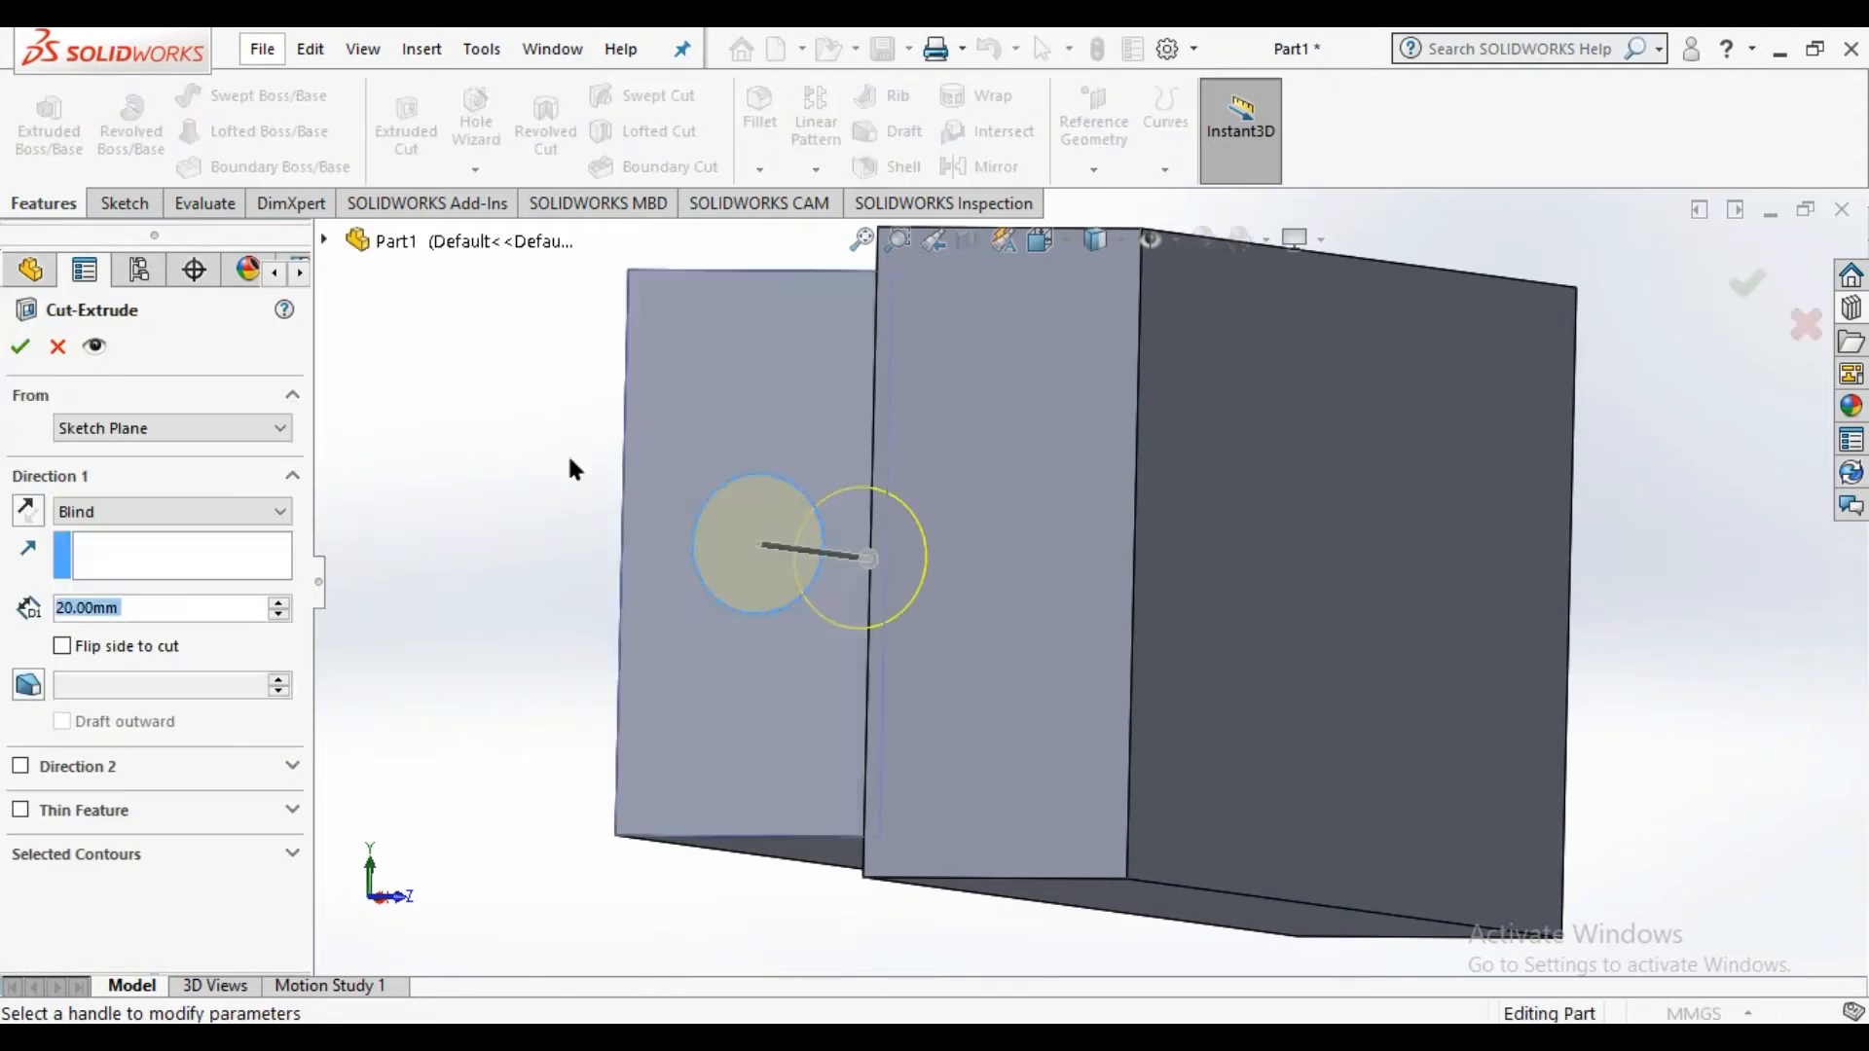
middle_click_drag(372, 443, 585, 501)
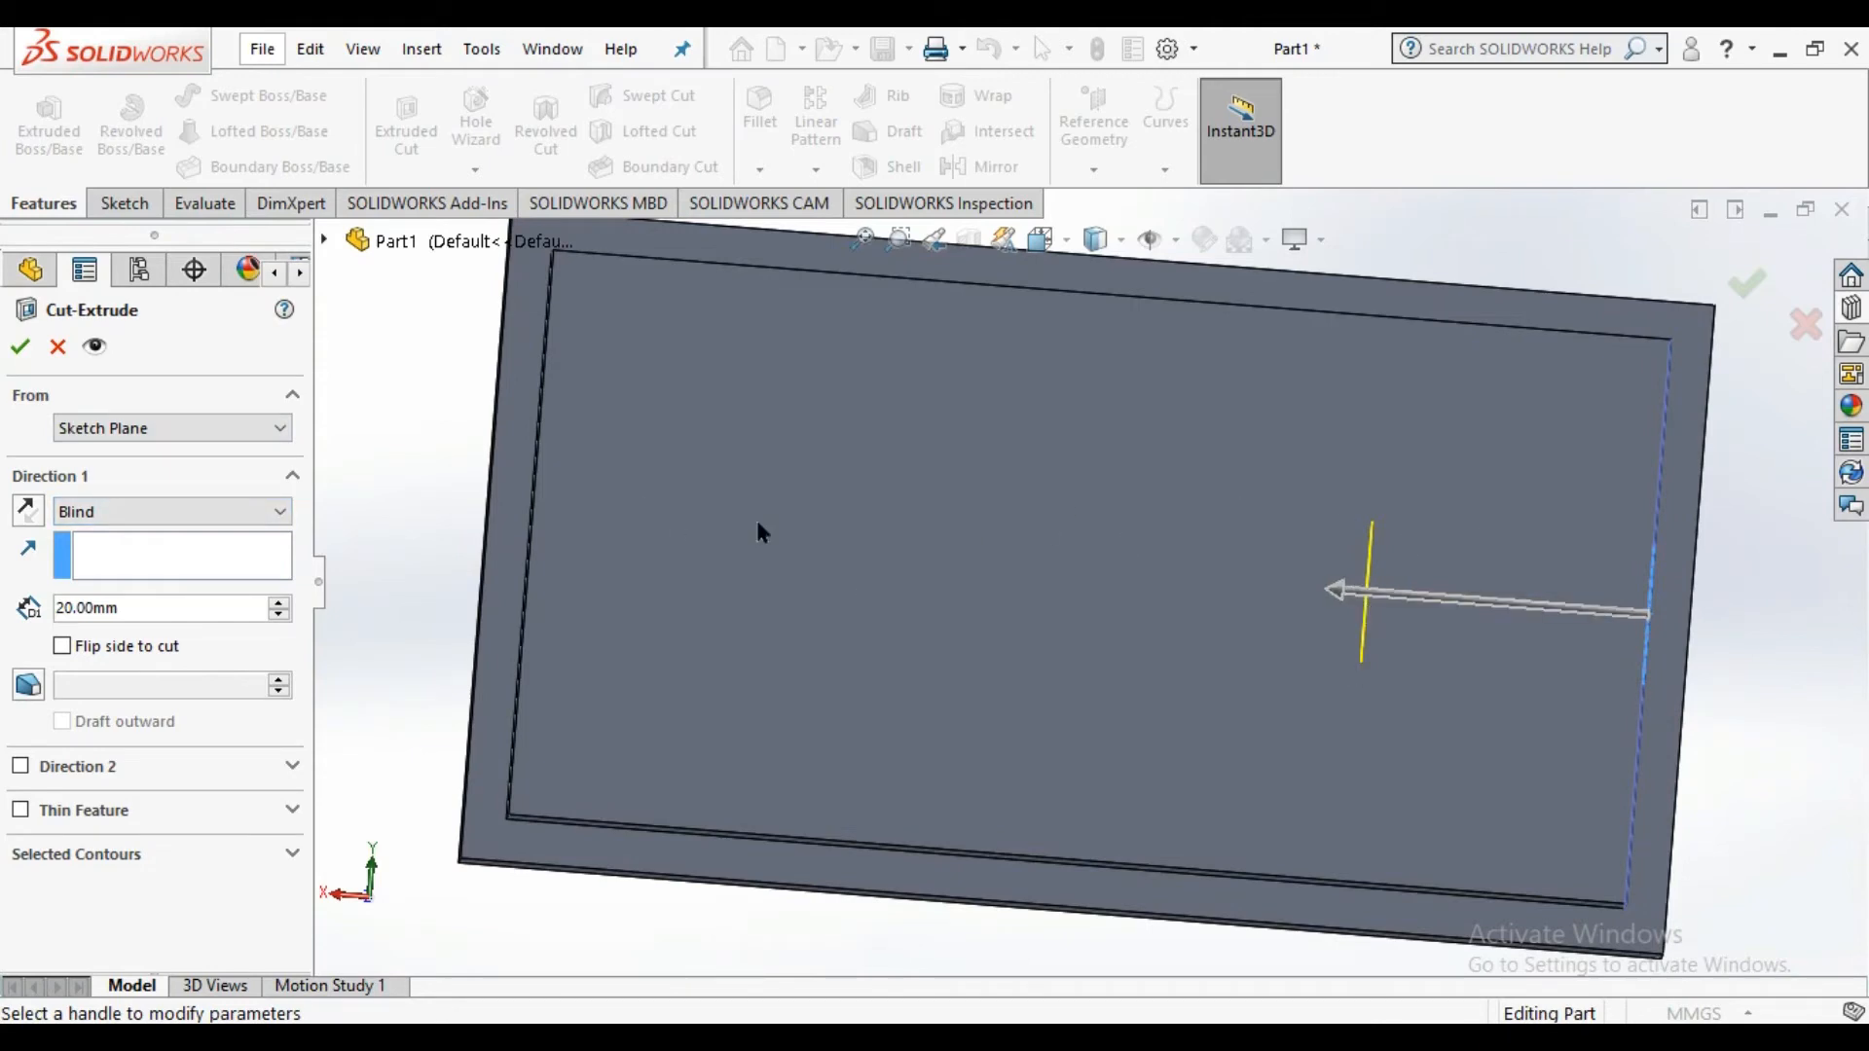
right_click(62, 604)
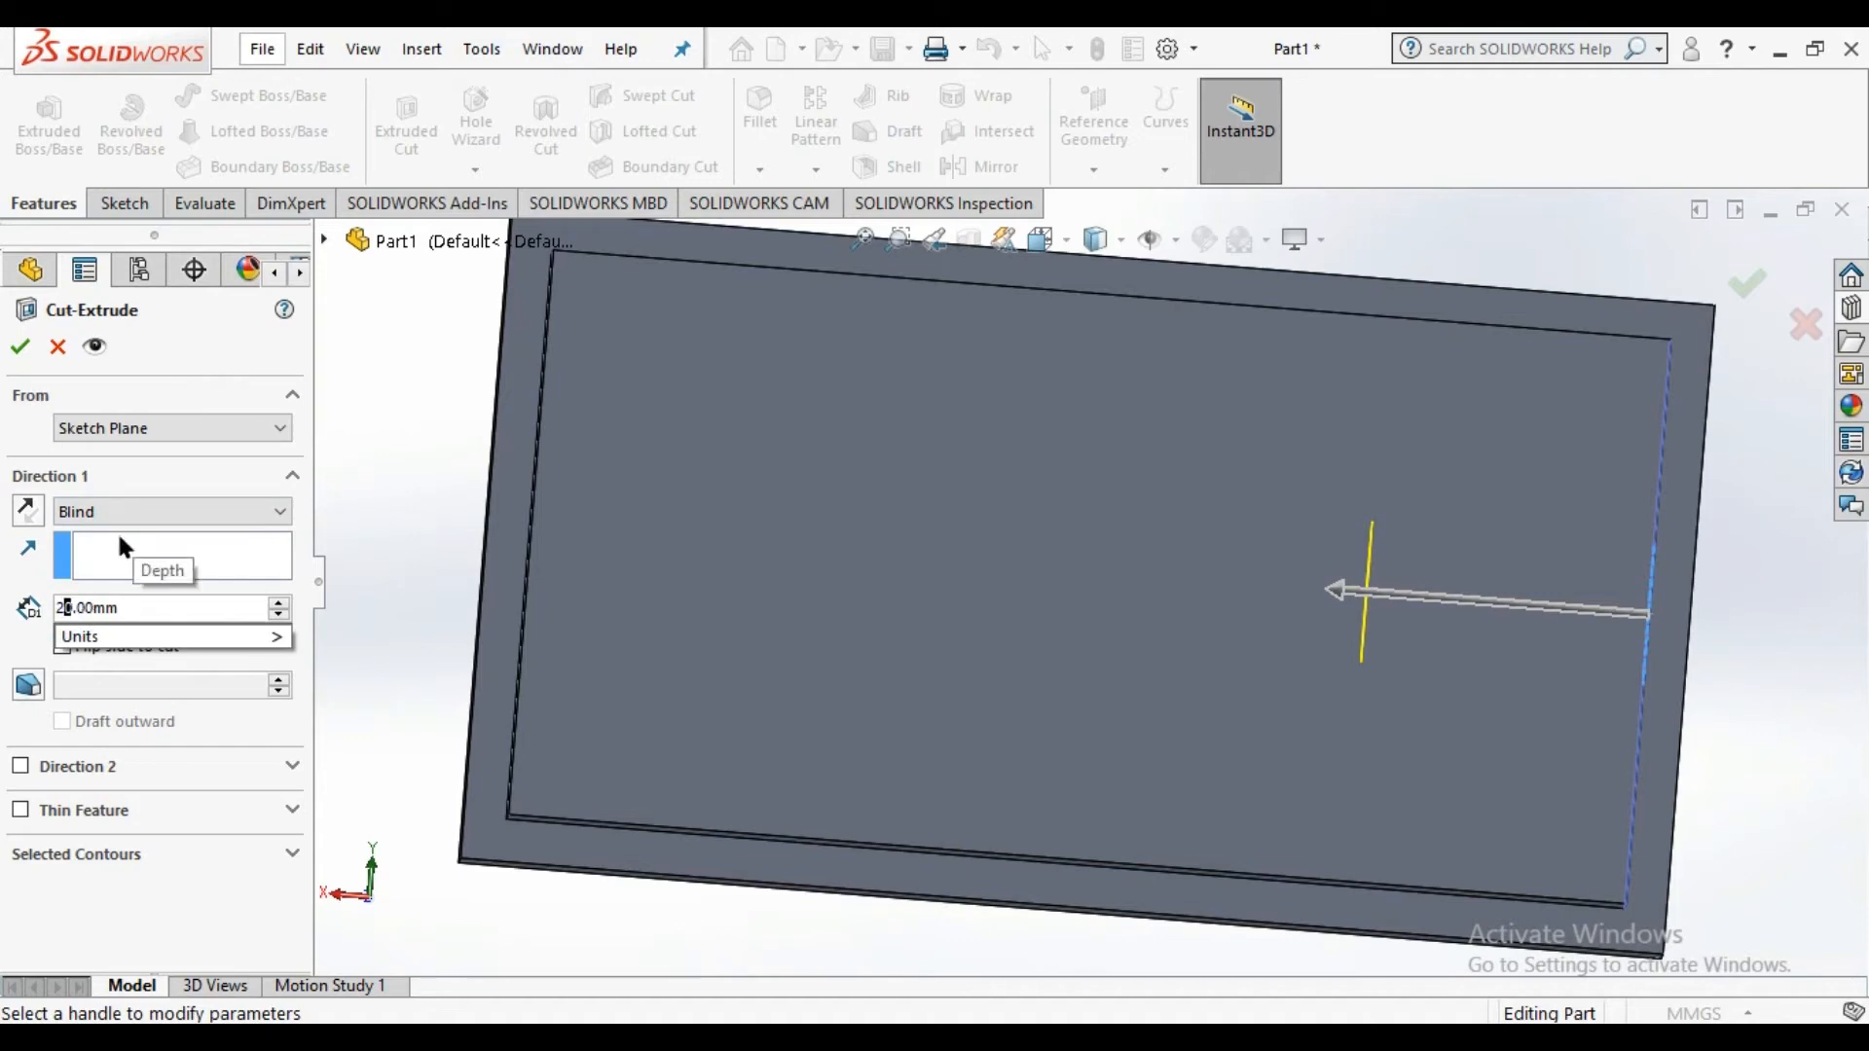
key("BackSpace")
type("8")
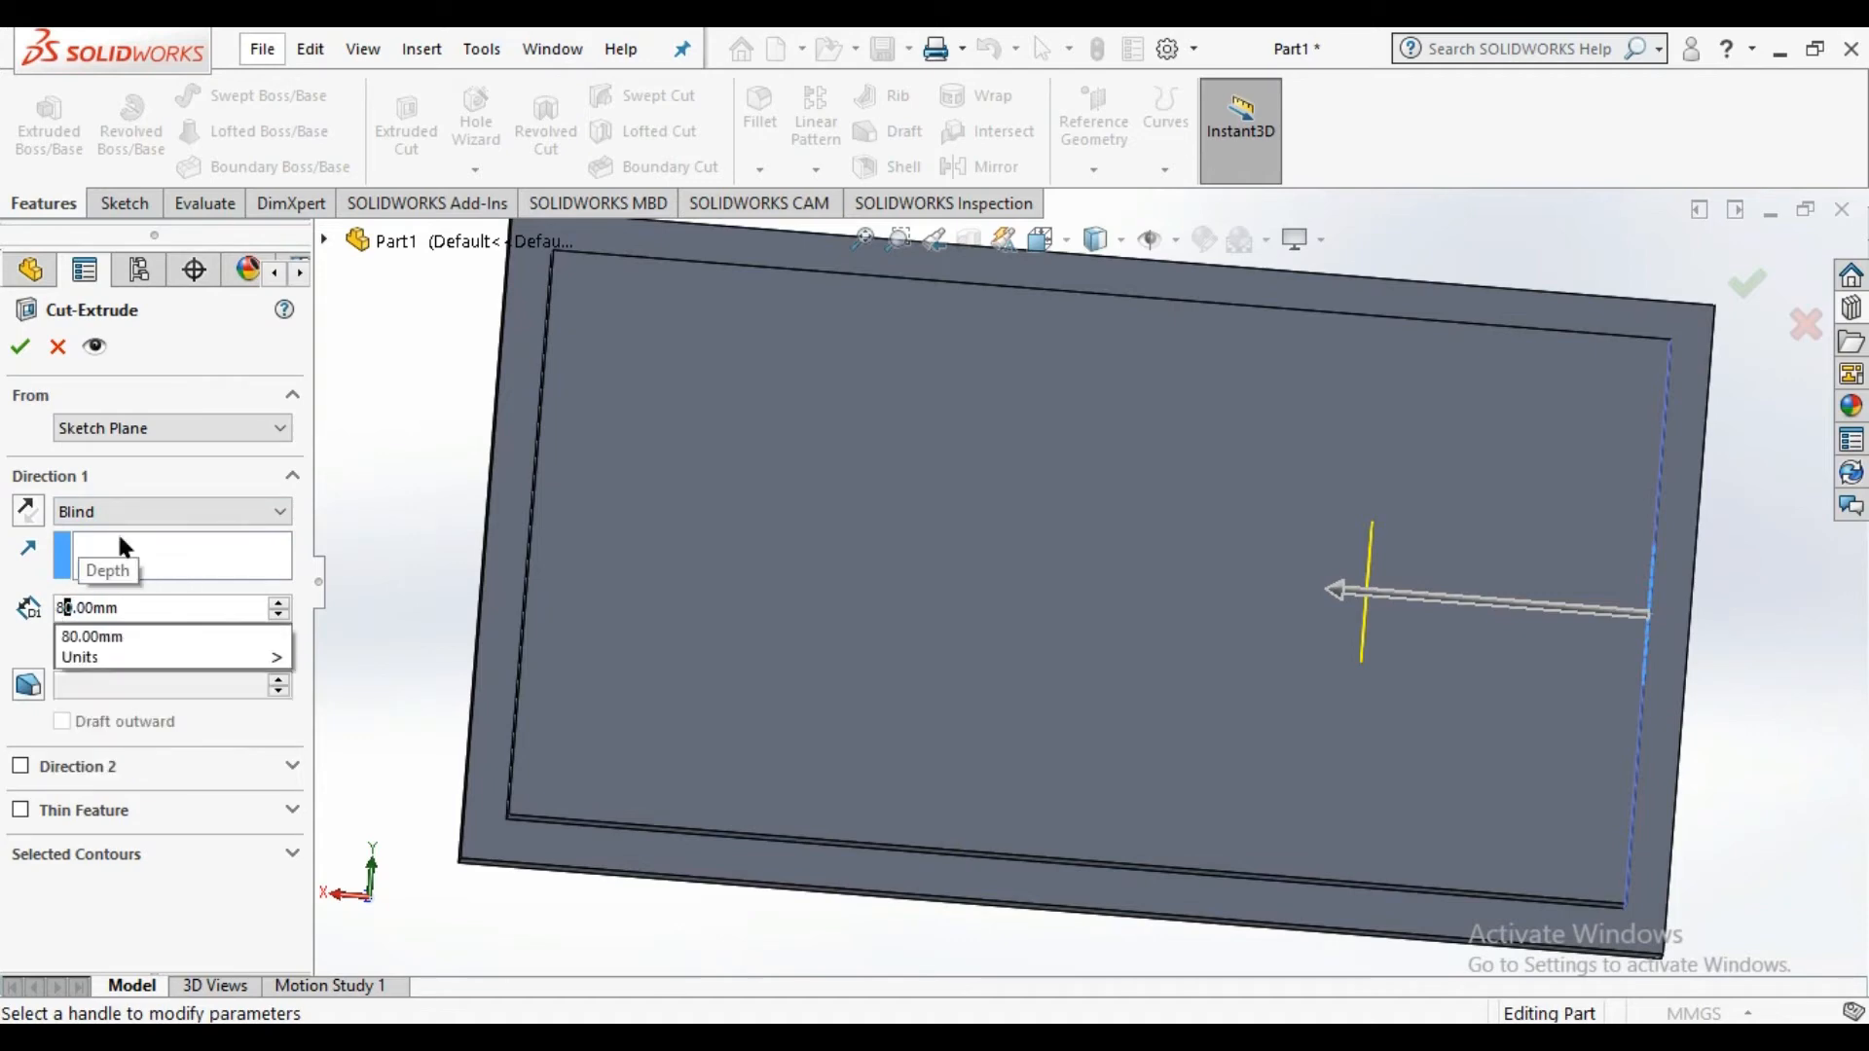
left_click(69, 454)
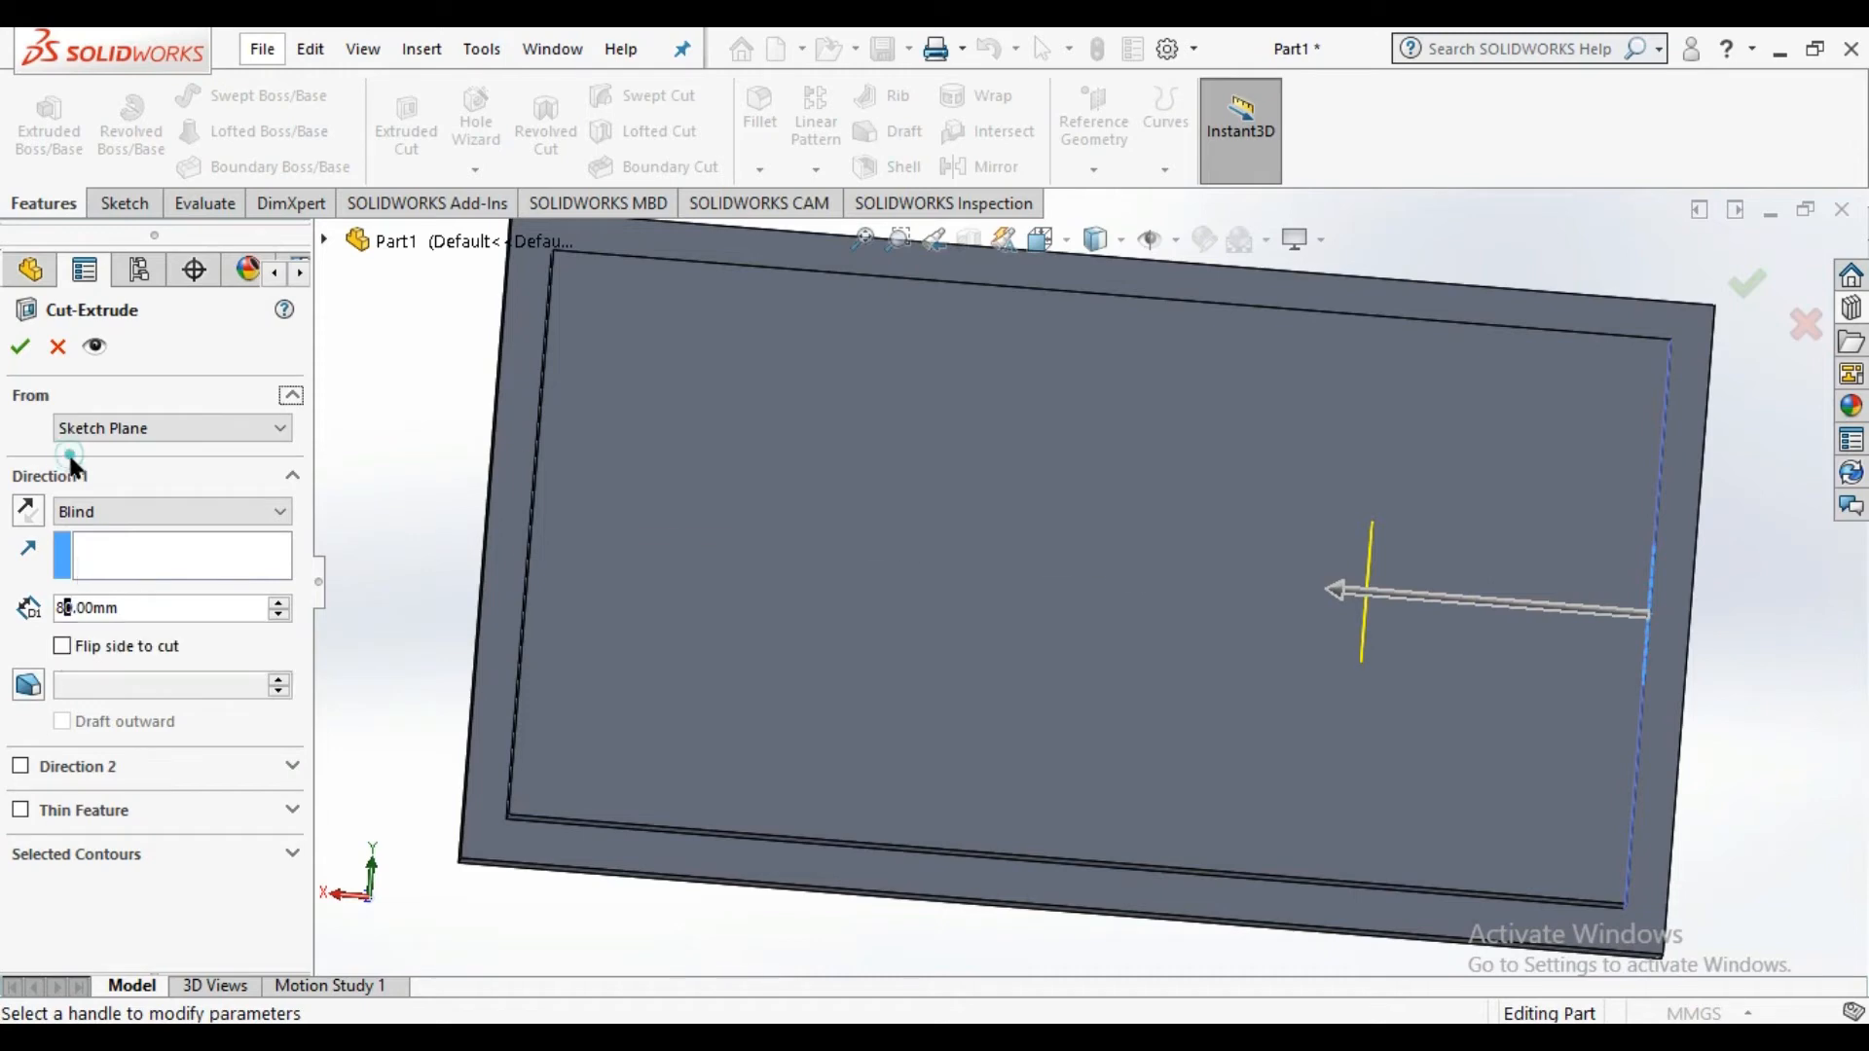
left_click(18, 348)
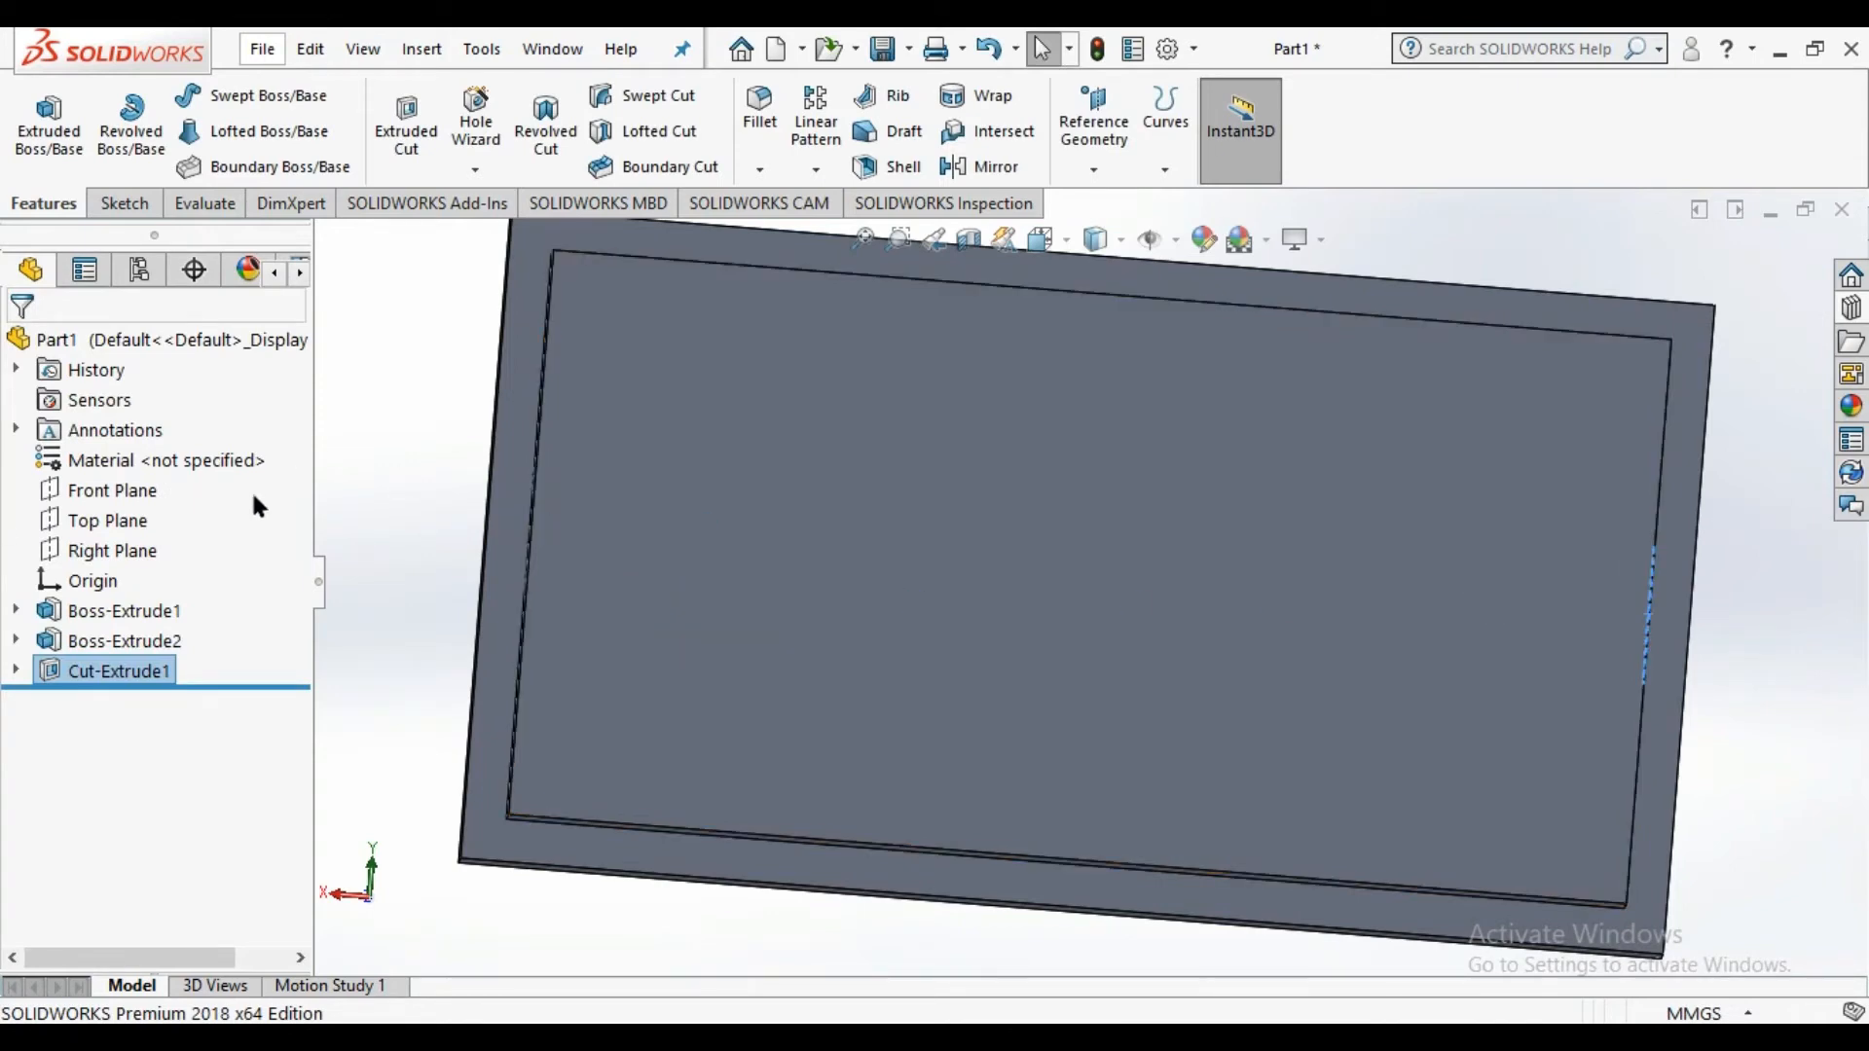
Start a Thread feature and select the hole's circular edge on the smaller block's side face as its location
middle_click_drag(1343, 655, 1110, 623)
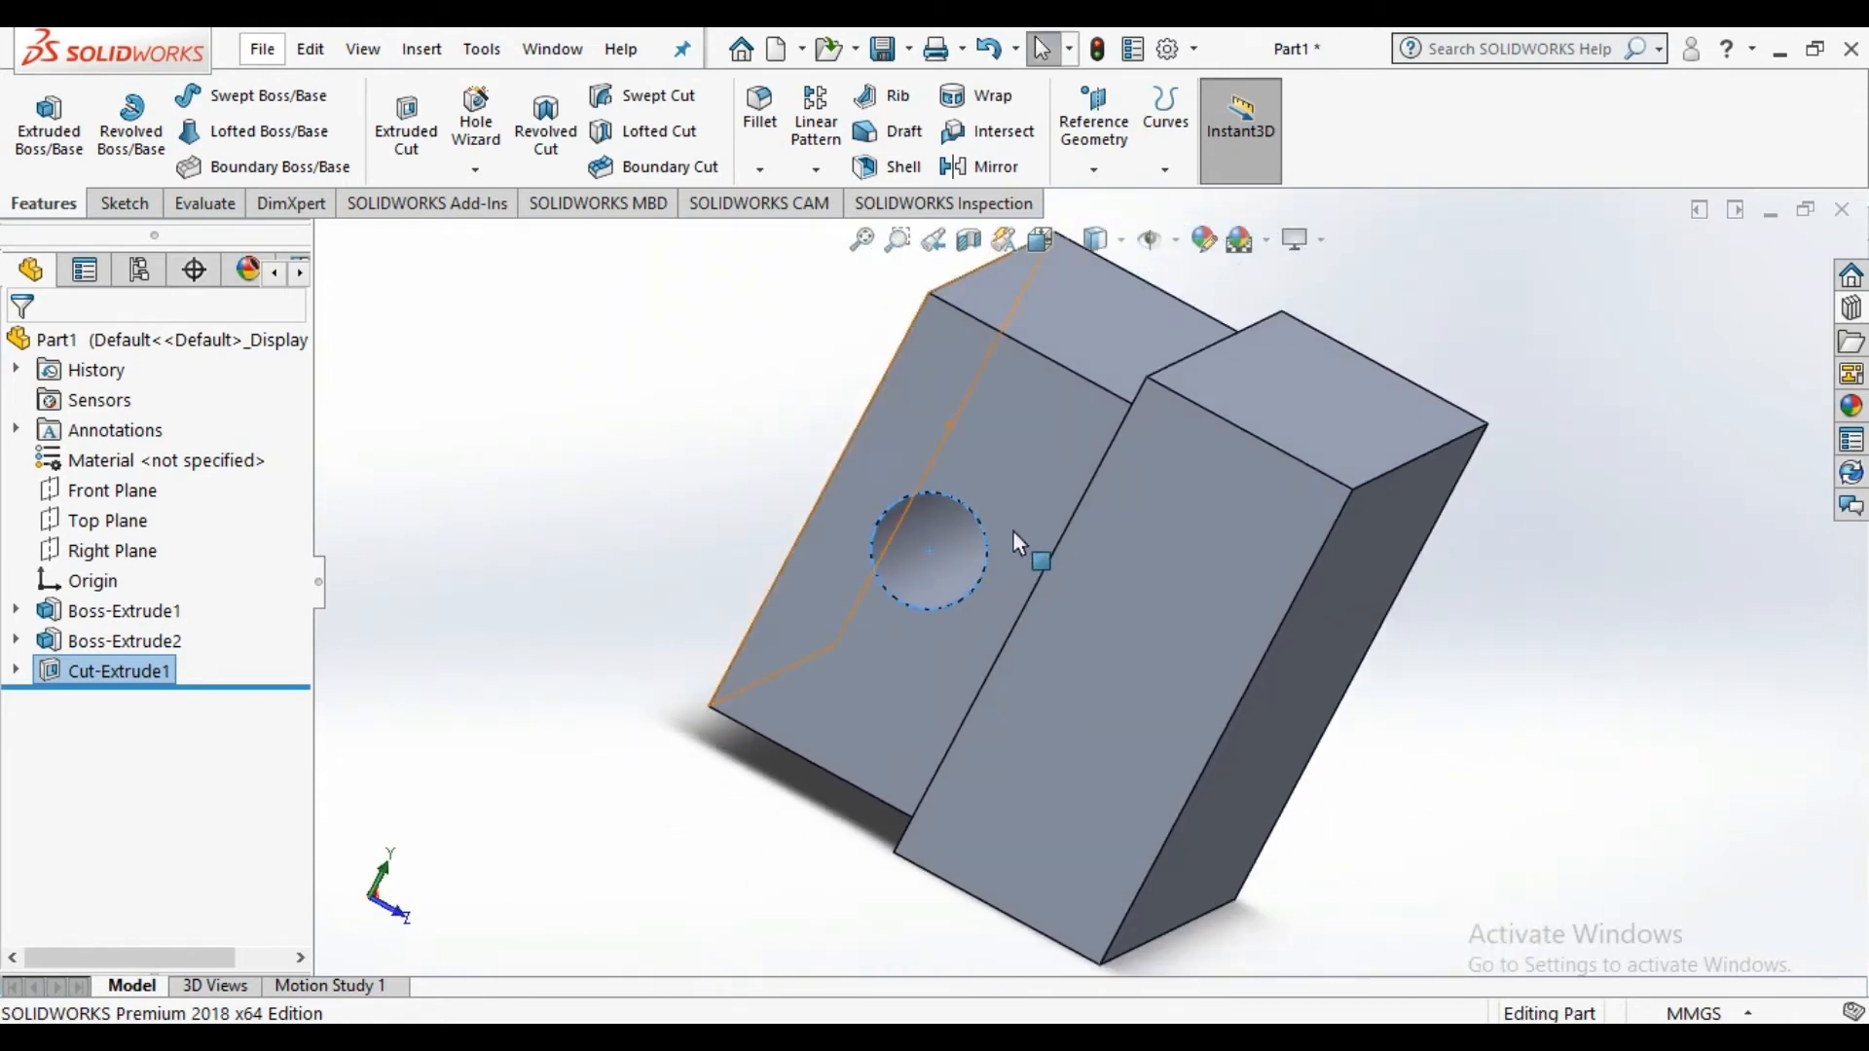
middle_click_drag(593, 434, 876, 589)
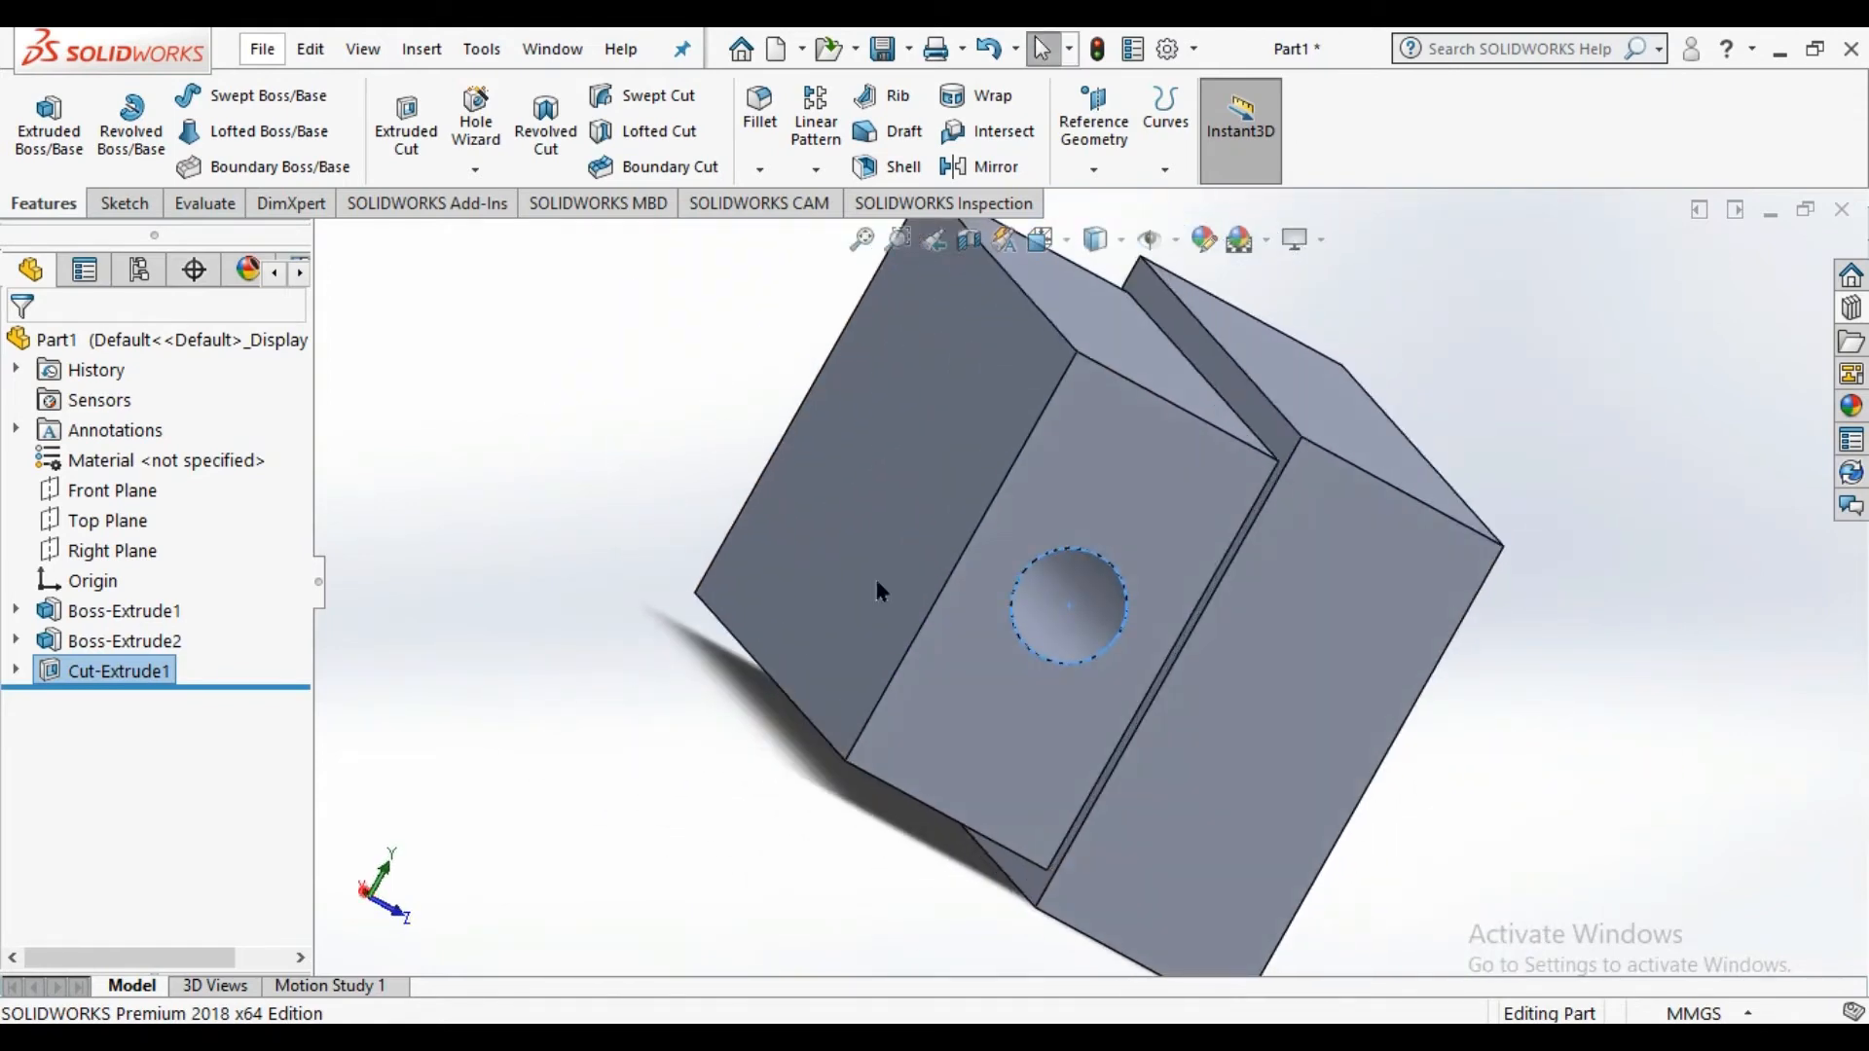
scroll(1061, 612, "down", 2)
middle_click(1053, 582)
middle_click_drag(1052, 582, 959, 526)
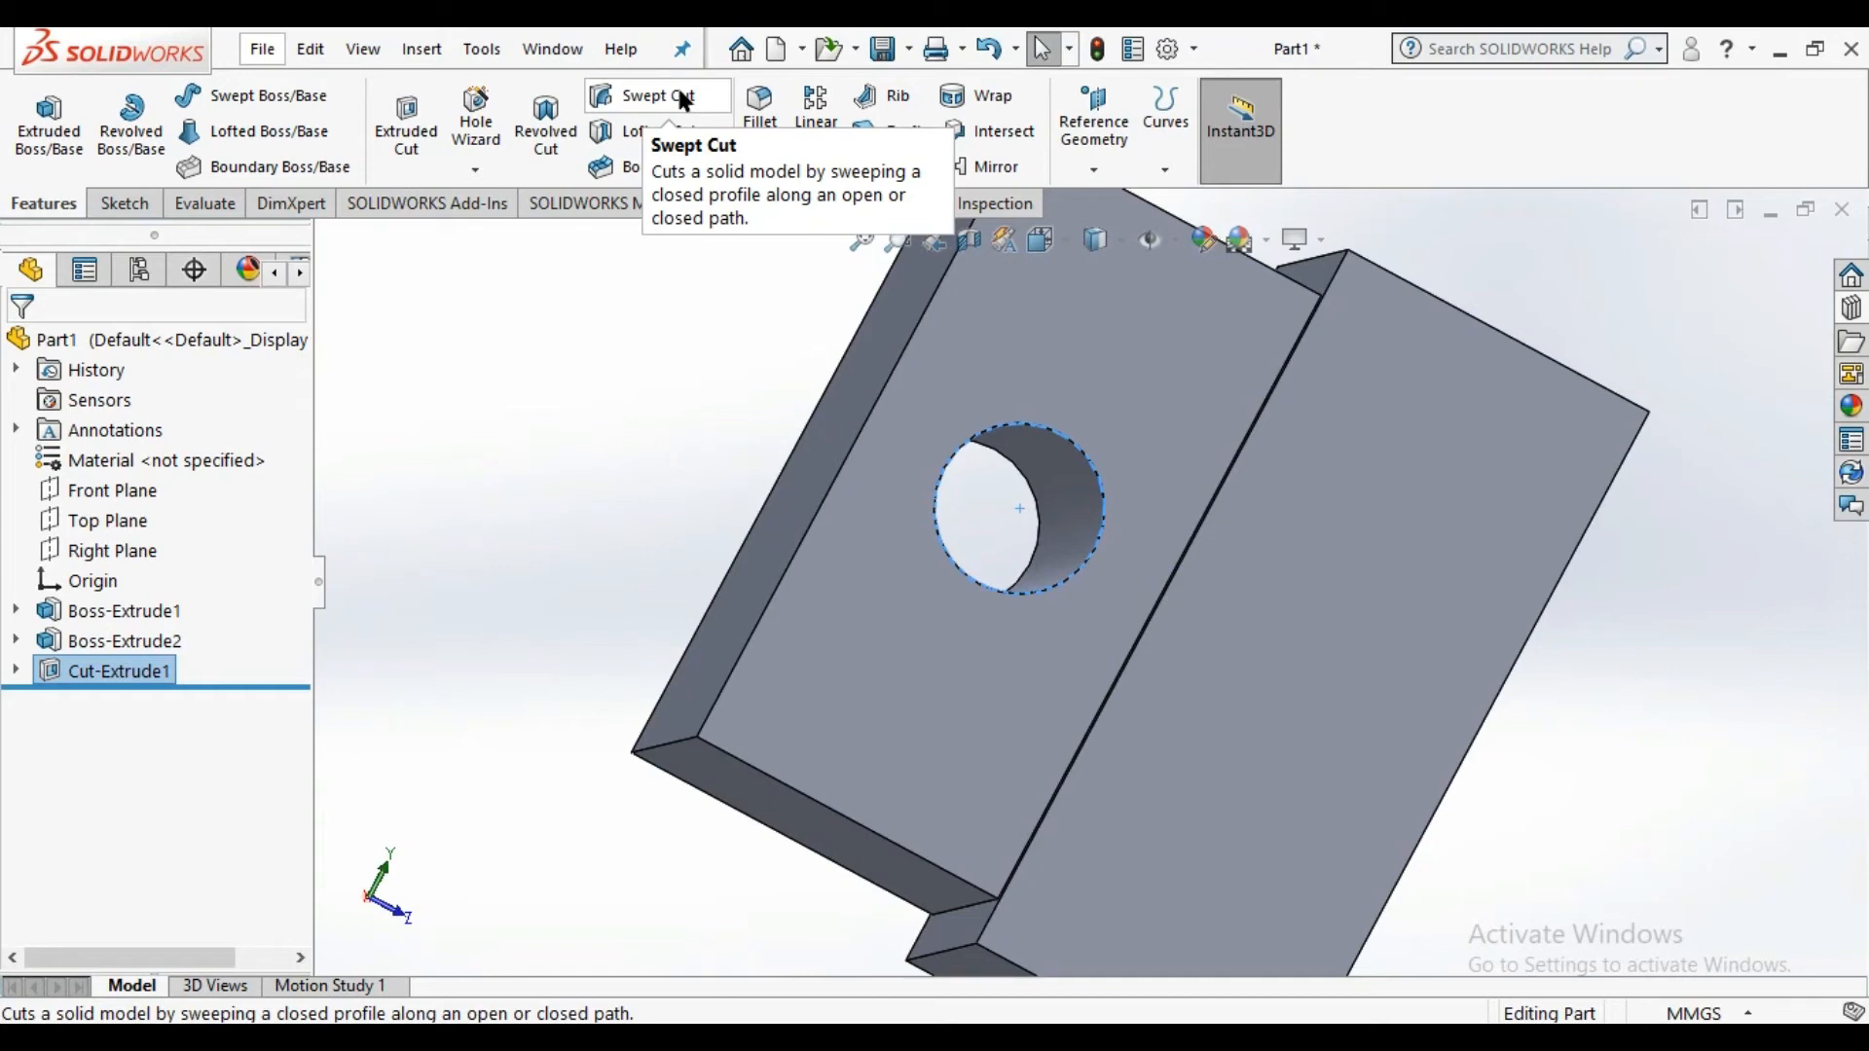
left_click(1166, 167)
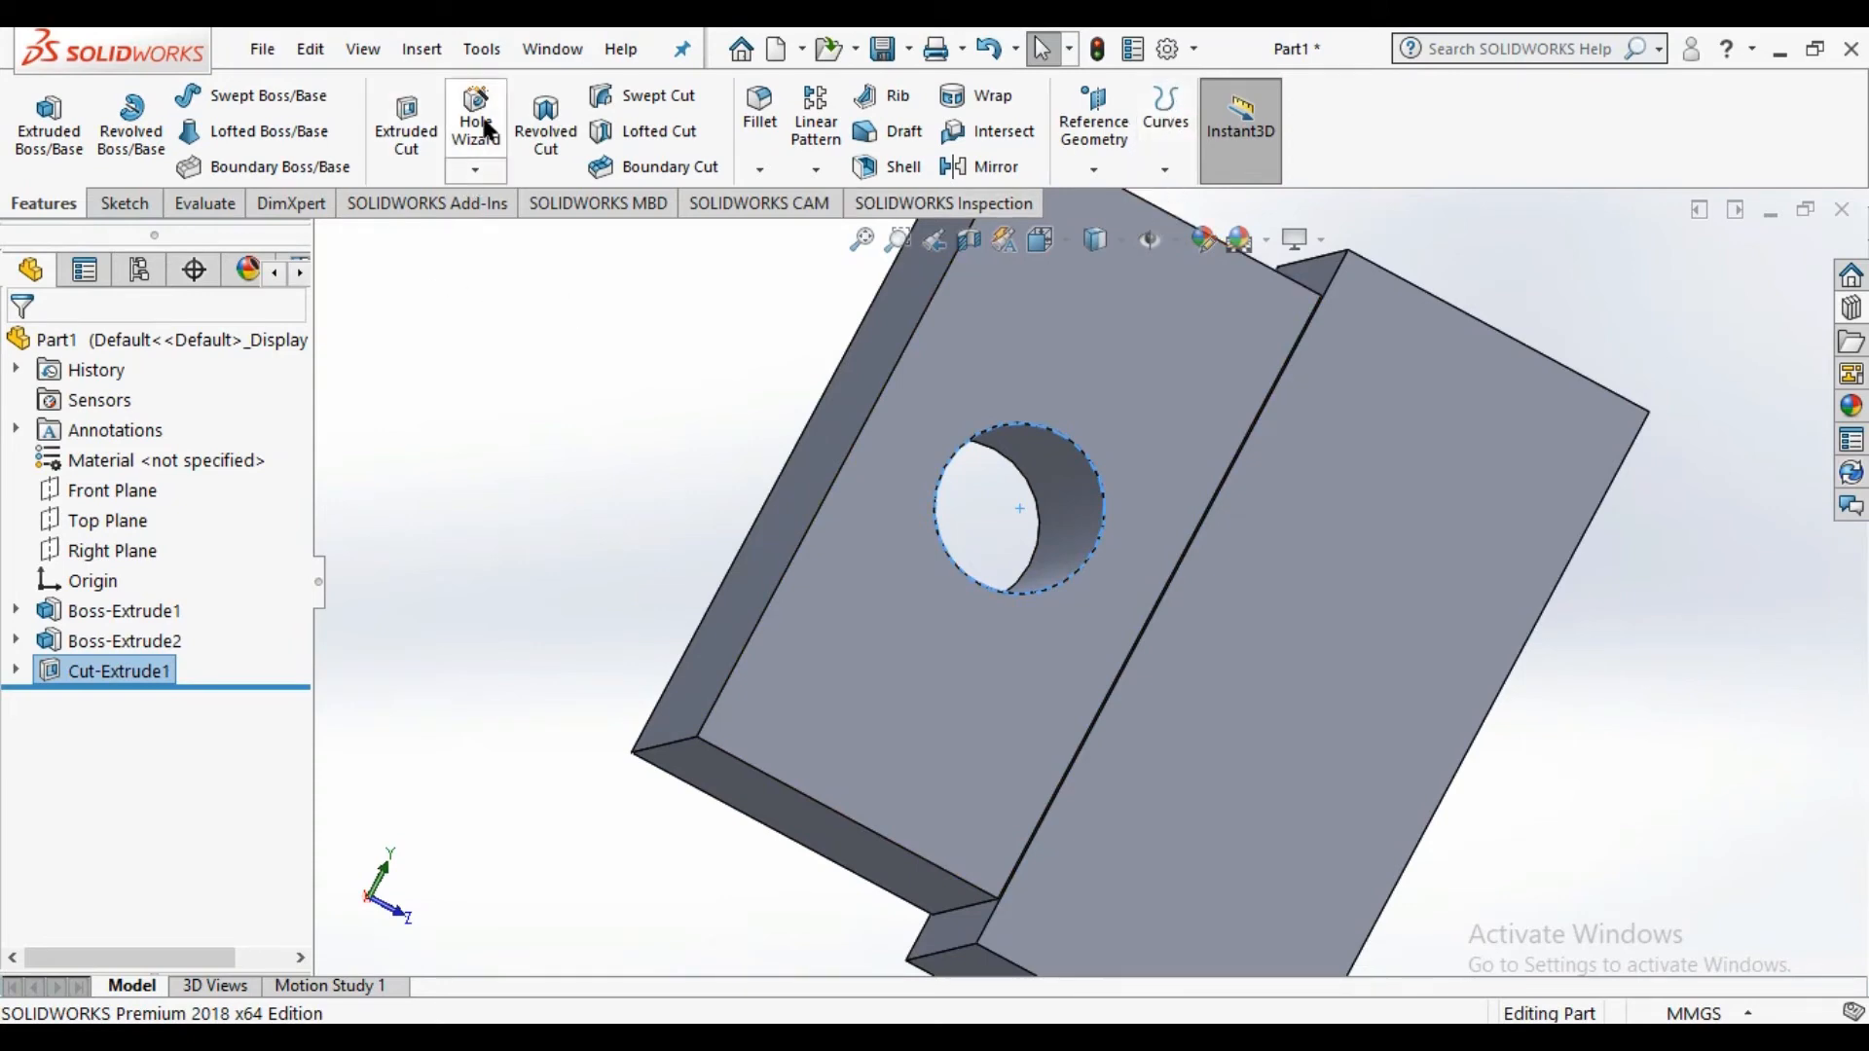
left_click(476, 170)
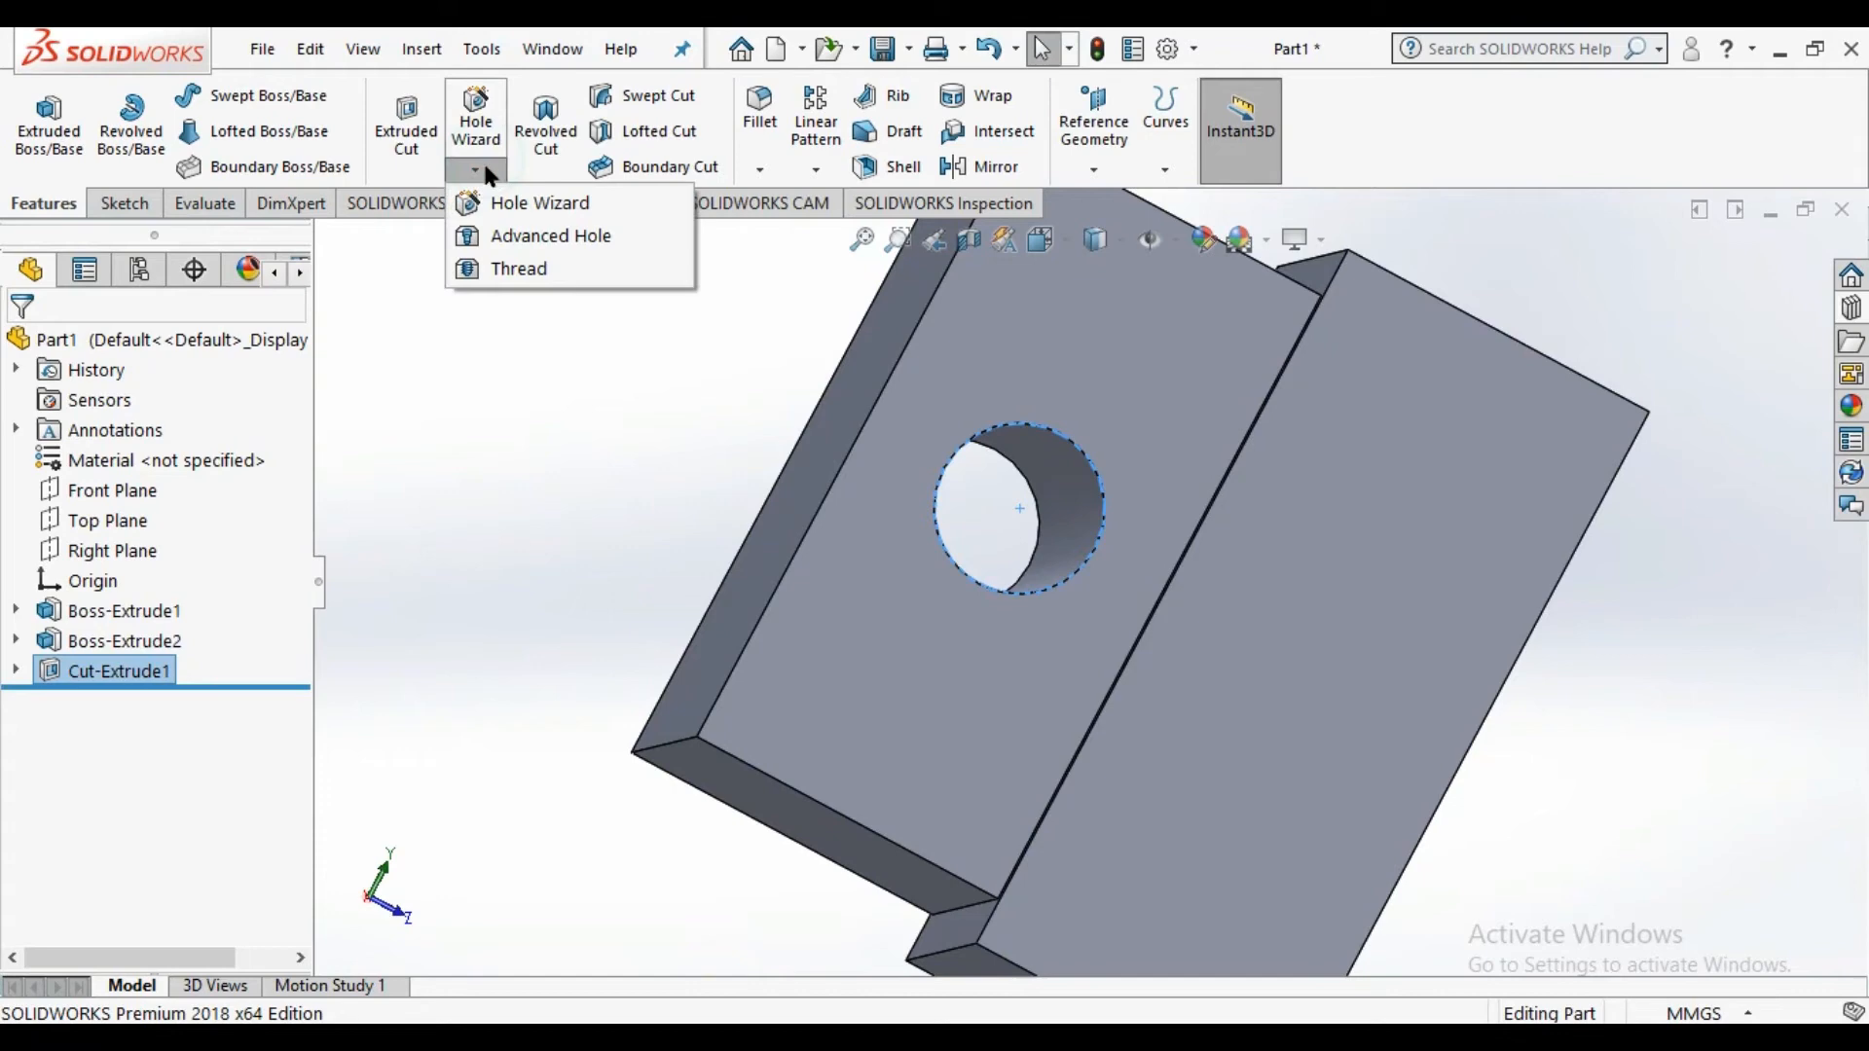
left_click(505, 272)
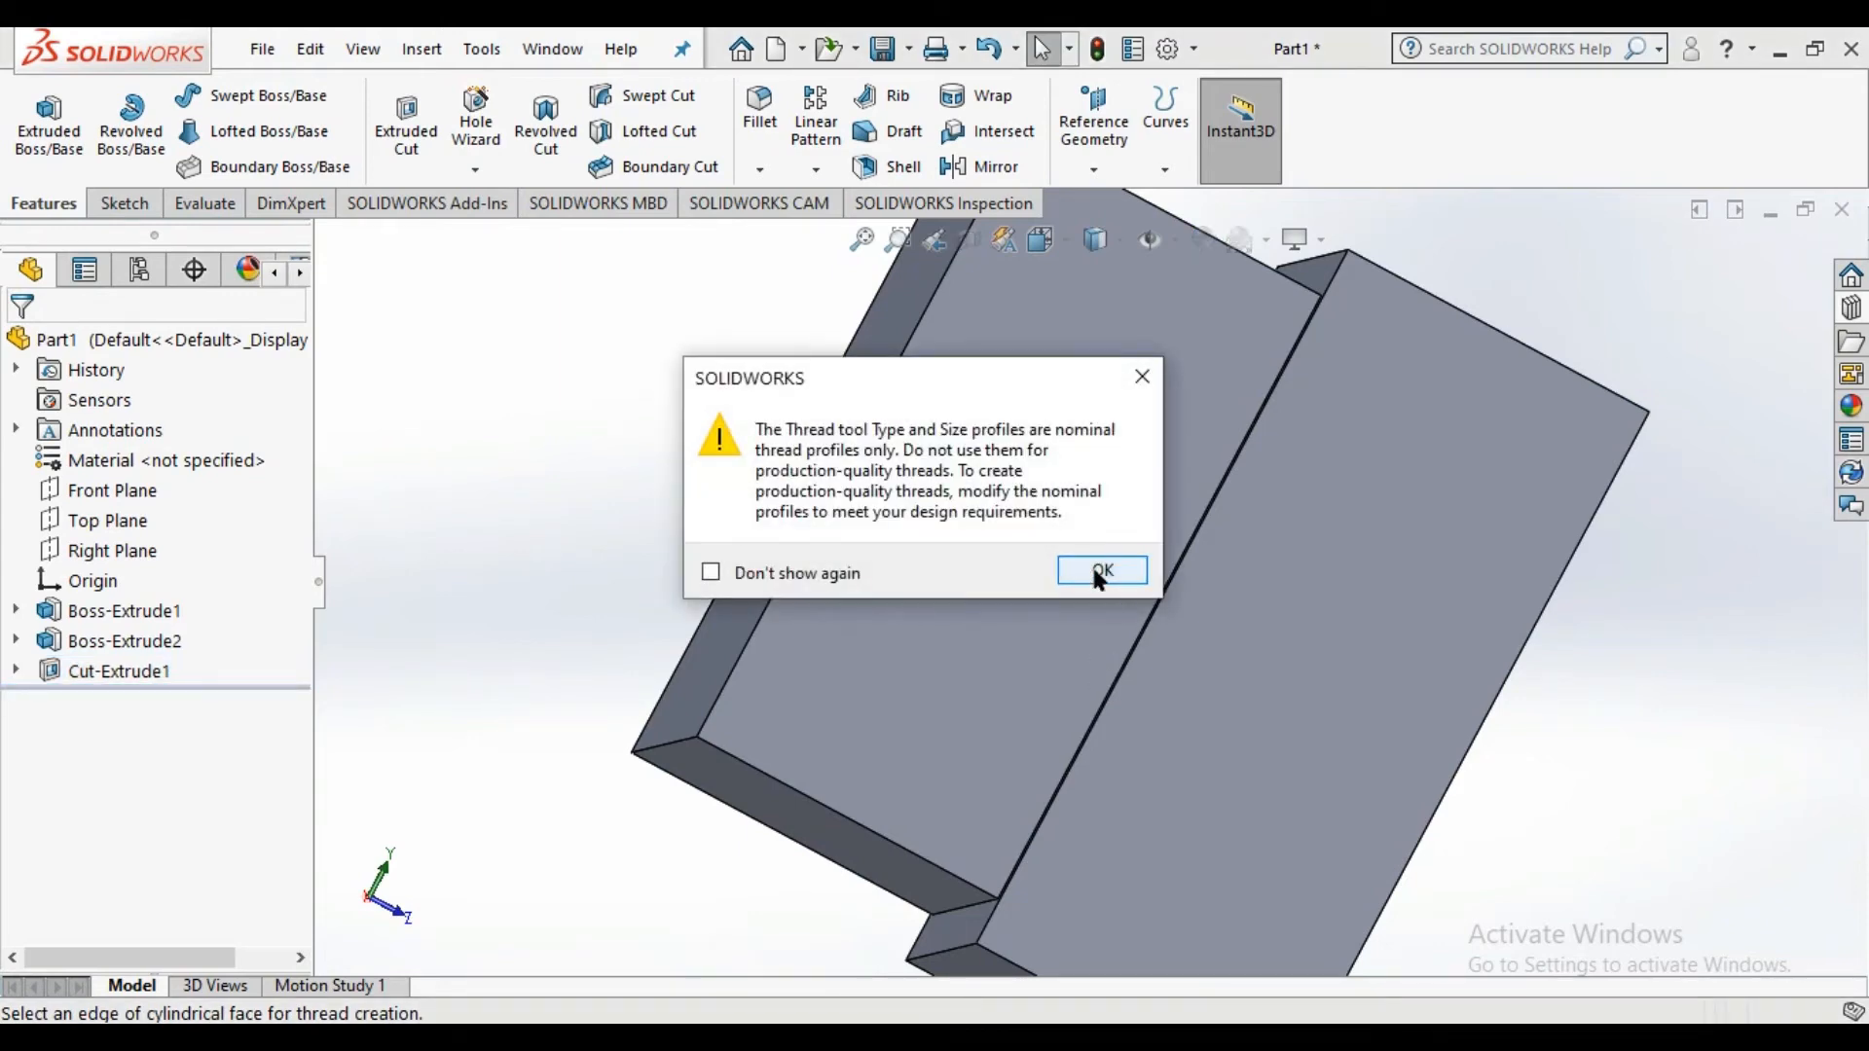
left_click(1095, 573)
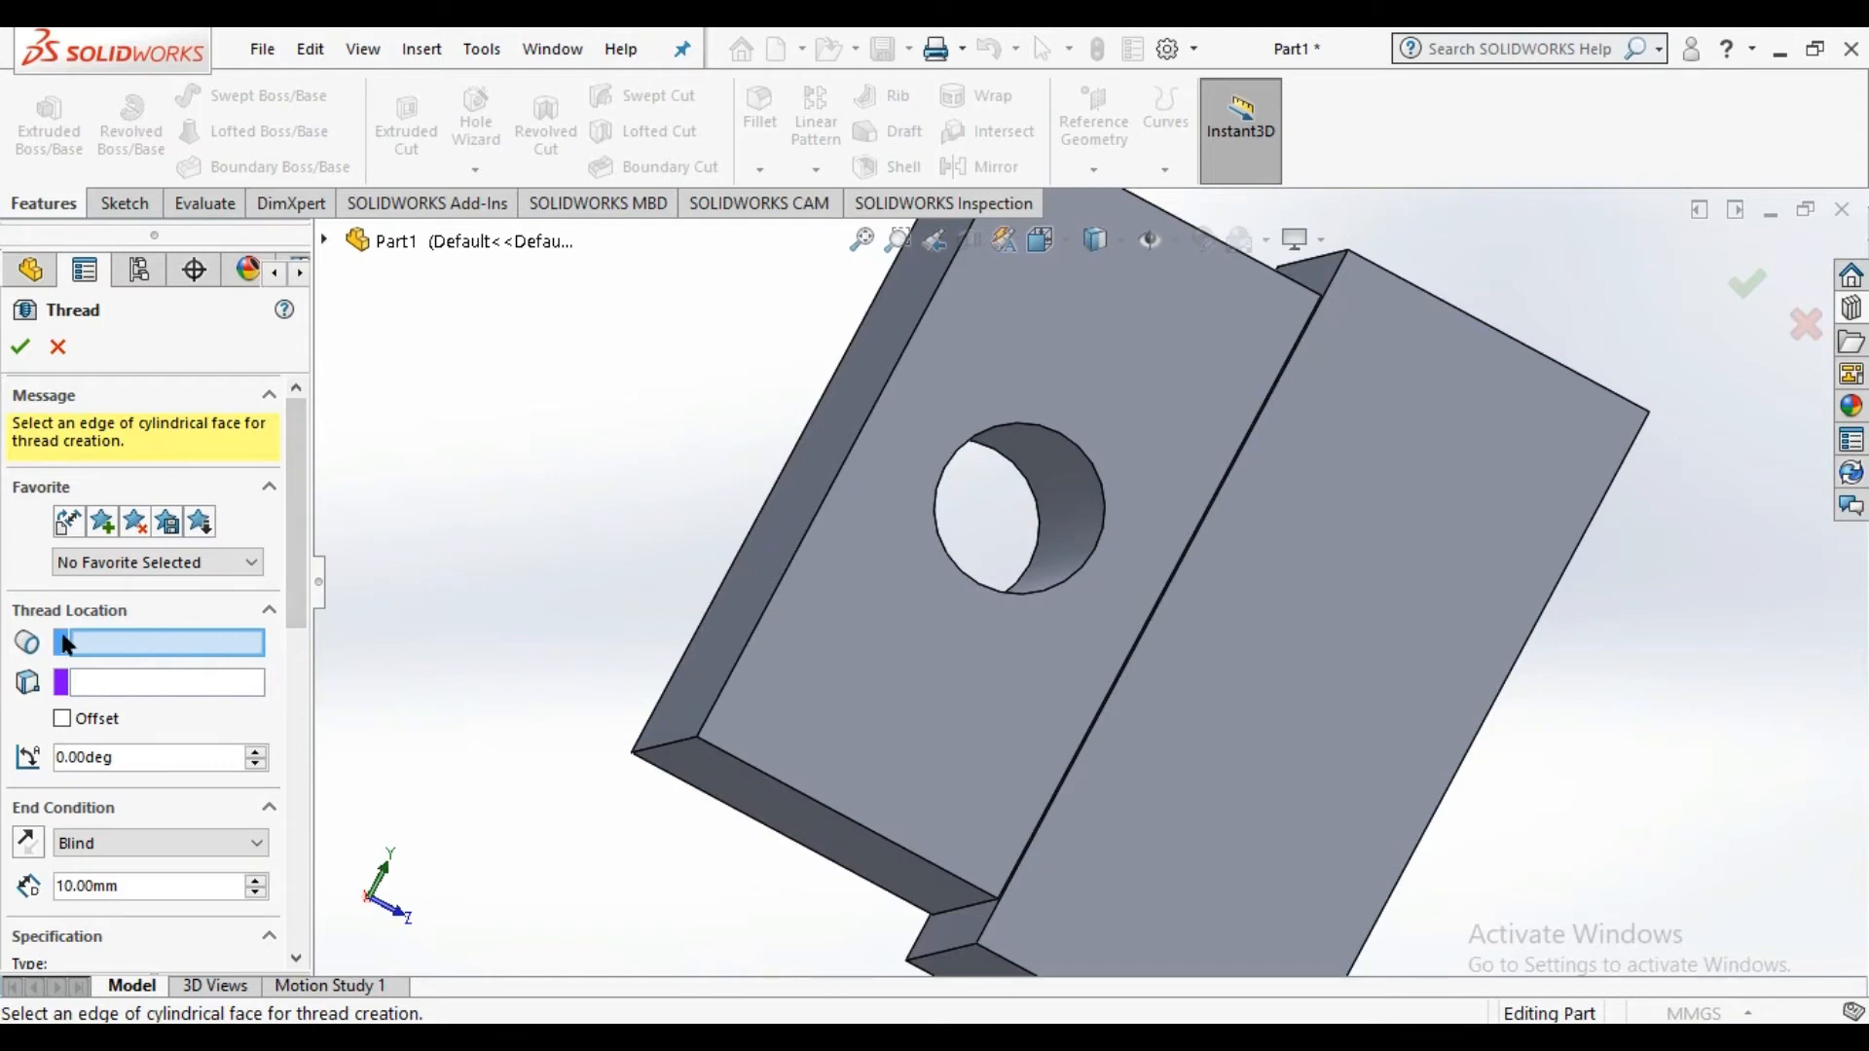
left_click(134, 644)
middle_click_drag(1060, 498, 1087, 505)
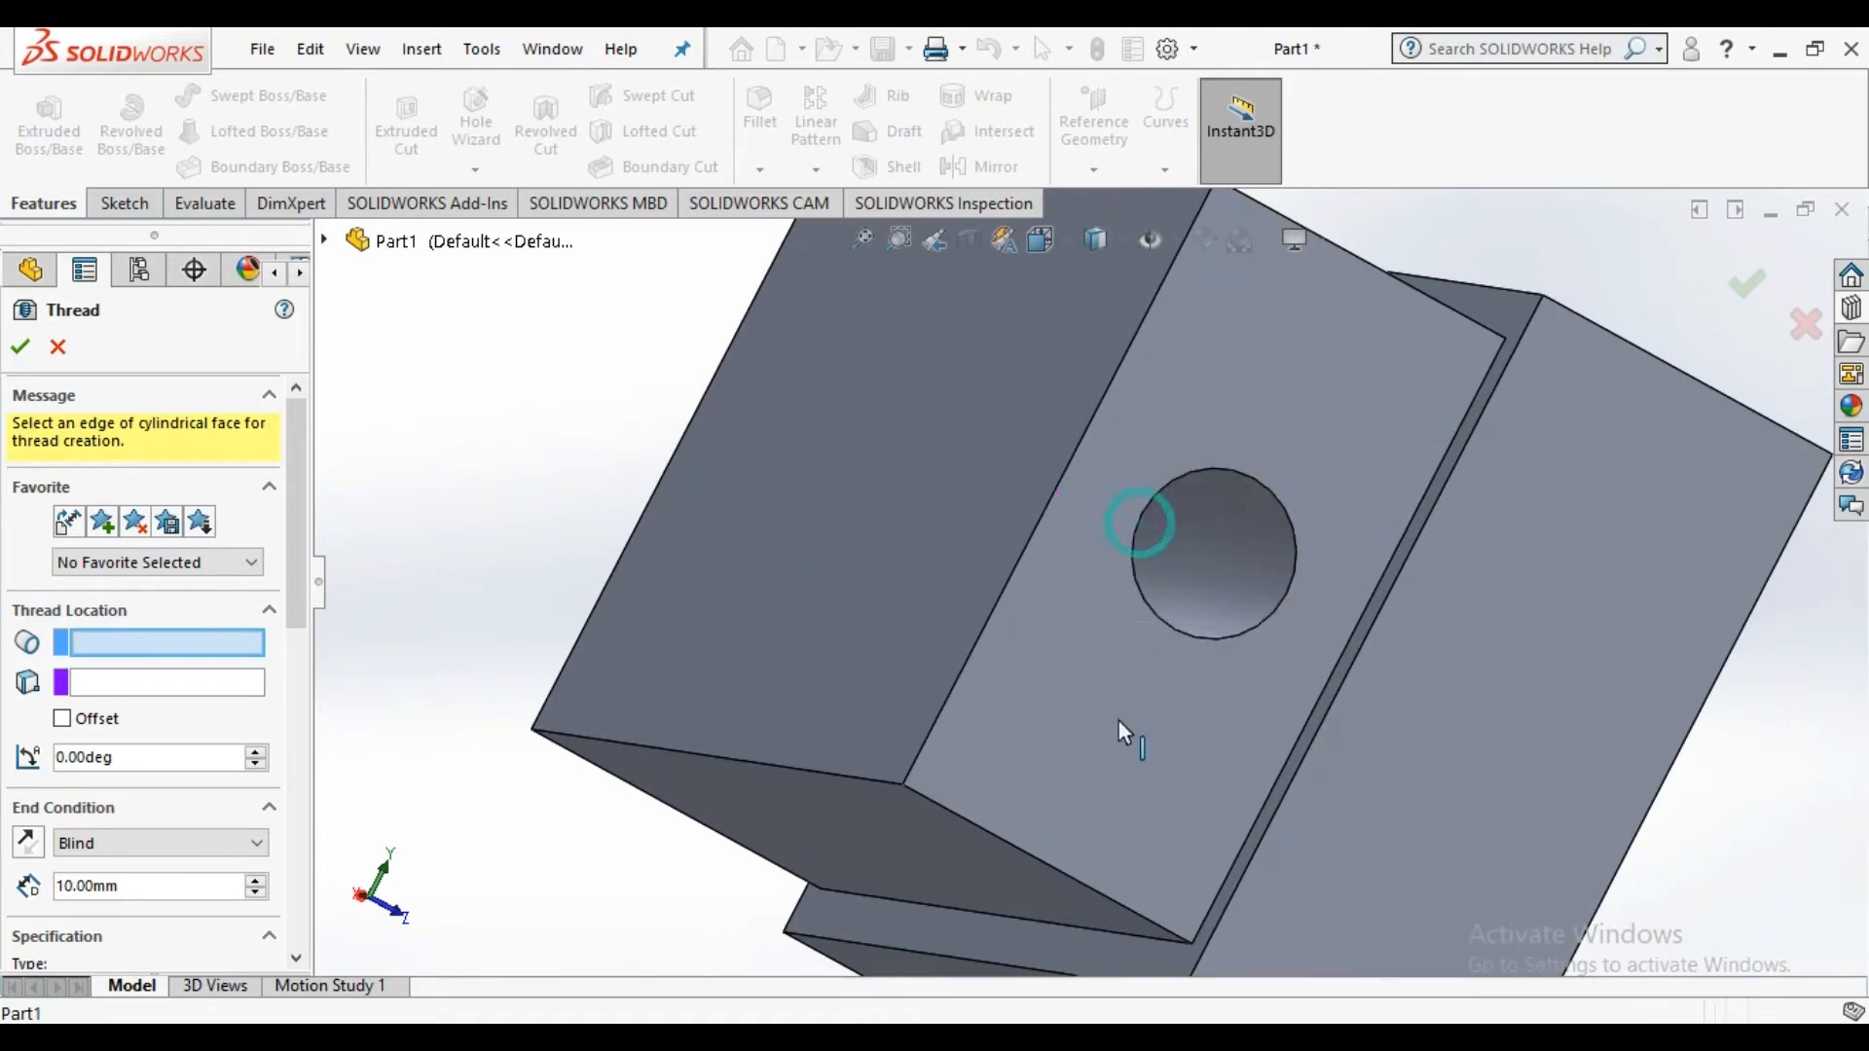
left_click(982, 761)
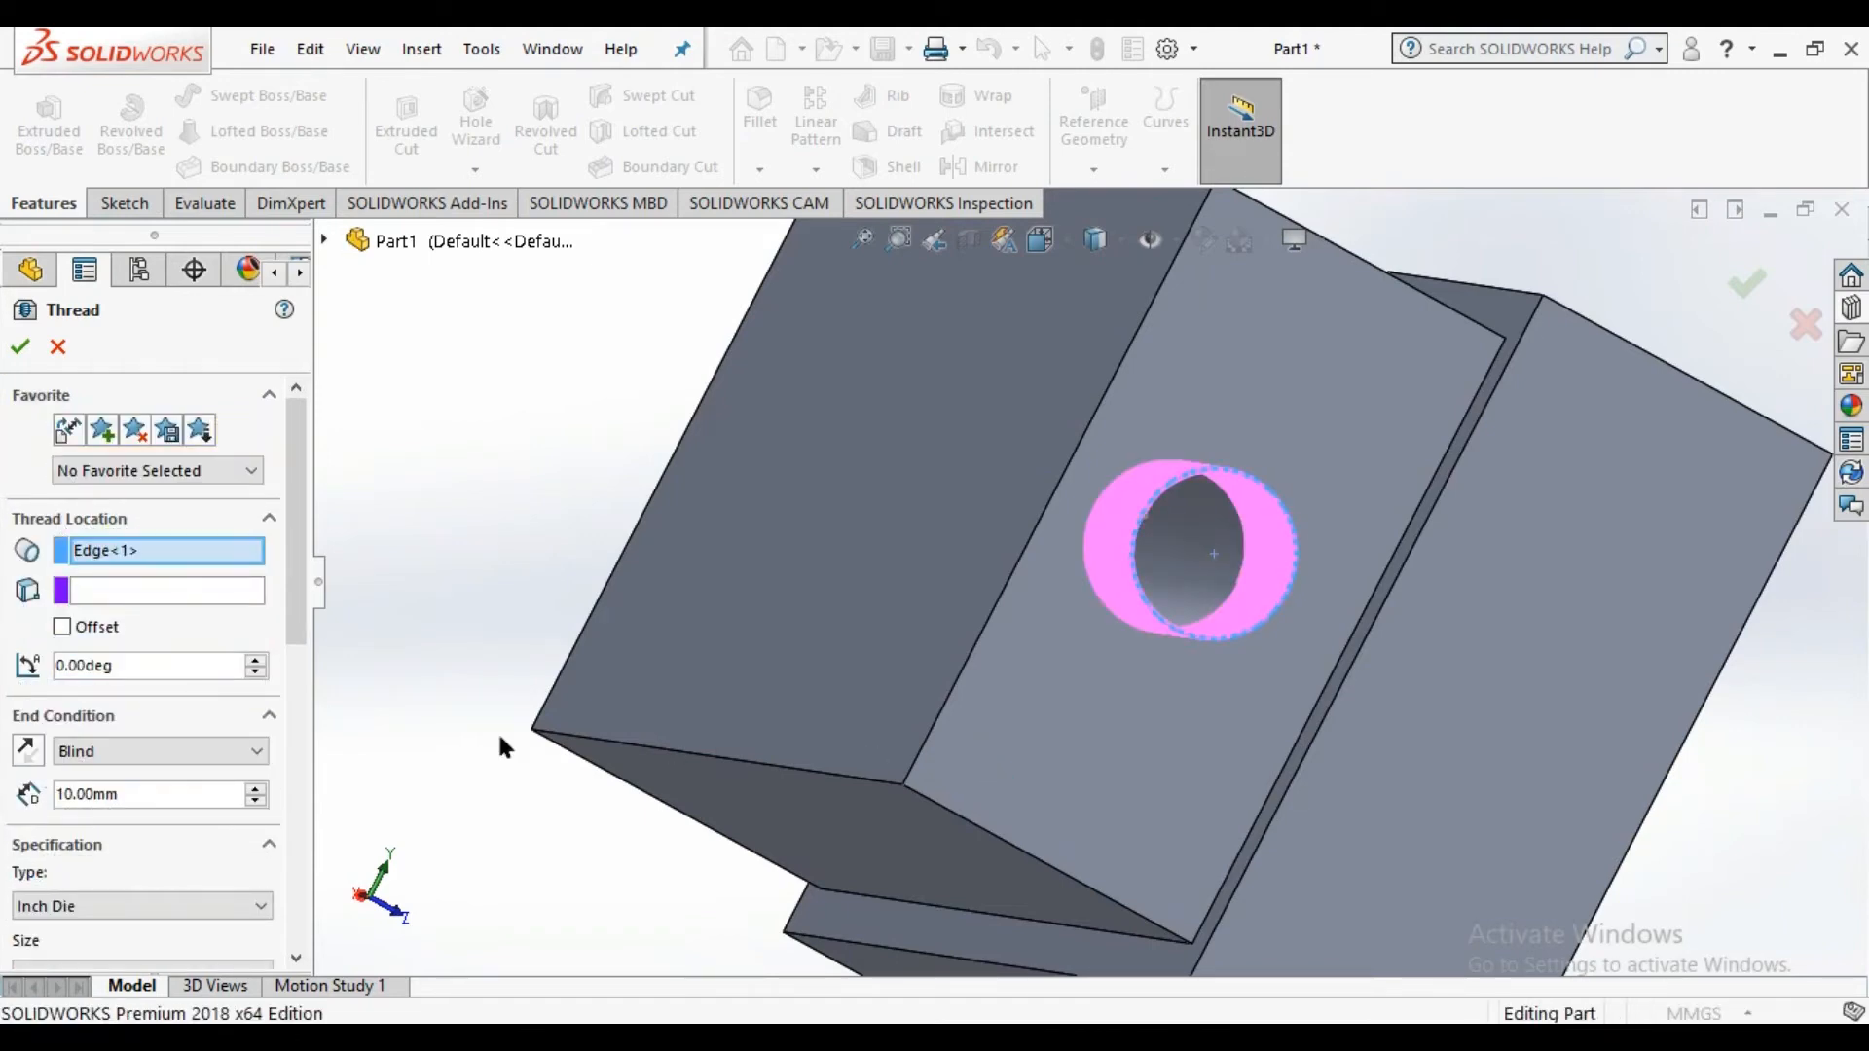
Set the thread type to Metric Tap and the size to M20x2.5, and create the cut thread in the hole
left_click_drag(294, 555, 302, 636)
mouse_move(1226, 697)
middle_mouse_down()
mouse_move(1152, 680)
mouse_move(1197, 667)
mouse_move(1197, 688)
middle_mouse_up()
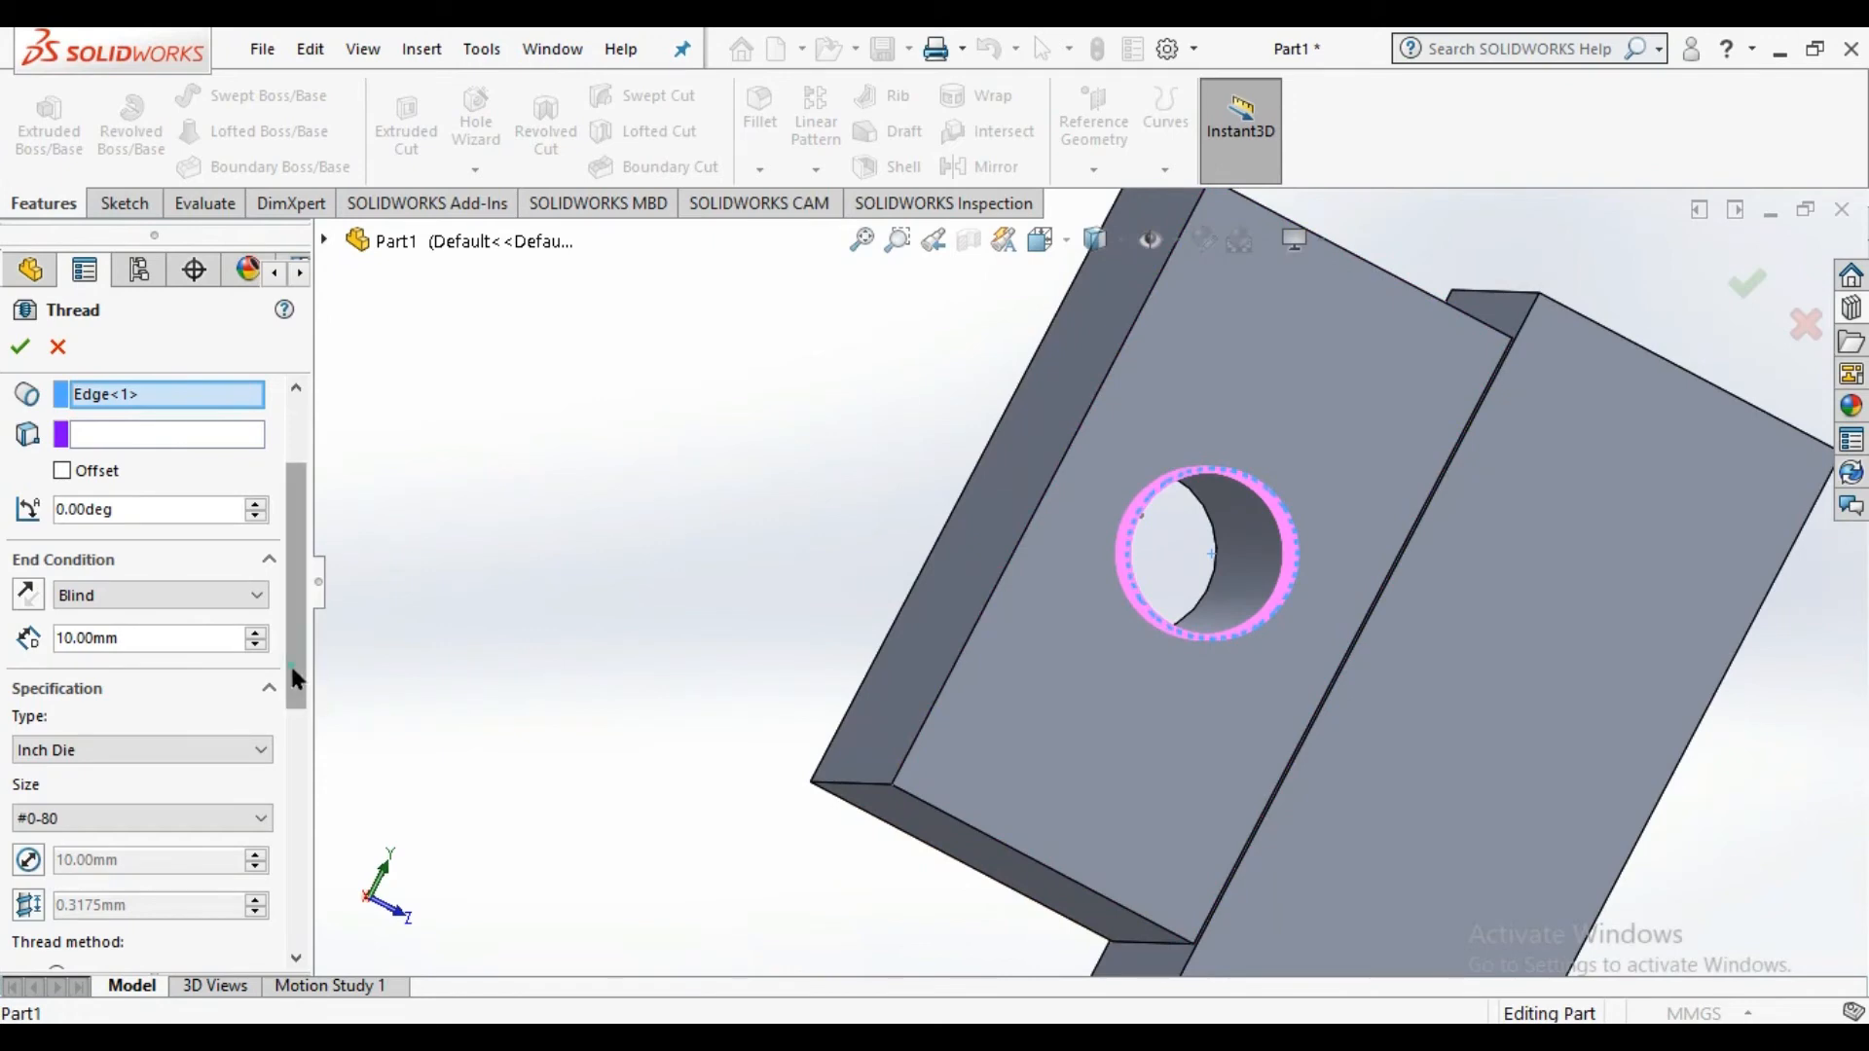
left_click_drag(289, 668, 303, 751)
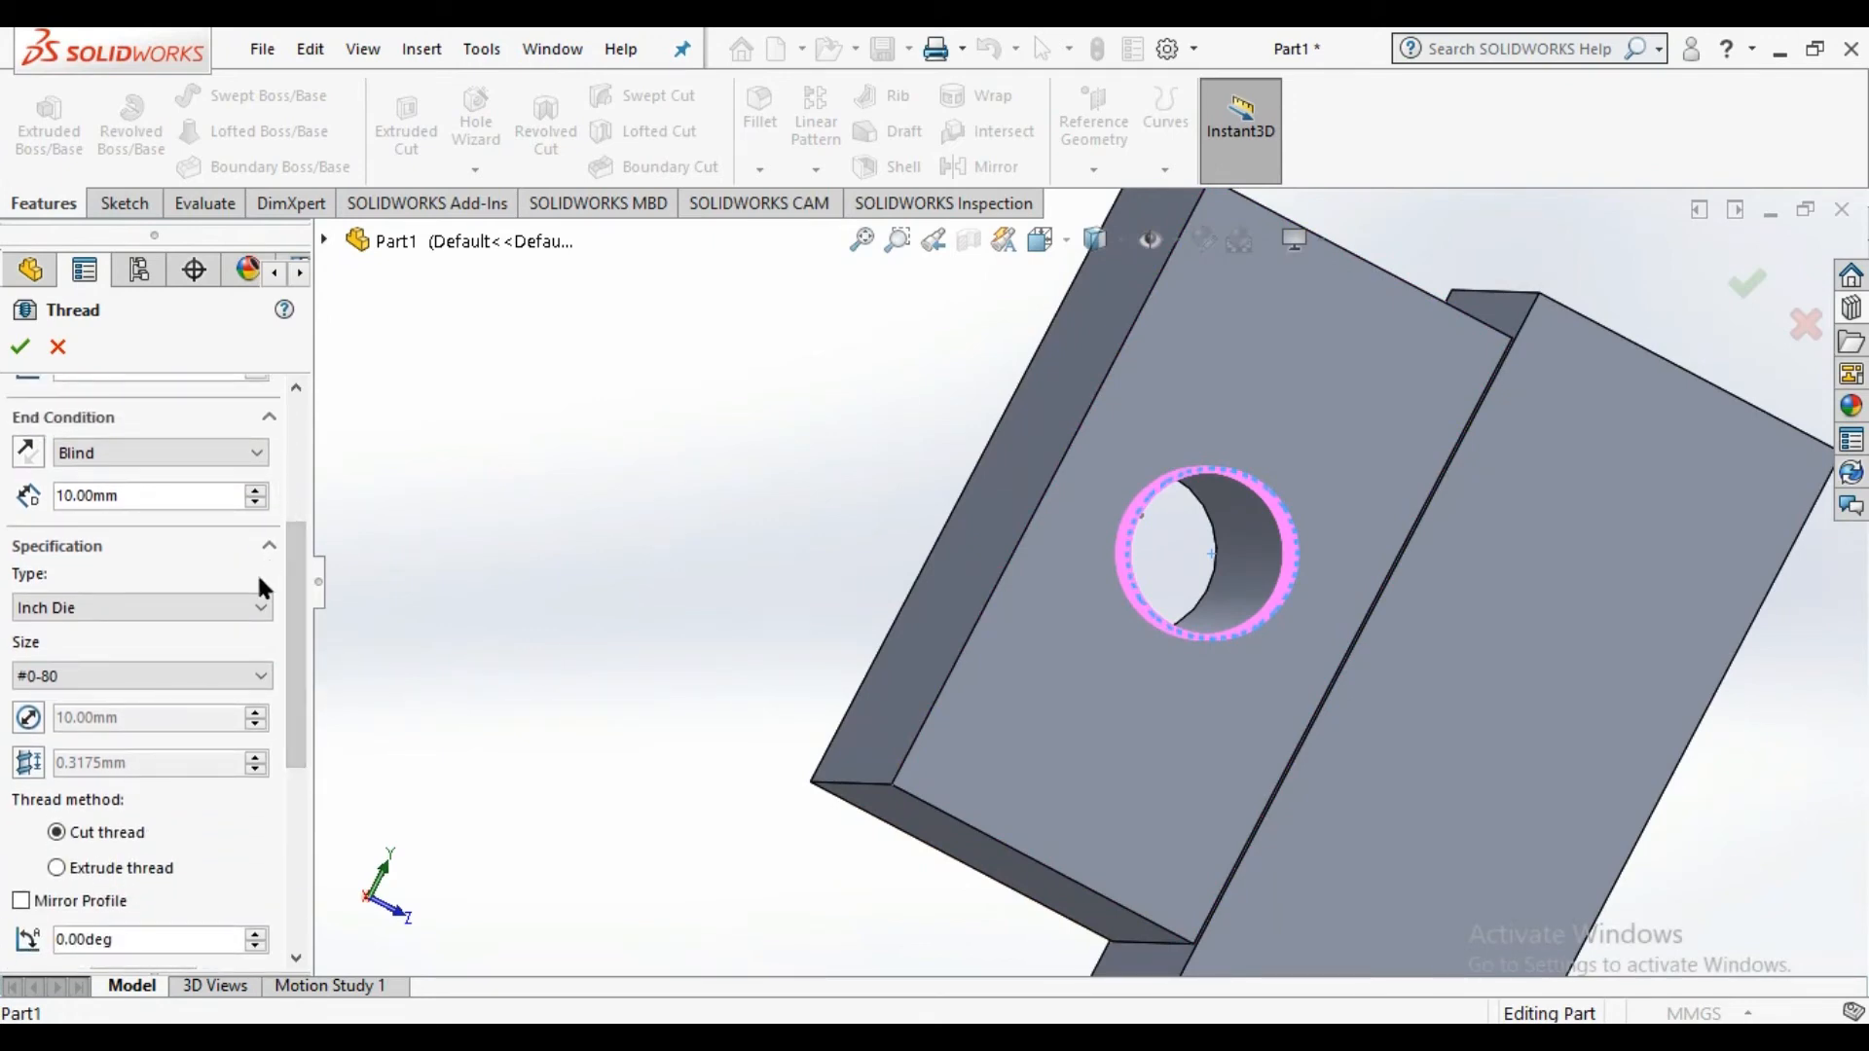
left_click(249, 606)
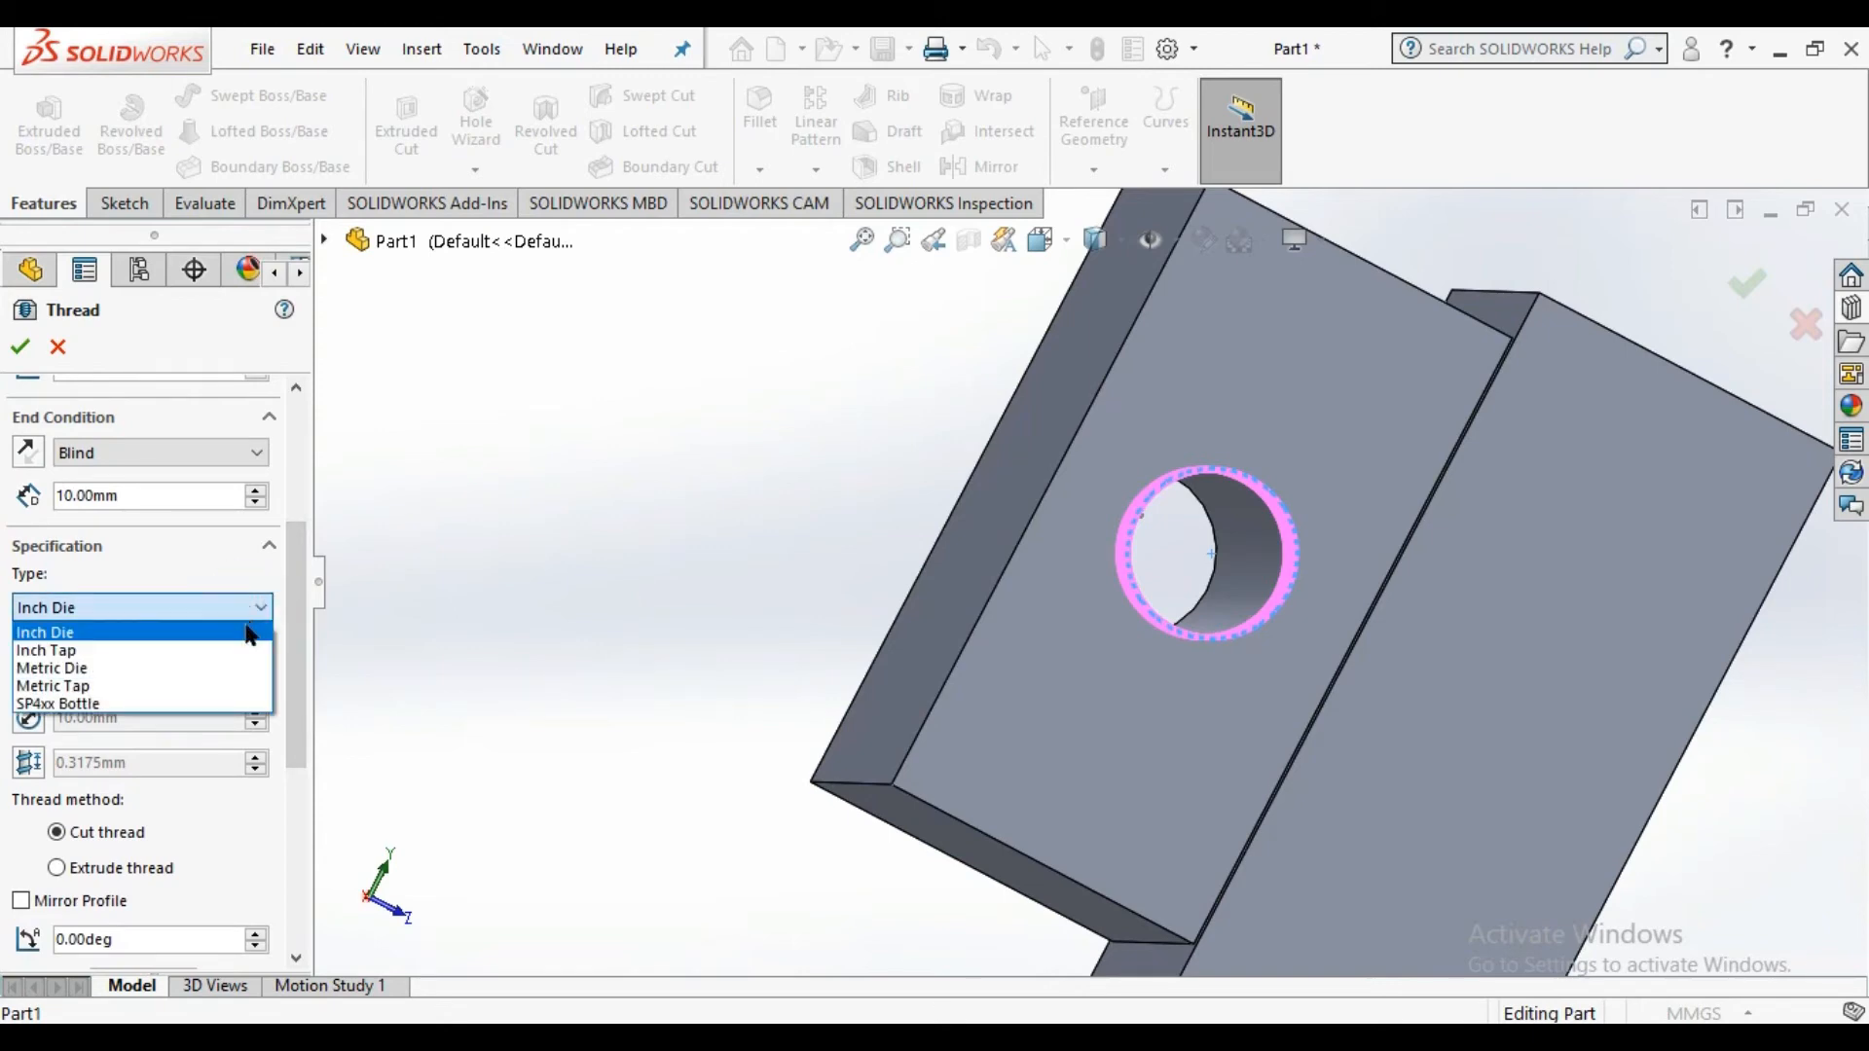
left_click(248, 687)
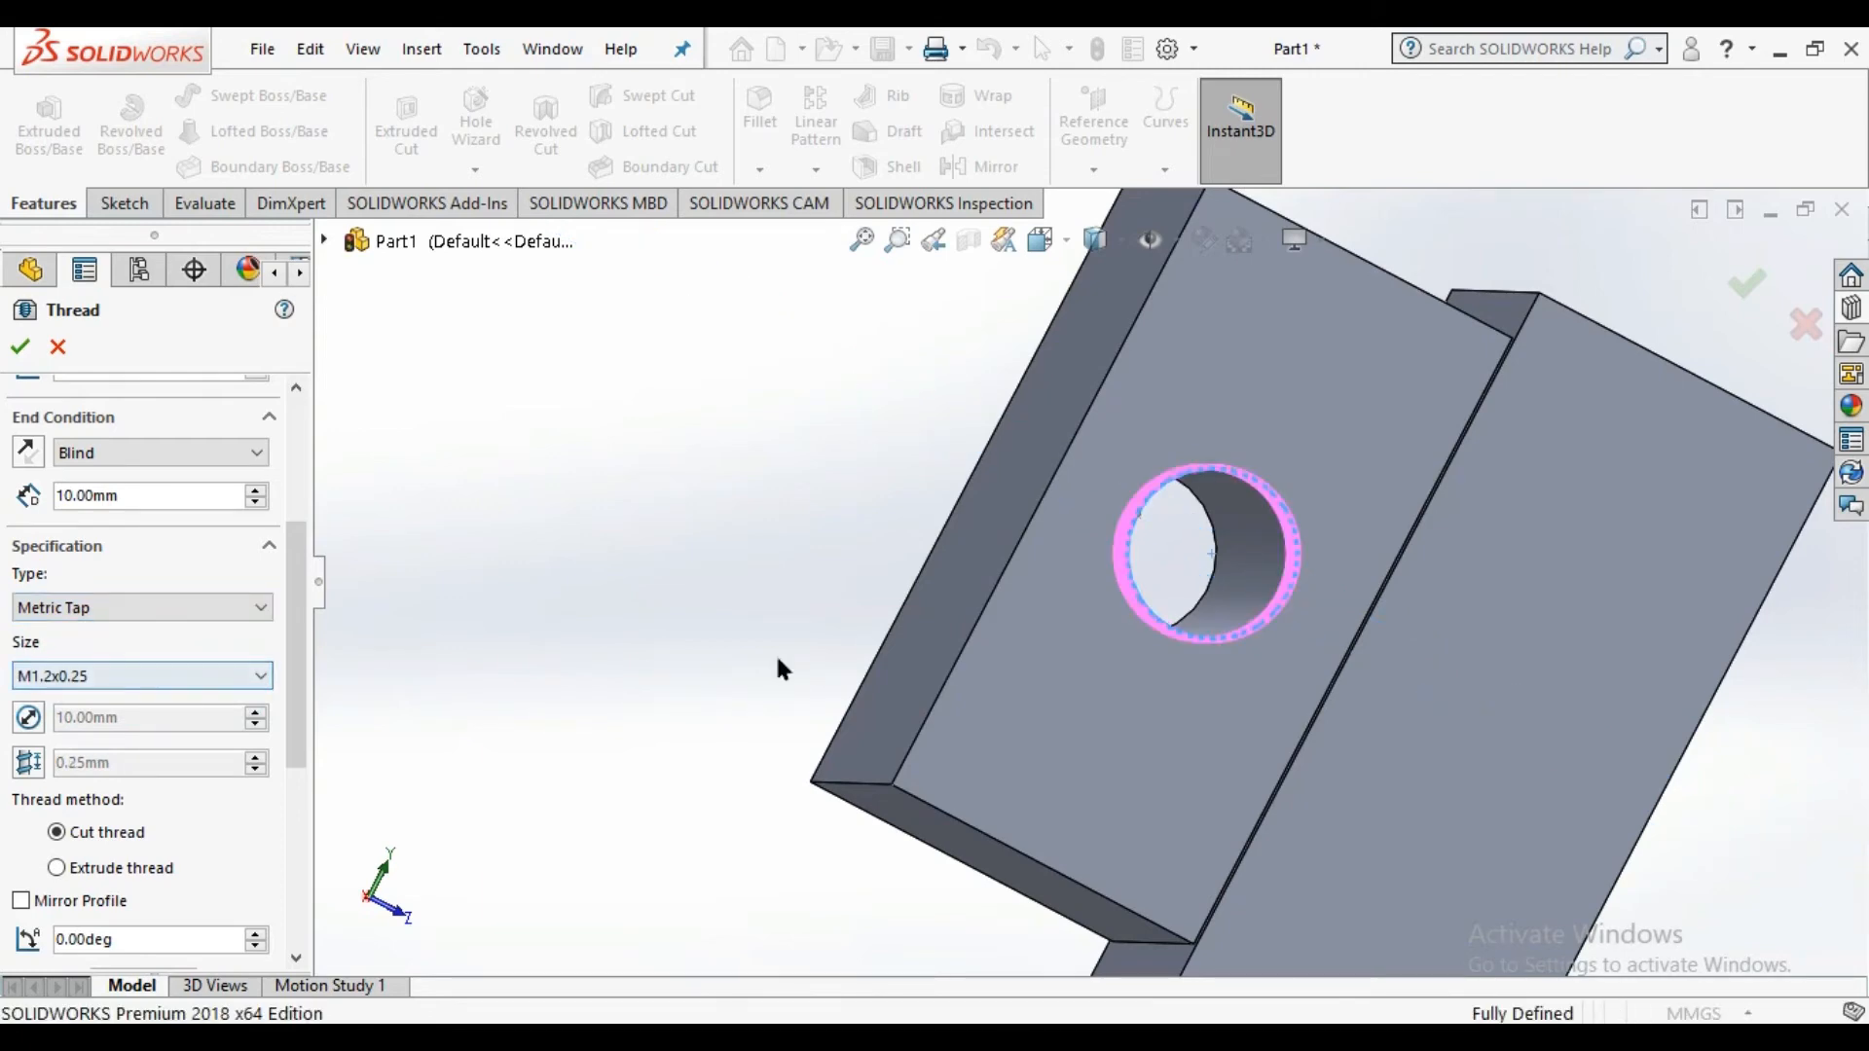
middle_click_drag(781, 635, 789, 588)
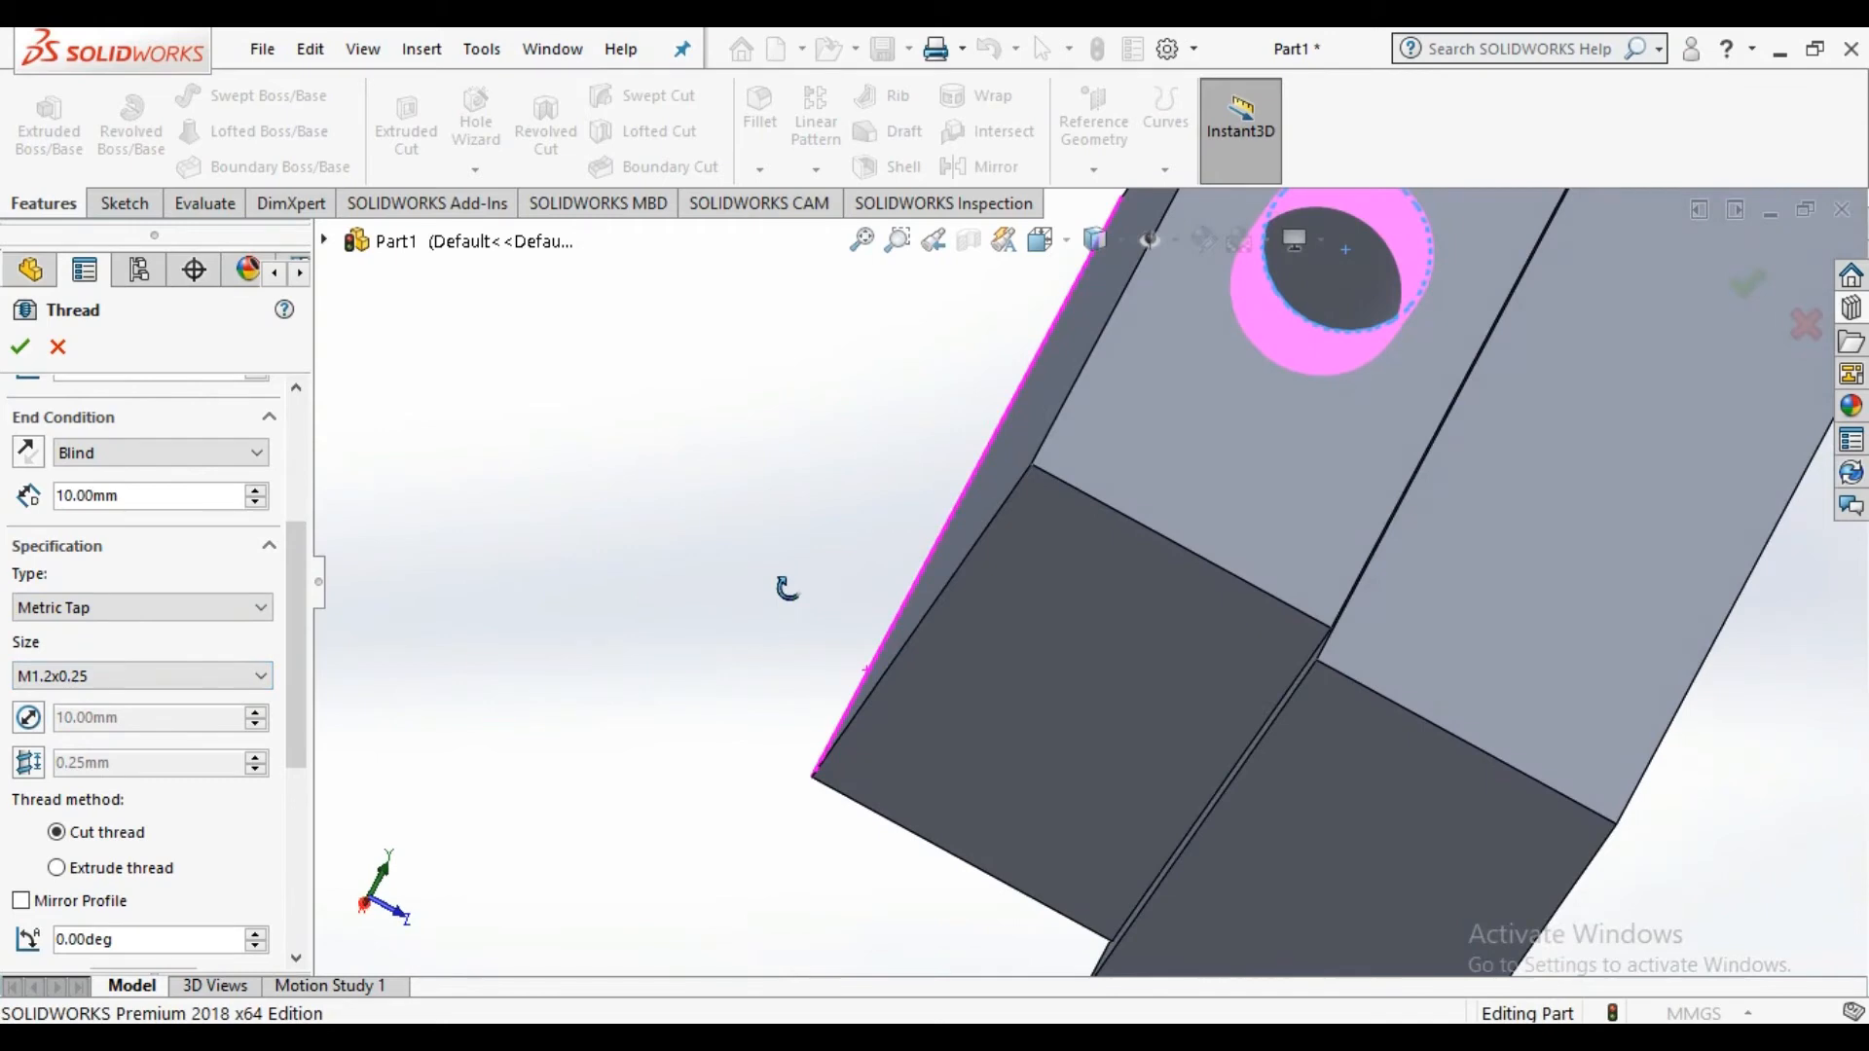
left_click(263, 672)
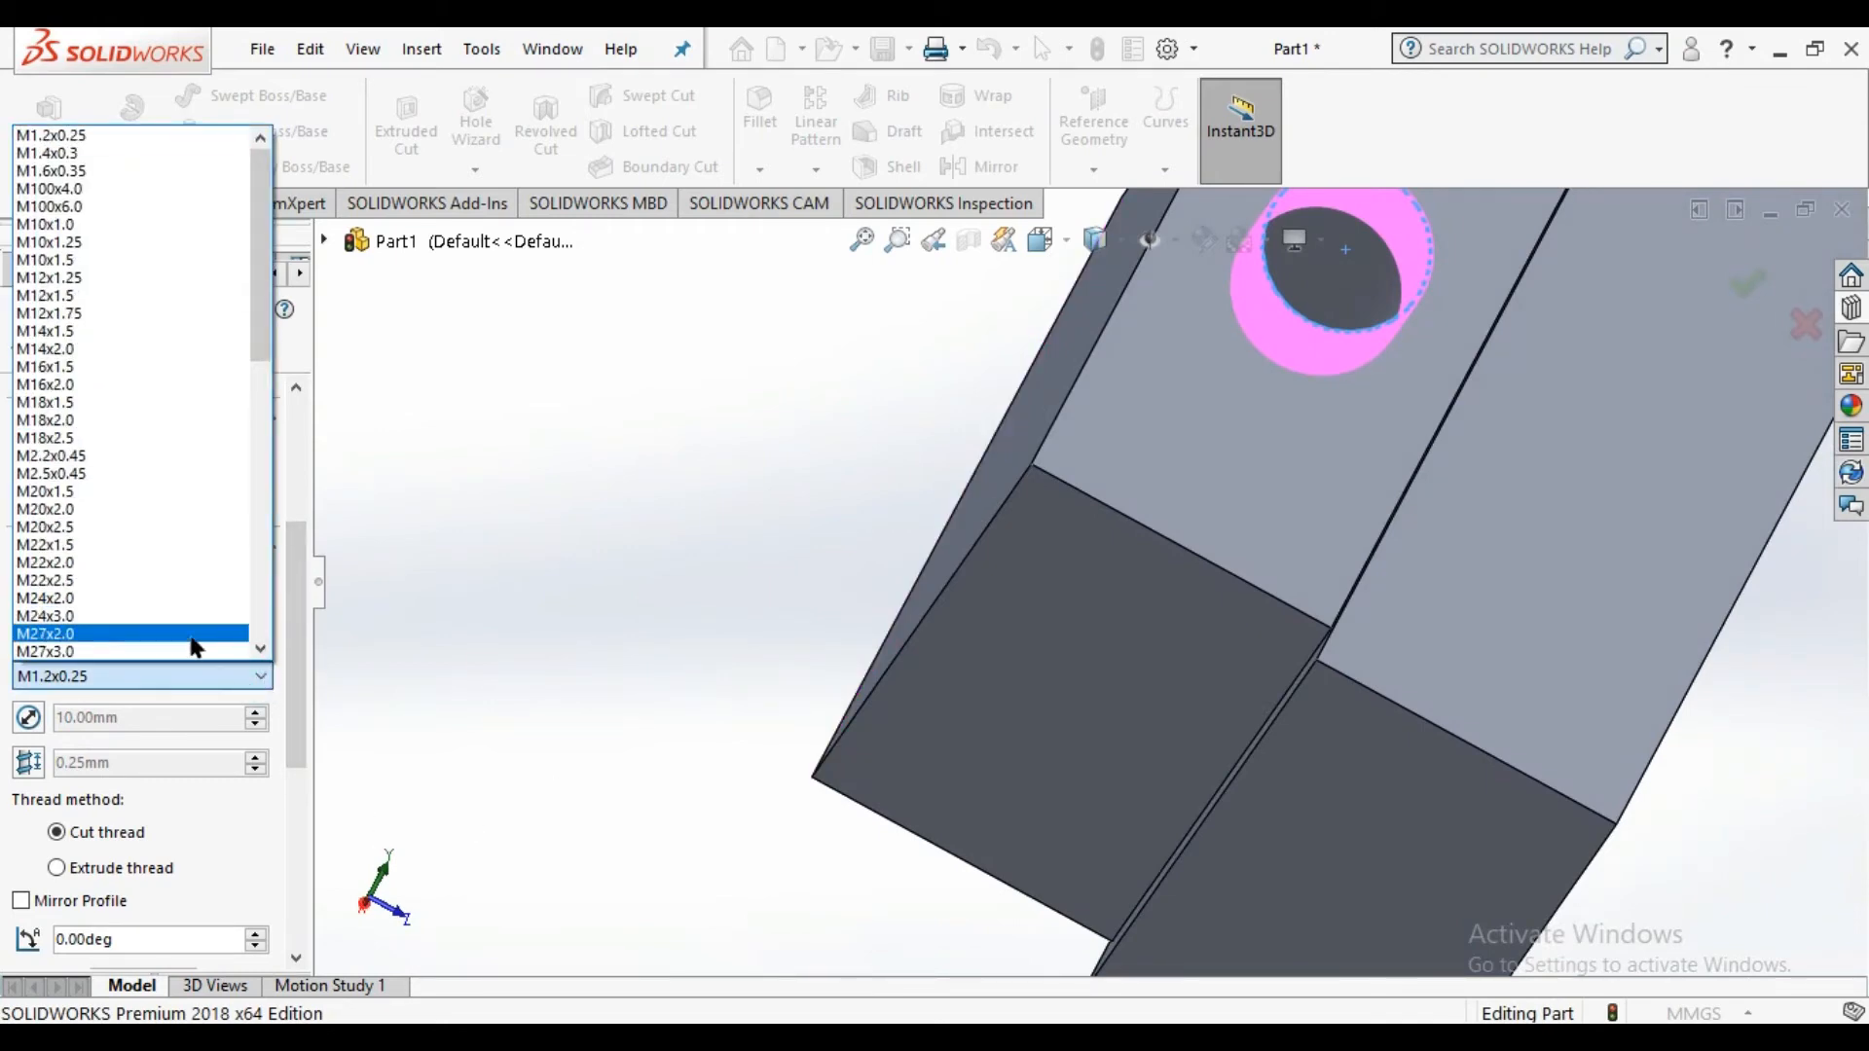
scroll(190, 642, "down", 4)
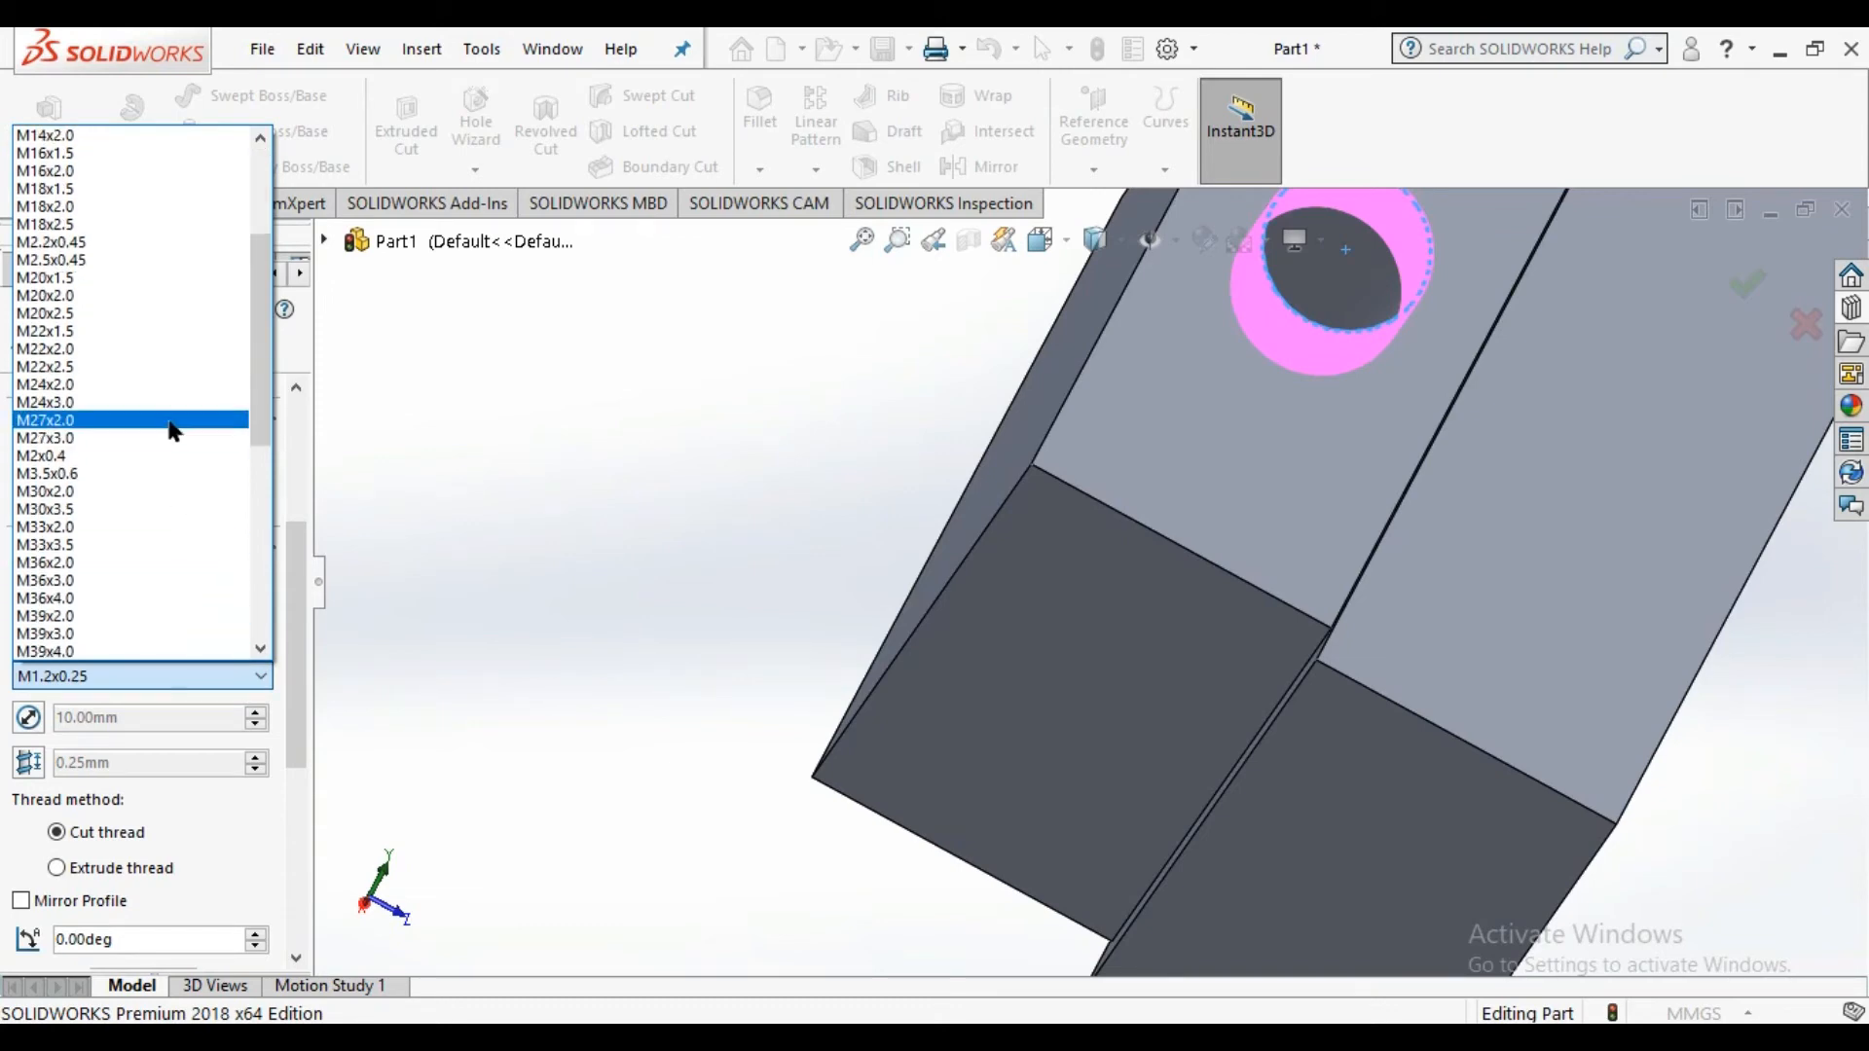
left_click(180, 312)
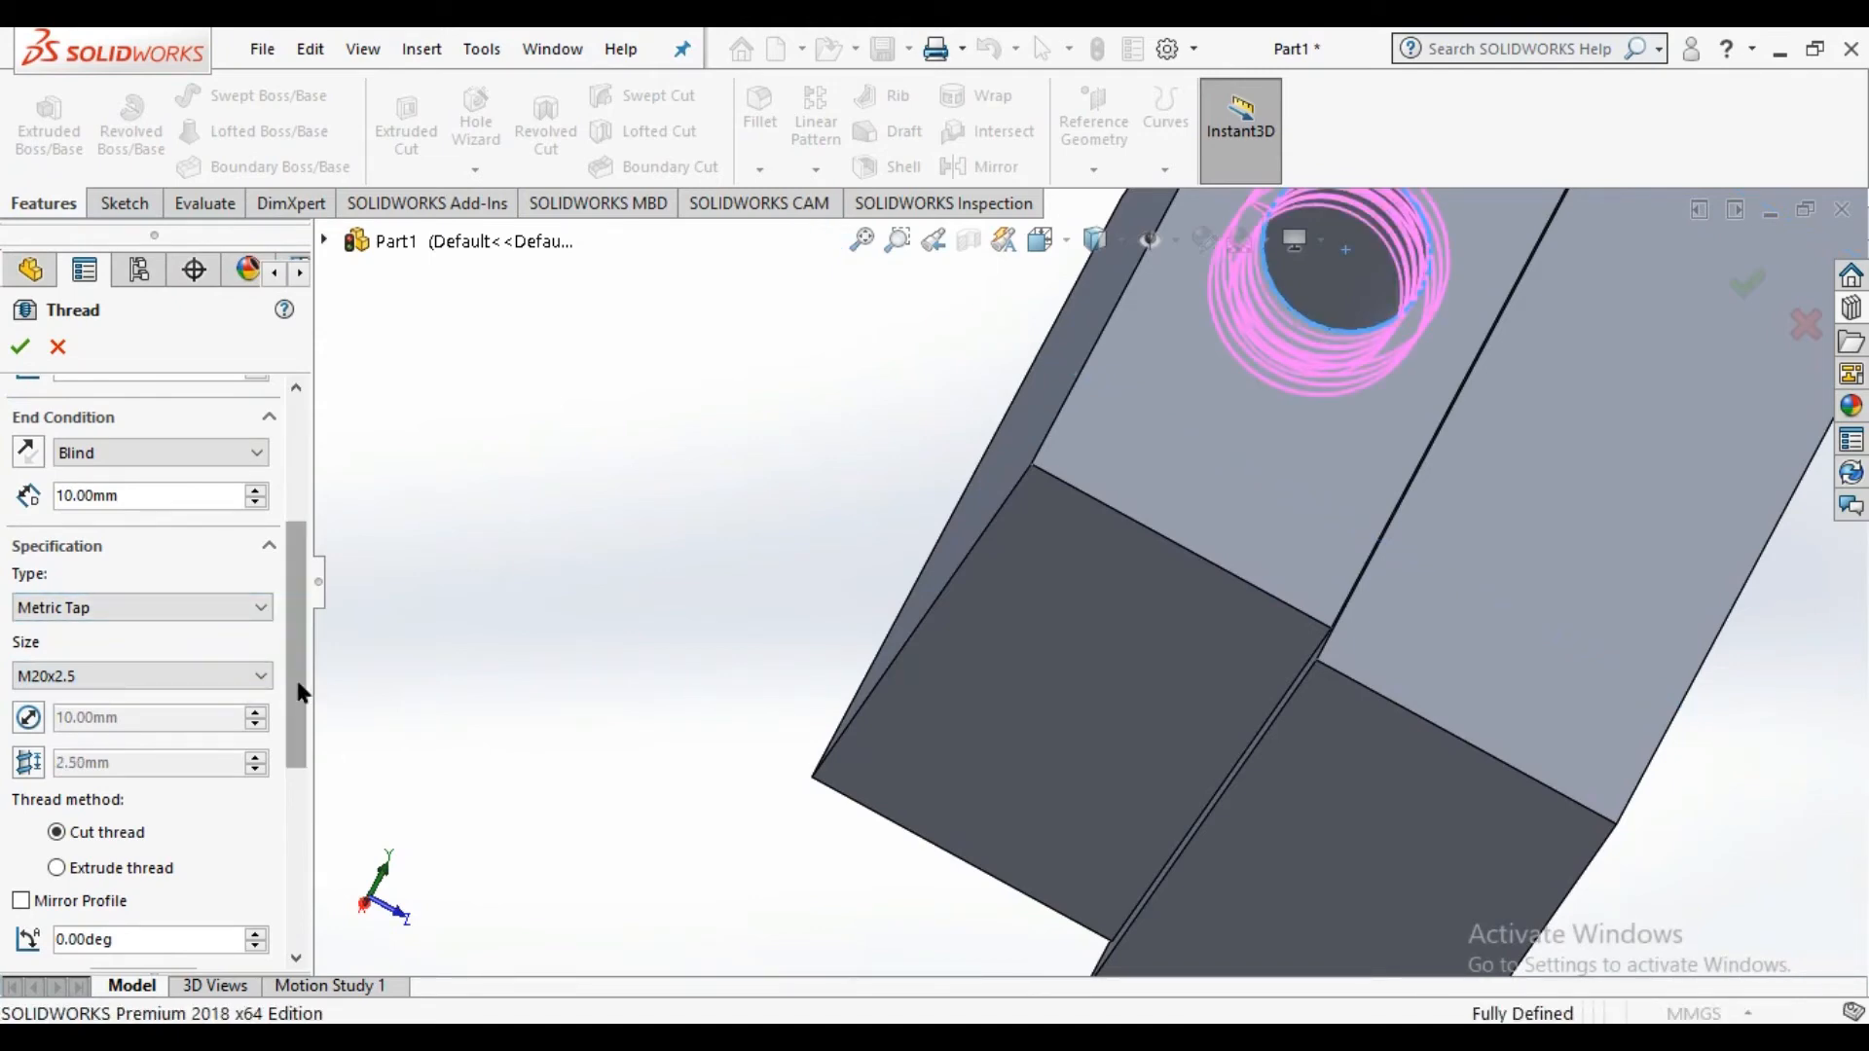
left_click_drag(293, 681, 295, 835)
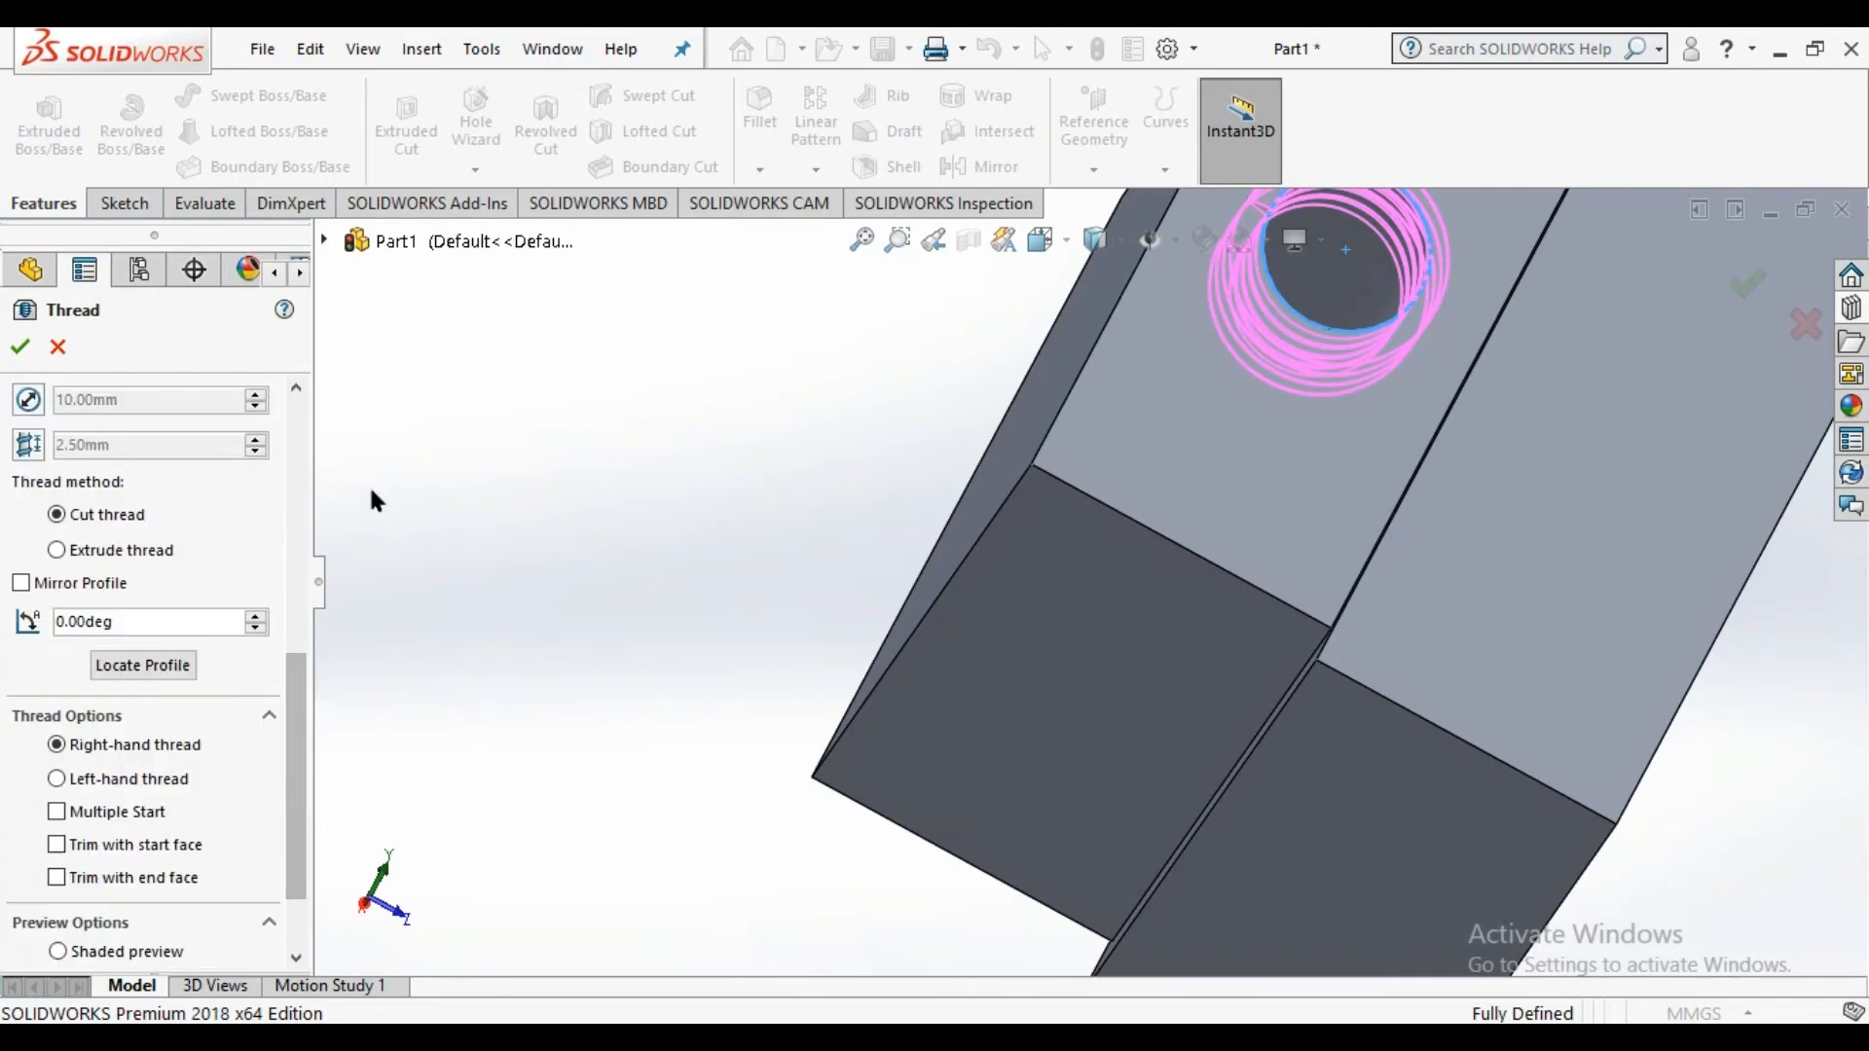
scroll(288, 668, "down", 1)
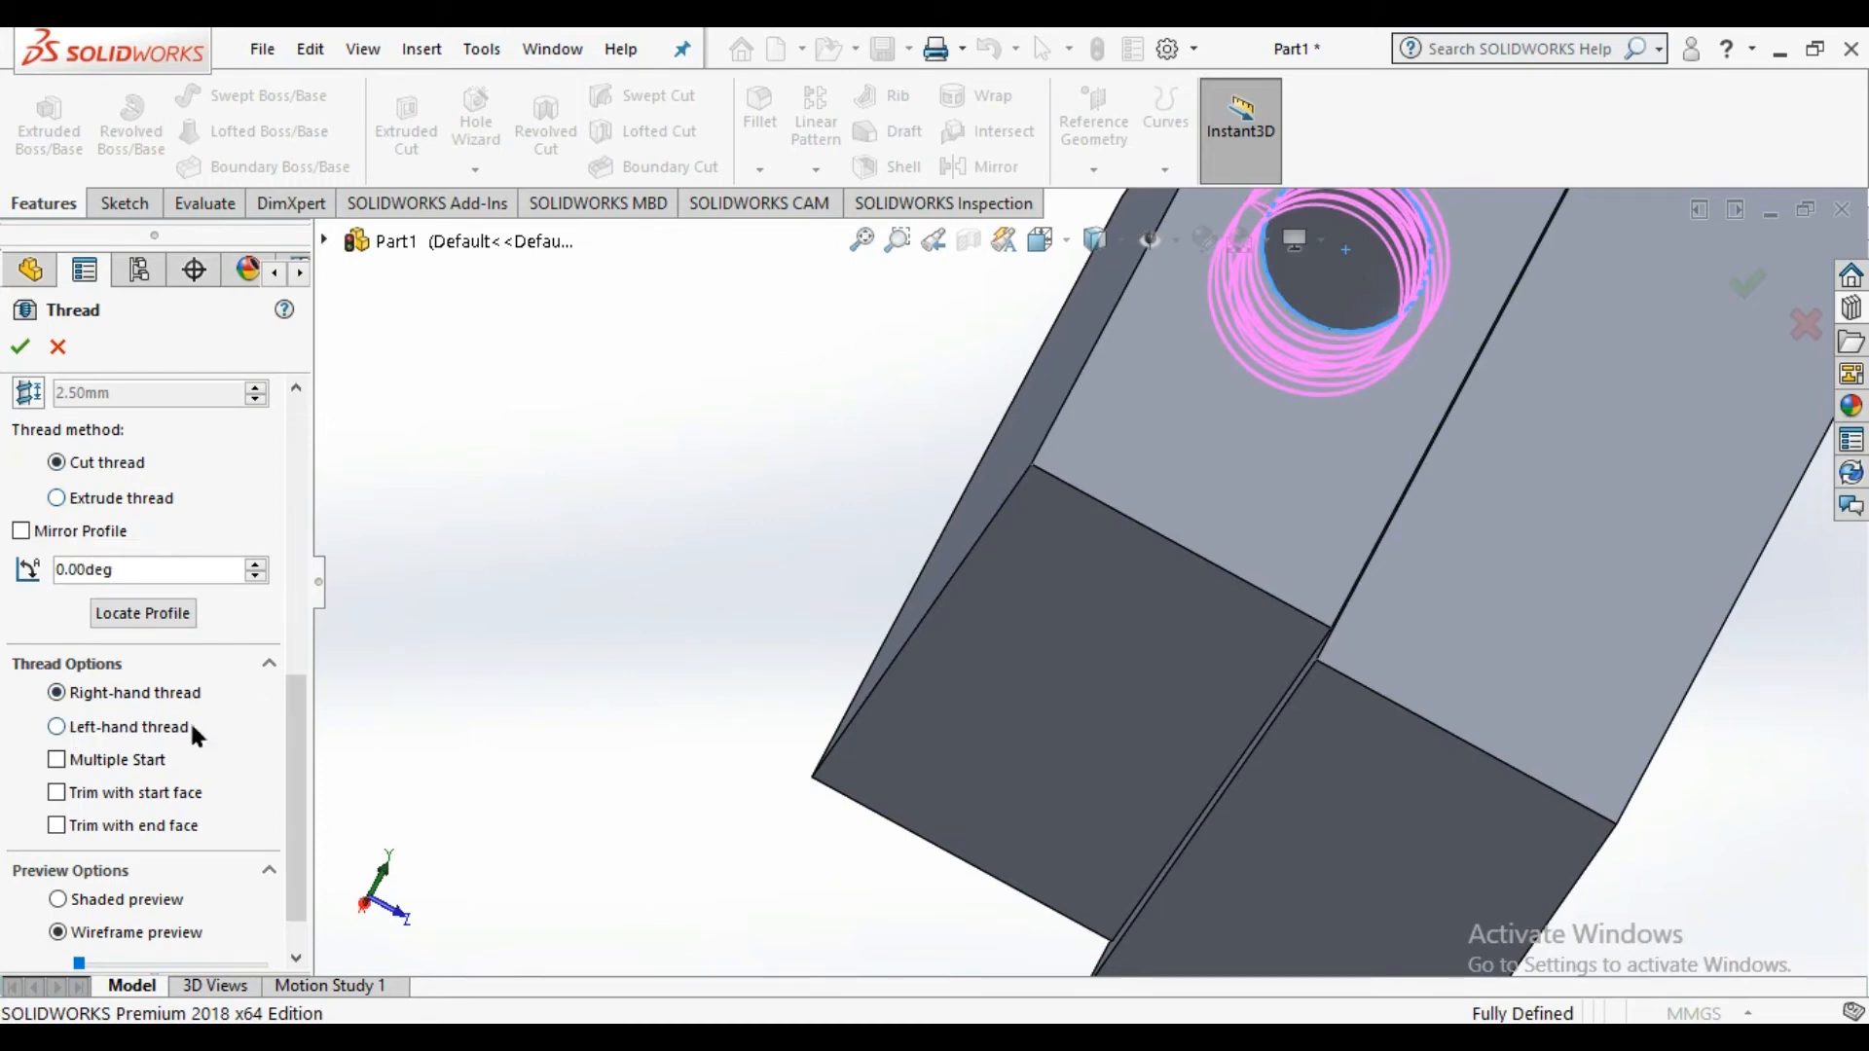
left_click_drag(292, 733, 271, 335)
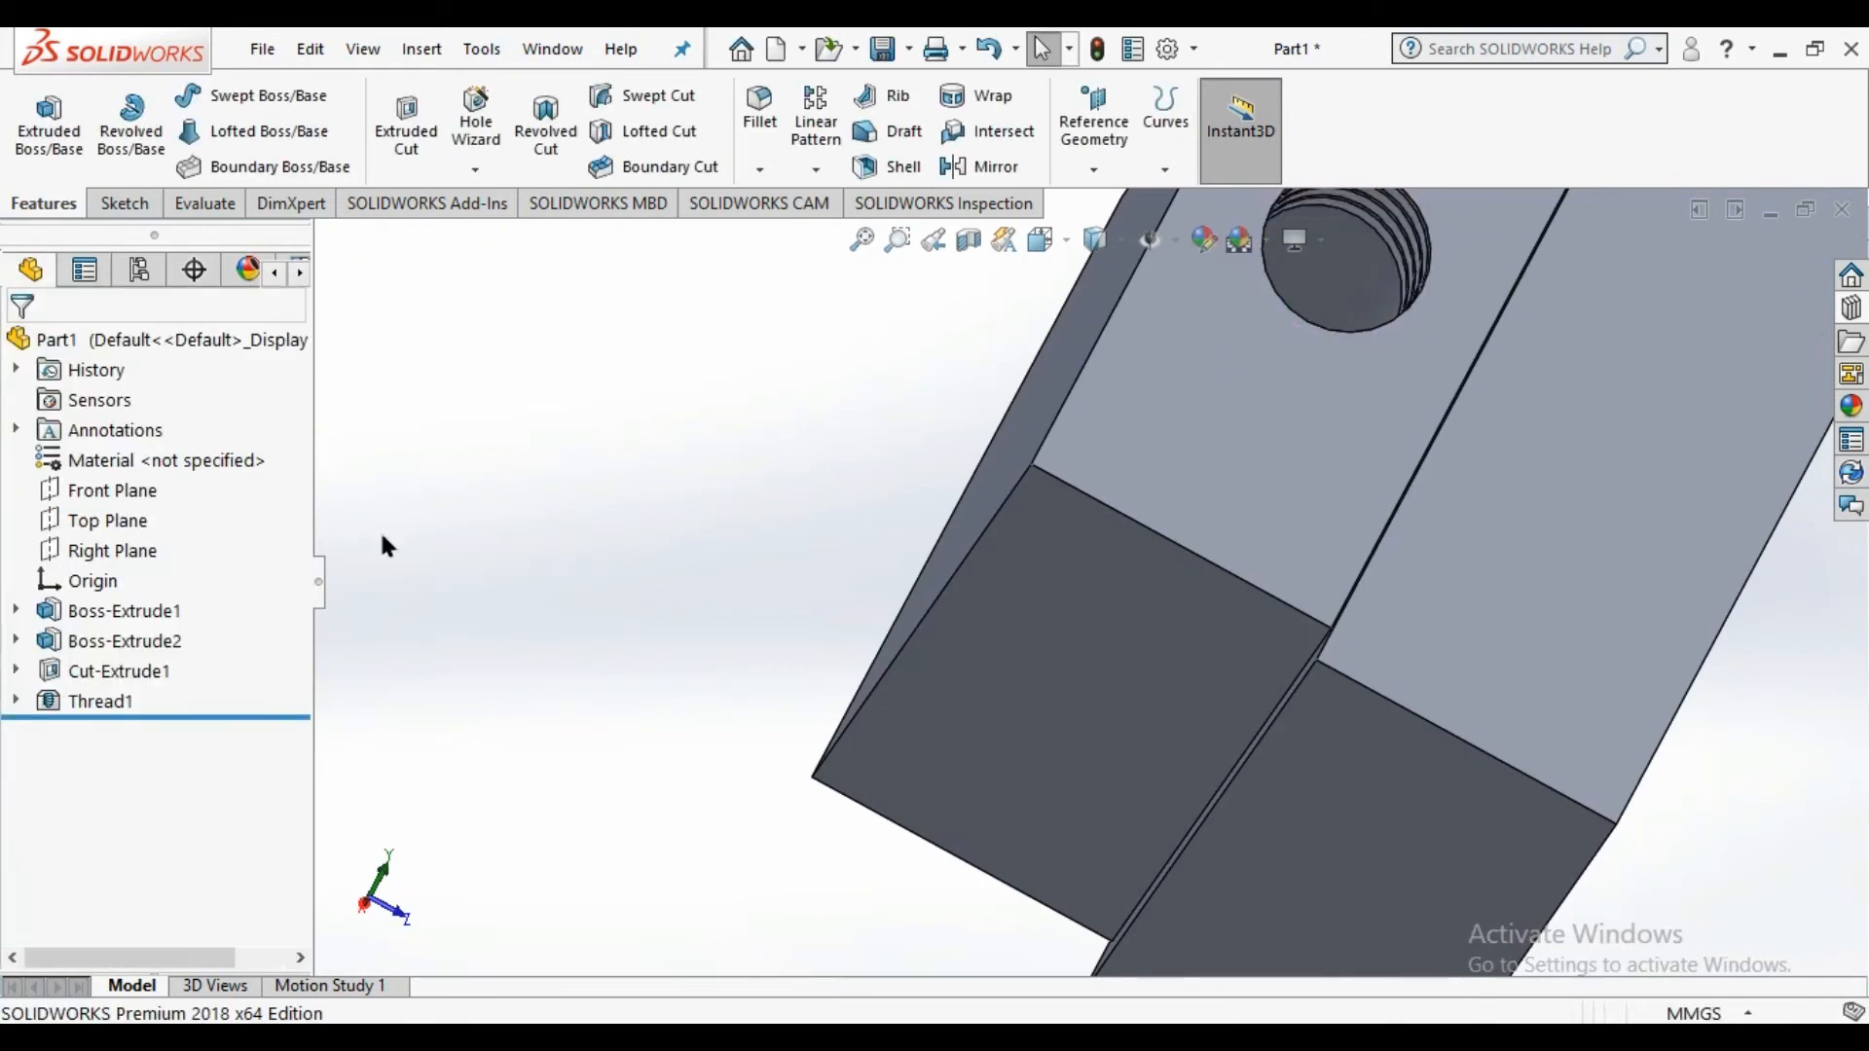
Edit the thread feature in the smaller block's hole and set its blind depth to 80 mm
mouse_move(1287, 444)
middle_mouse_down()
mouse_move(1268, 492)
mouse_move(1284, 425)
middle_mouse_up()
scroll(1425, 197, "up", 3)
scroll(1421, 205, "down", 3)
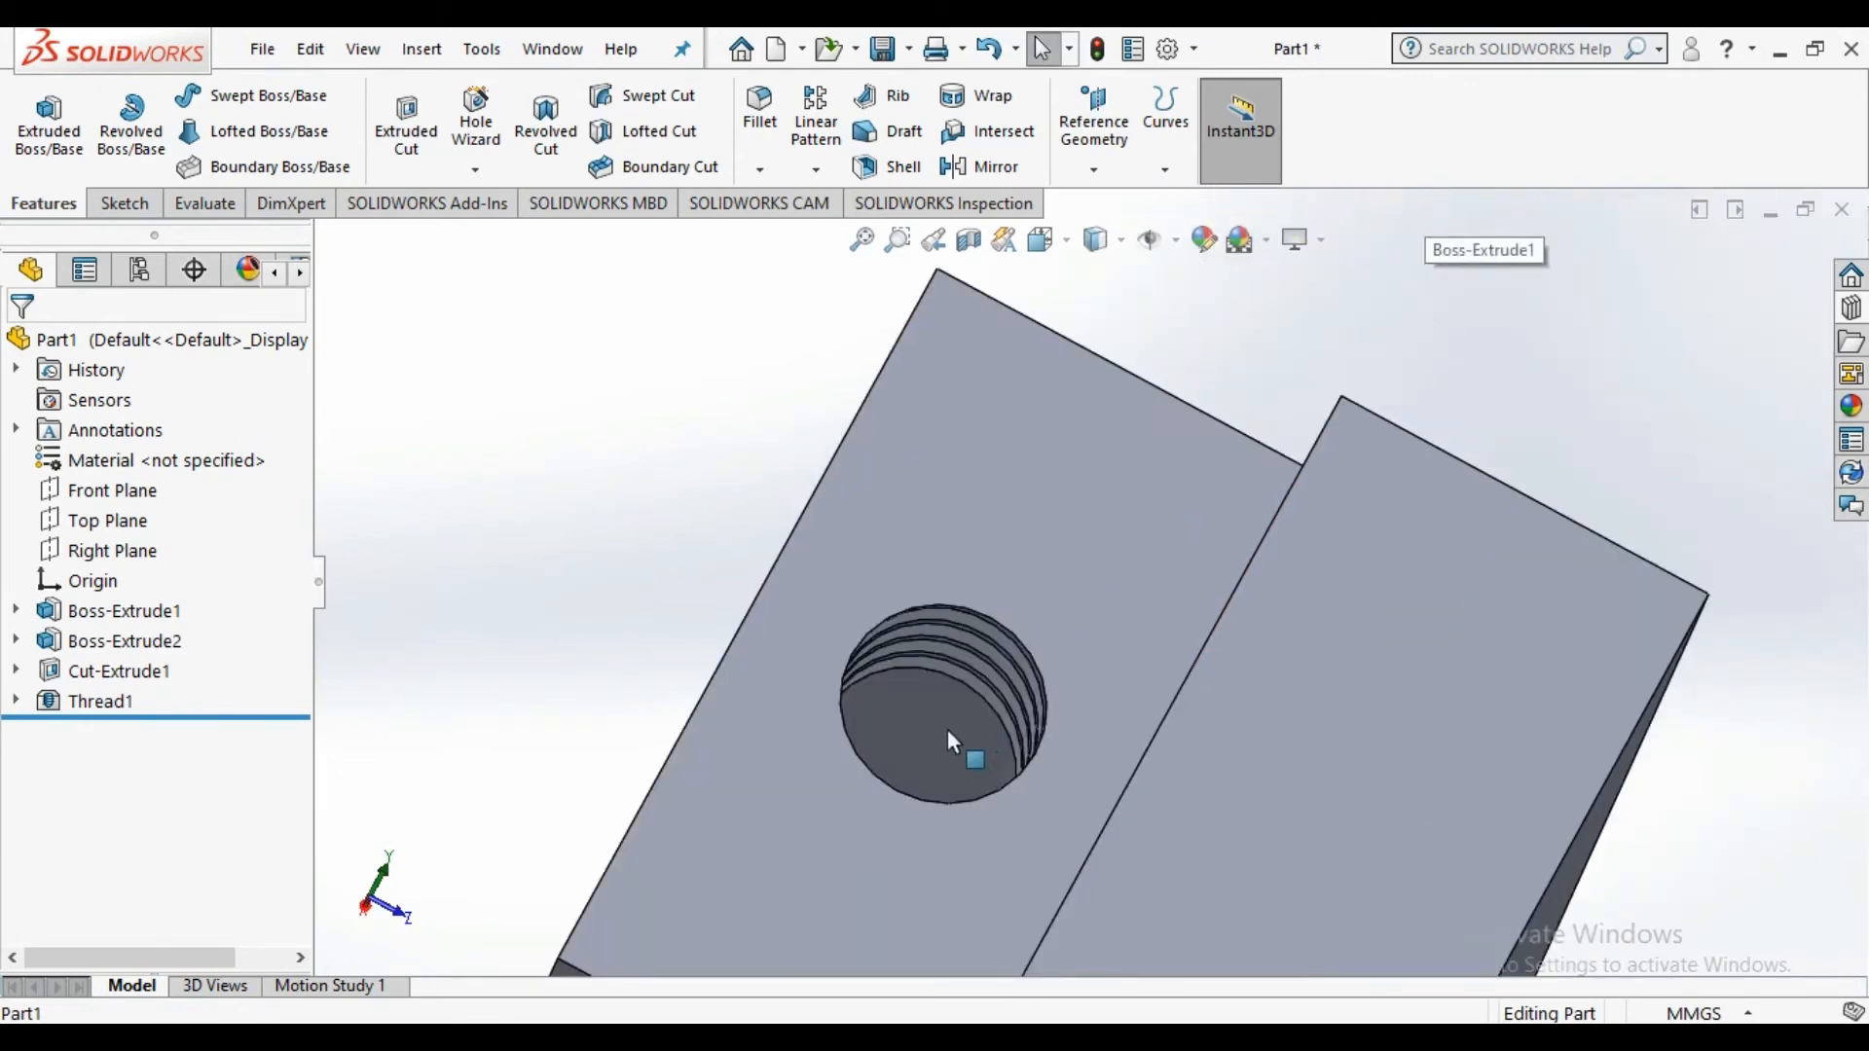
scroll(960, 740, "down", 2)
scroll(915, 704, "down", 1)
middle_click_drag(915, 704, 926, 631)
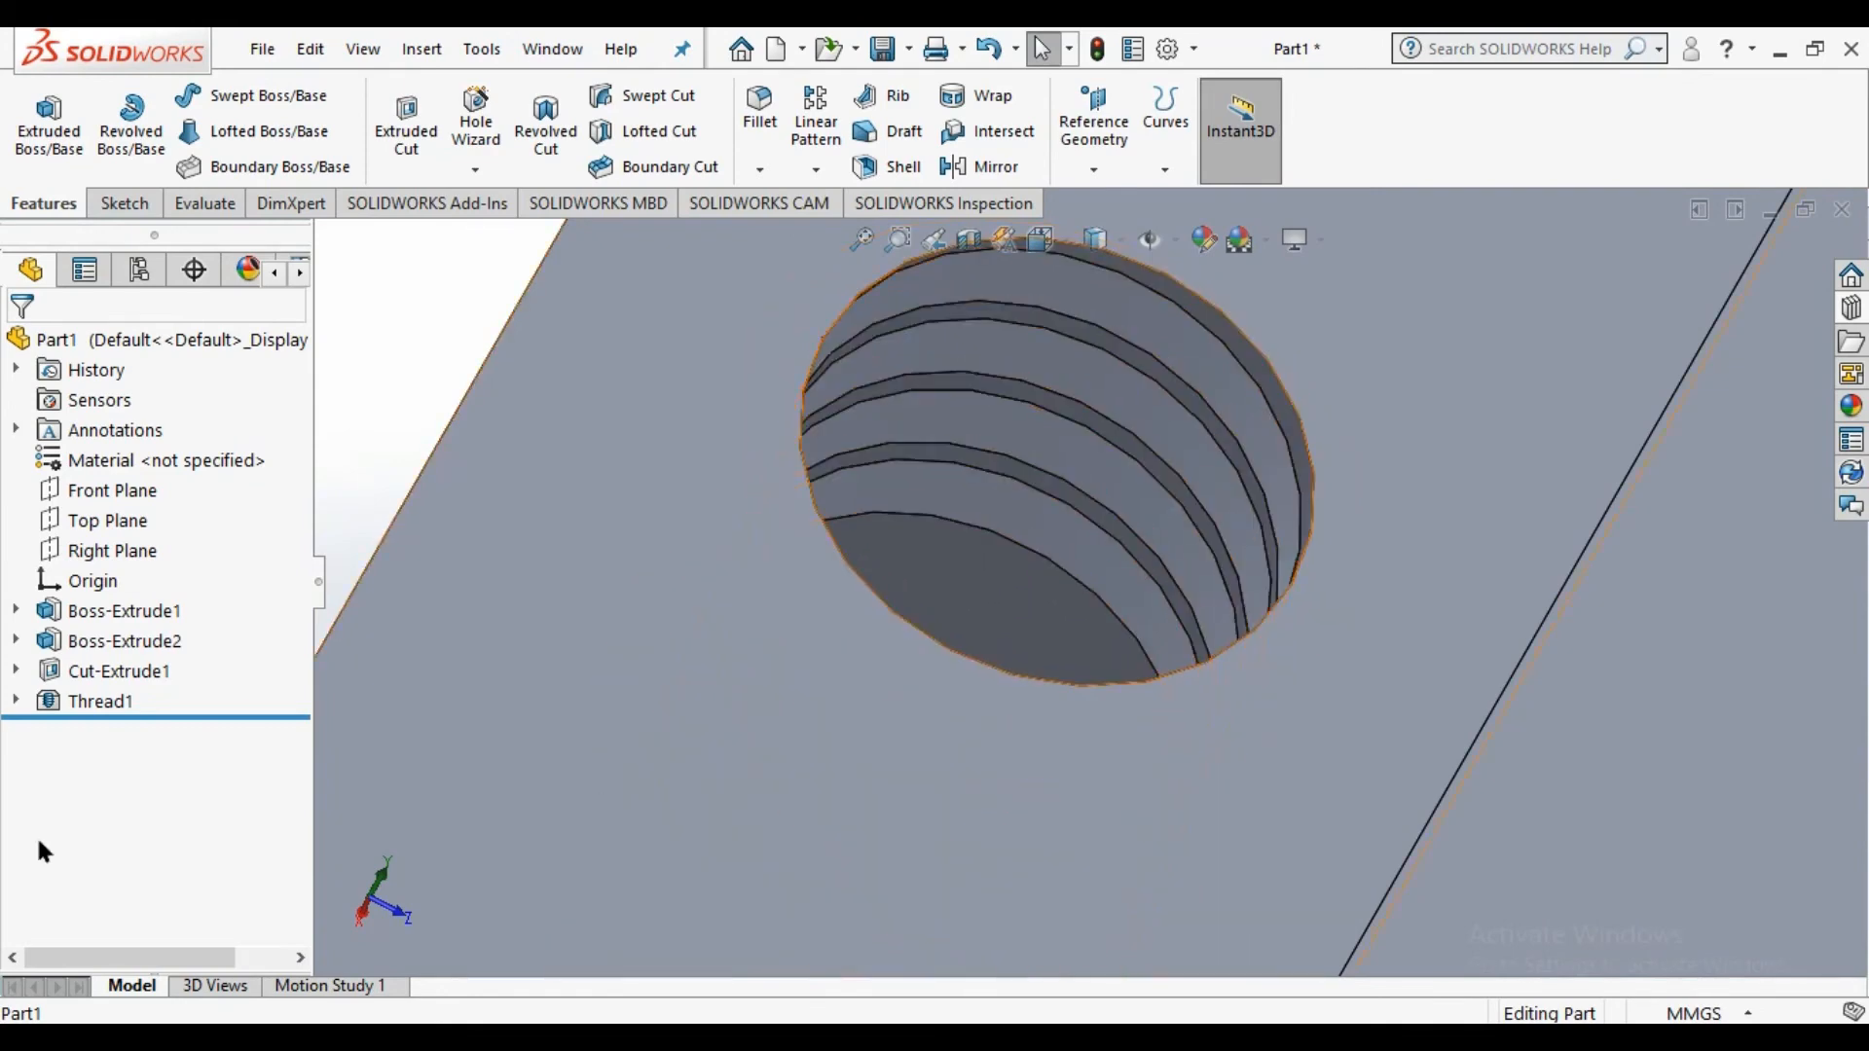
right_click(83, 708)
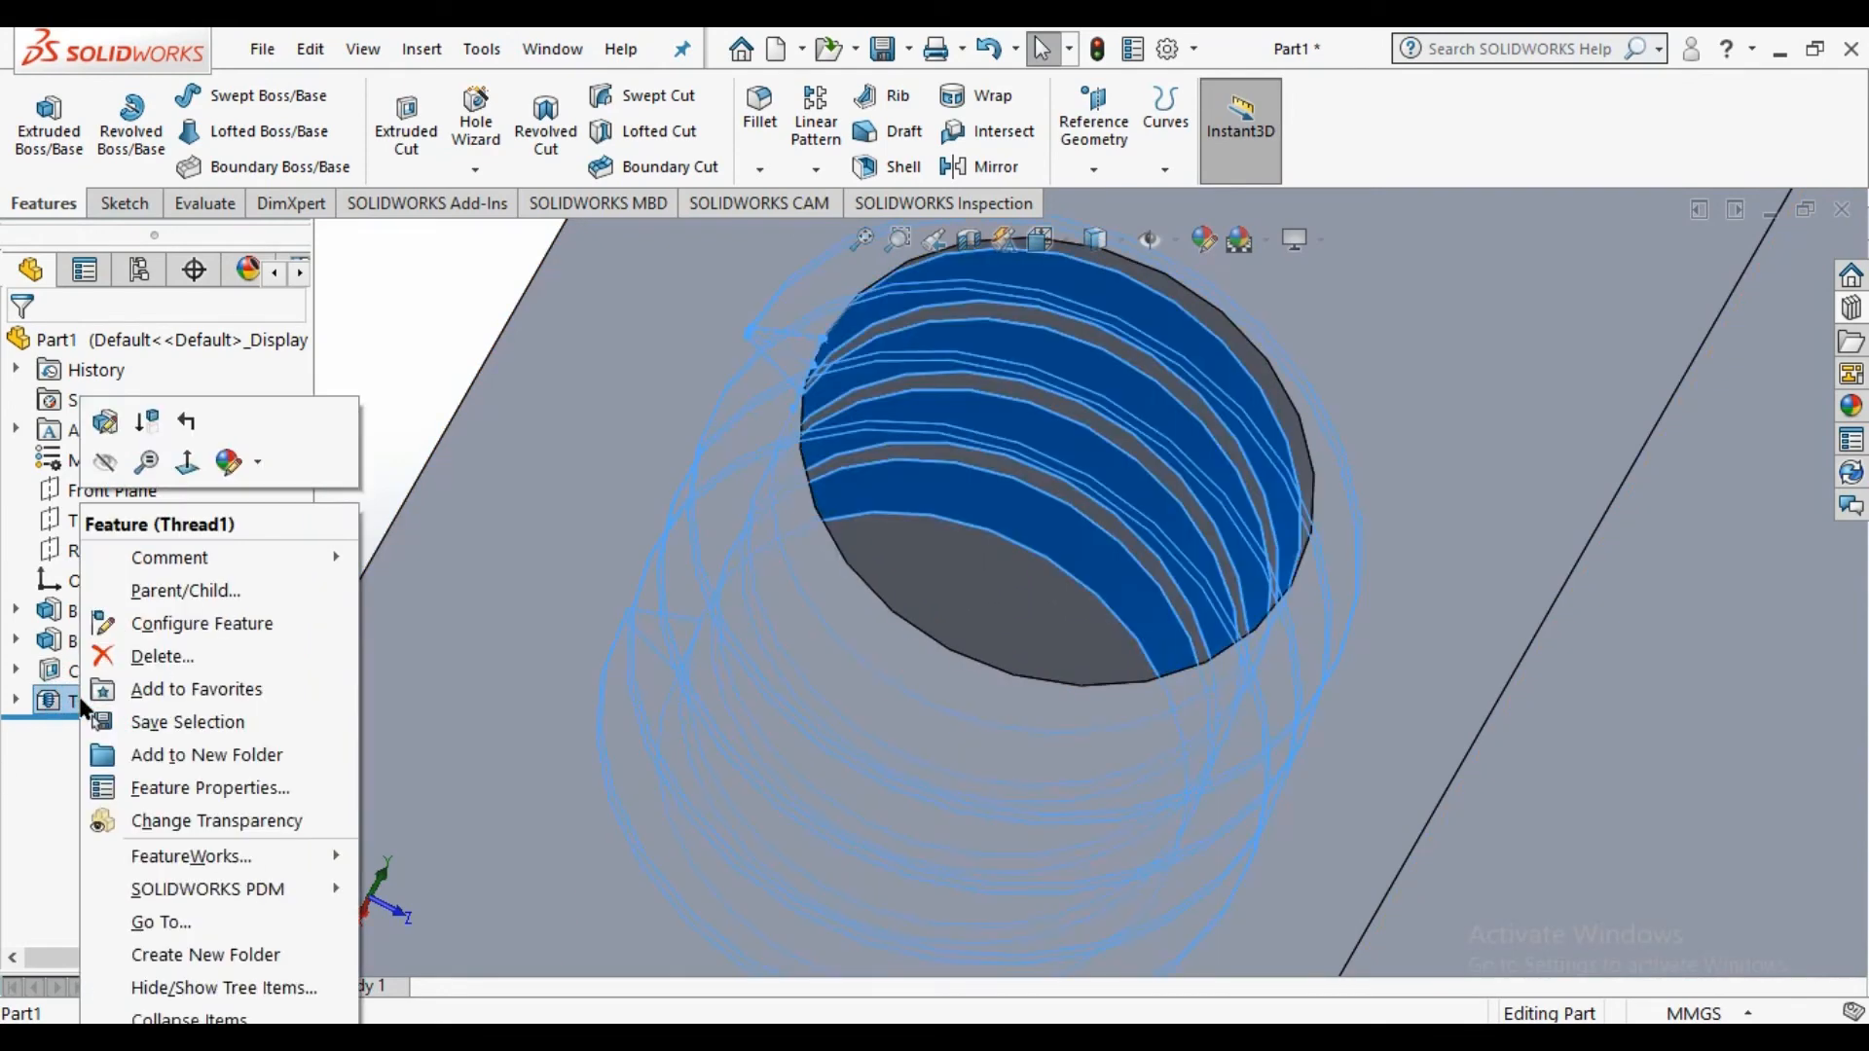
left_click(110, 425)
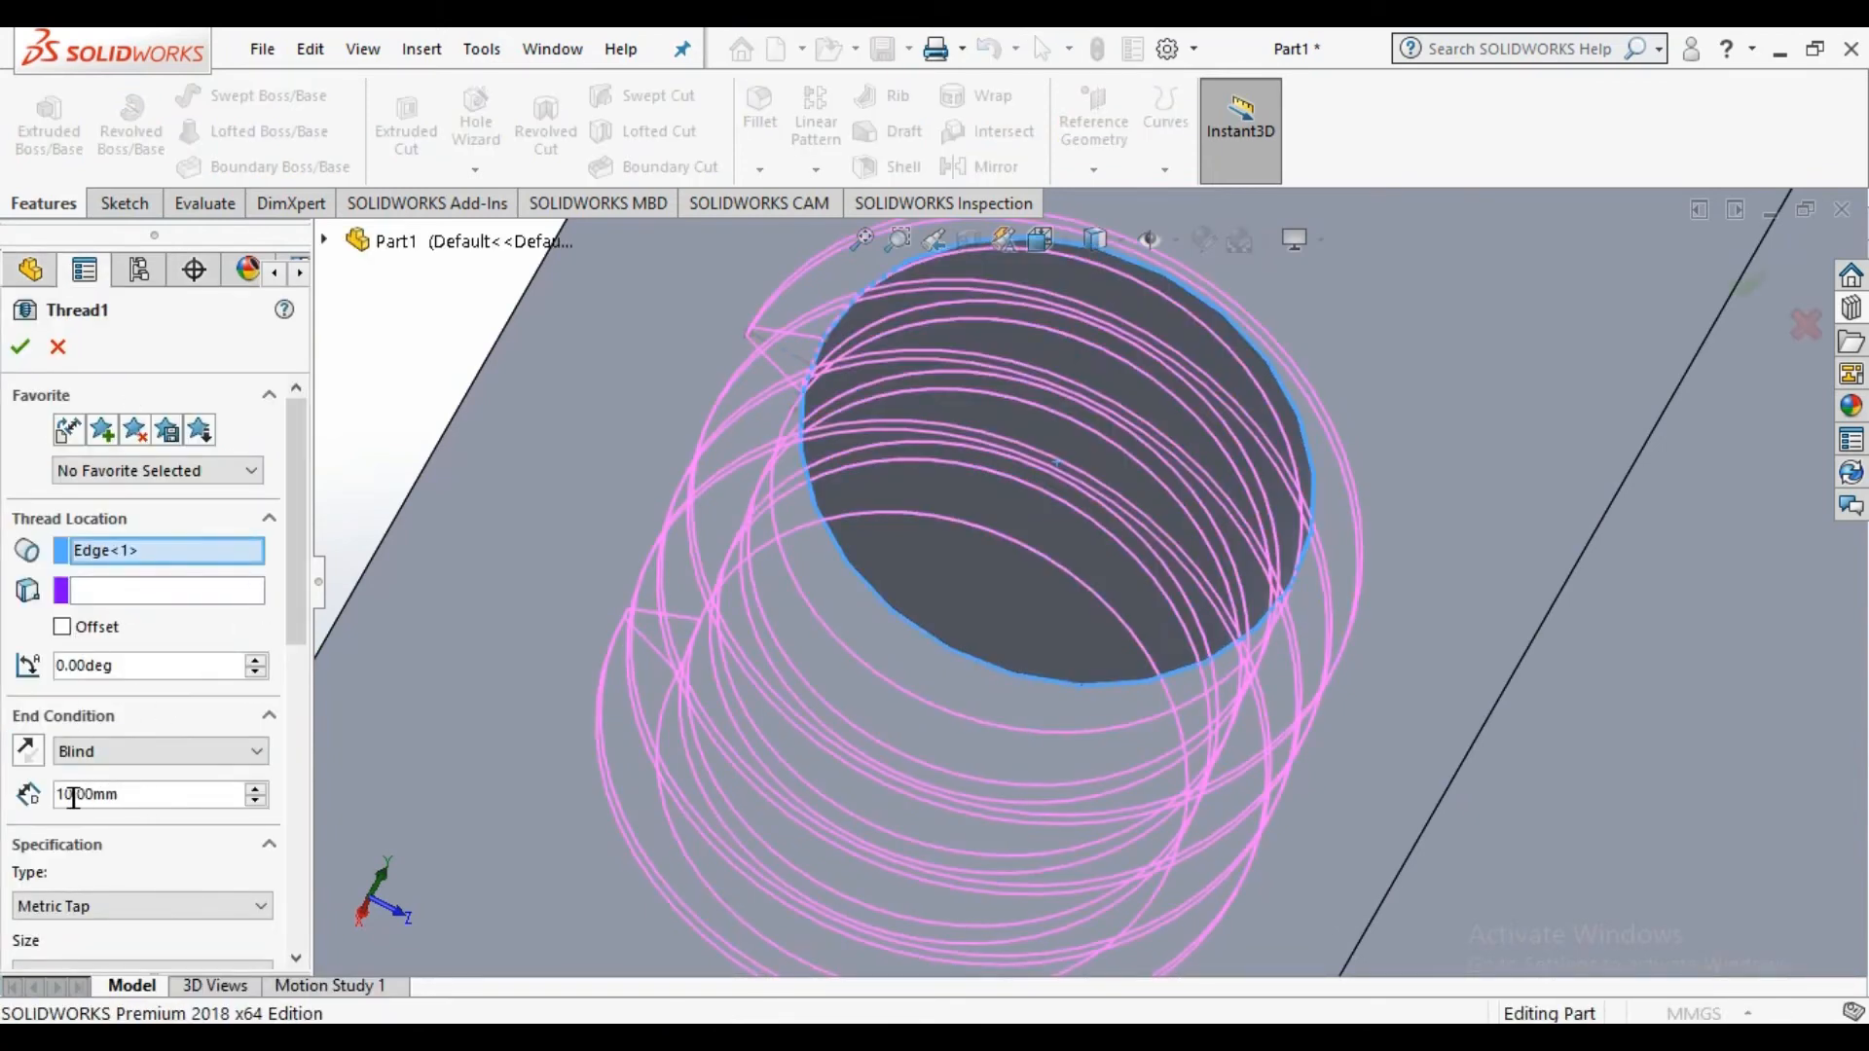
left_click(59, 795)
left_click_drag(59, 797, 39, 801)
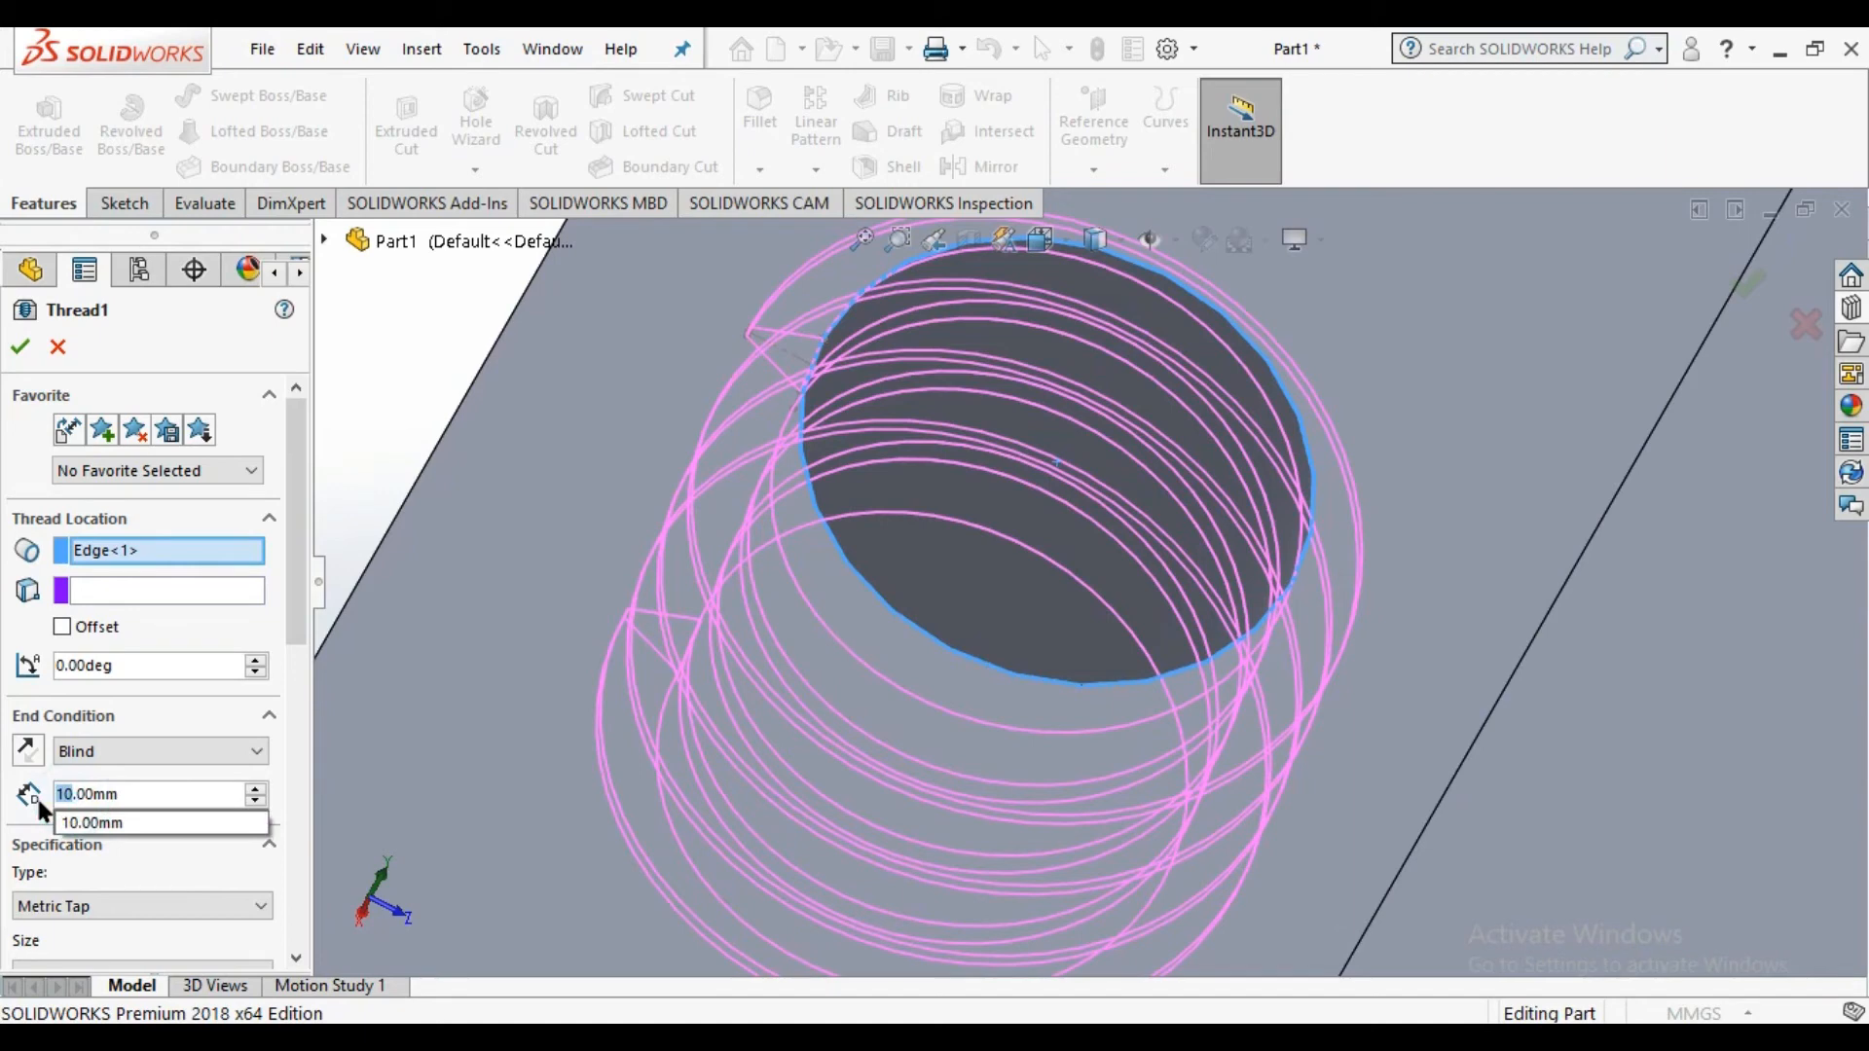
type("80")
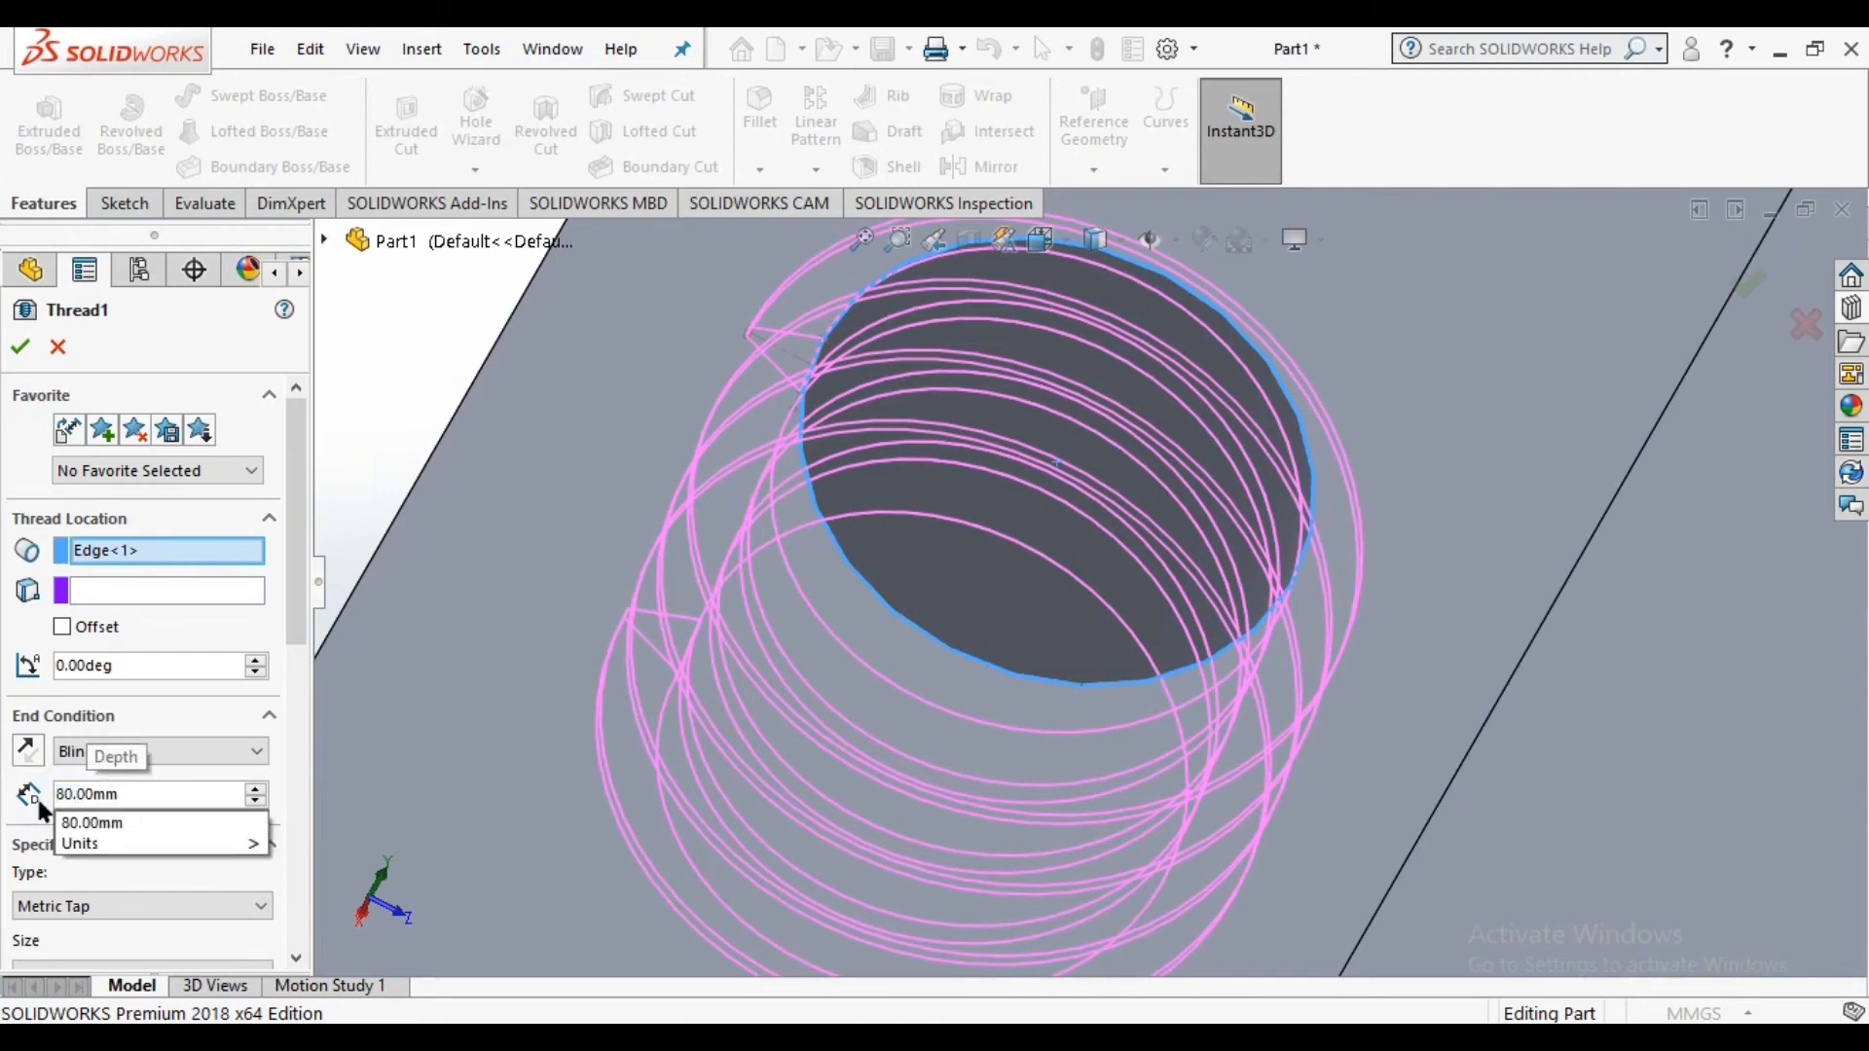
key("Return")
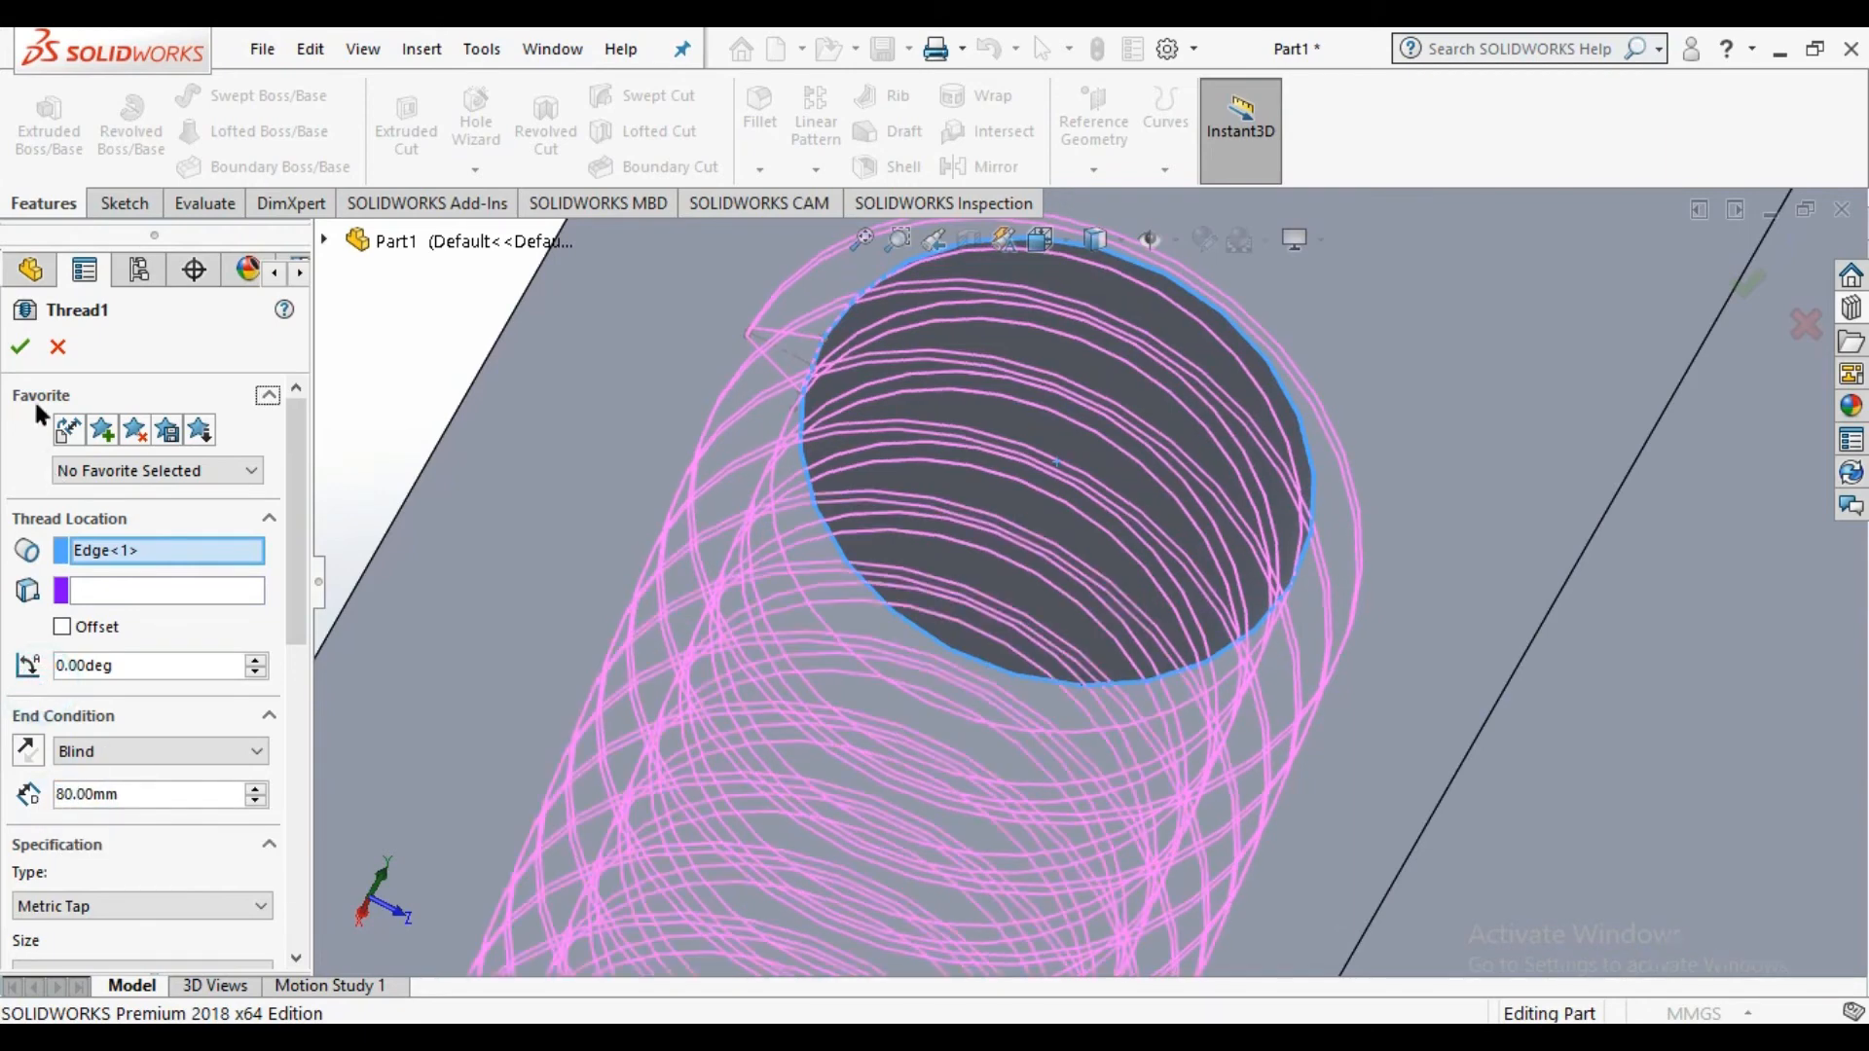
left_click(21, 346)
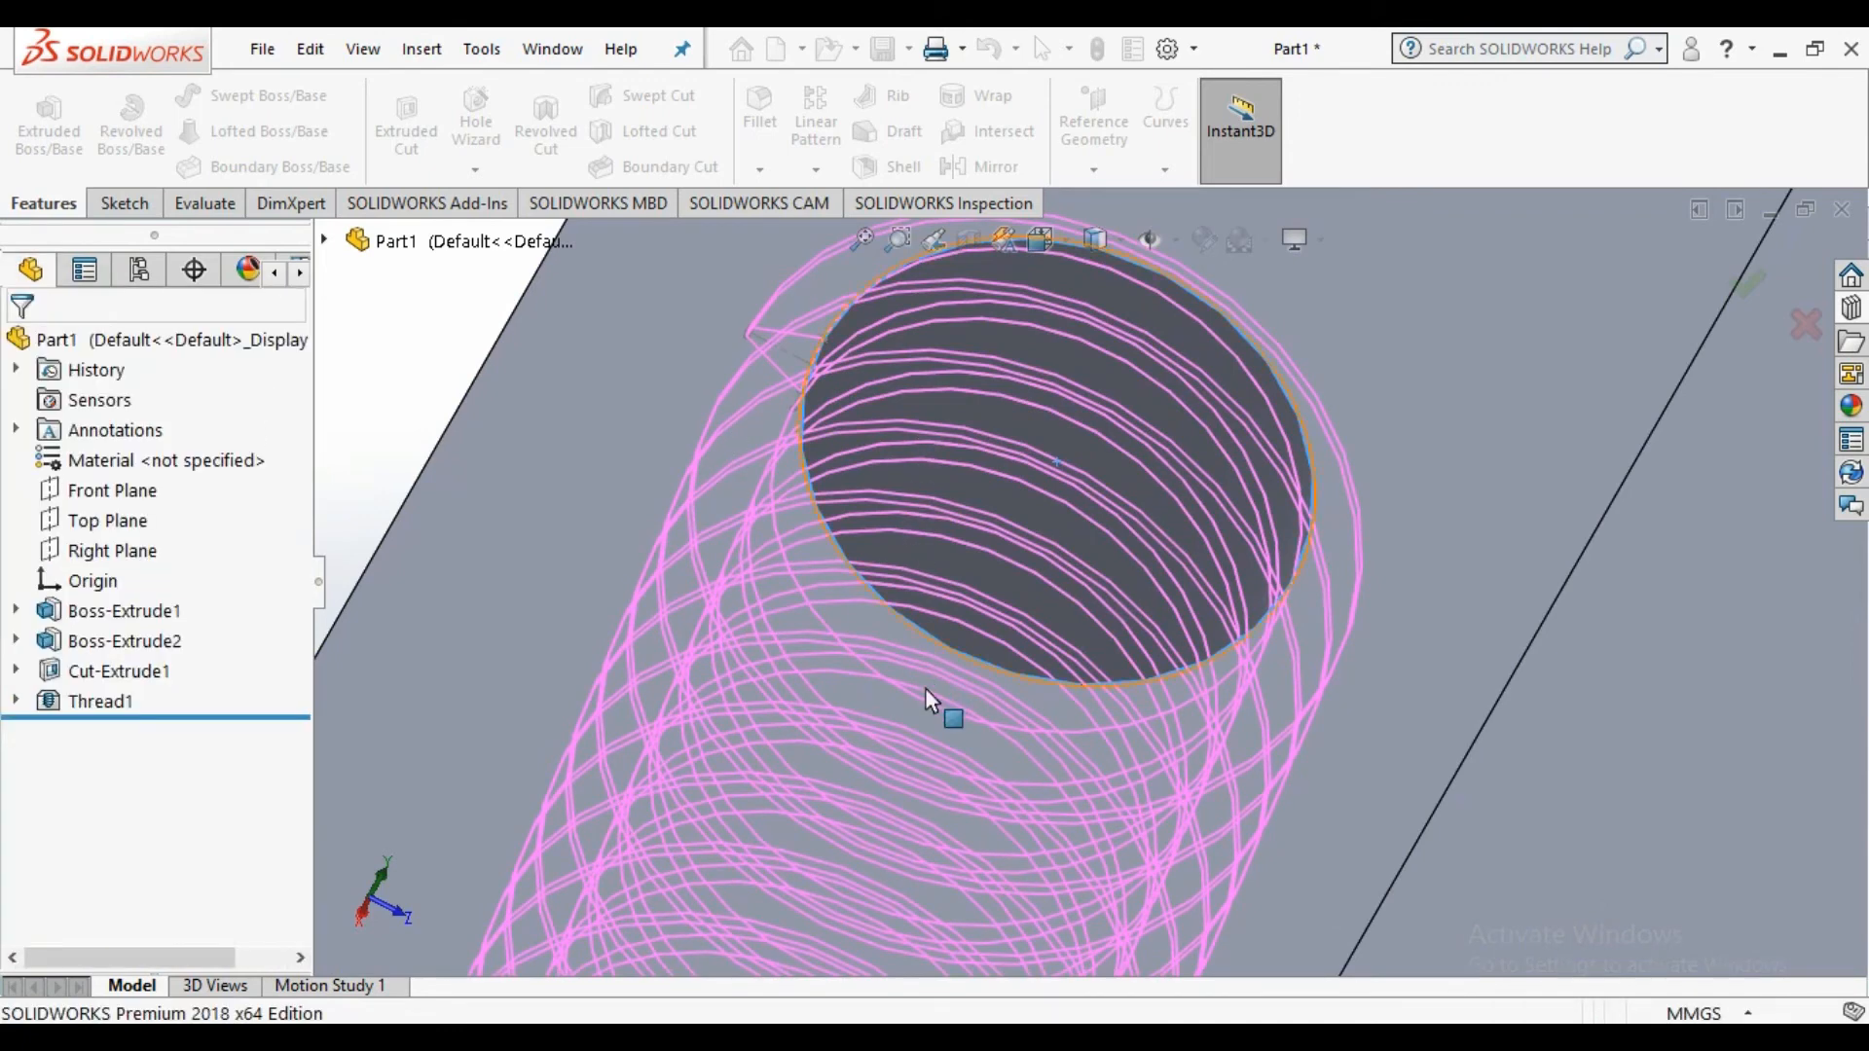
Examine the extended thread inside the smaller block's hole, viewing it from both ends of the block
scroll(884, 751, "up", 7)
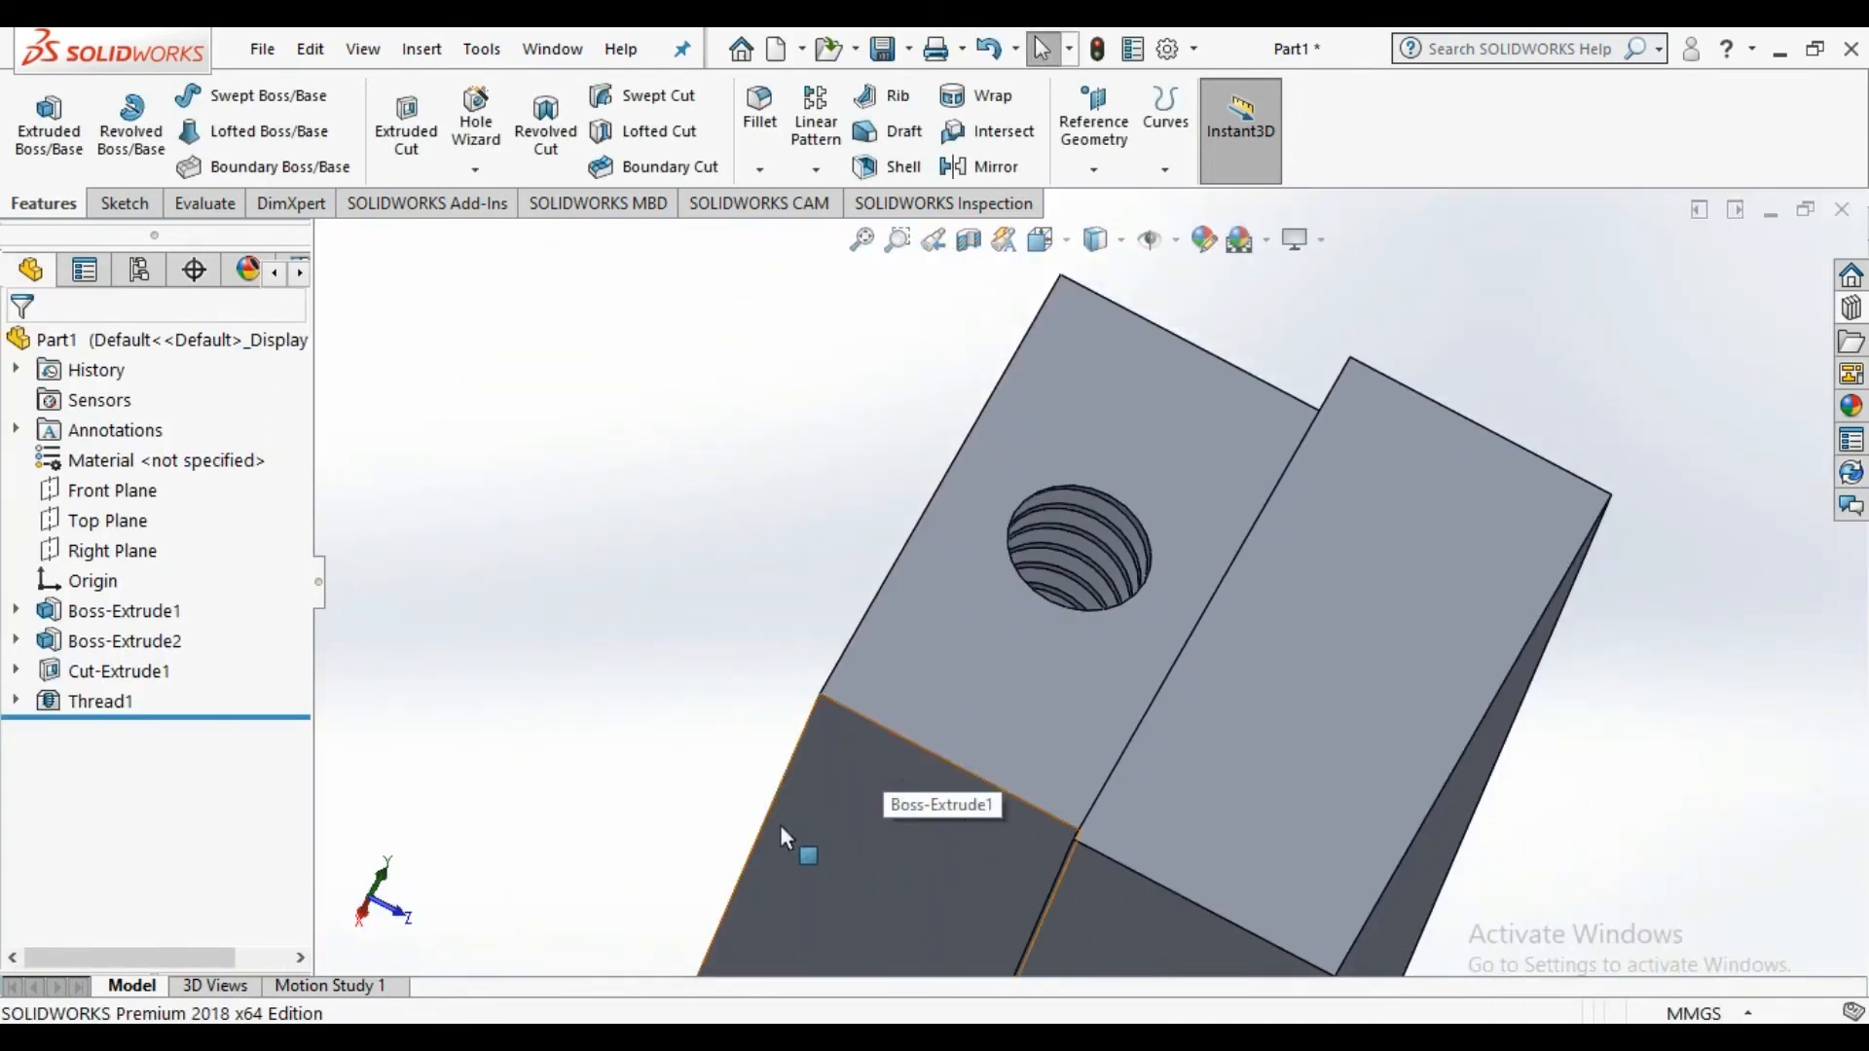
middle_click_drag(780, 826, 761, 724)
scroll(754, 727, "down", 3)
scroll(744, 735, "up", 10)
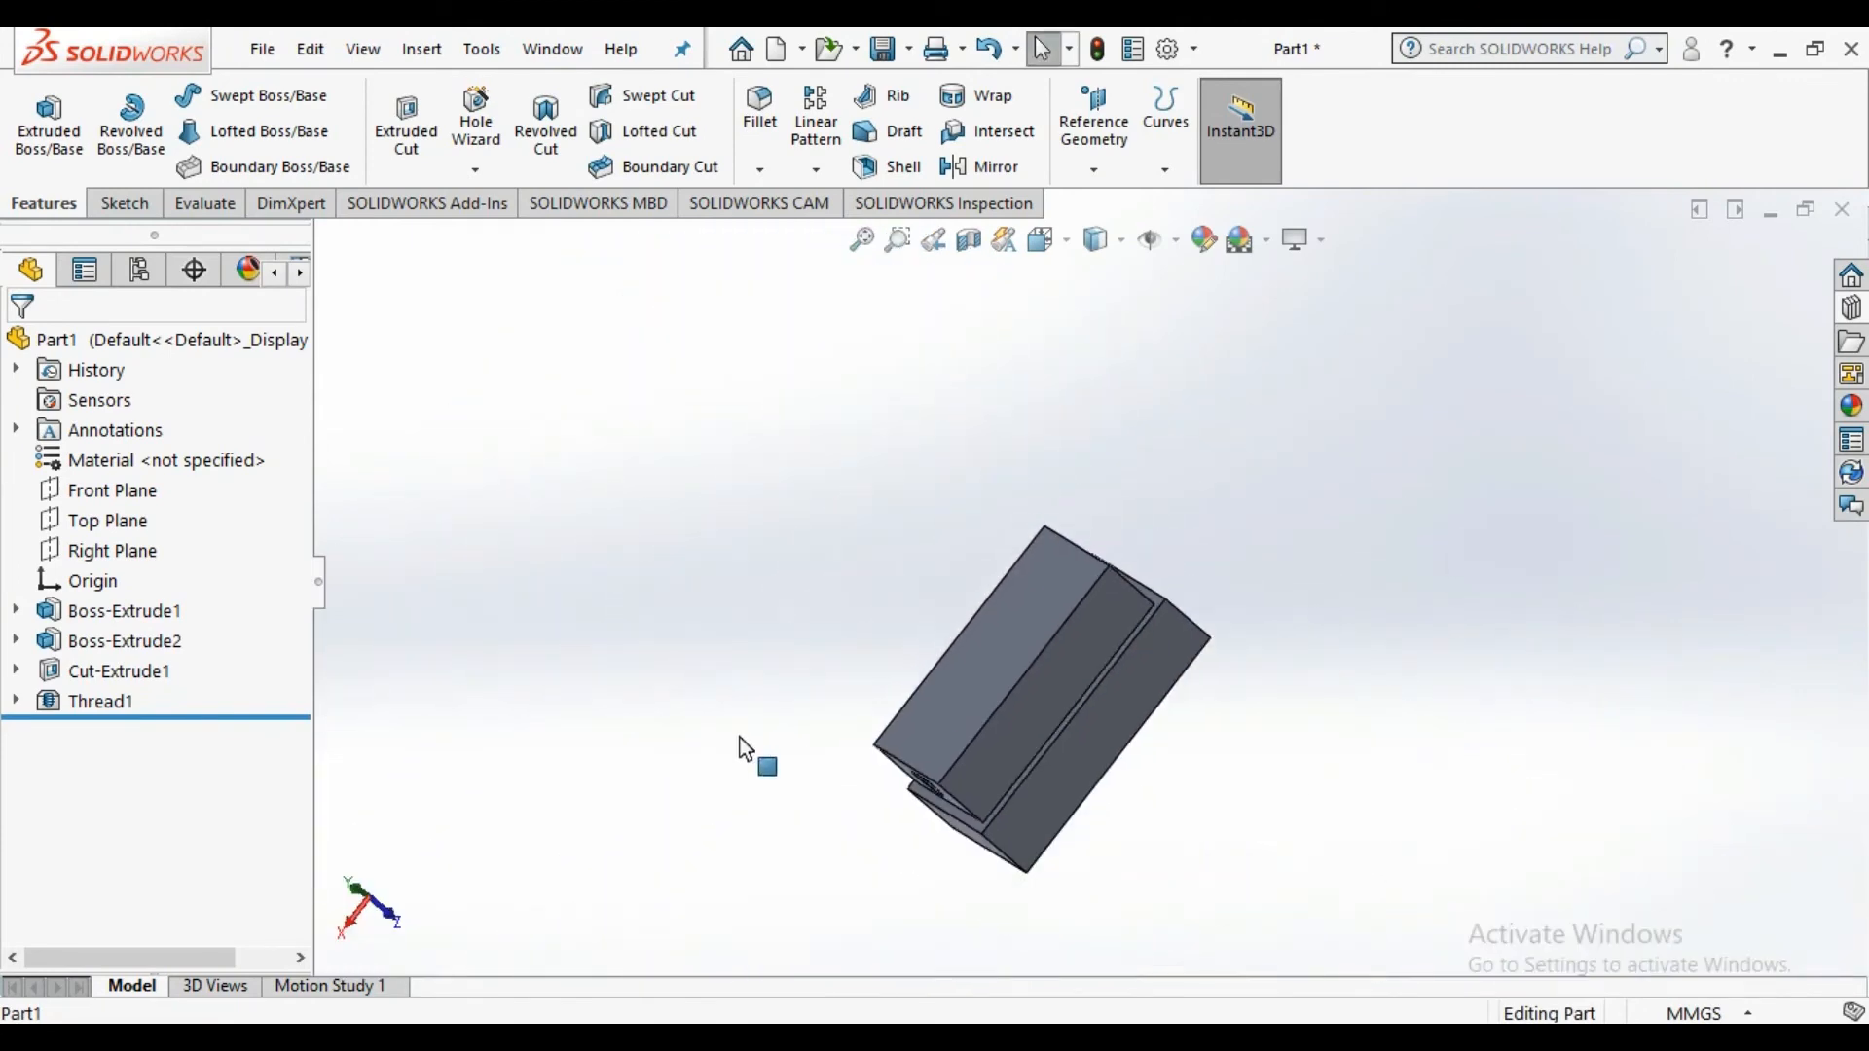
middle_click_drag(846, 838, 992, 782)
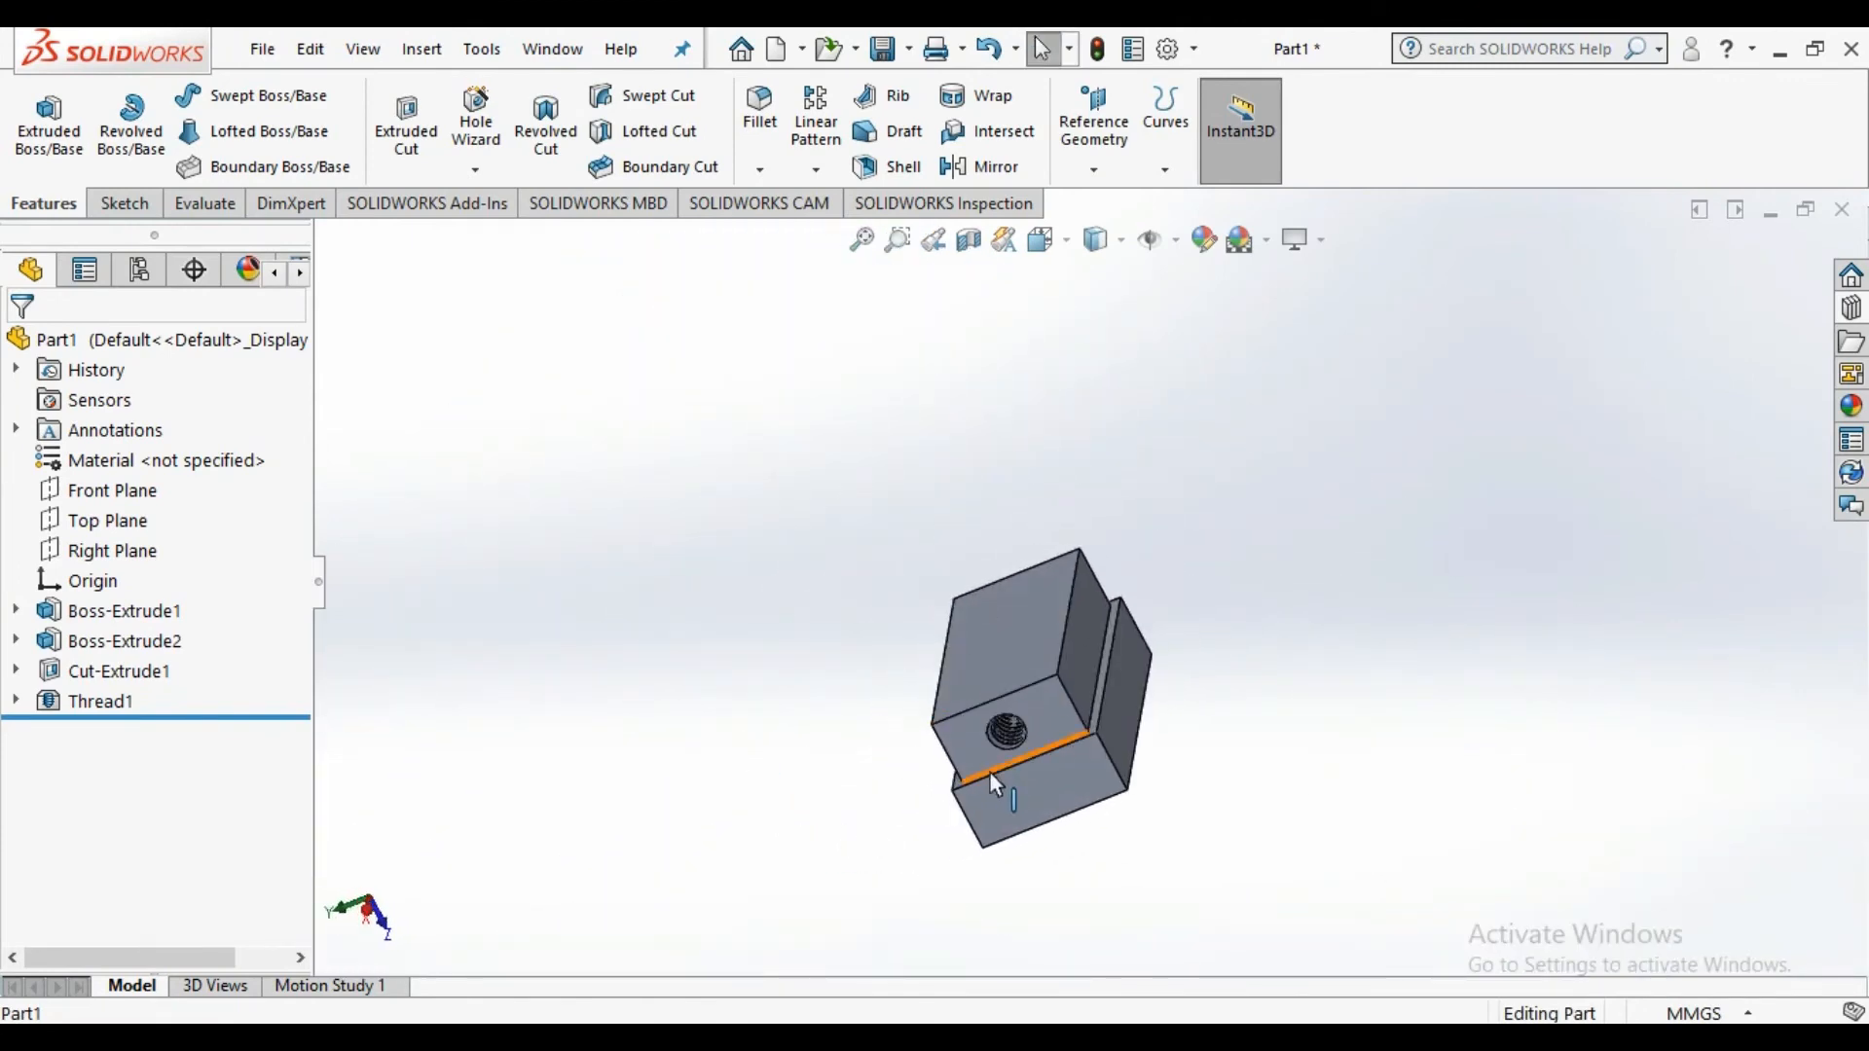
scroll(993, 764, "down", 5)
scroll(1052, 666, "up", 5)
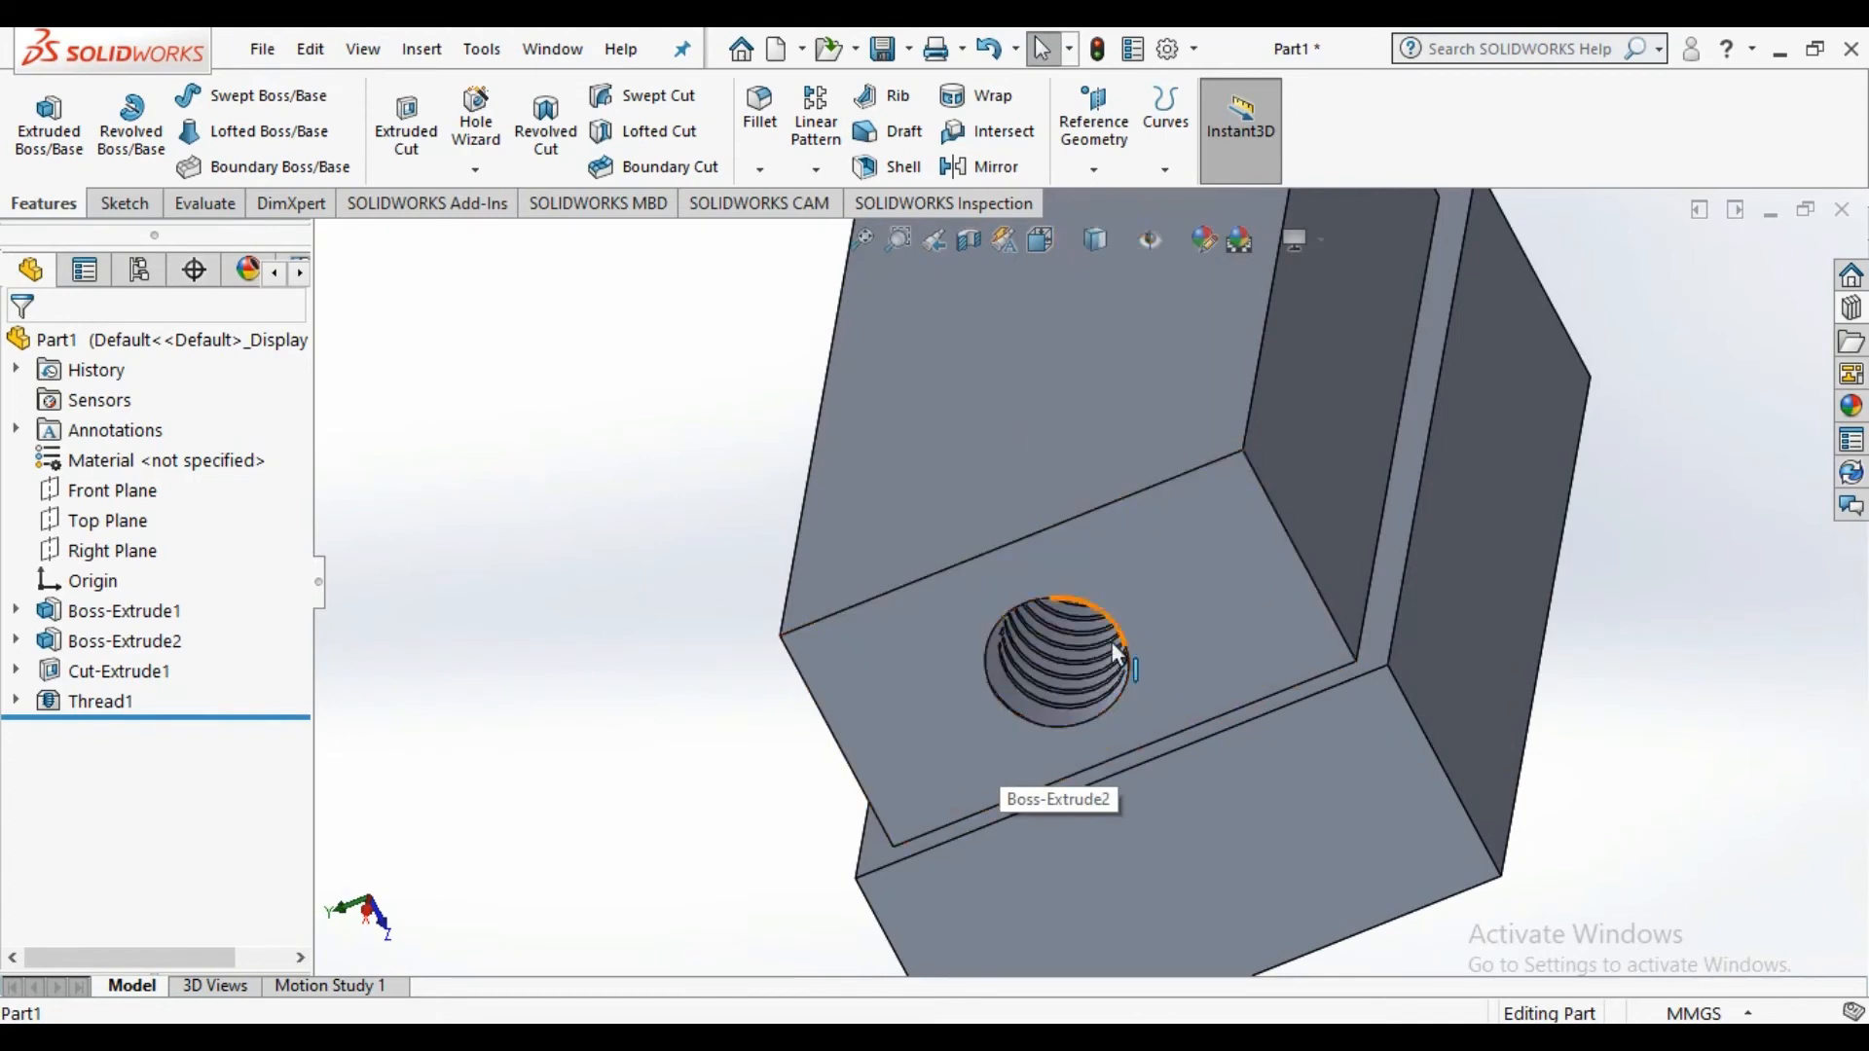
scroll(1694, 511, "up", 2)
scroll(1665, 524, "up", 2)
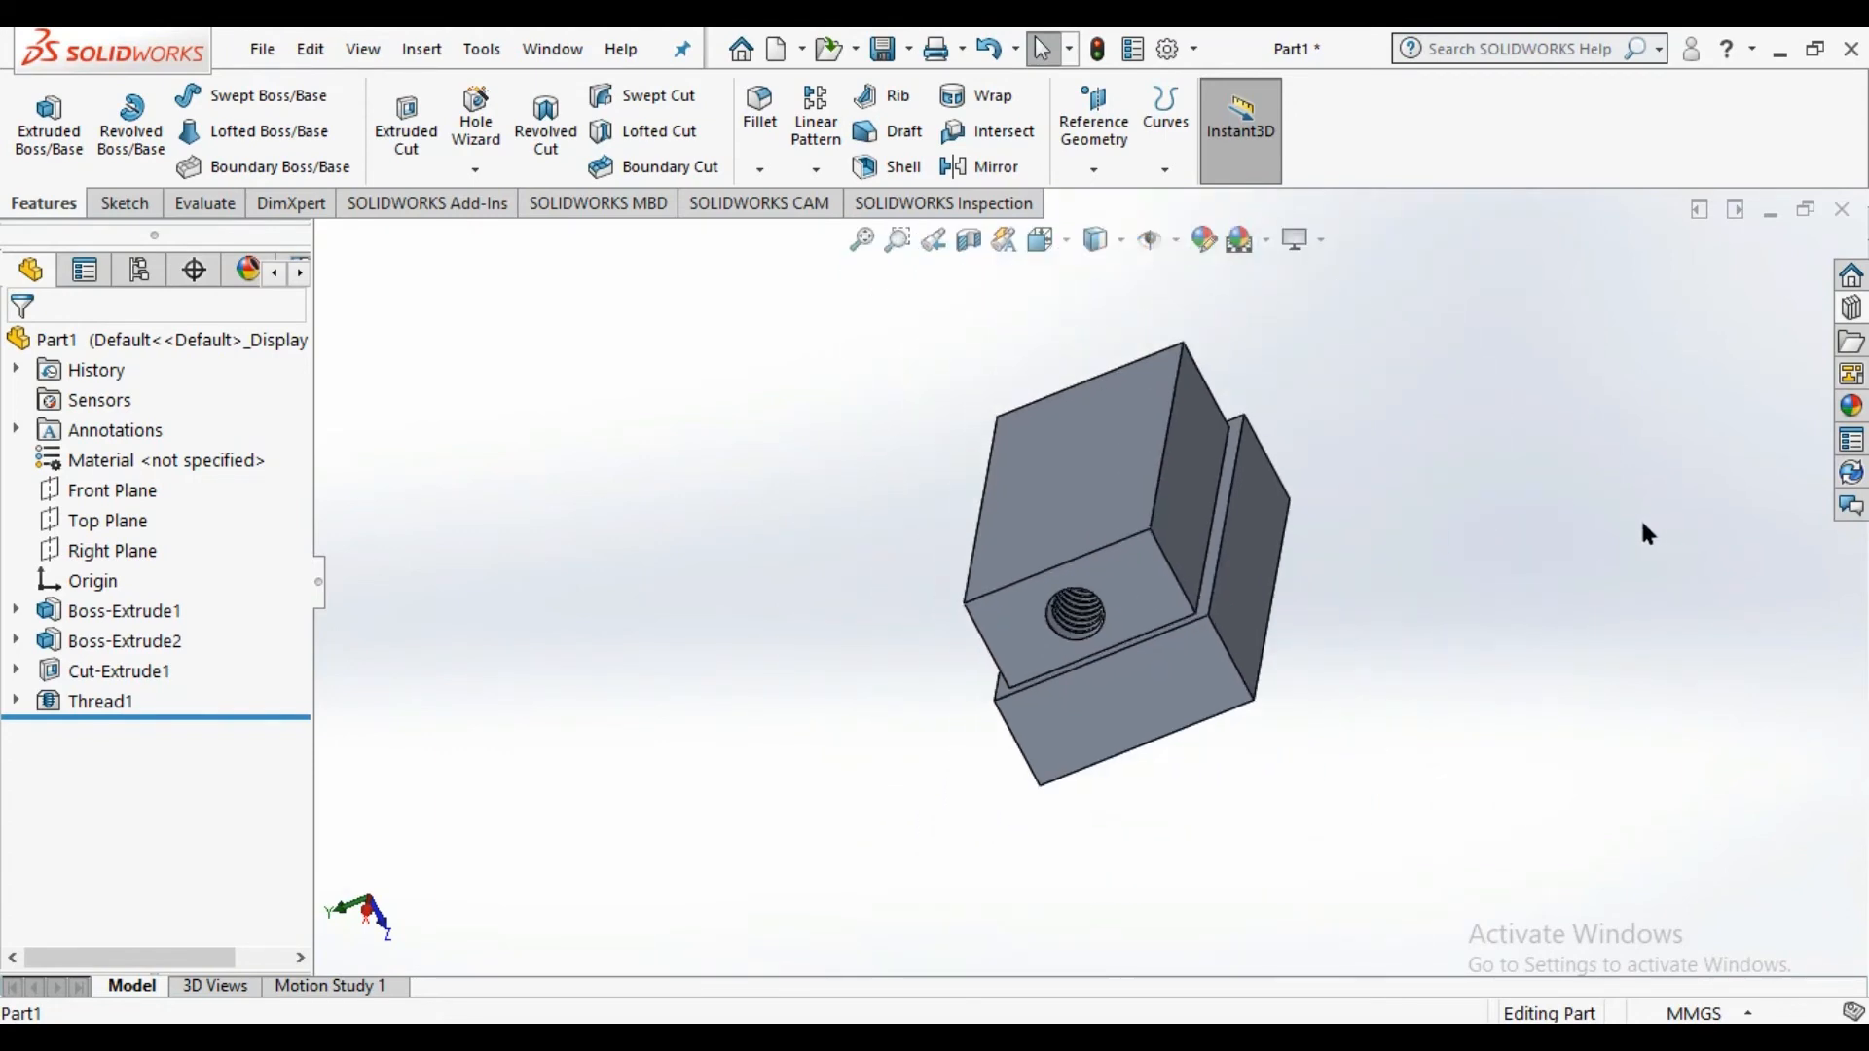
middle_click_drag(1643, 524, 1465, 997)
middle_click_drag(1343, 321, 1386, 593)
scroll(1190, 621, "down", 5)
scroll(1071, 579, "up", 2)
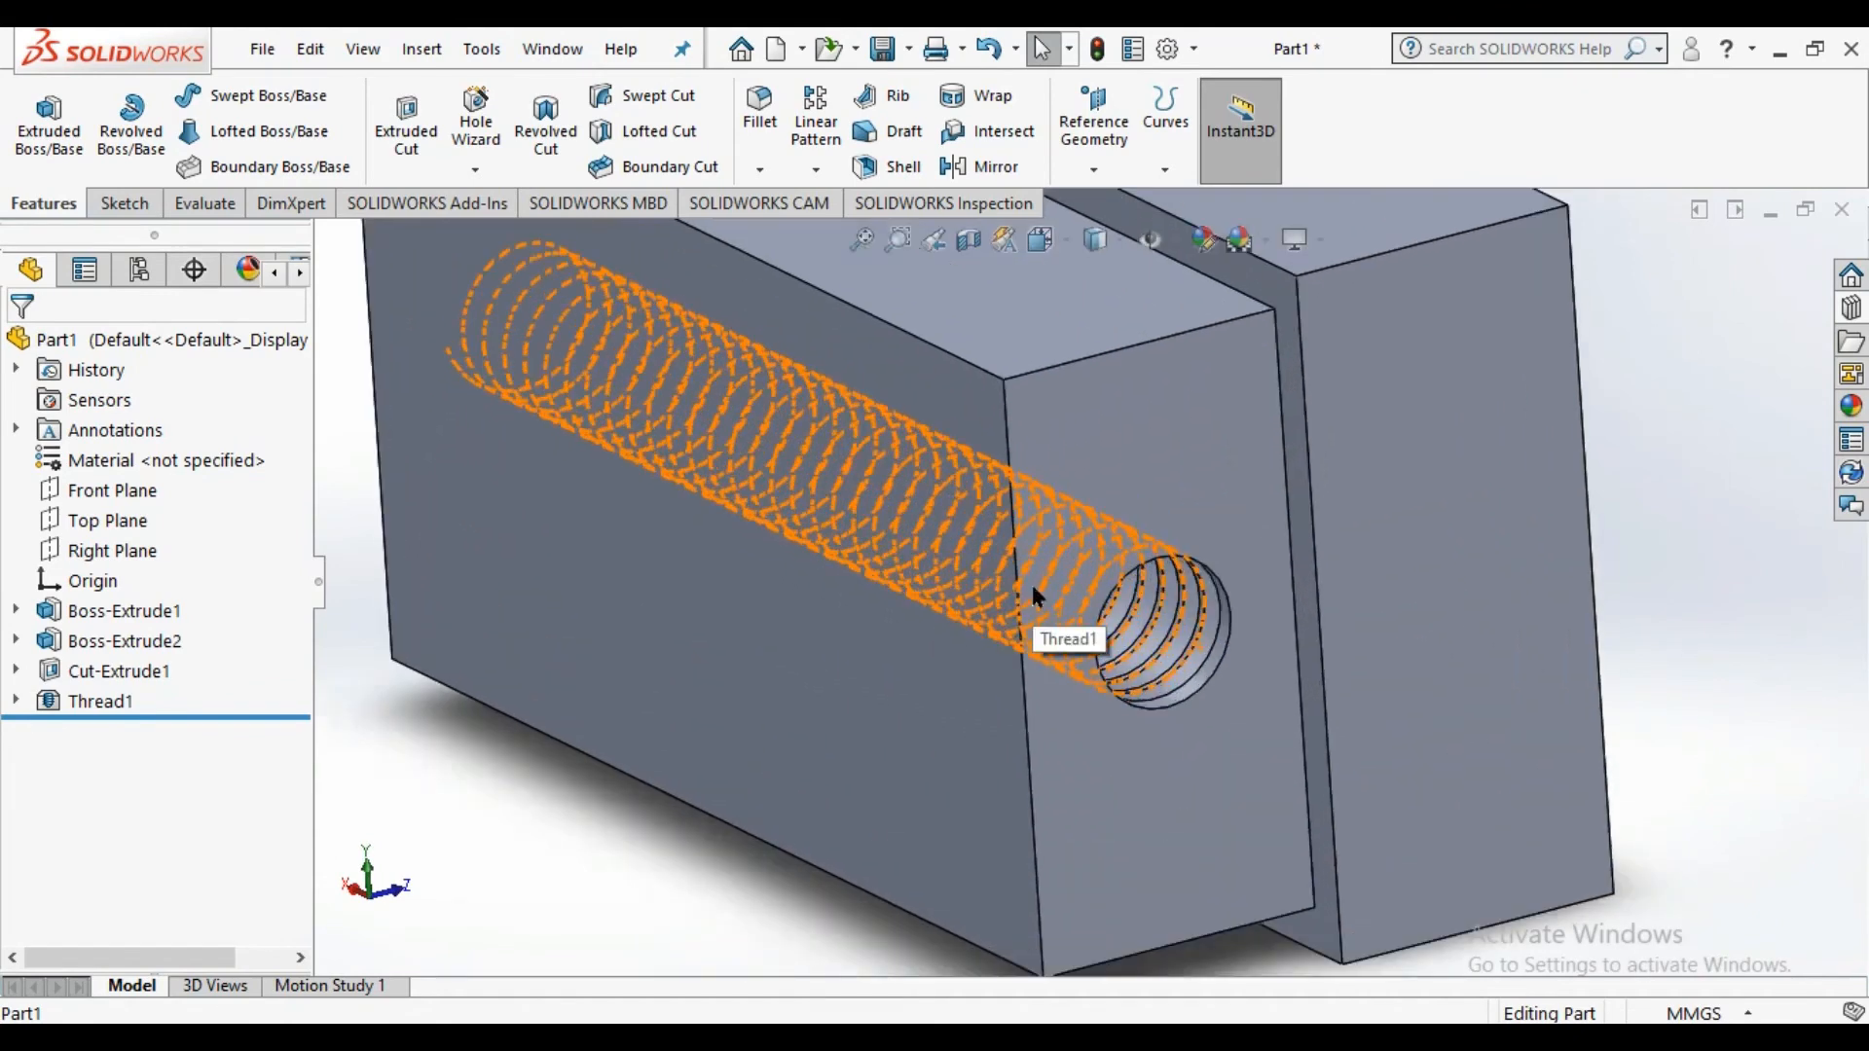
middle_click_drag(1030, 580, 1340, 634)
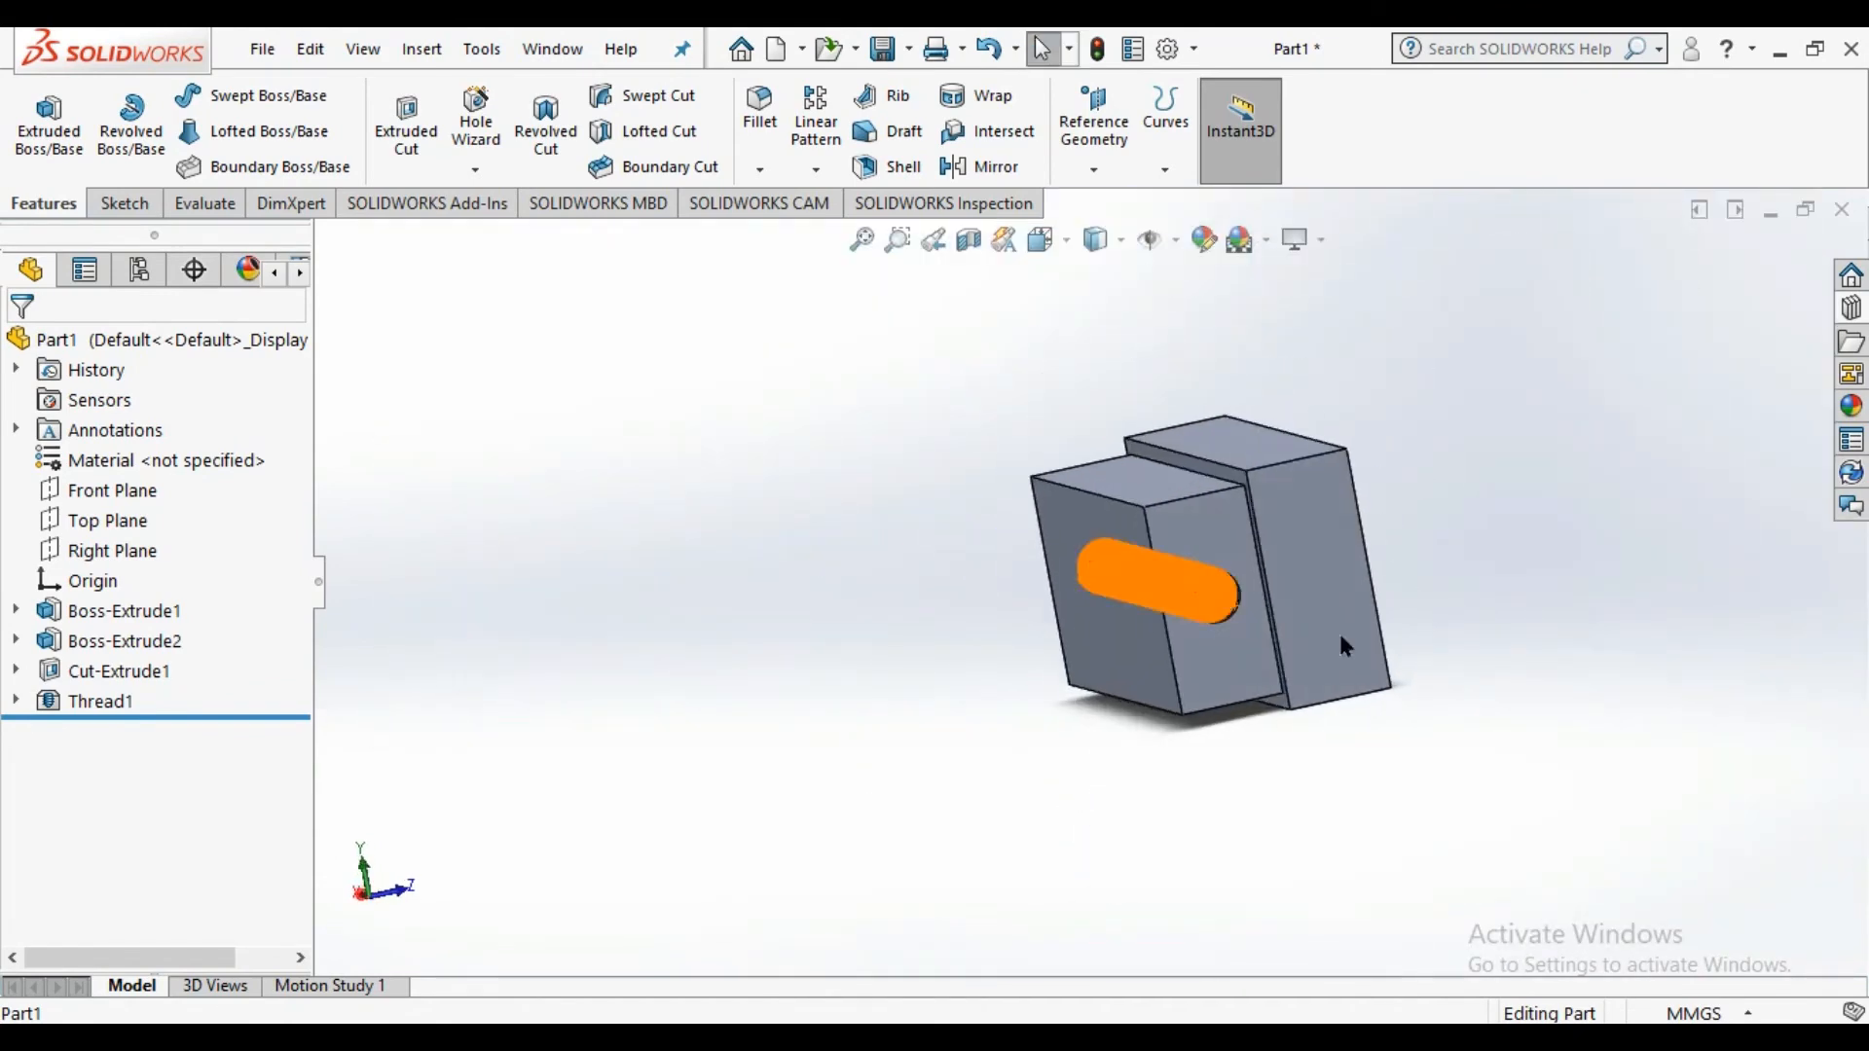
Inspect the stepped block from several sides and look closely into the threaded hole opening
left_click(476, 172)
left_click(531, 268)
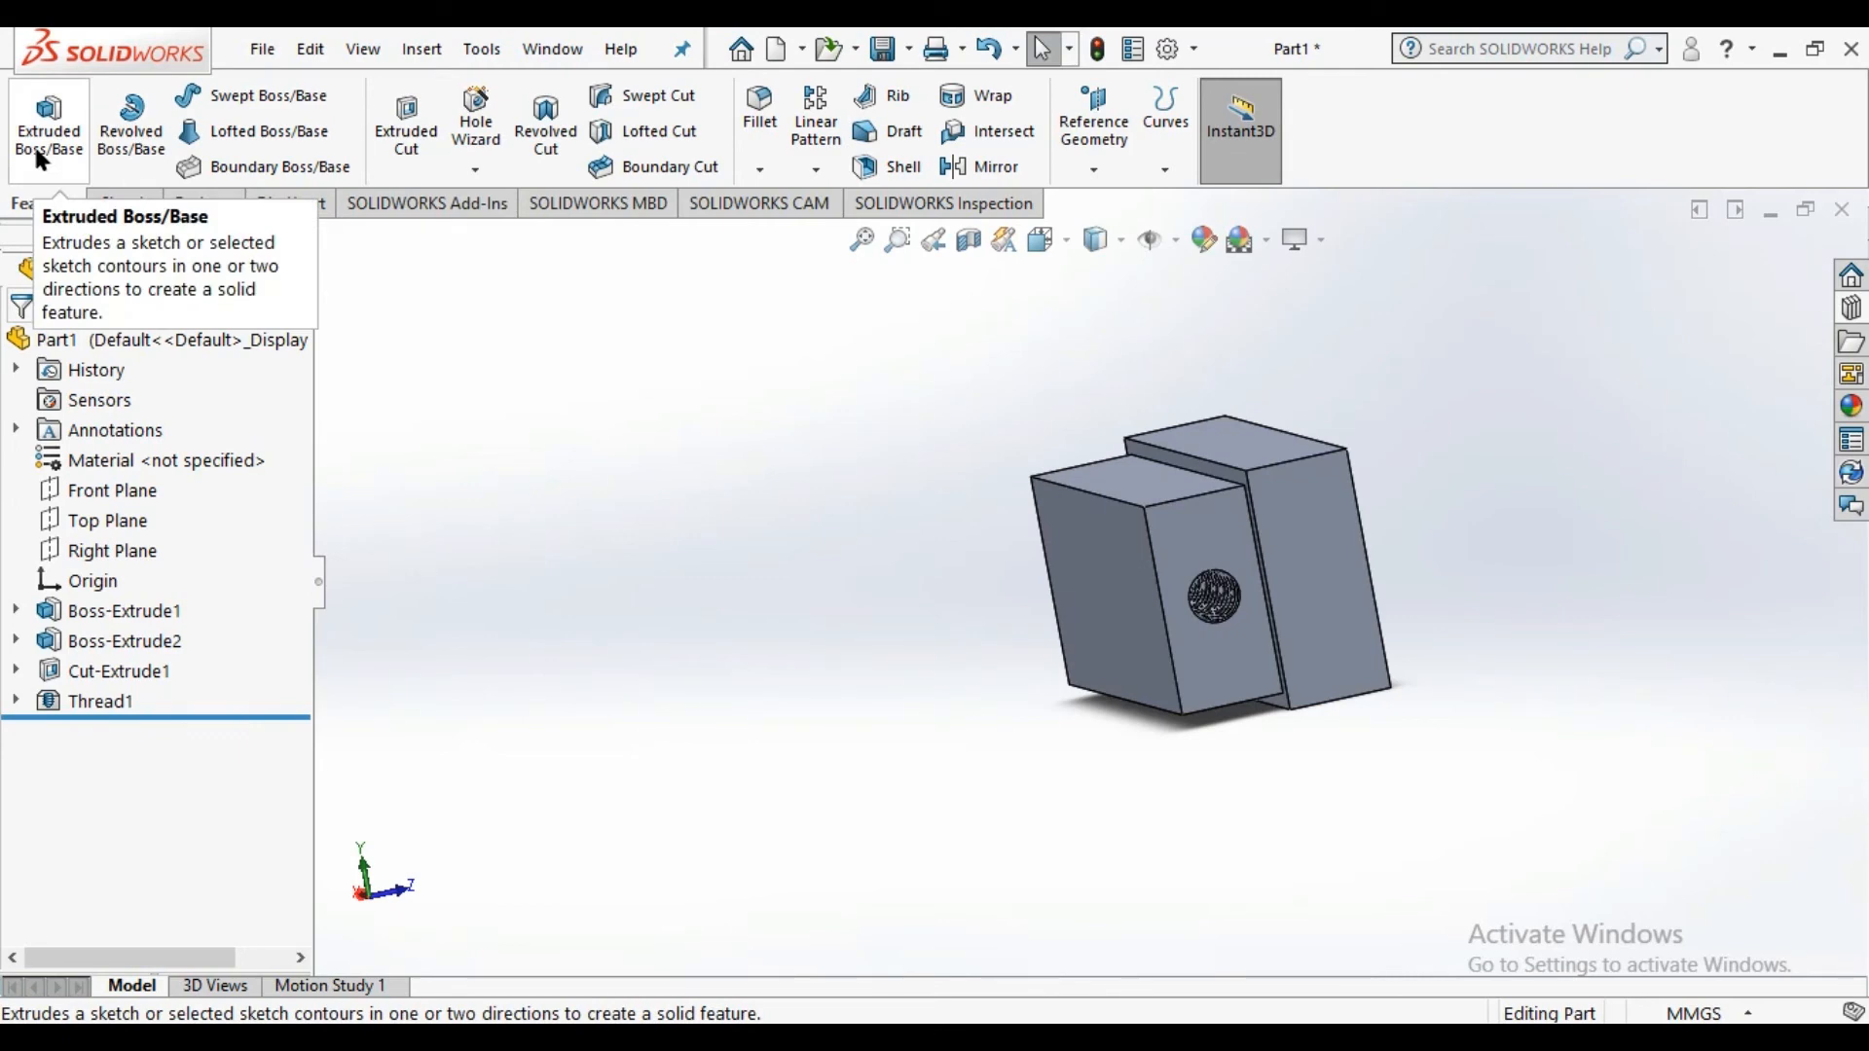
middle_click_drag(779, 517, 866, 622)
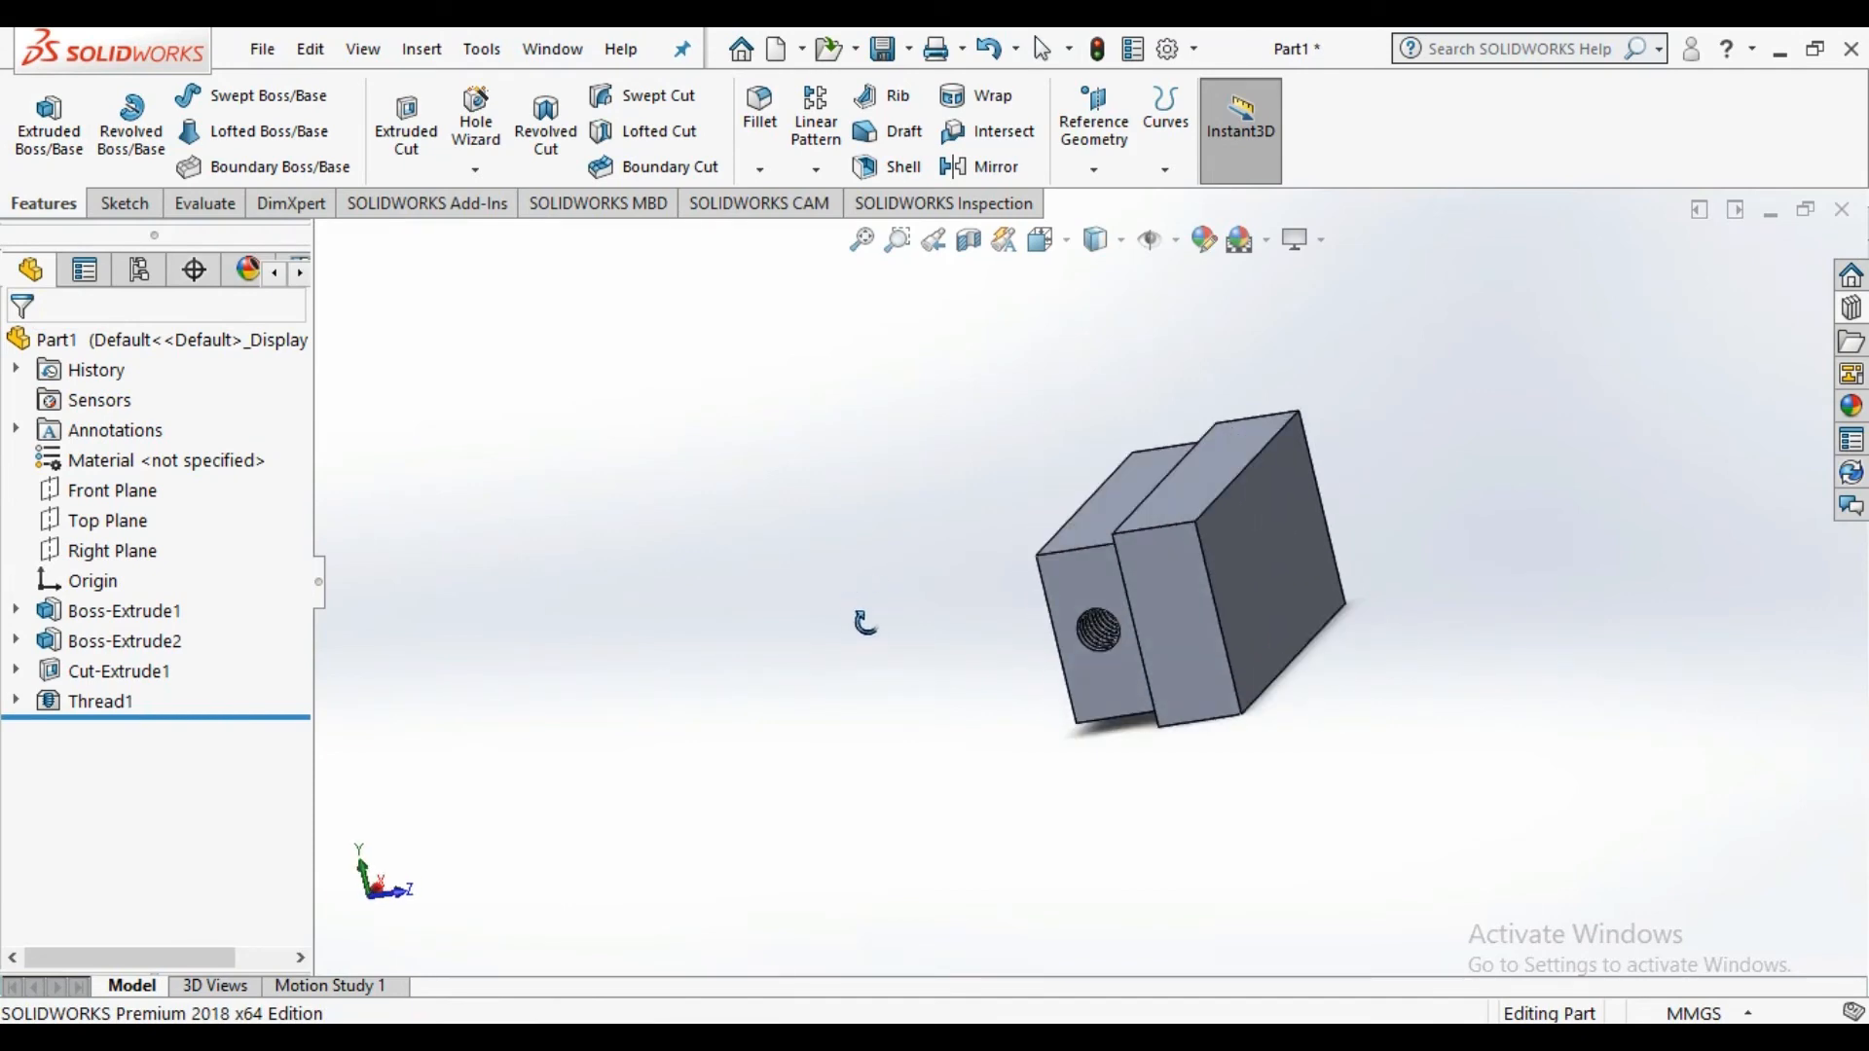
middle_click_drag(865, 622, 837, 484)
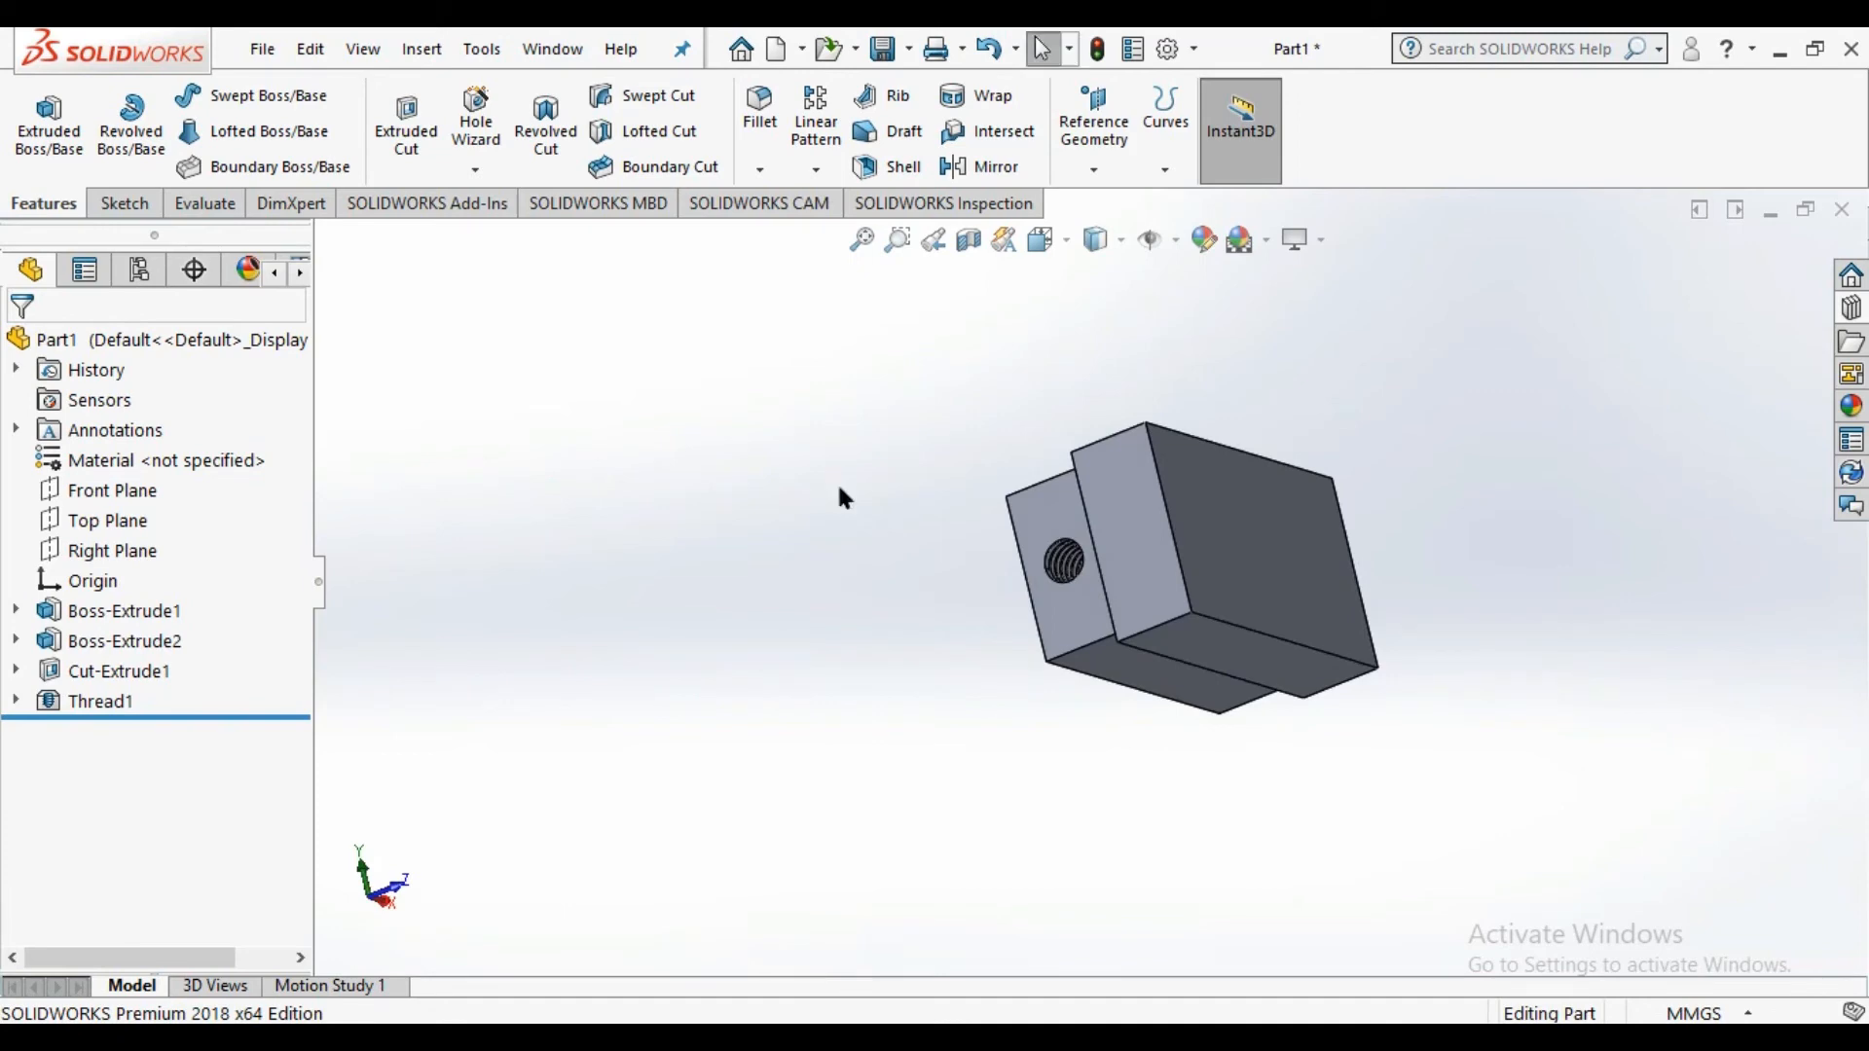
scroll(861, 494, "down", 2)
scroll(1339, 604, "up", 3)
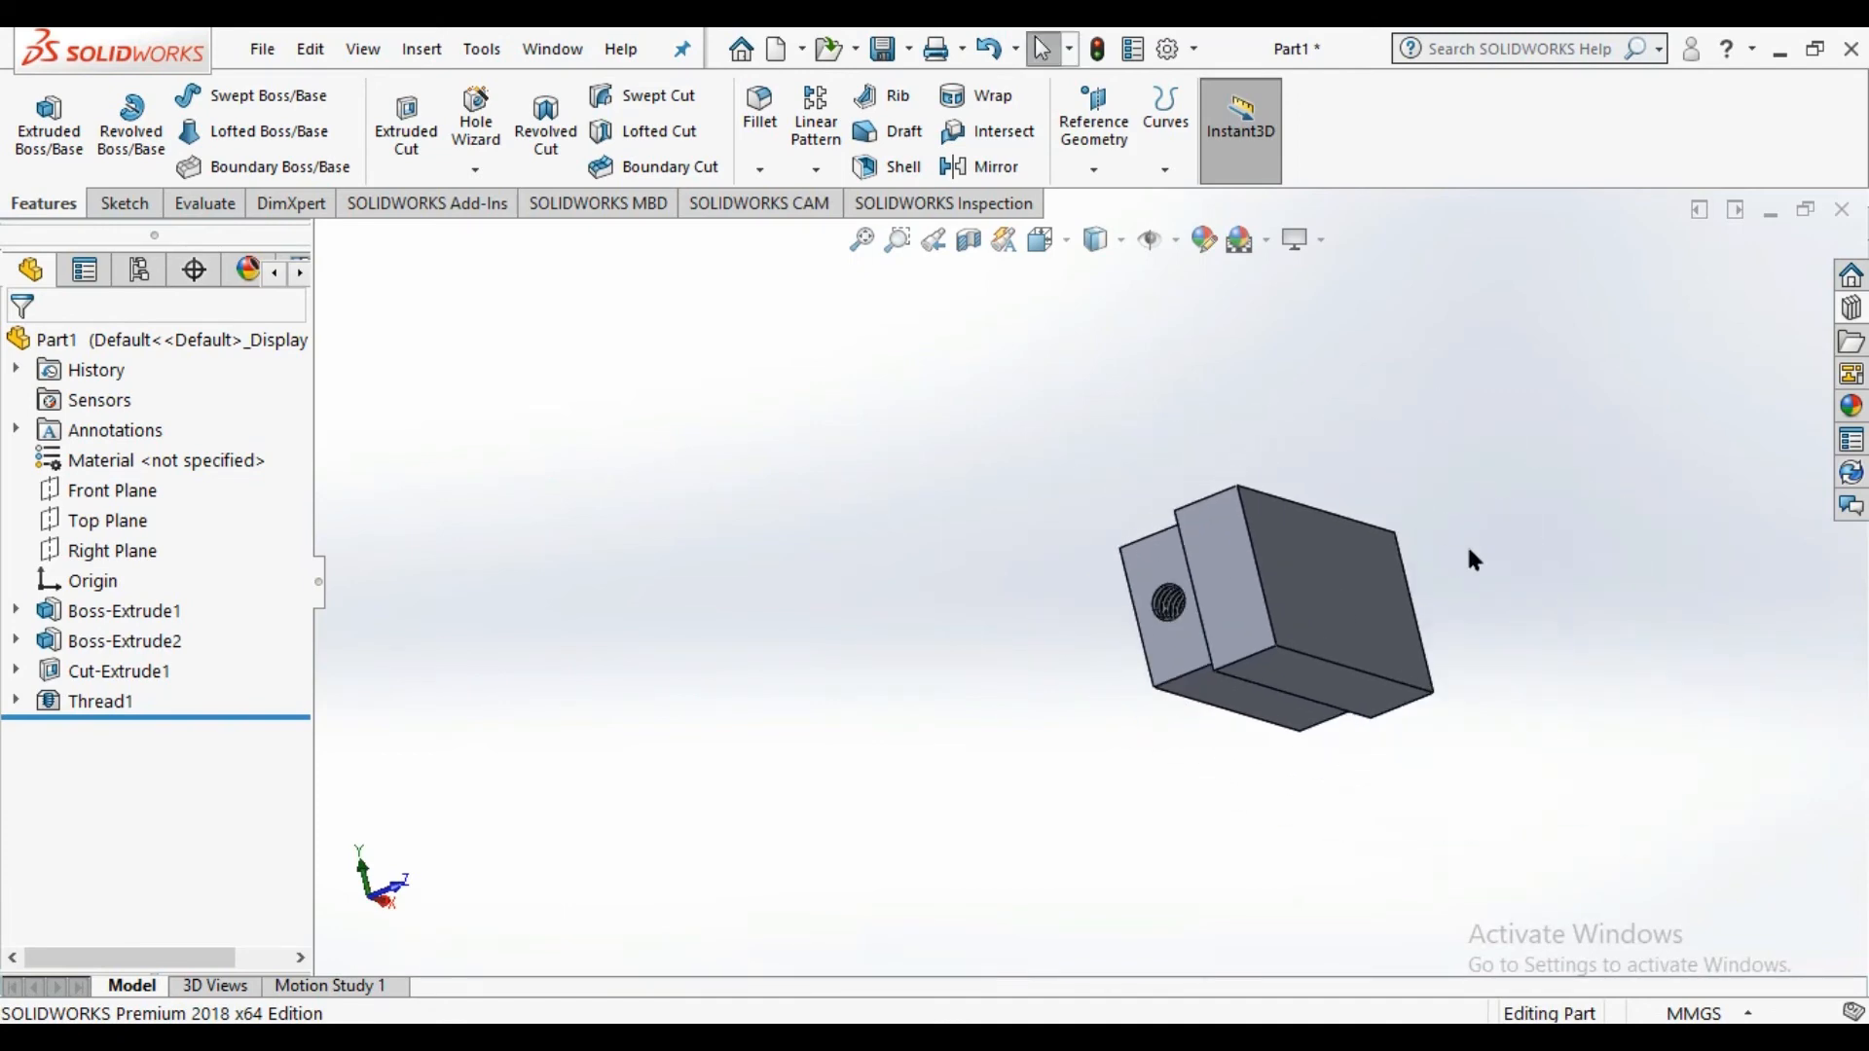
middle_click_drag(1468, 551, 1502, 575)
scroll(1460, 593, "down", 3)
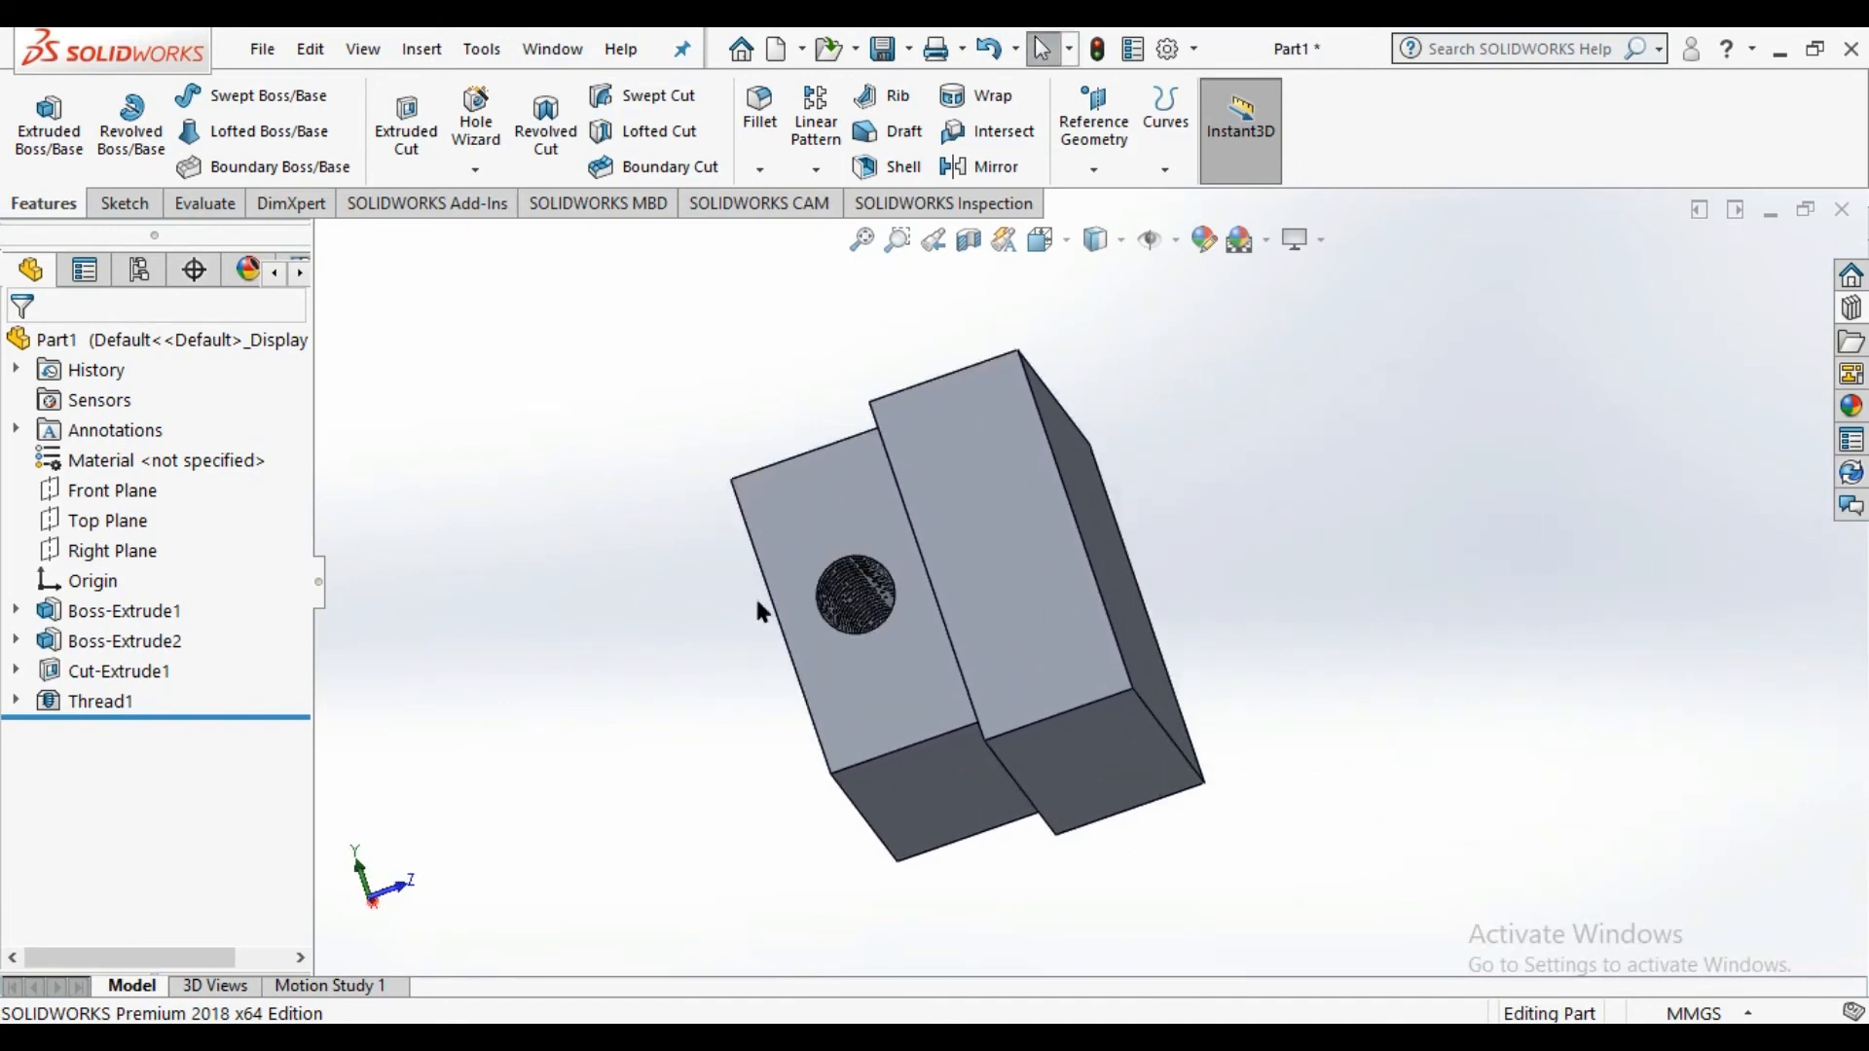
scroll(759, 611, "down", 2)
scroll(1089, 597, "up", 2)
scroll(1256, 564, "down", 4)
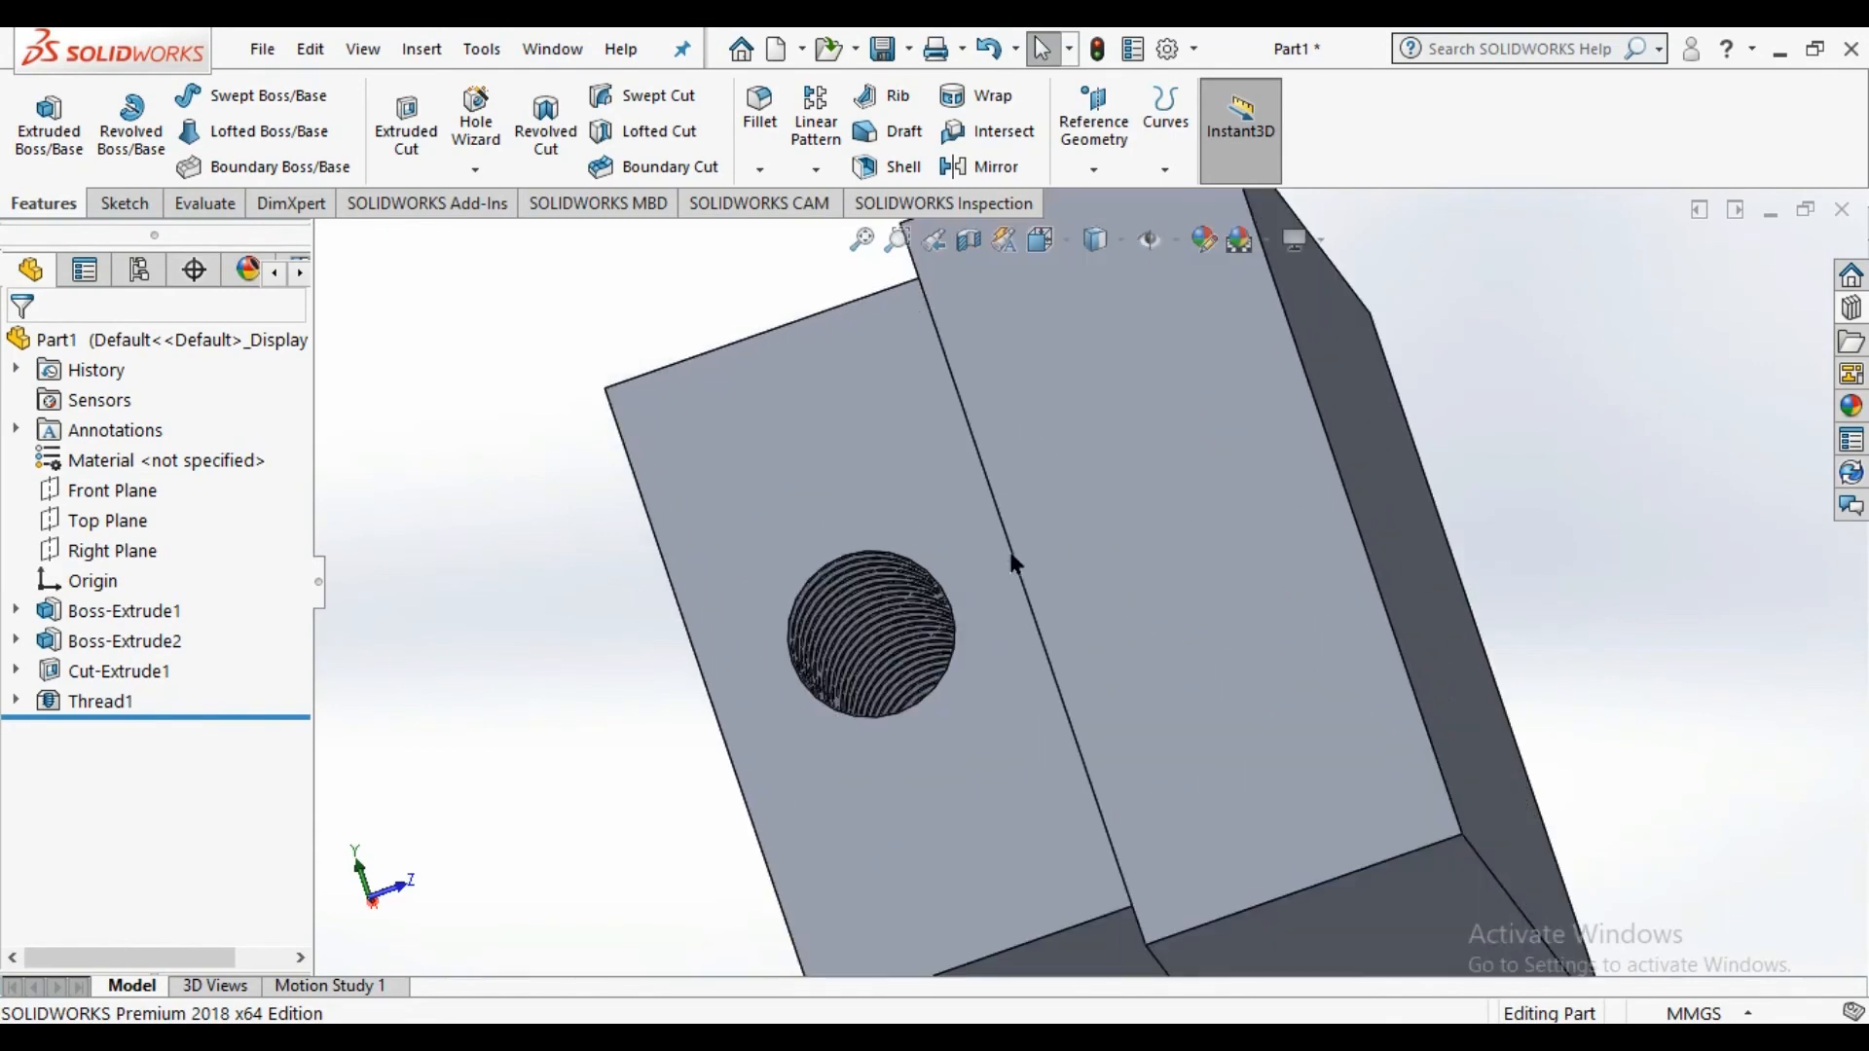
middle_click_drag(1009, 556, 1064, 534)
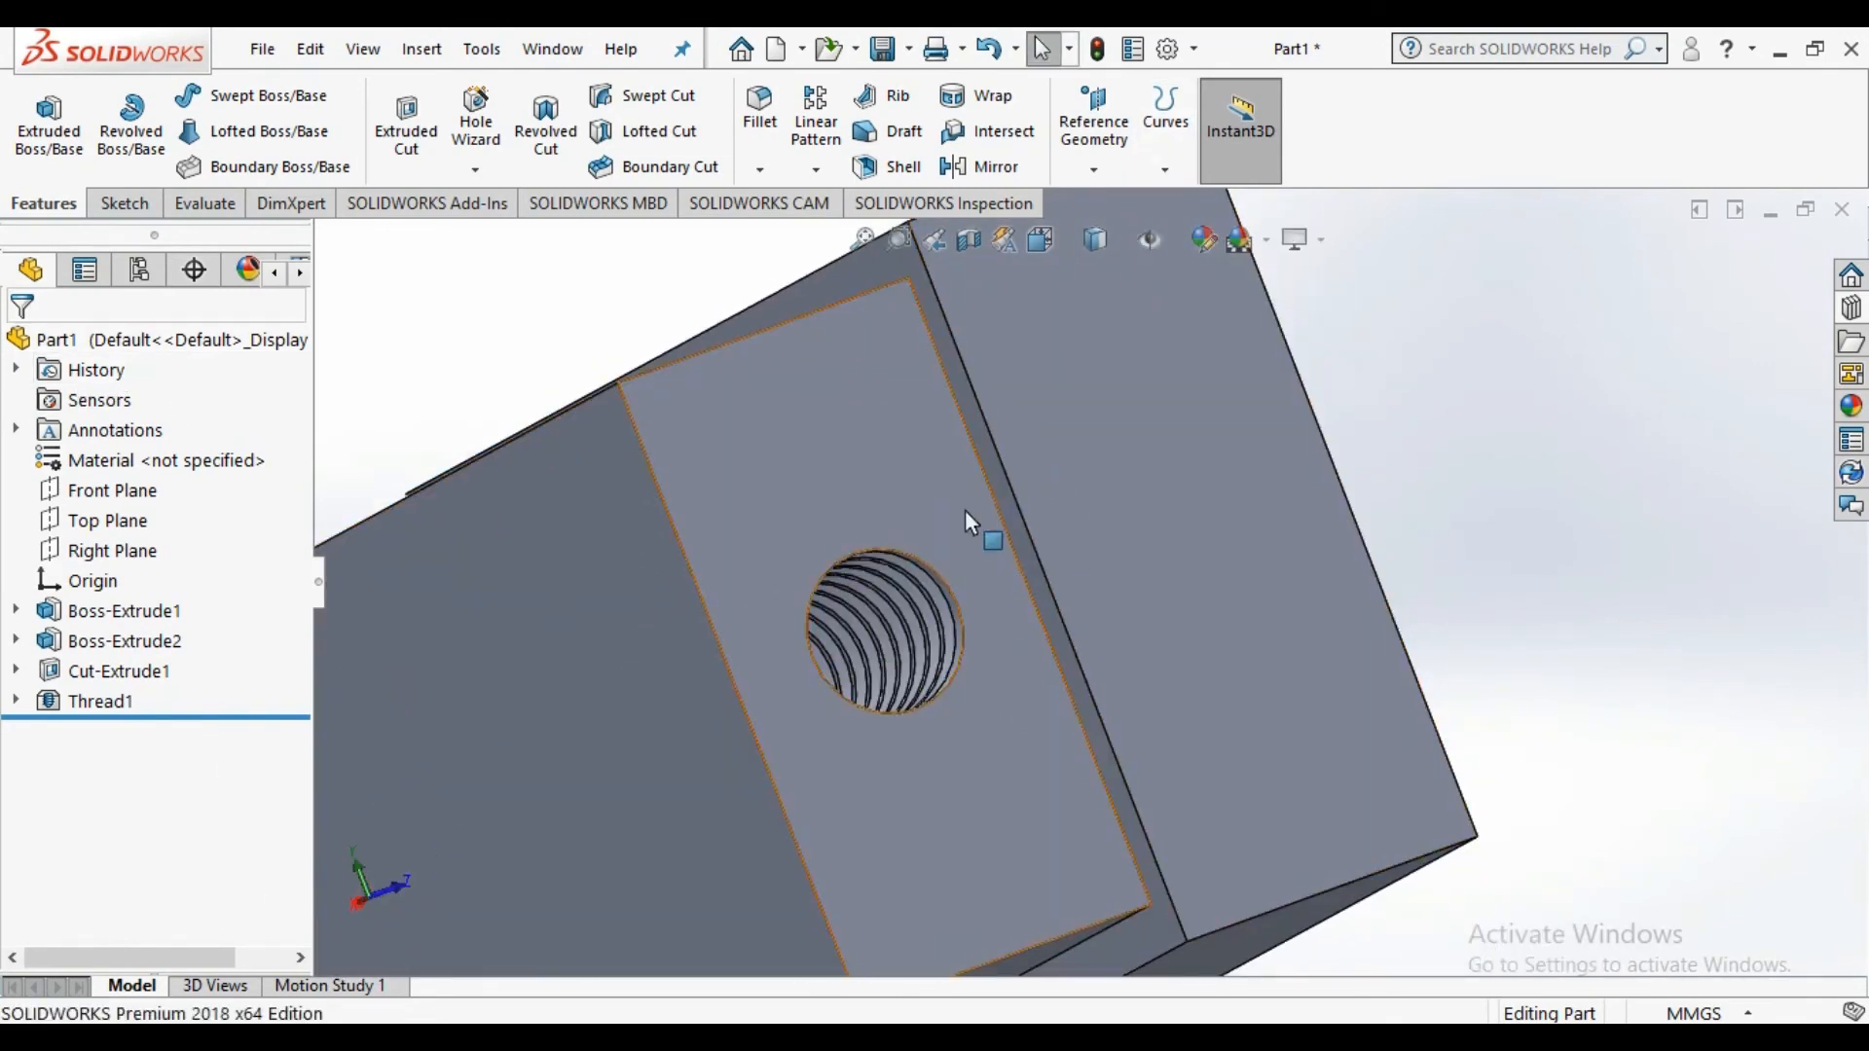
Start a constant-size Fillet and select the four edges where the smaller block meets the larger block
left_click(759, 107)
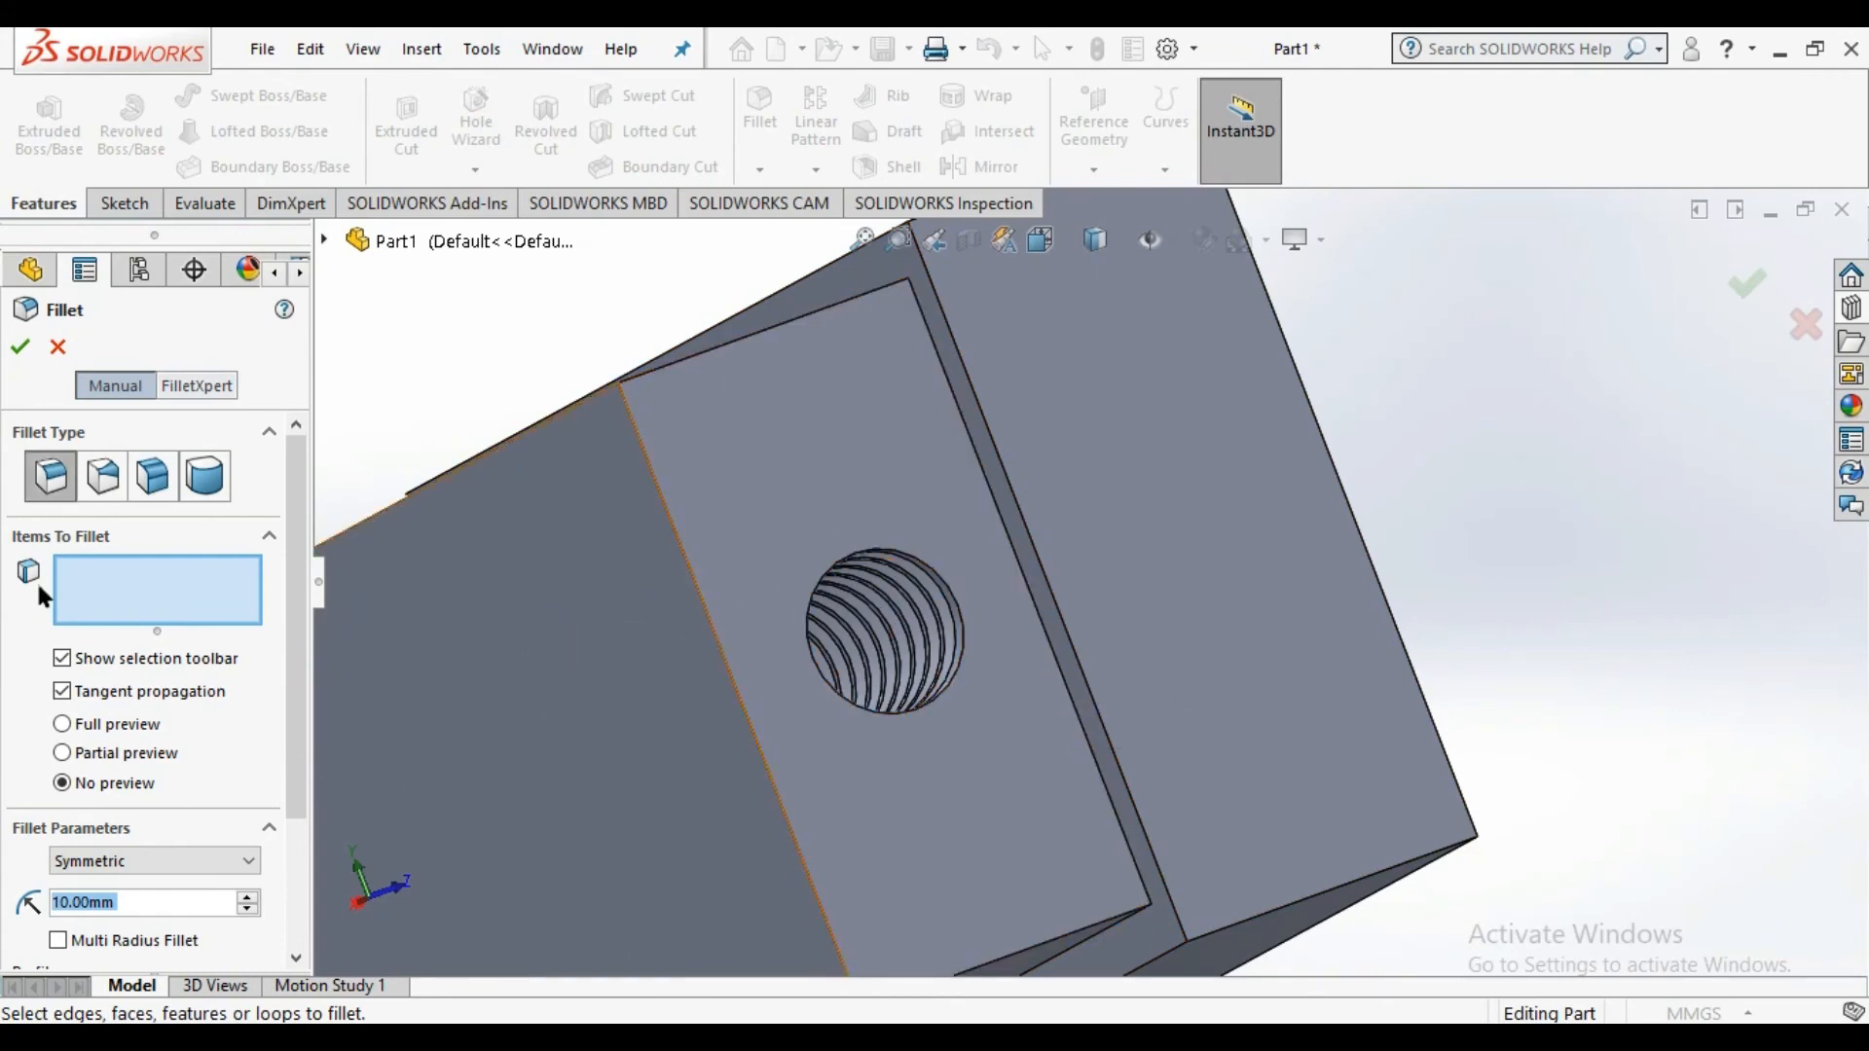
left_click(979, 473)
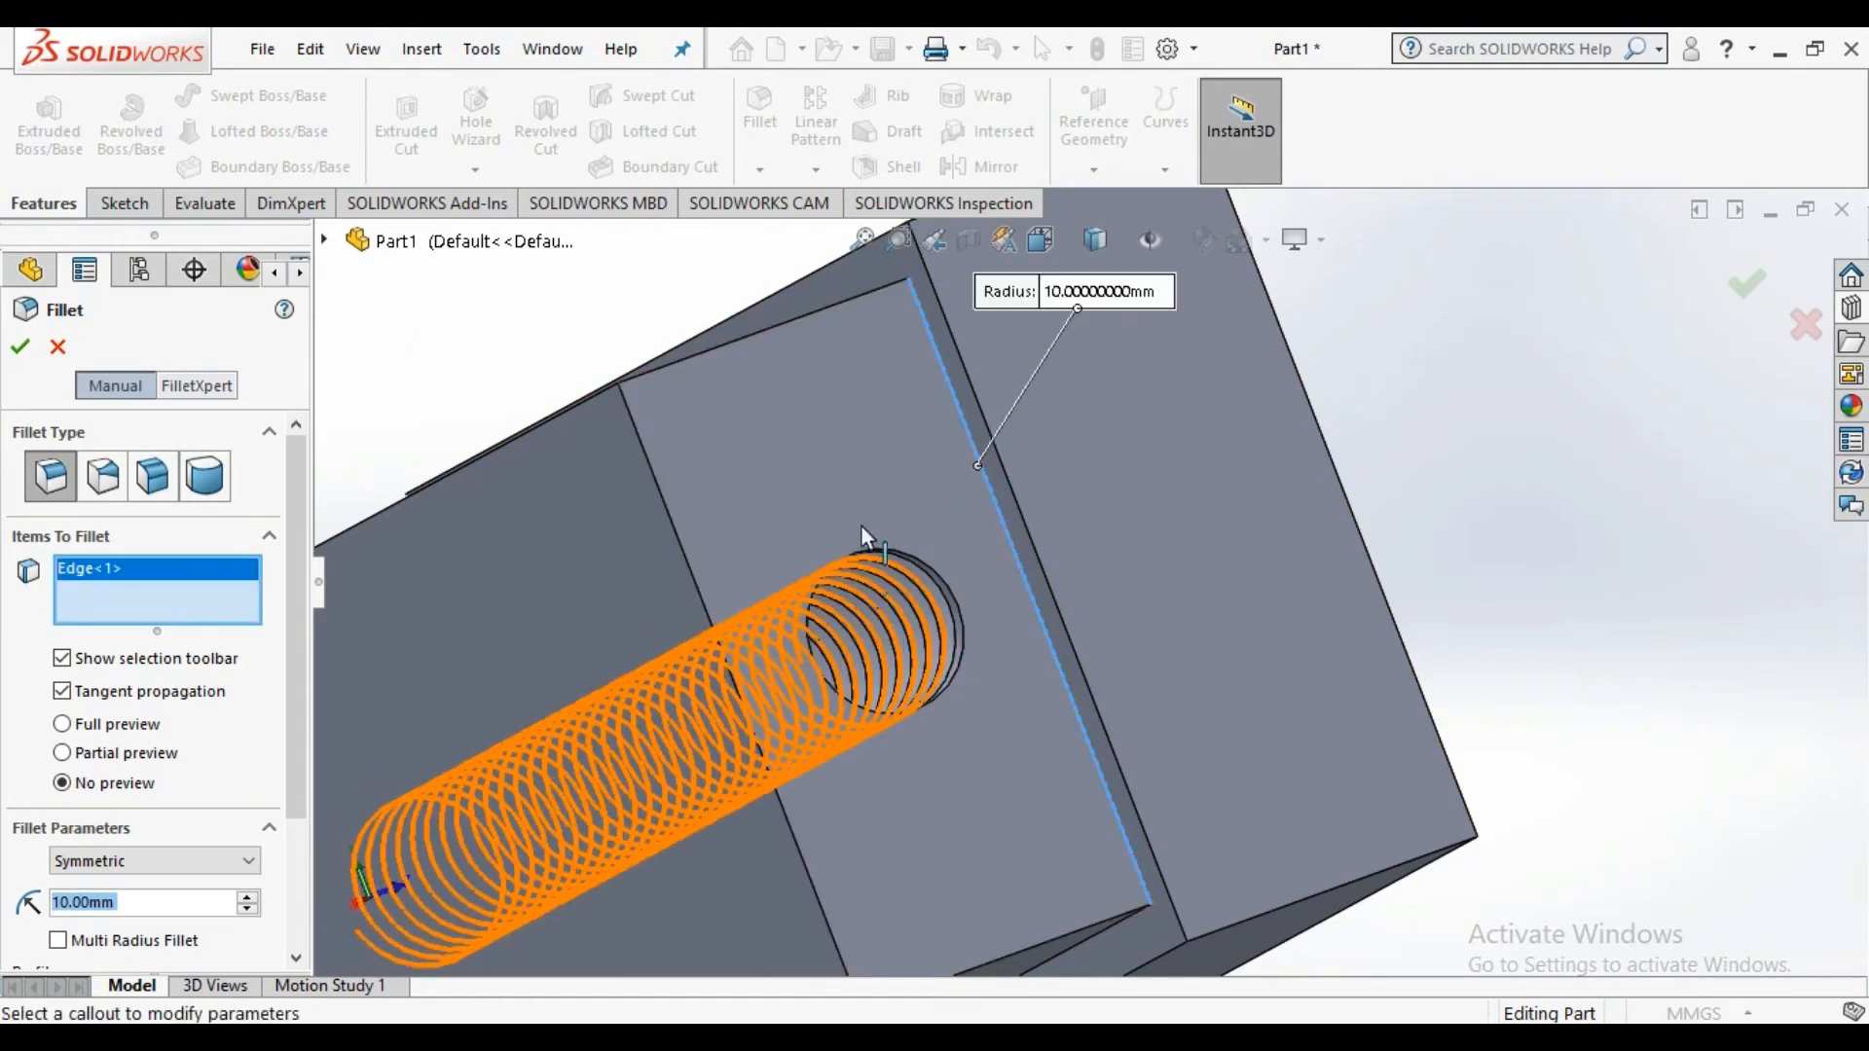
middle_click_drag(845, 434, 884, 524)
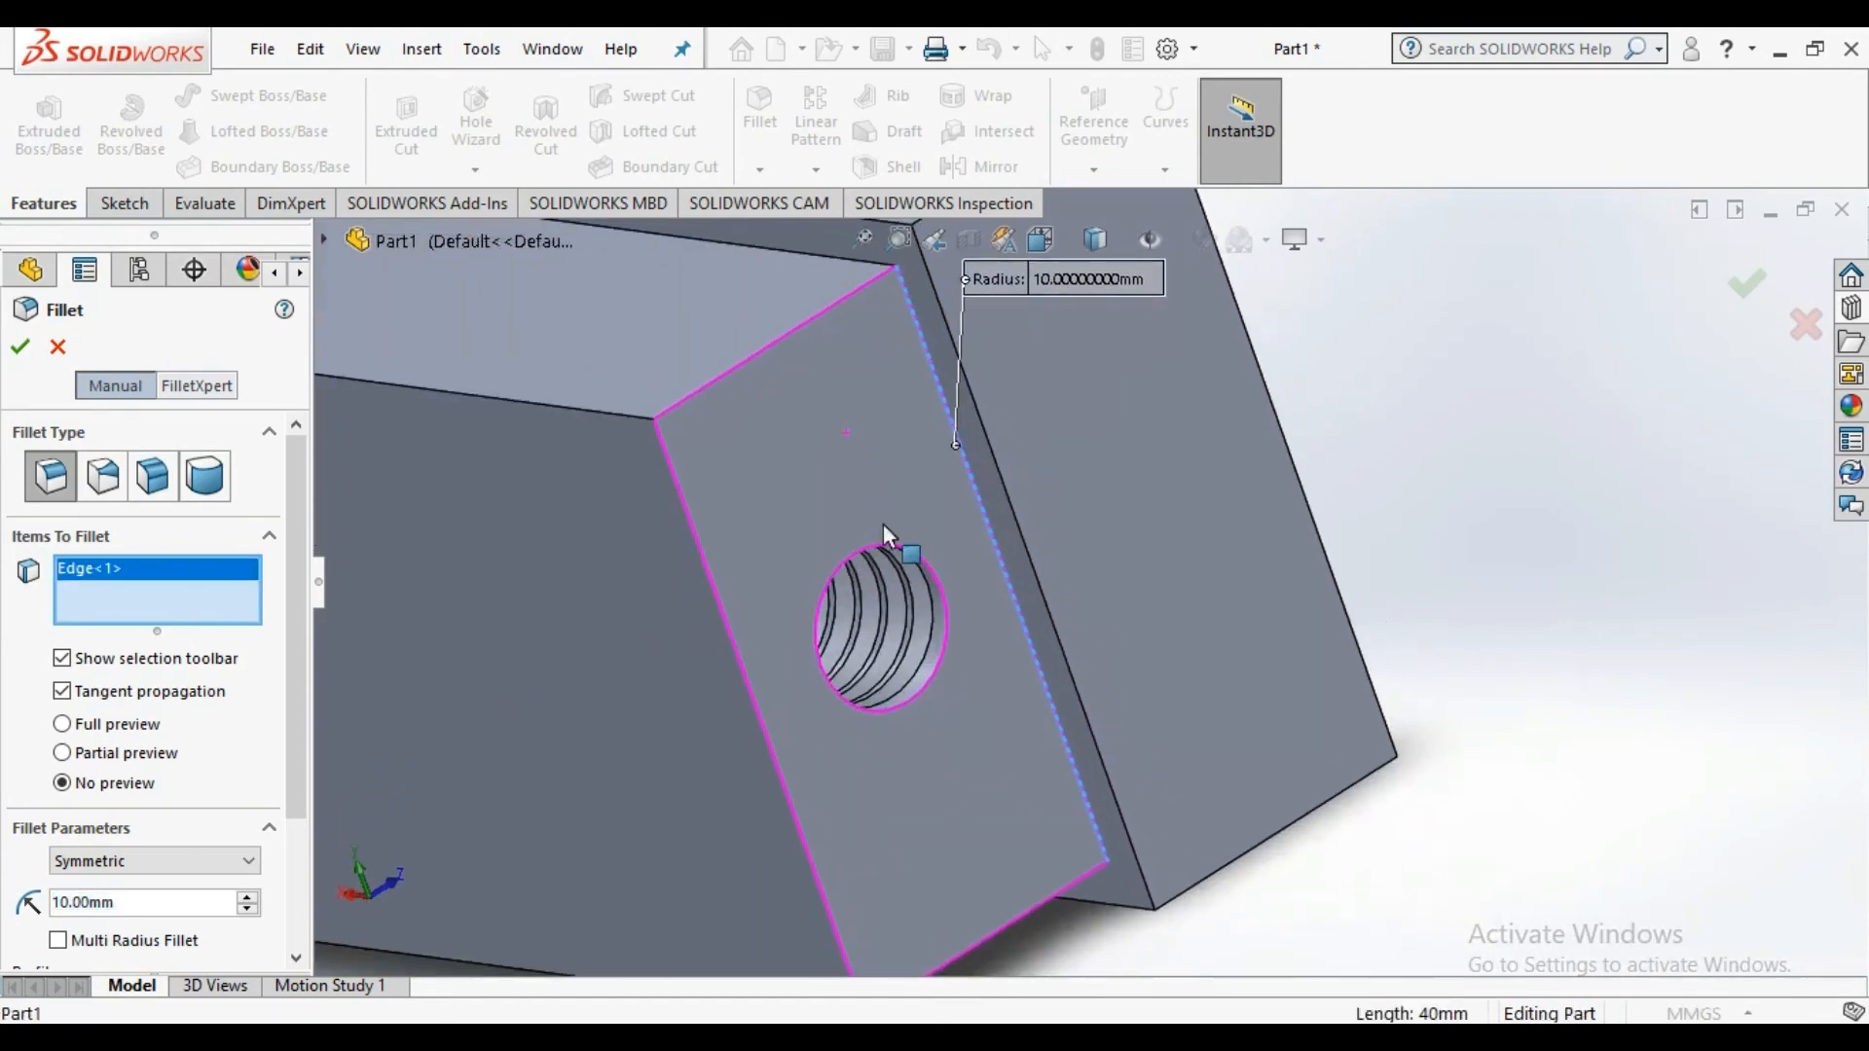
left_click(843, 259)
middle_click_drag(1012, 696, 1125, 834)
scroll(1125, 836, "down", 5)
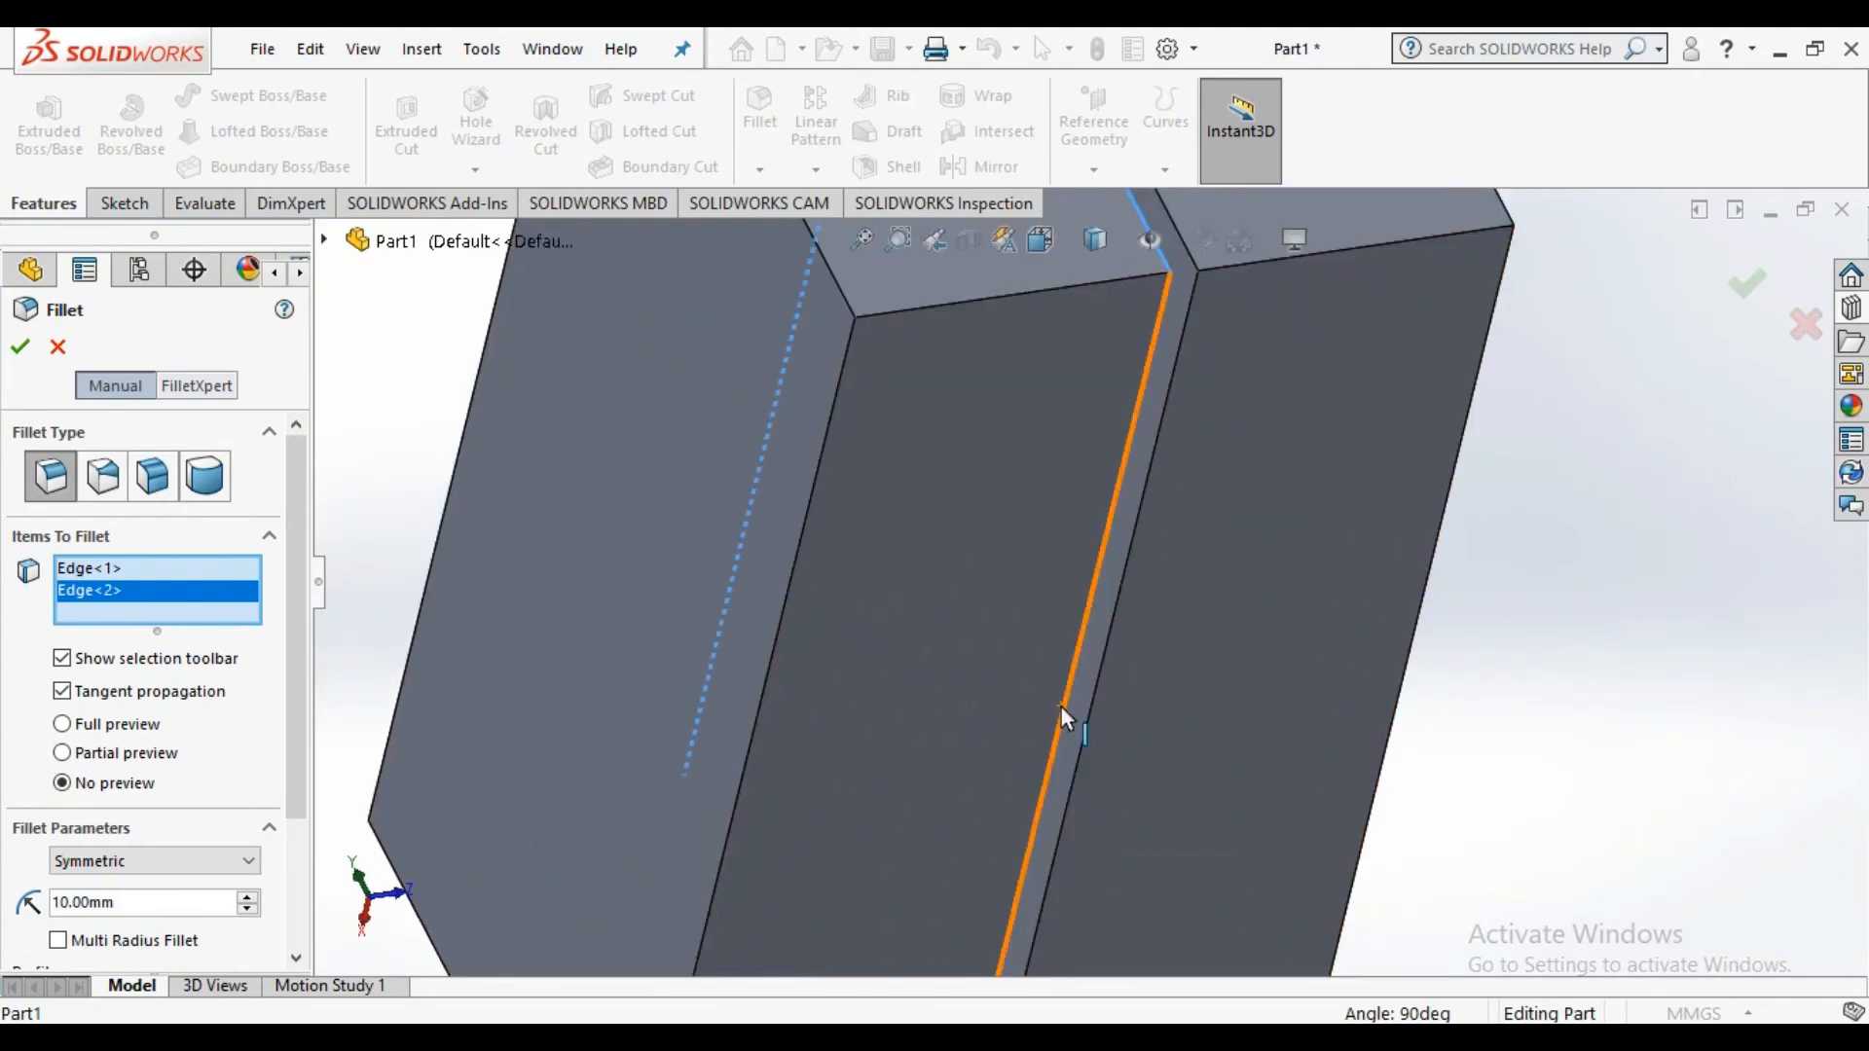
left_click(1060, 705)
scroll(993, 811, "up", 4)
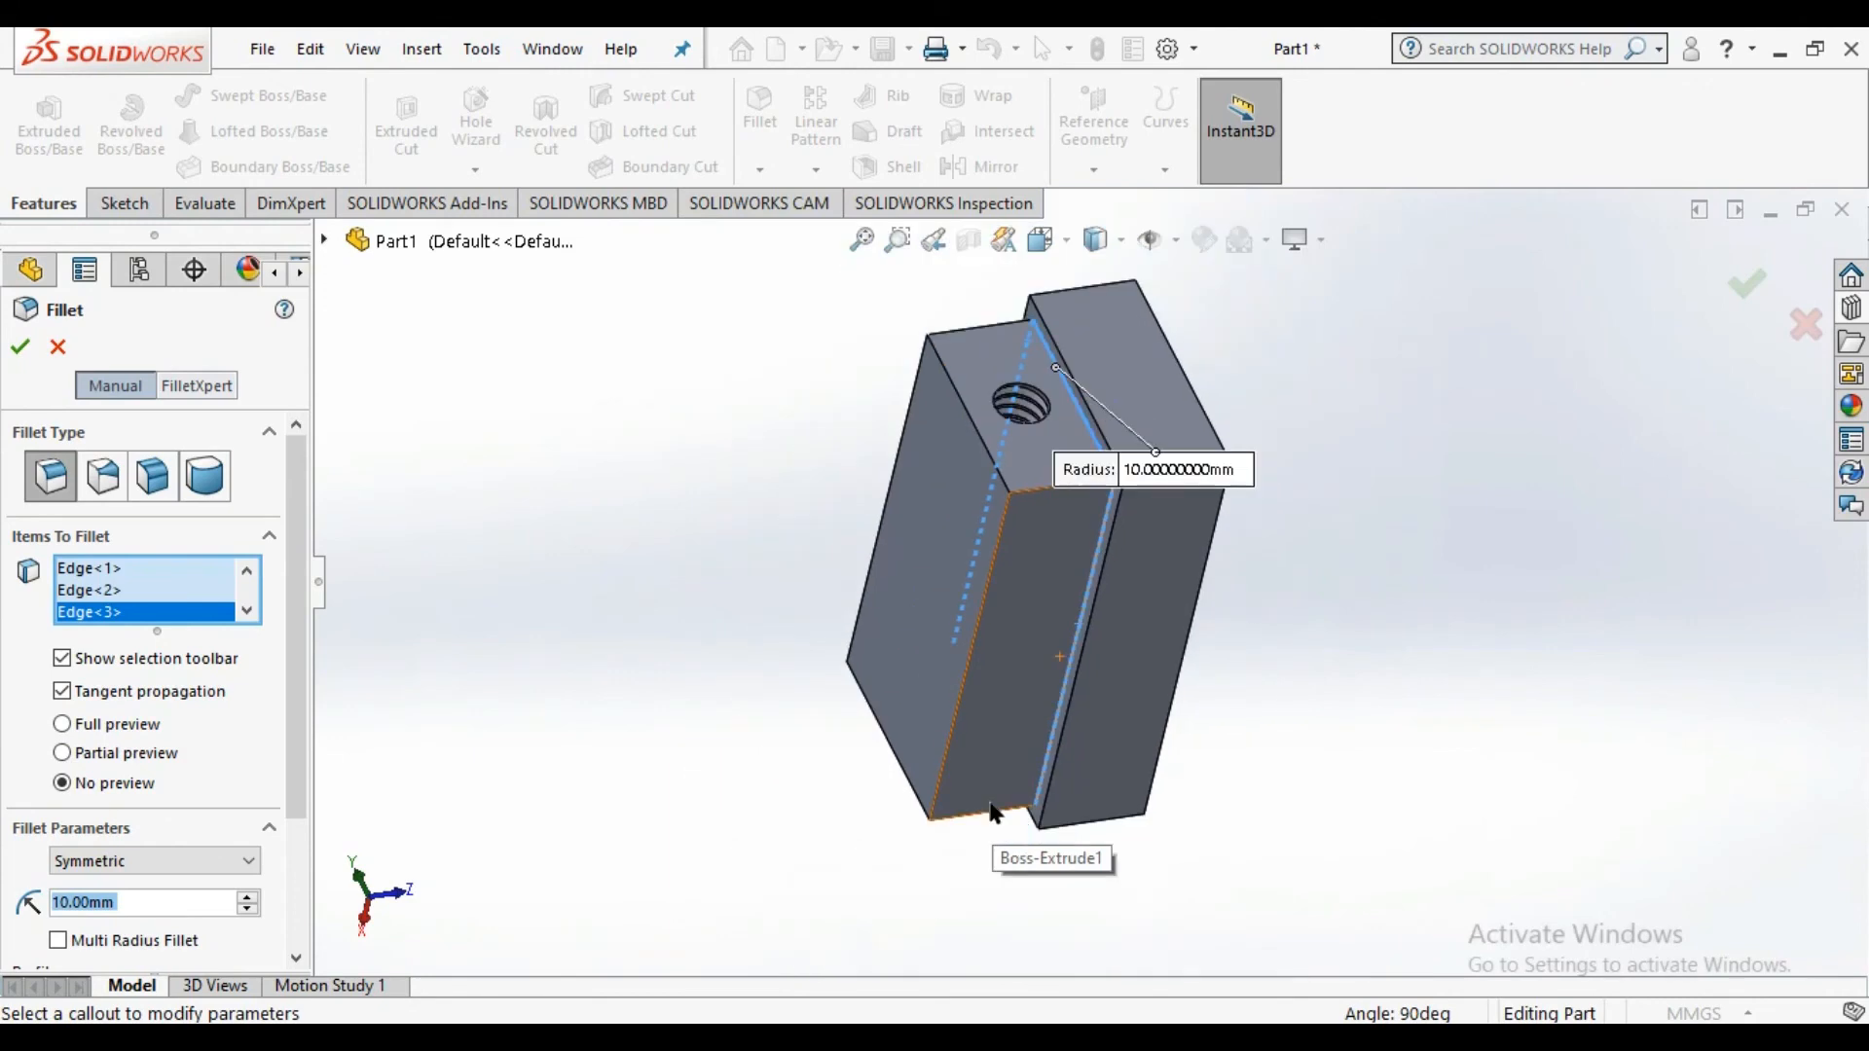
middle_click_drag(993, 811, 1059, 629)
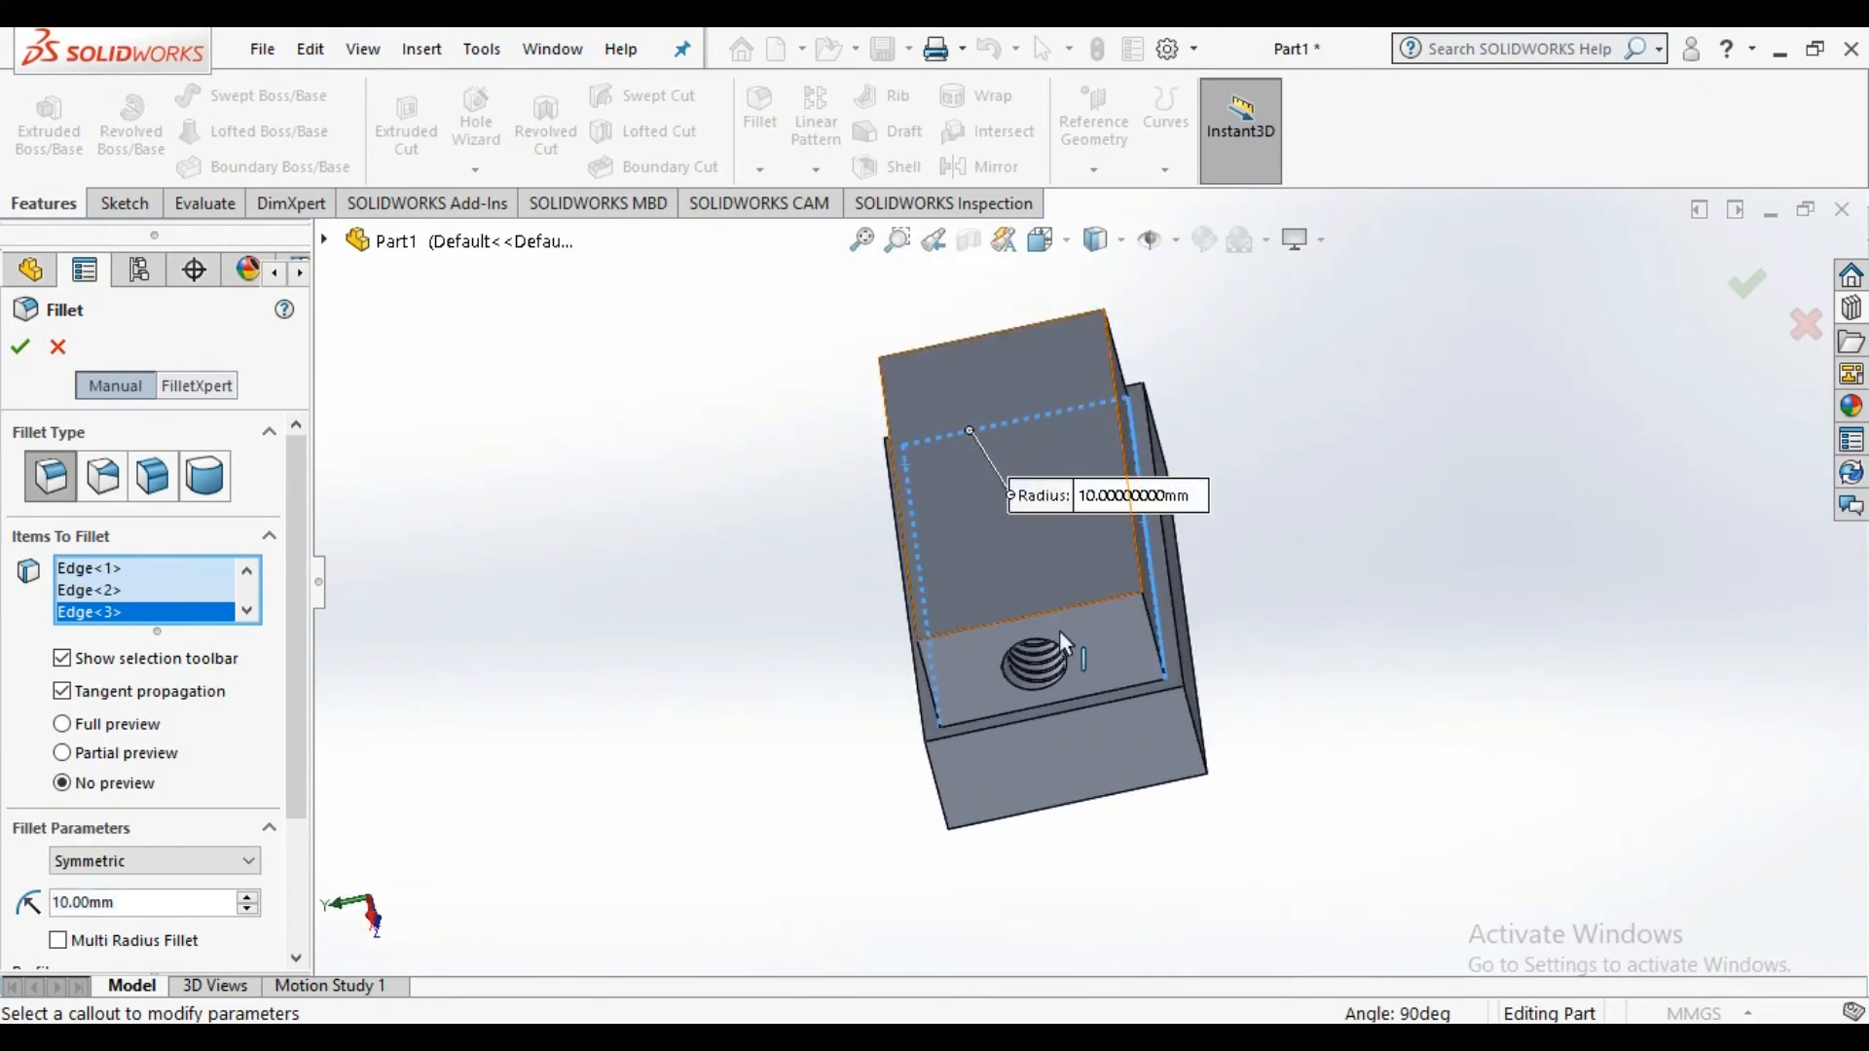
left_click(1047, 704)
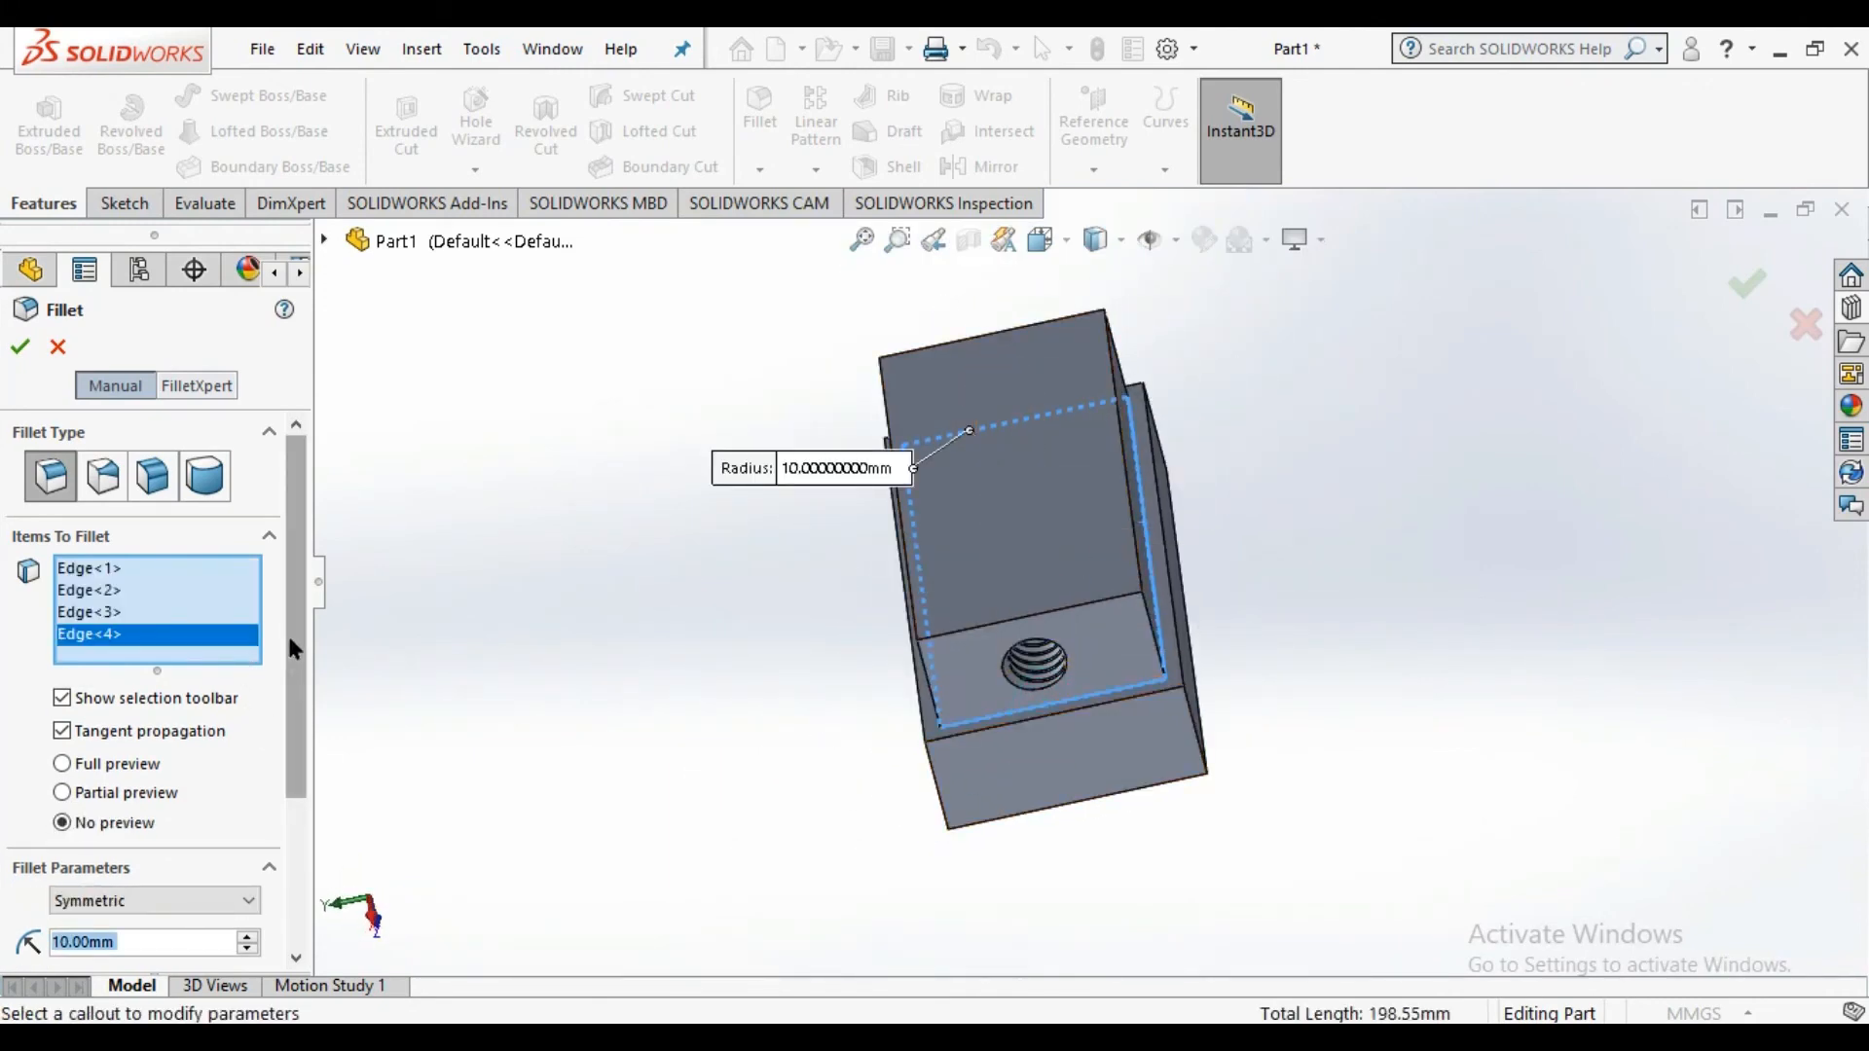
Set the fillet radius to 5 mm and create the fillet along the four selected edges
scroll(286, 633, "down", 3)
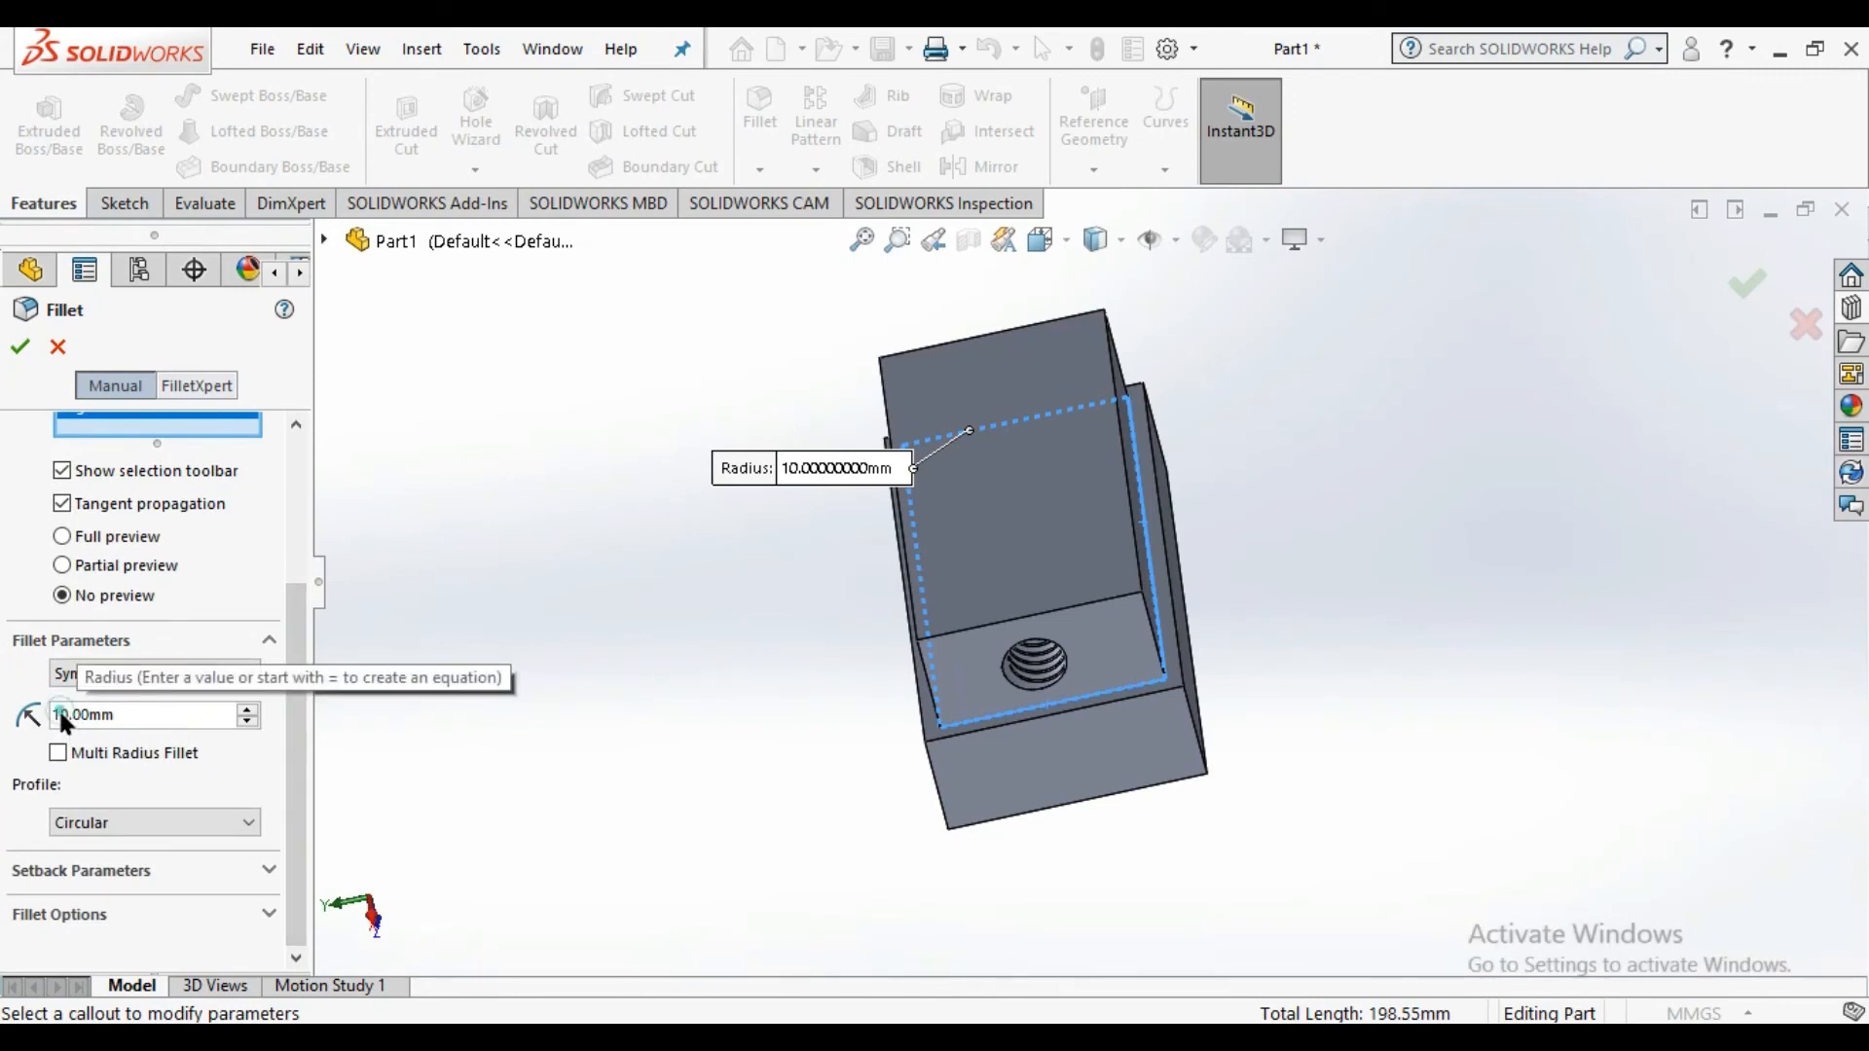
left_click(59, 711)
key("BackSpace")
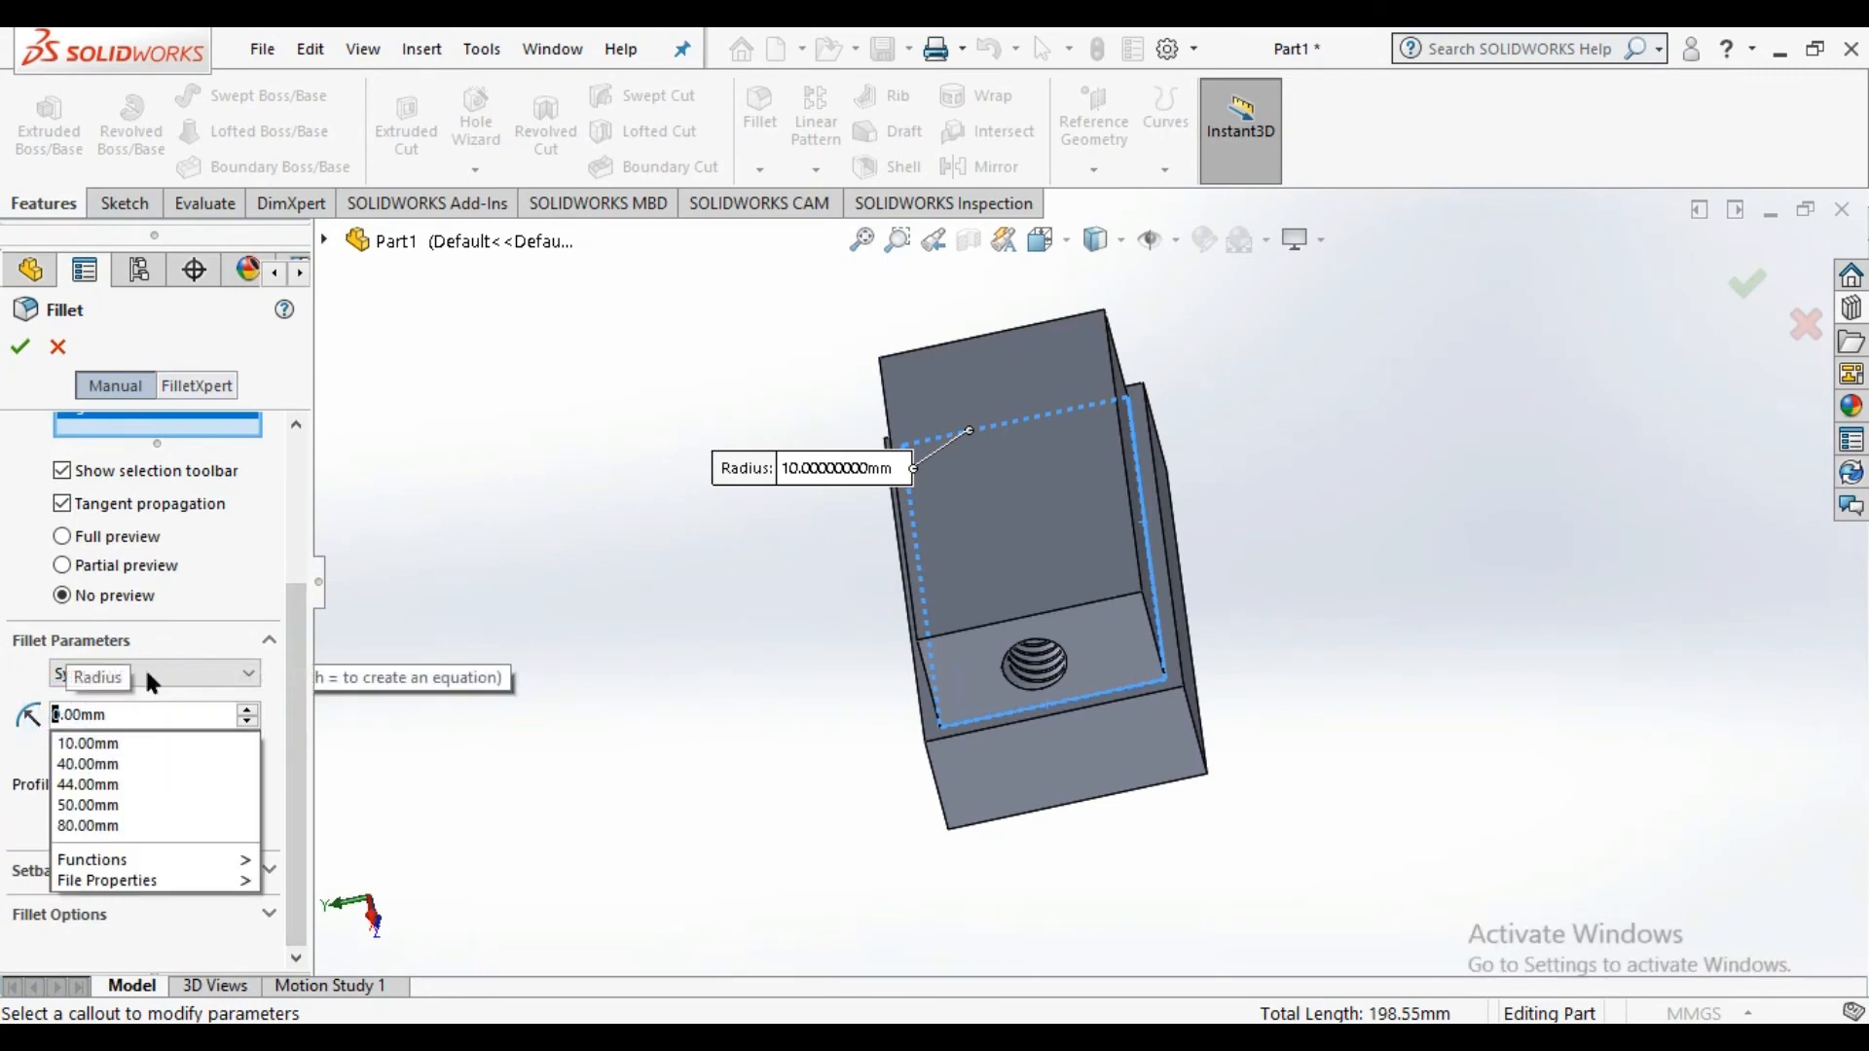
type("5")
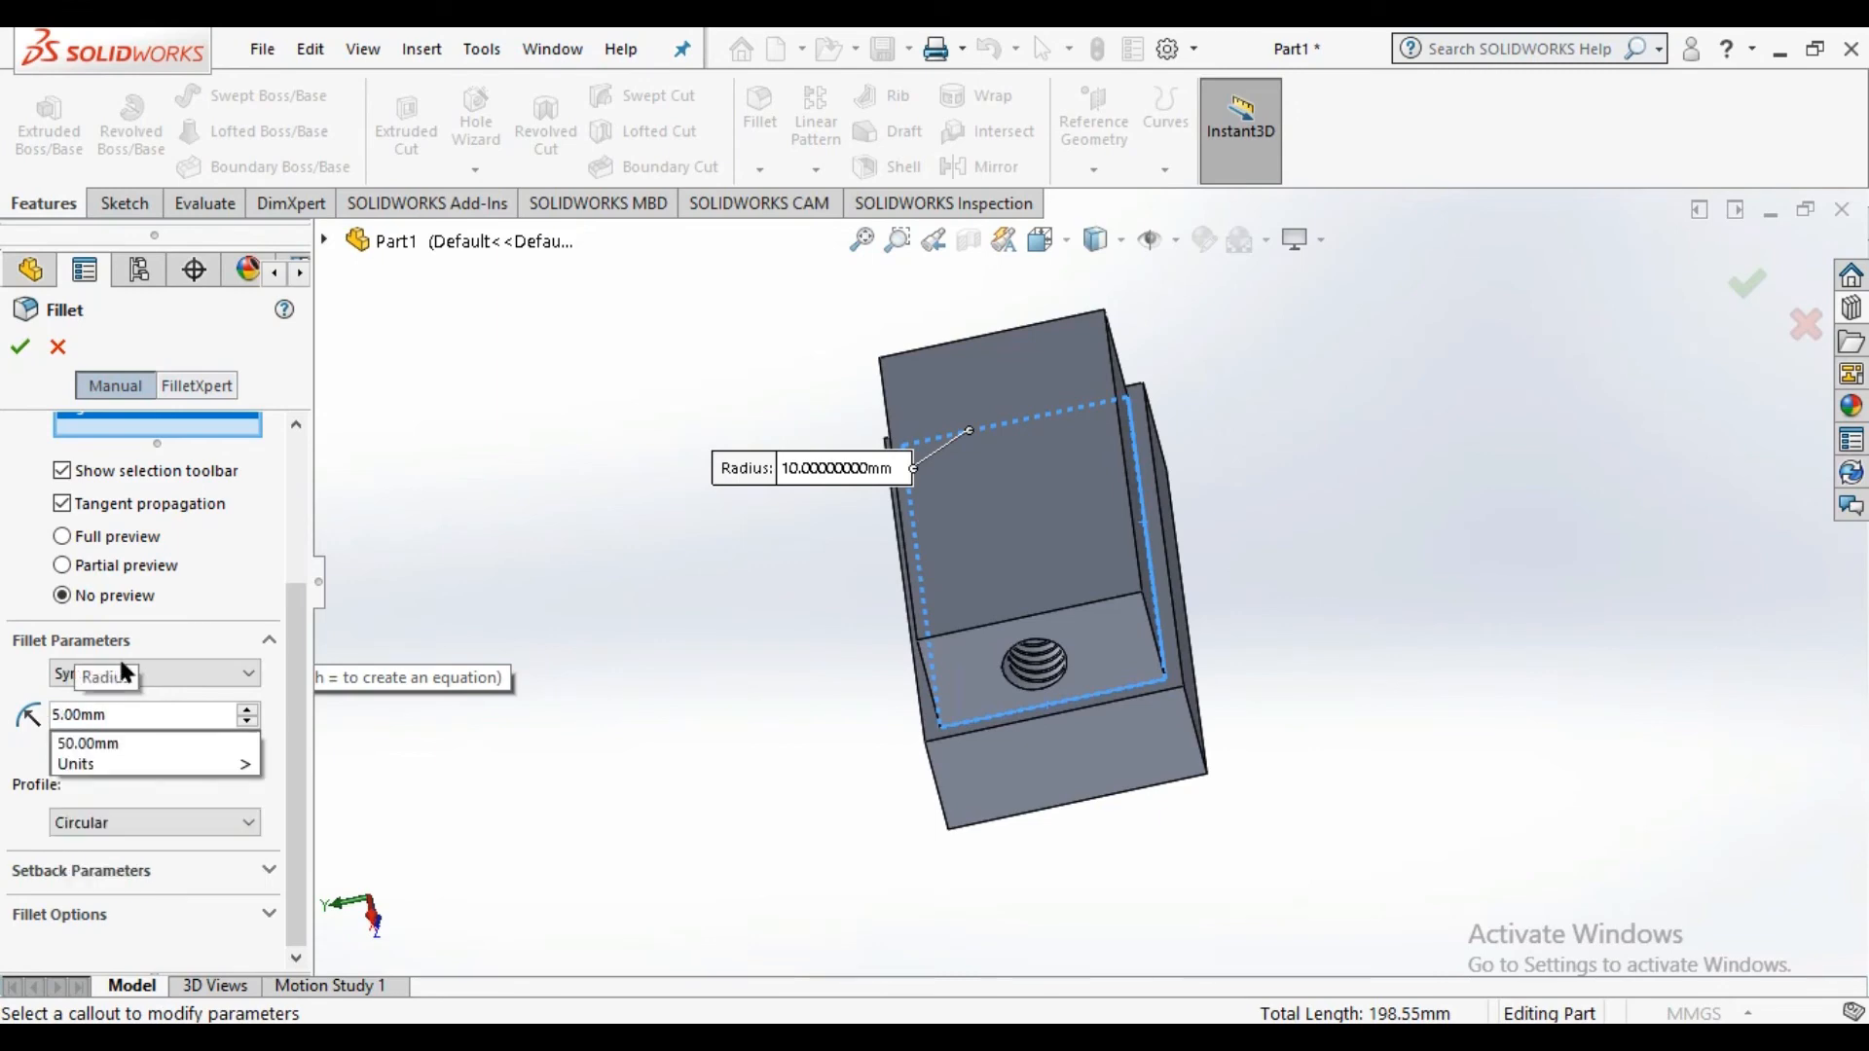
left_click(39, 573)
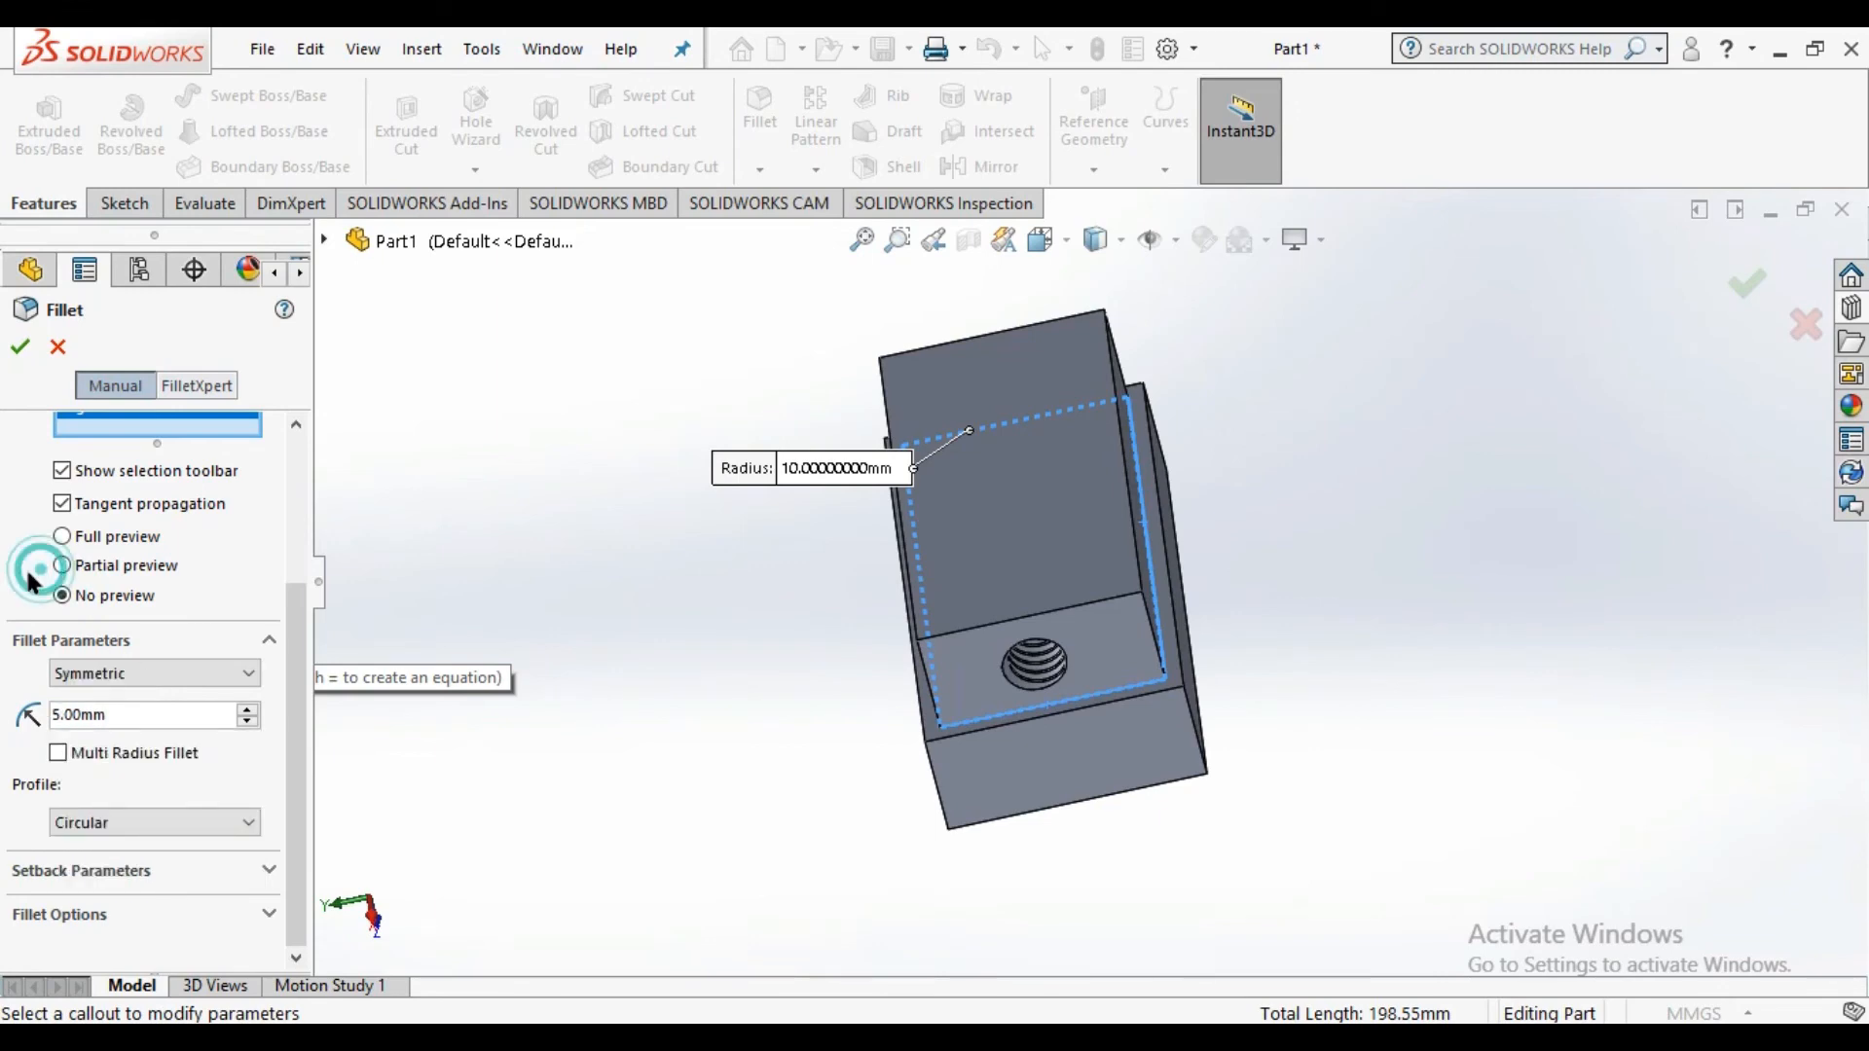
left_click(21, 346)
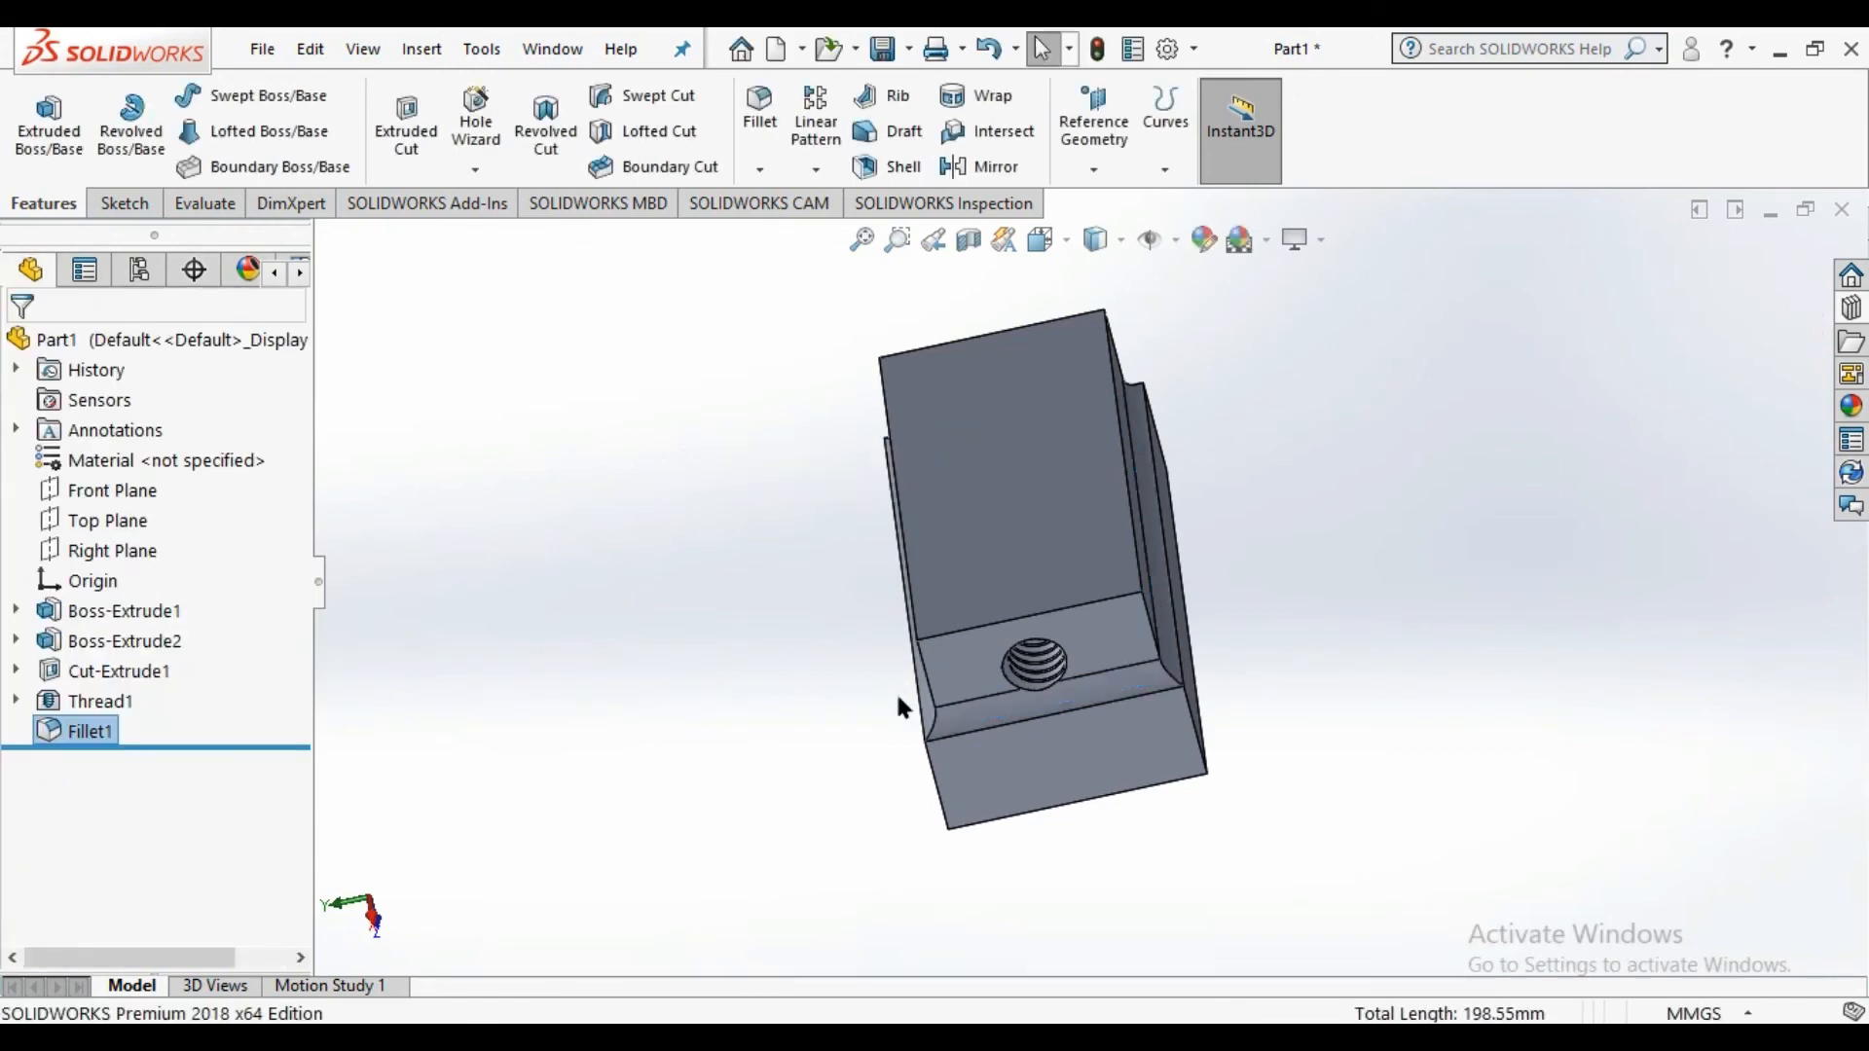
scroll(1243, 645, "up", 2)
scroll(1165, 650, "down", 3)
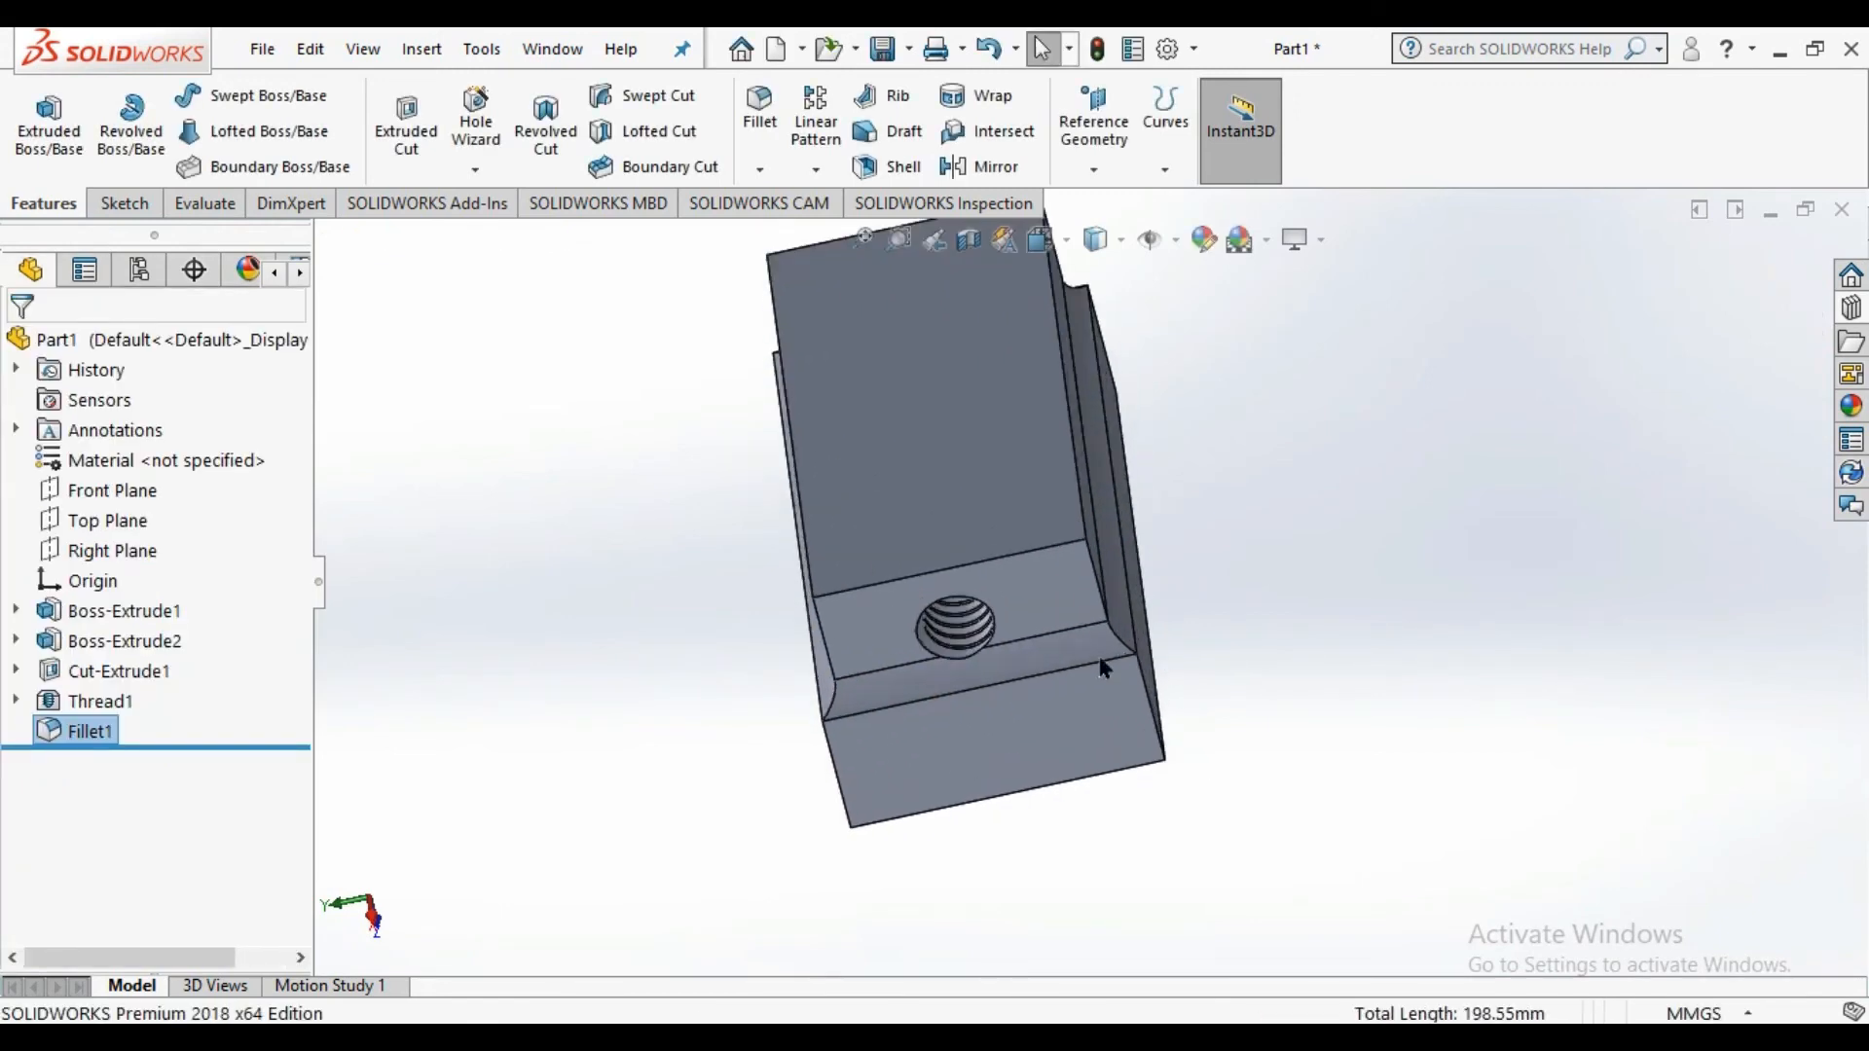
Examine the fillet between the two blocks from several sides and closely where it meets the threaded hole
middle_click_drag(1100, 659, 1218, 640)
scroll(1109, 673, "down", 3)
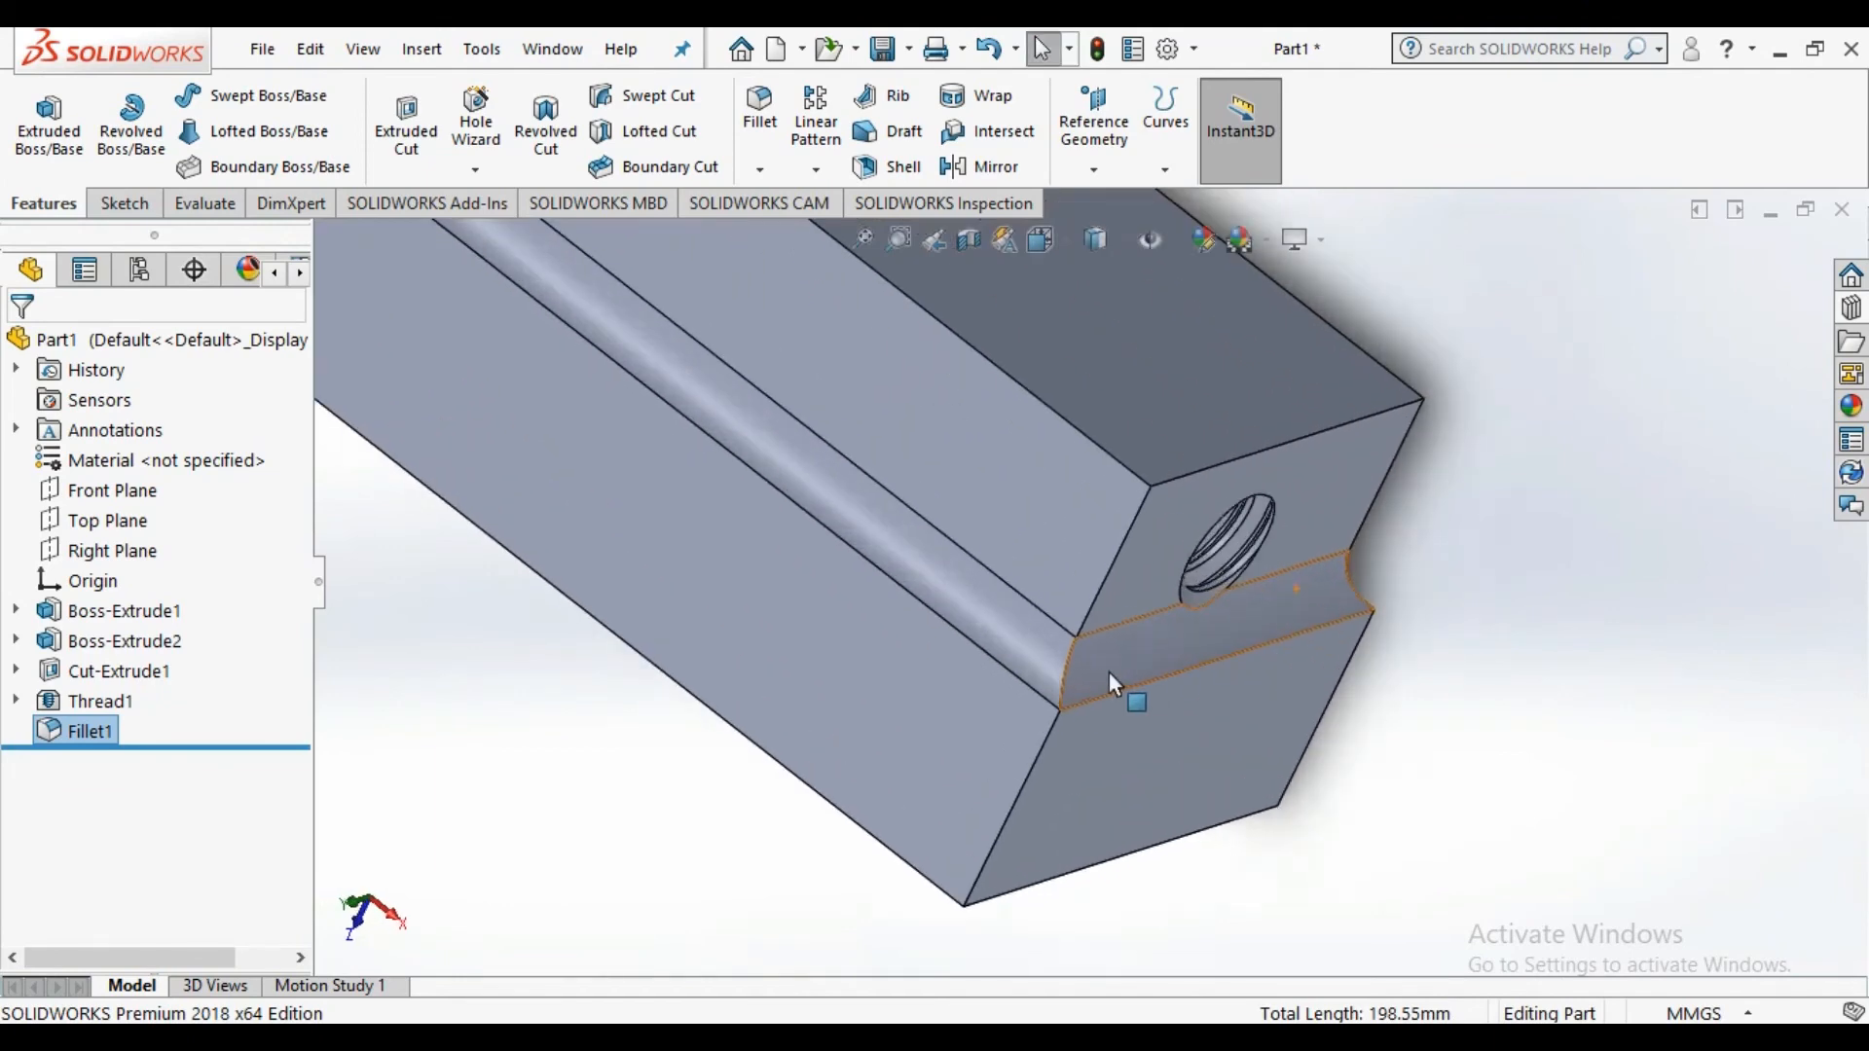
scroll(1107, 681, "down", 2)
scroll(951, 671, "down", 2)
middle_click_drag(954, 709, 742, 629)
scroll(1079, 592, "up", 4)
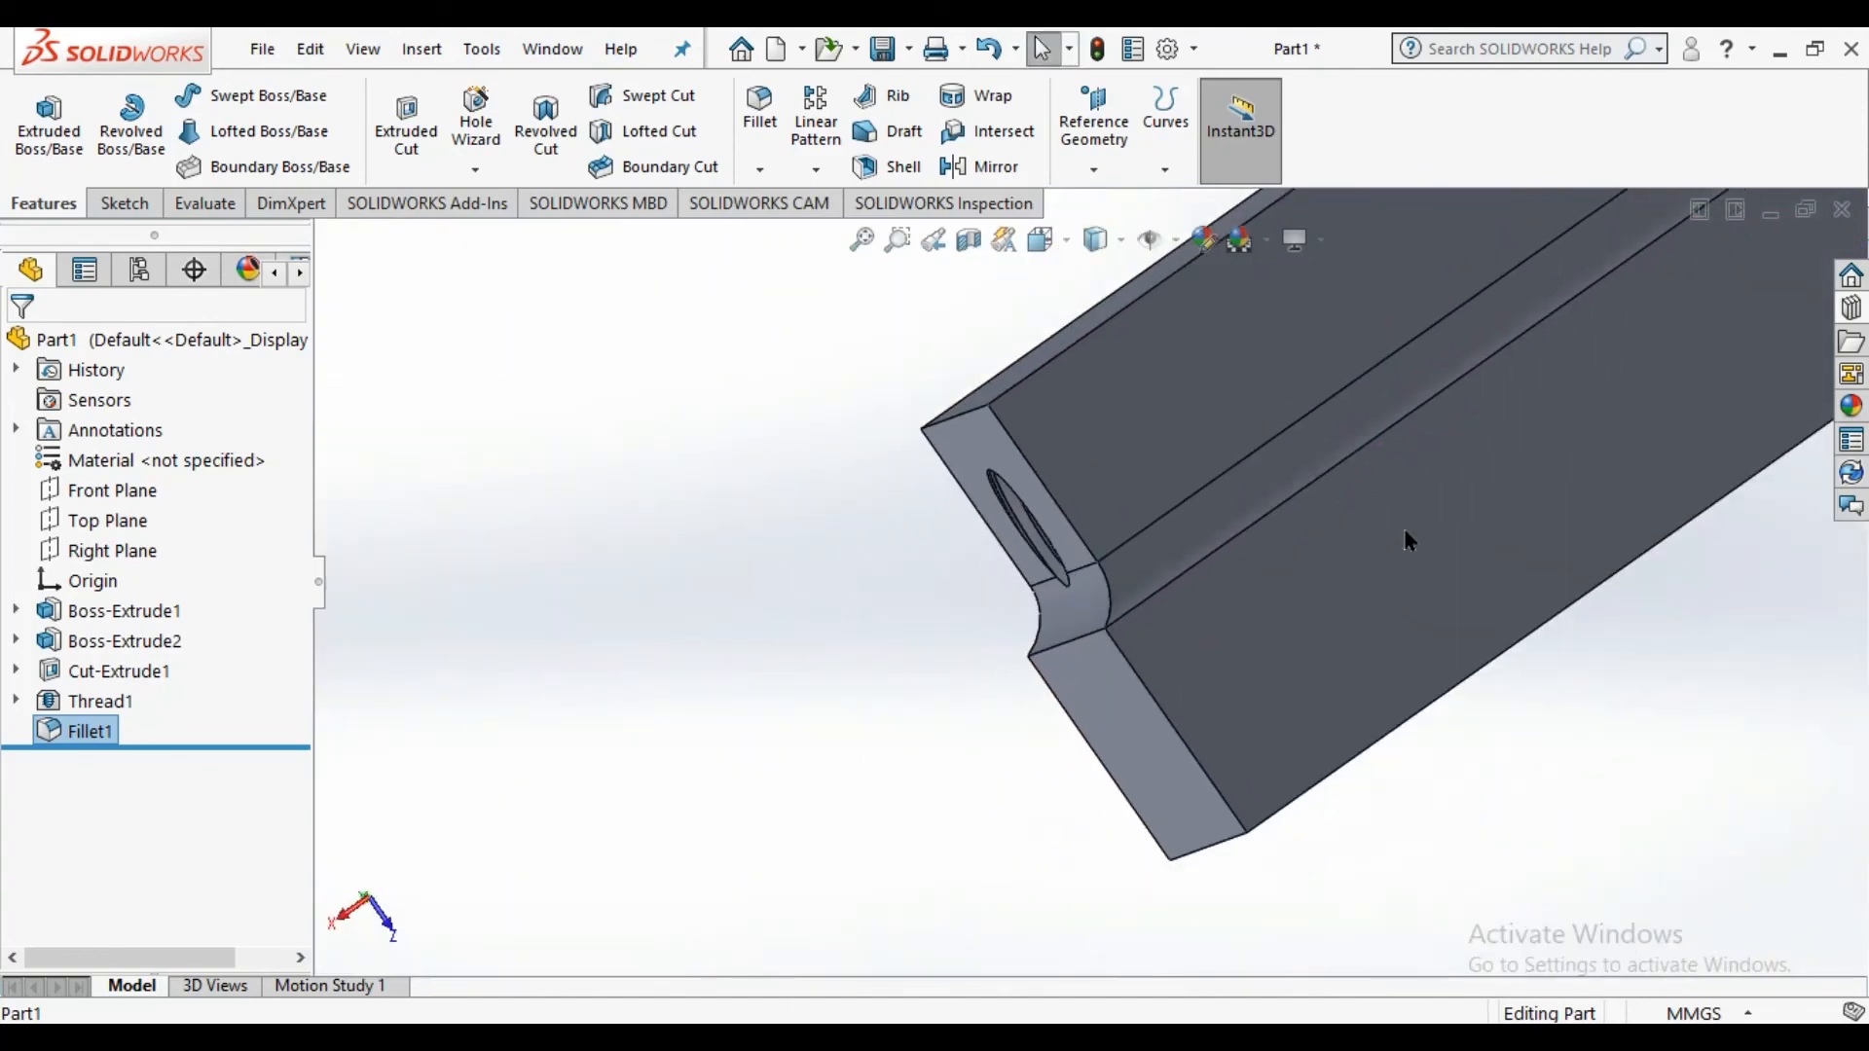
scroll(1522, 488, "up", 4)
scroll(1597, 312, "down", 3)
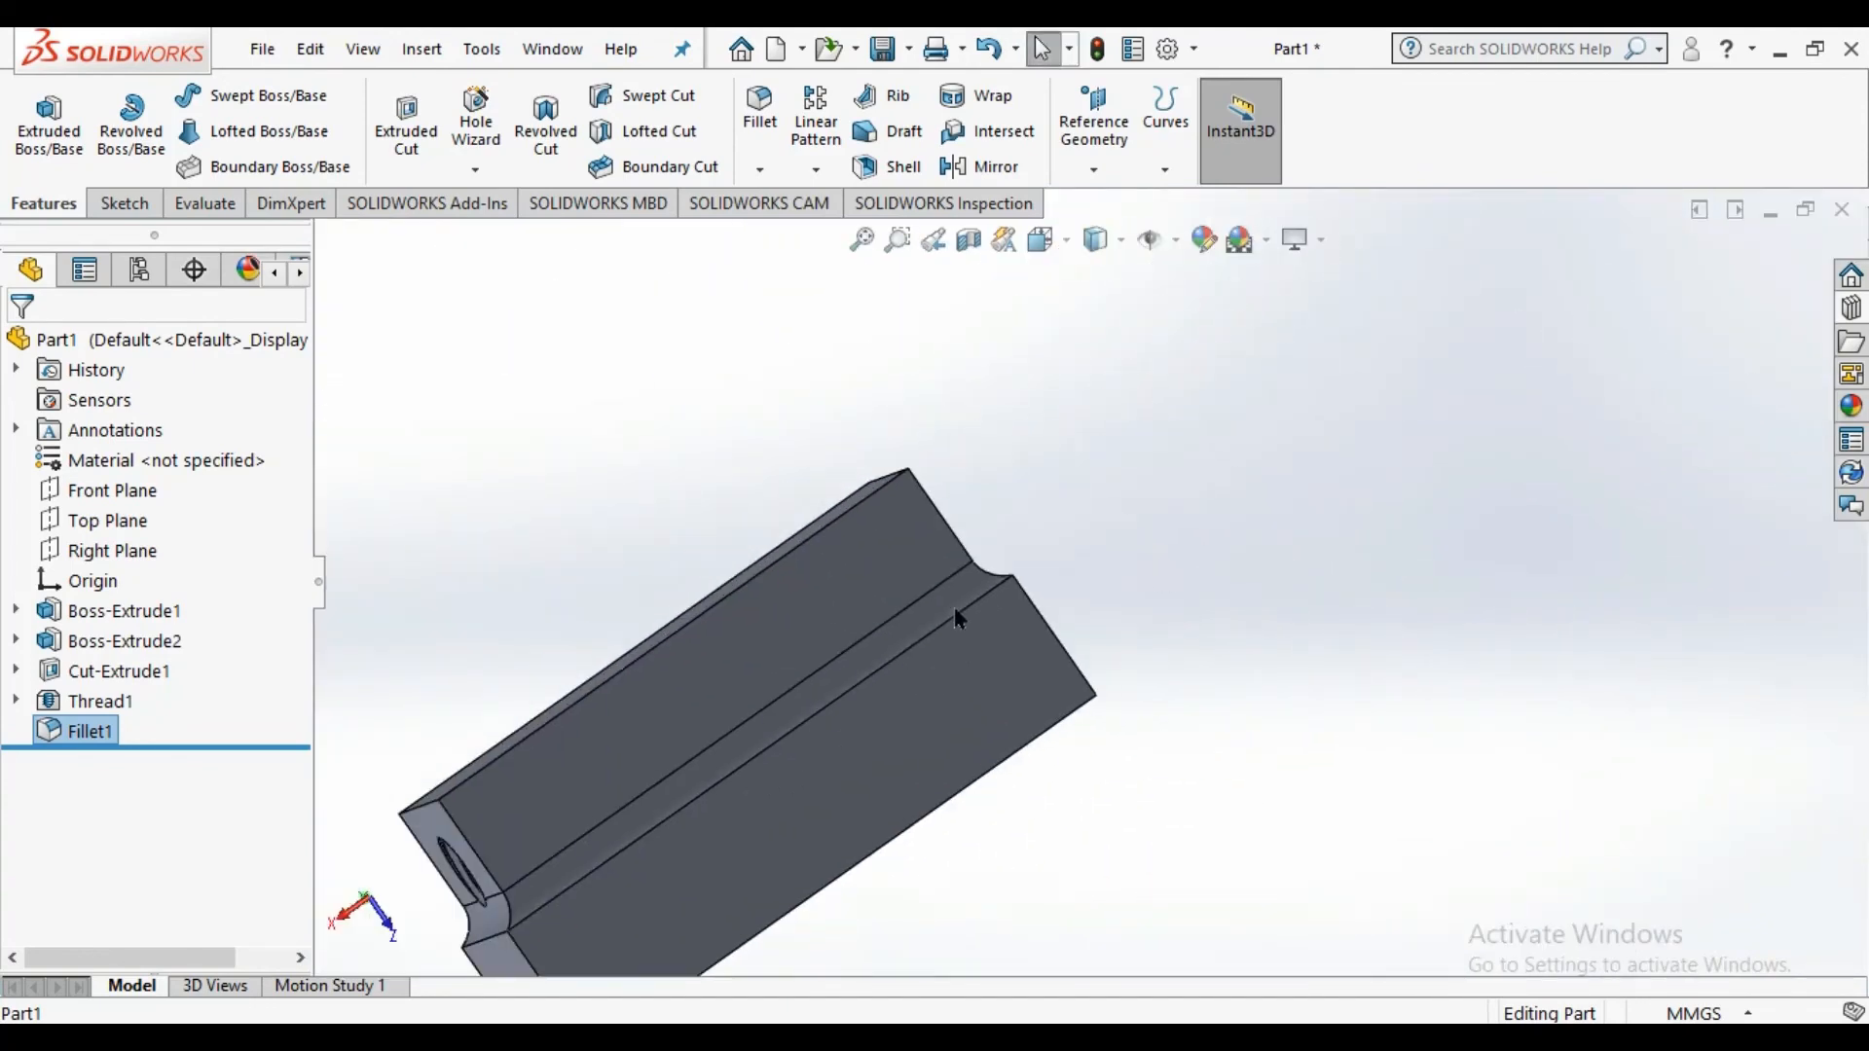
scroll(821, 722, "up", 2)
middle_click_drag(897, 856, 1072, 613)
scroll(909, 623, "down", 3)
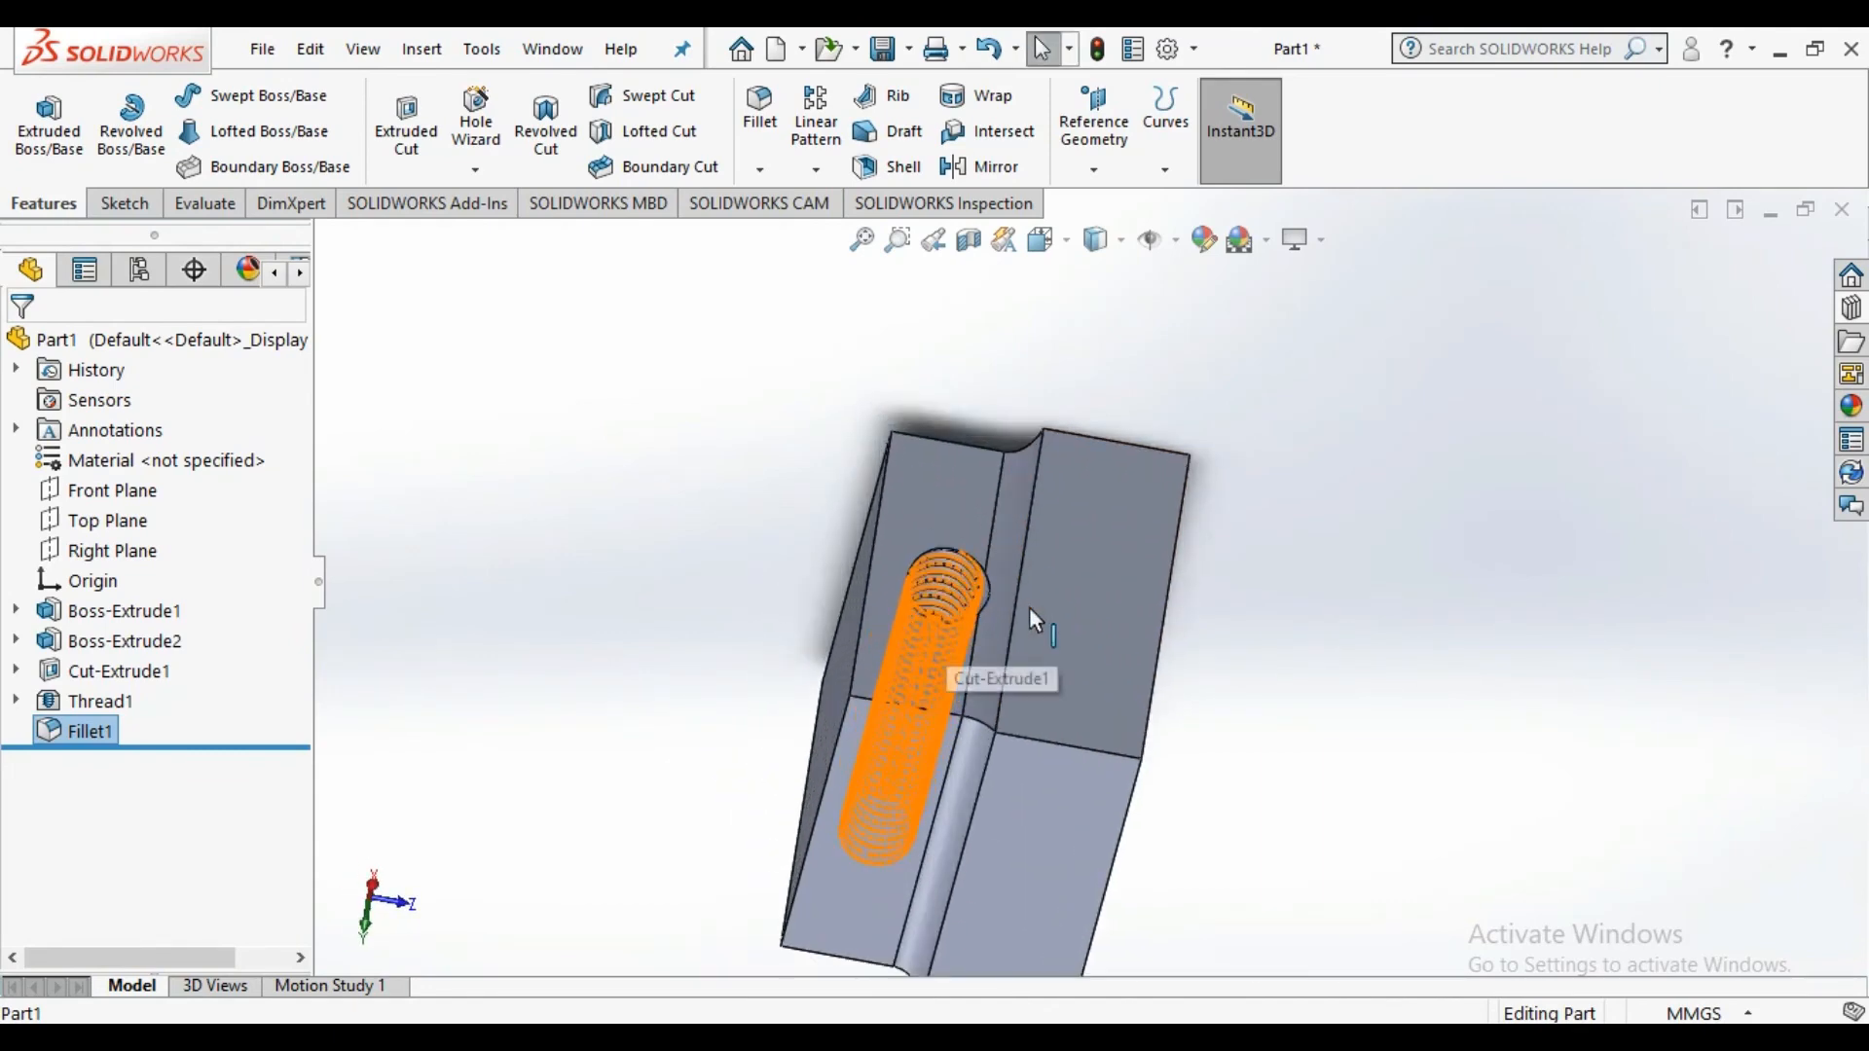
scroll(1003, 614, "down", 3)
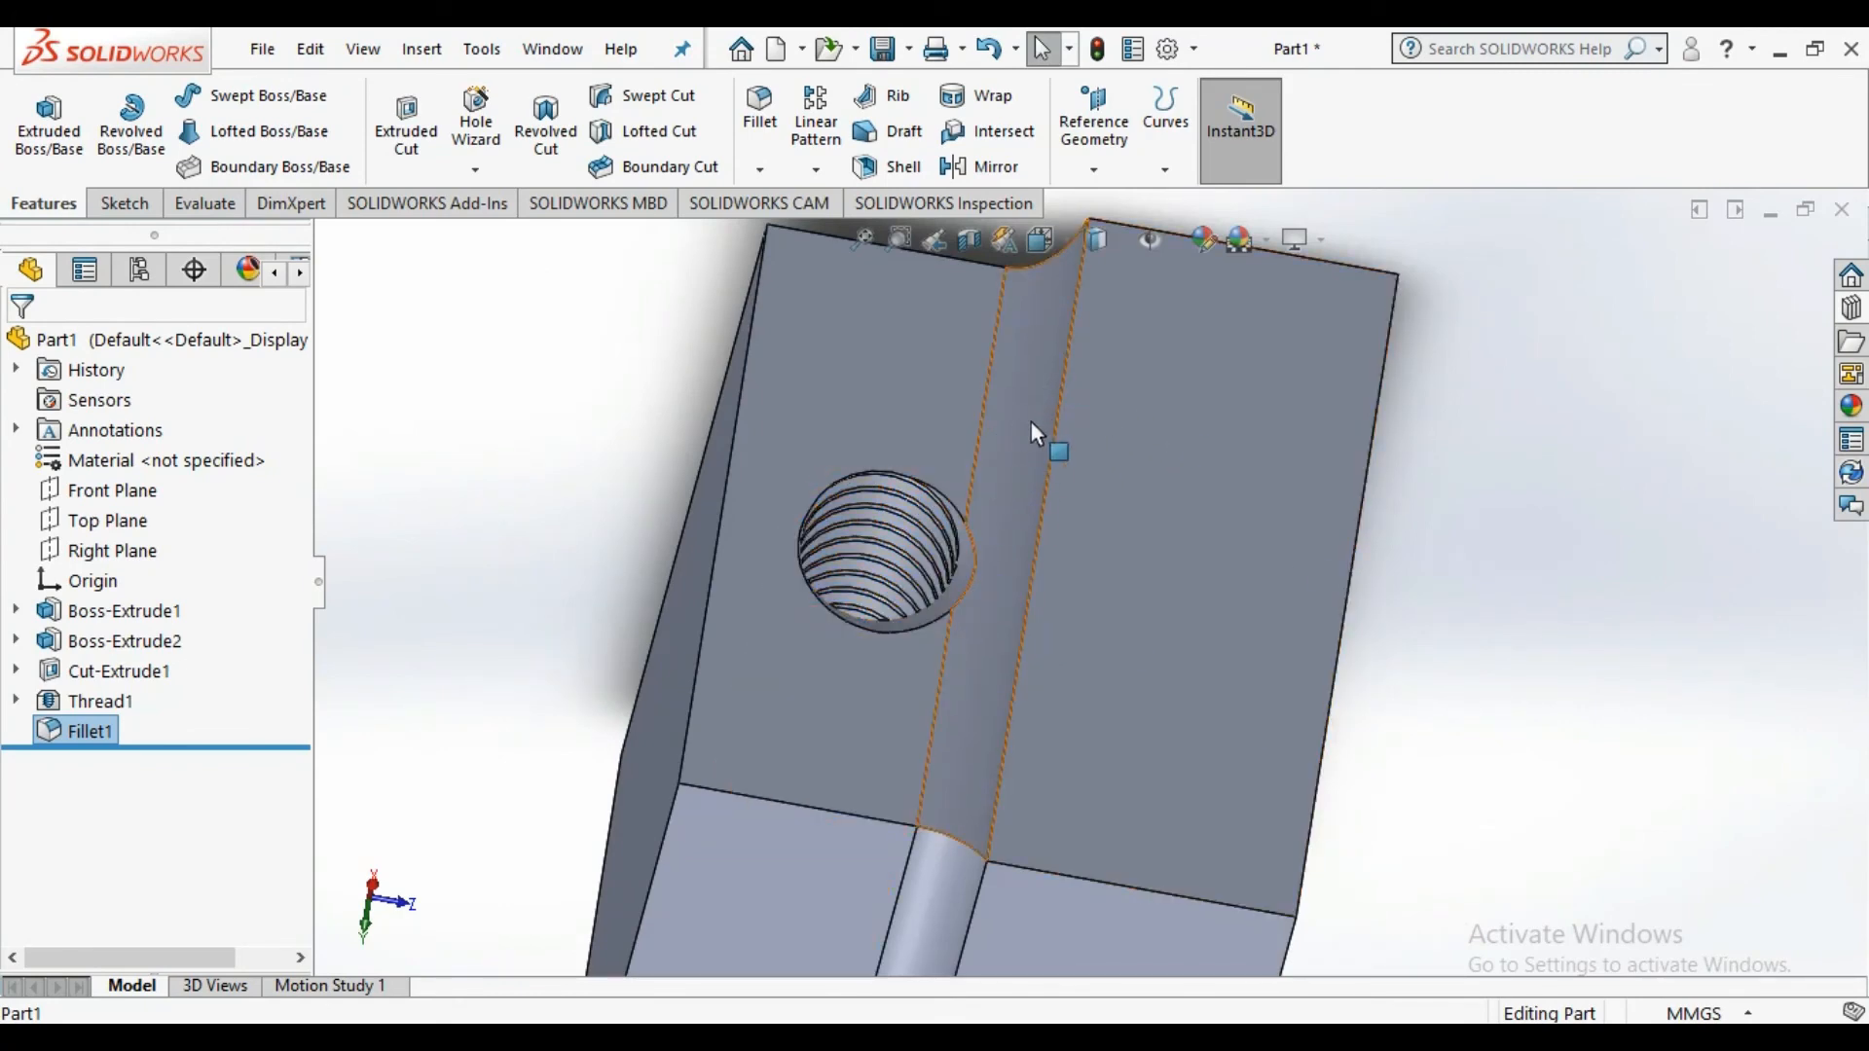
Edit the fillet between the two blocks and set its radius to 2 mm
right_click(89, 732)
left_click(126, 385)
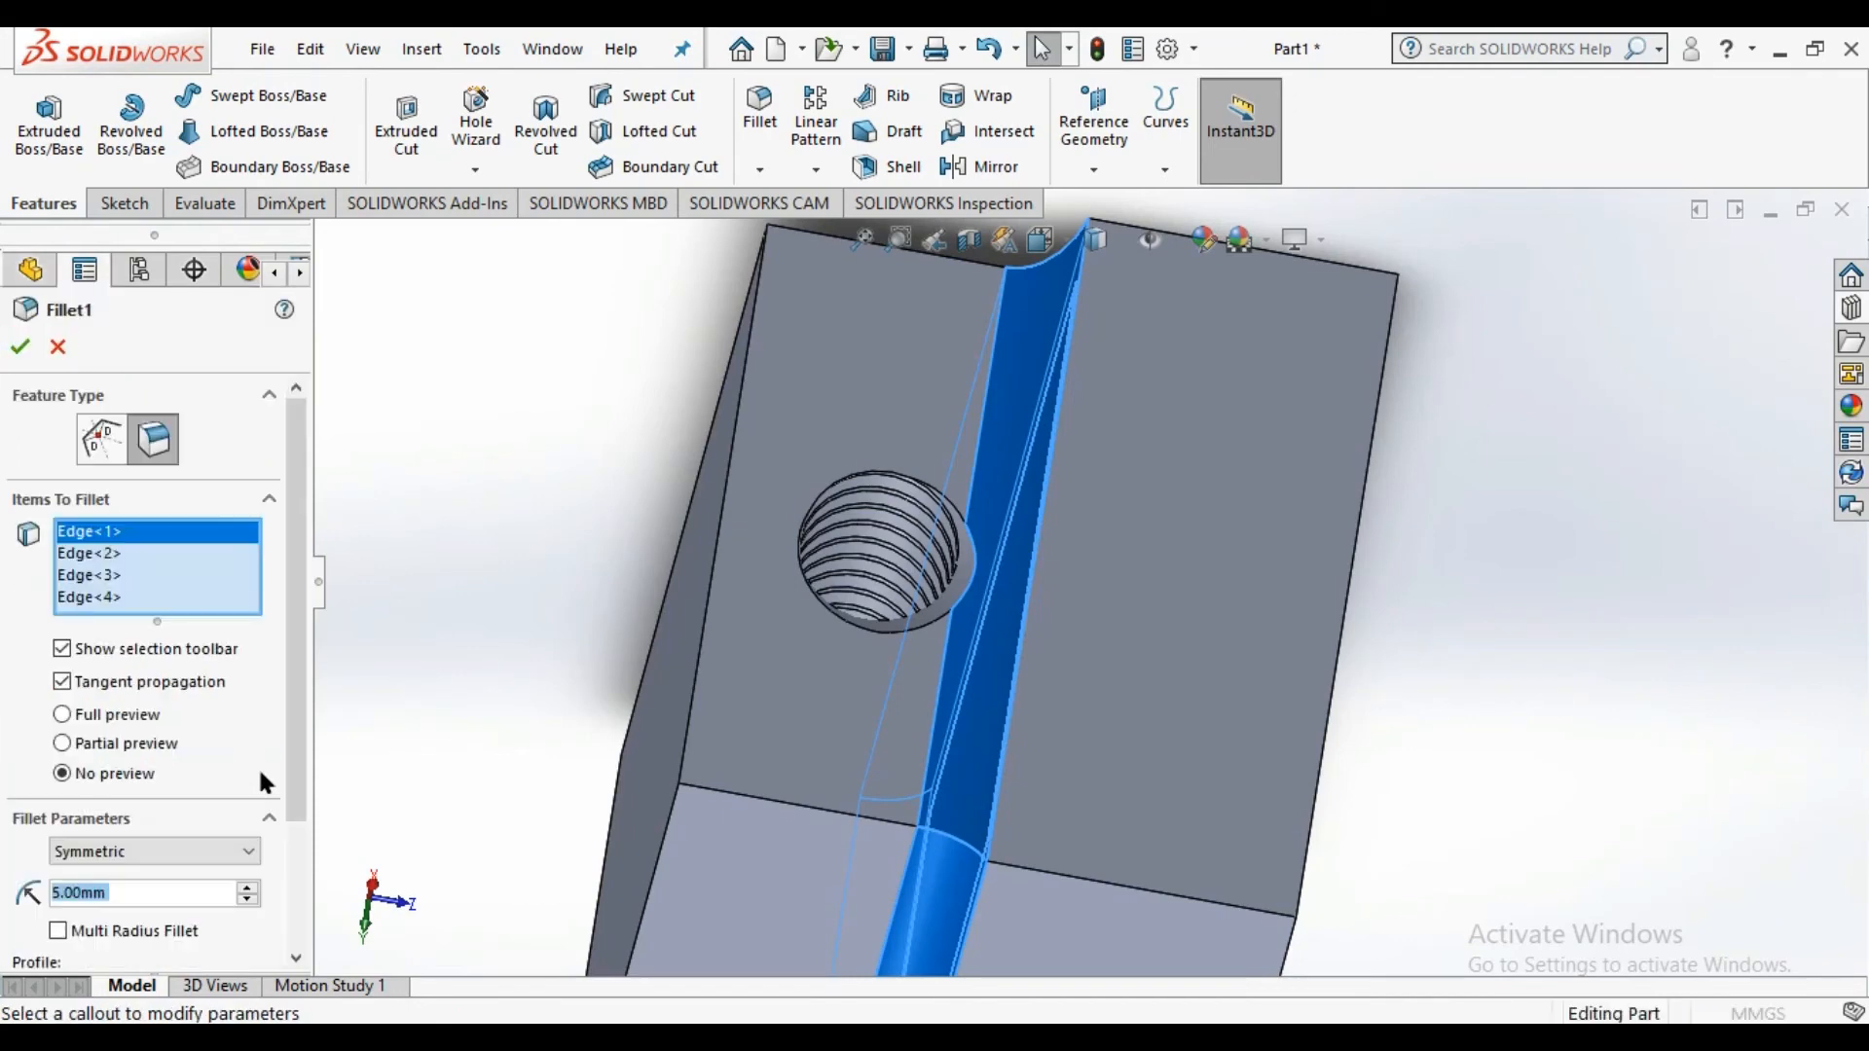
left_click(62, 892)
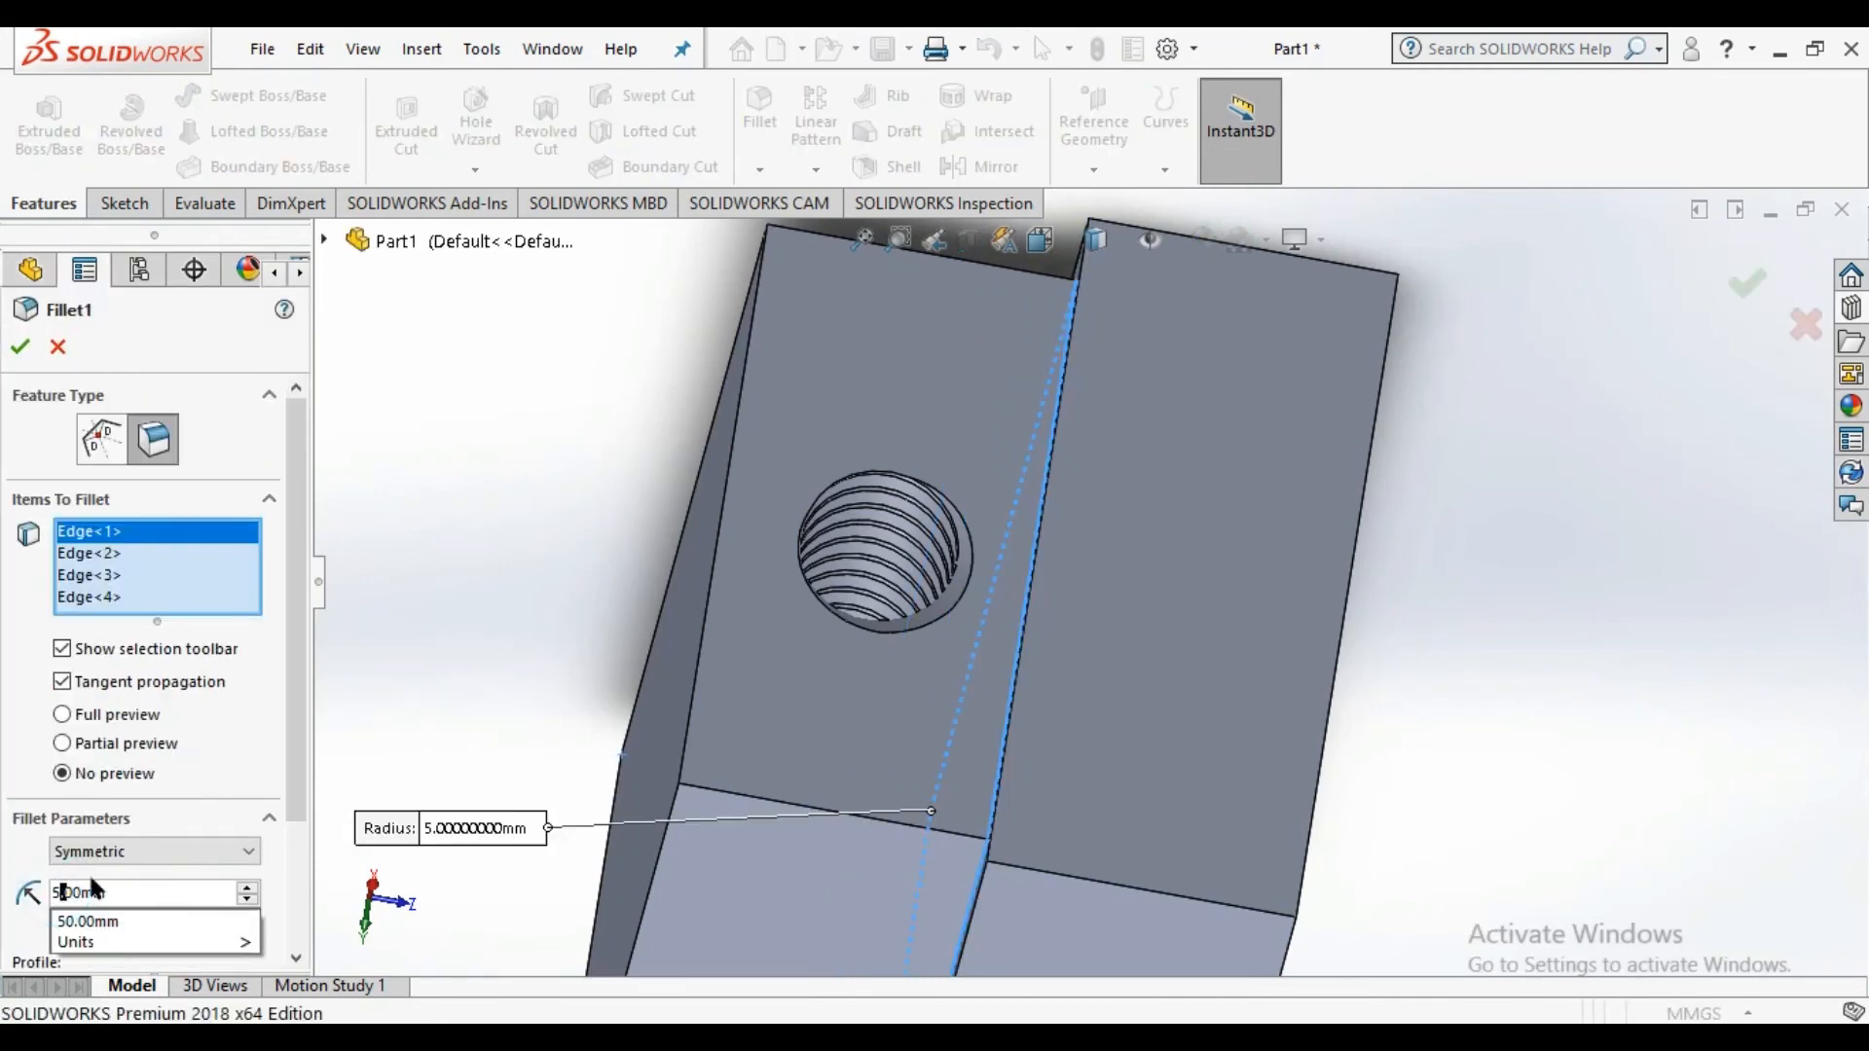
key("BackSpace")
type("2")
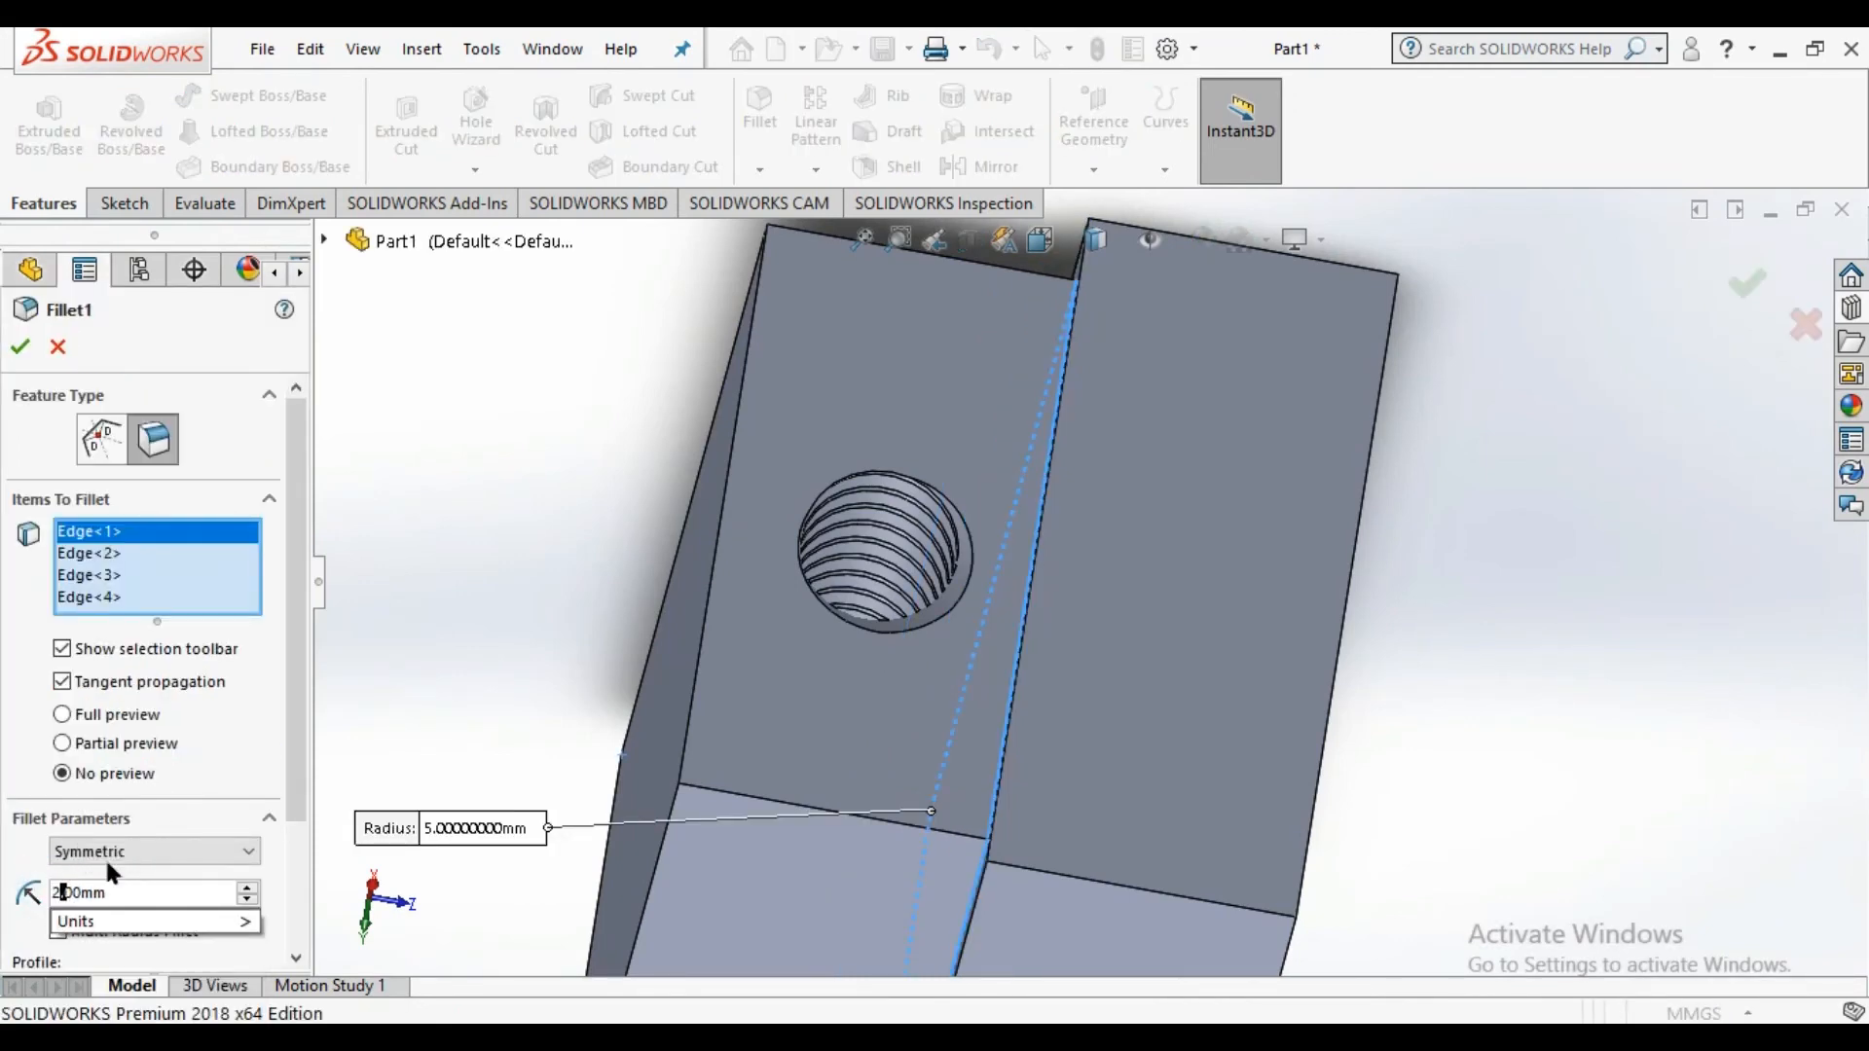
left_click(22, 344)
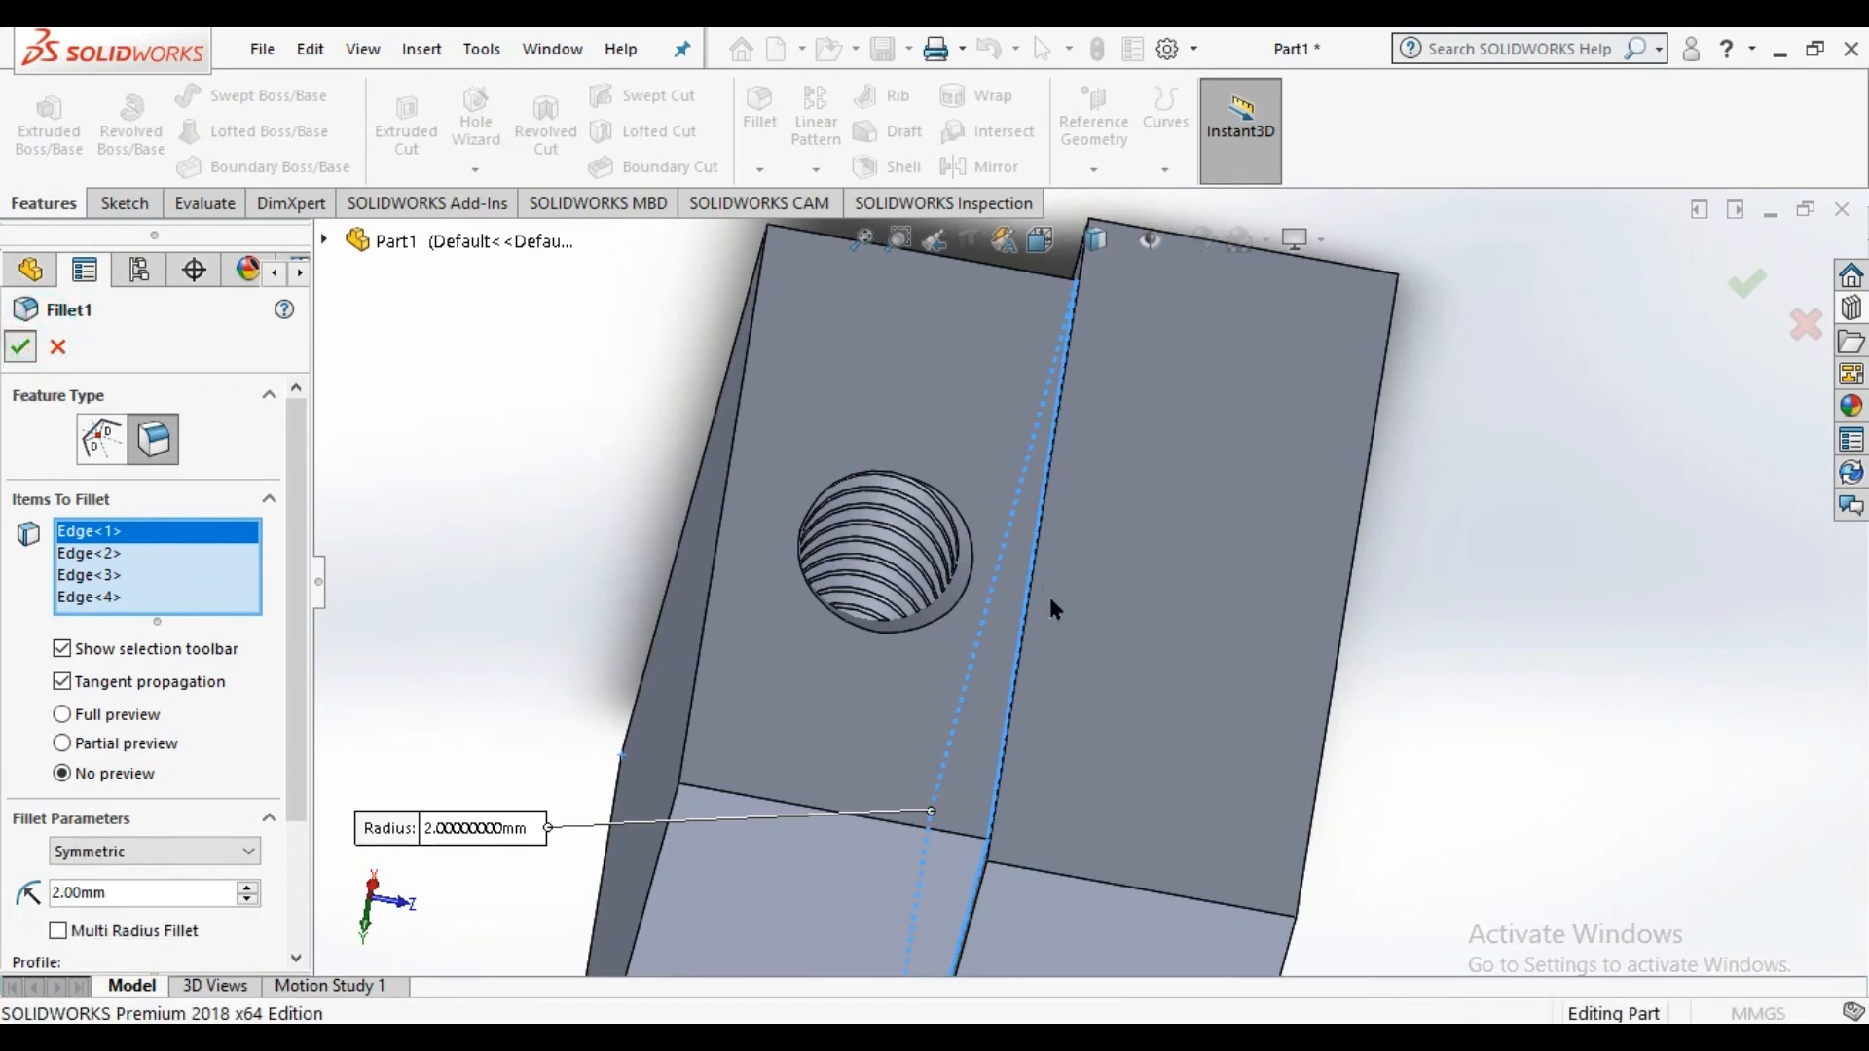
Inspect the resized fillet beside the threaded hole and view the larger block's outer face
scroll(1051, 623, "up", 3)
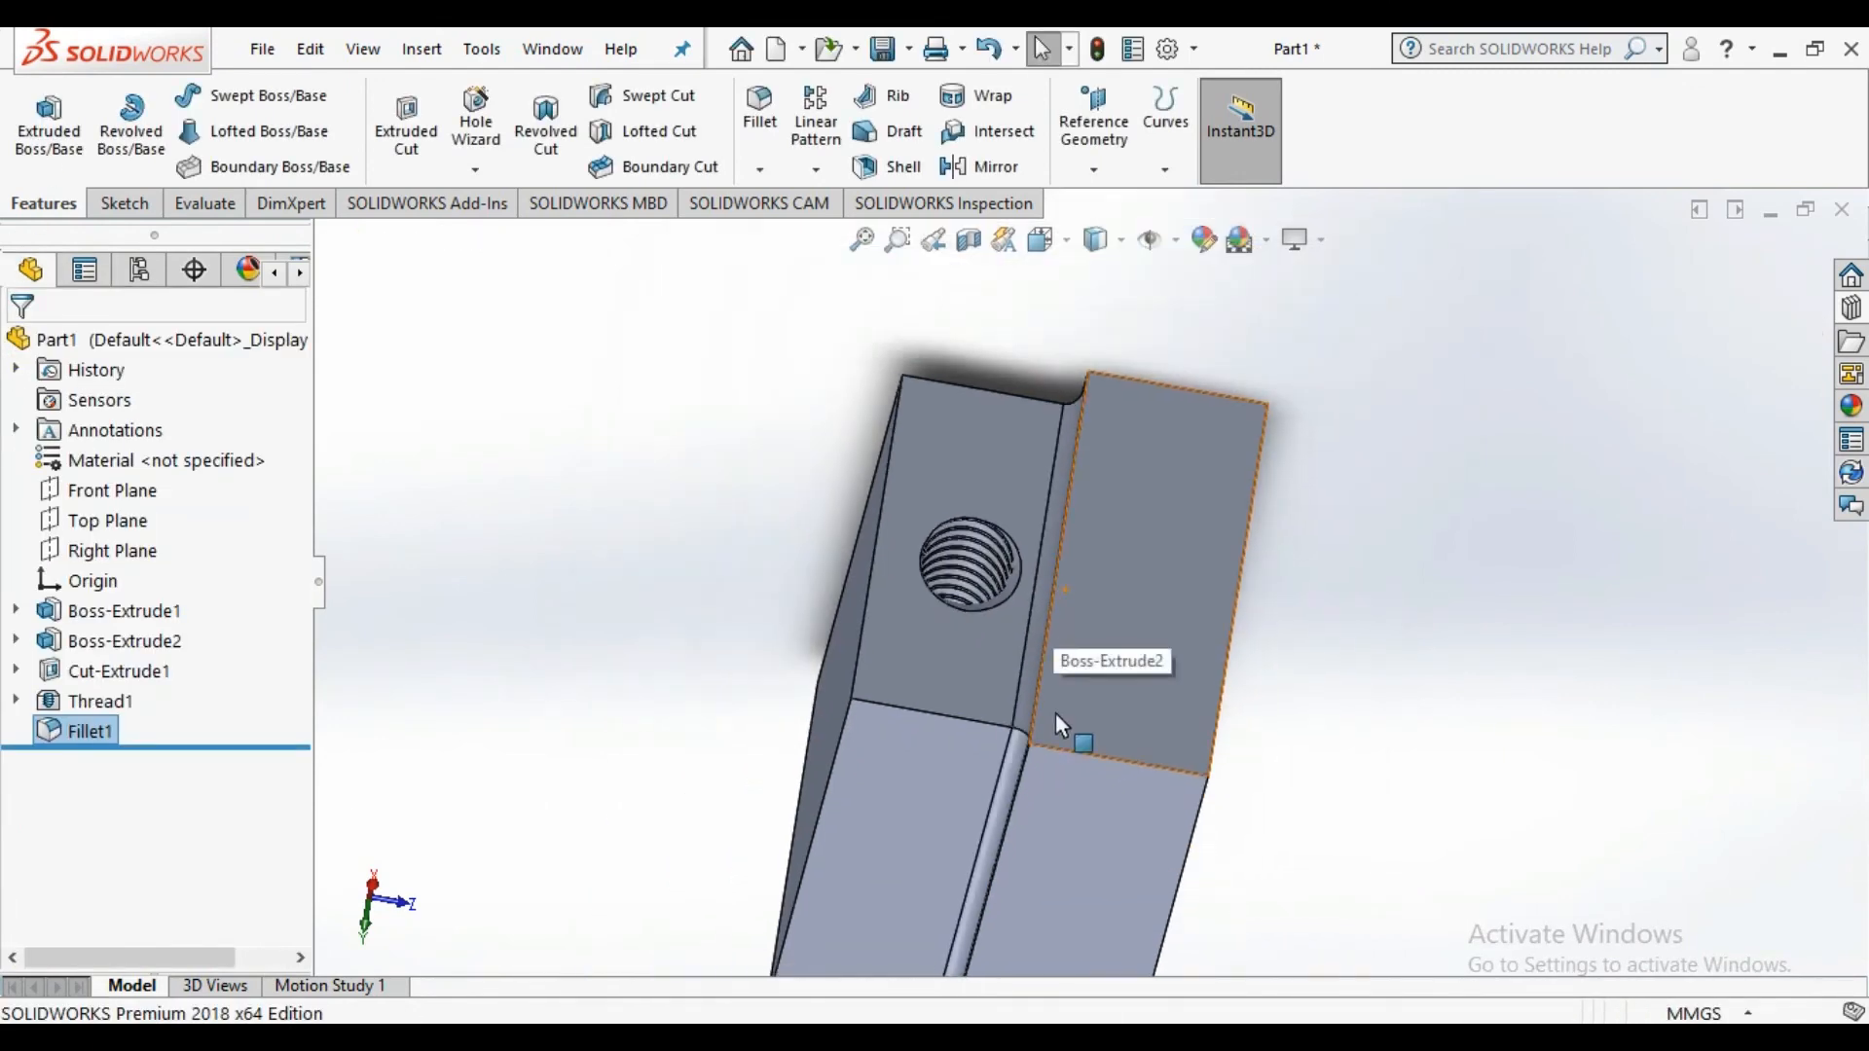
middle_click_drag(1055, 713, 972, 723)
scroll(1271, 656, "down", 1)
scroll(1133, 651, "up", 4)
middle_click_drag(1048, 613, 929, 829)
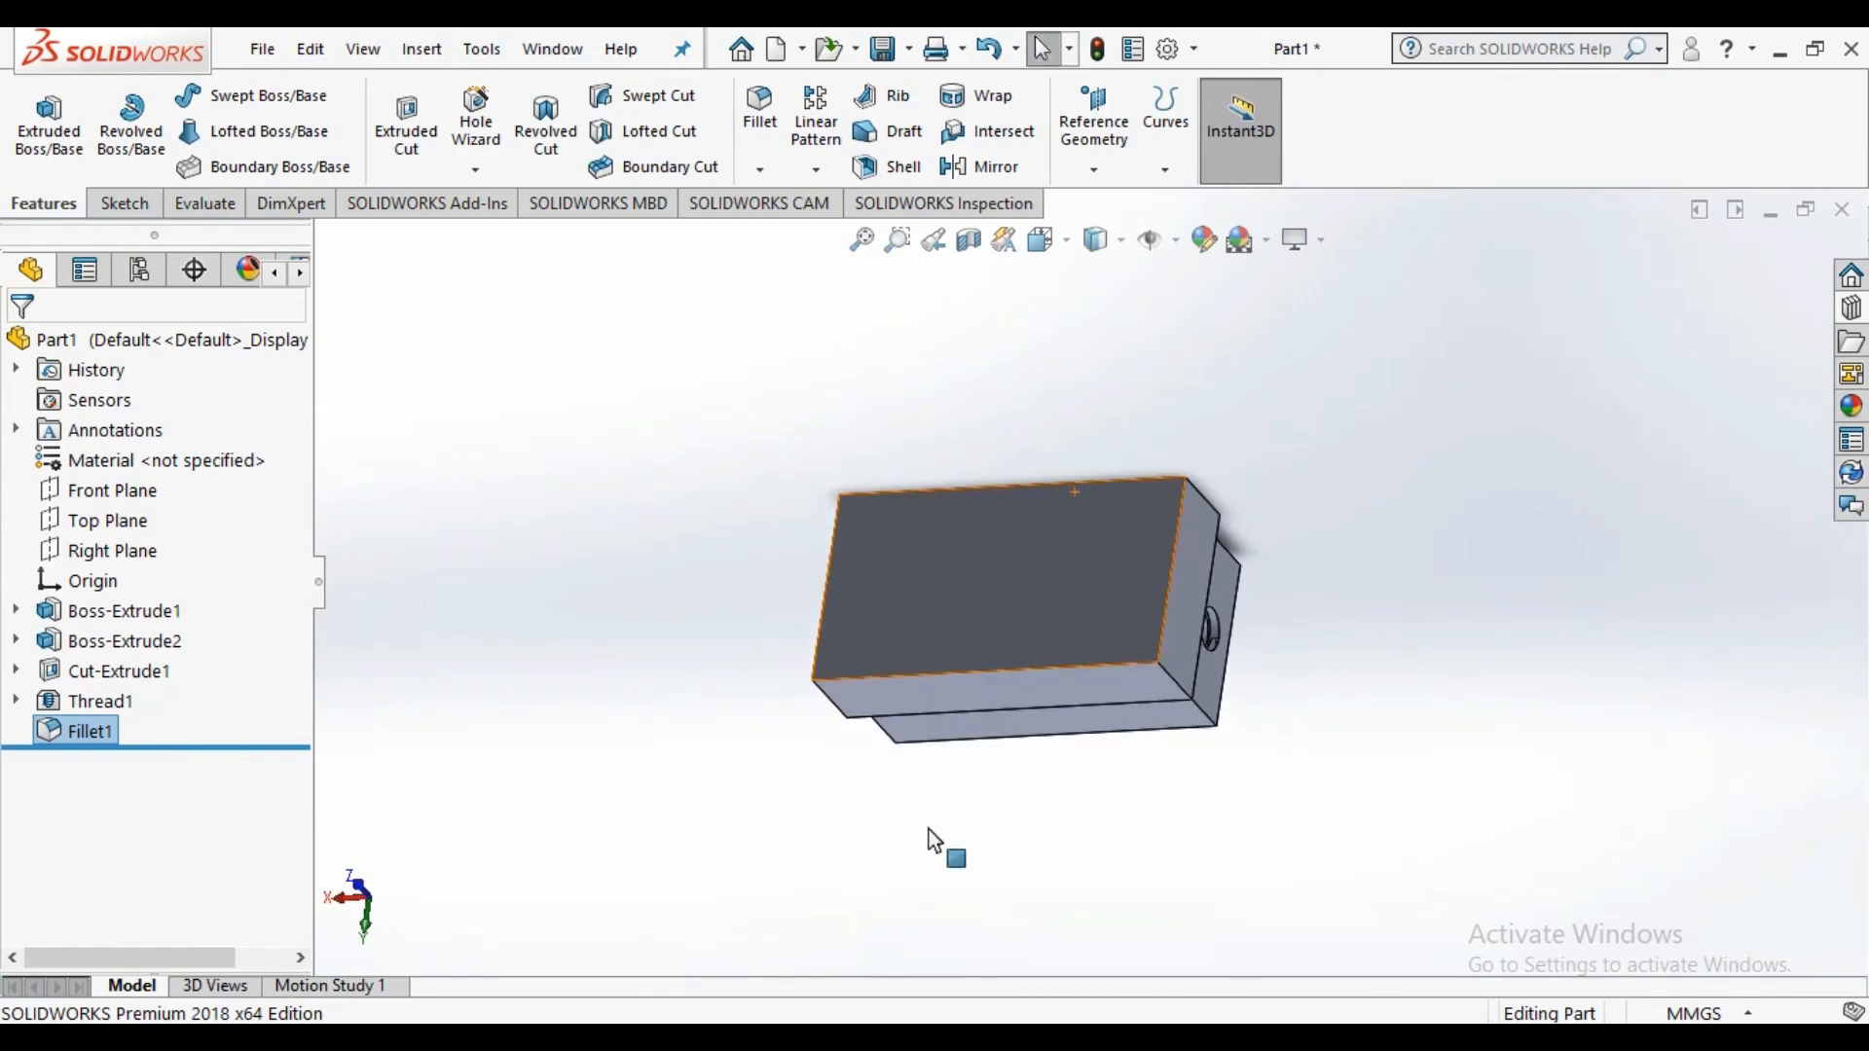
scroll(889, 618, "down", 3)
middle_click_drag(1585, 847, 1589, 617)
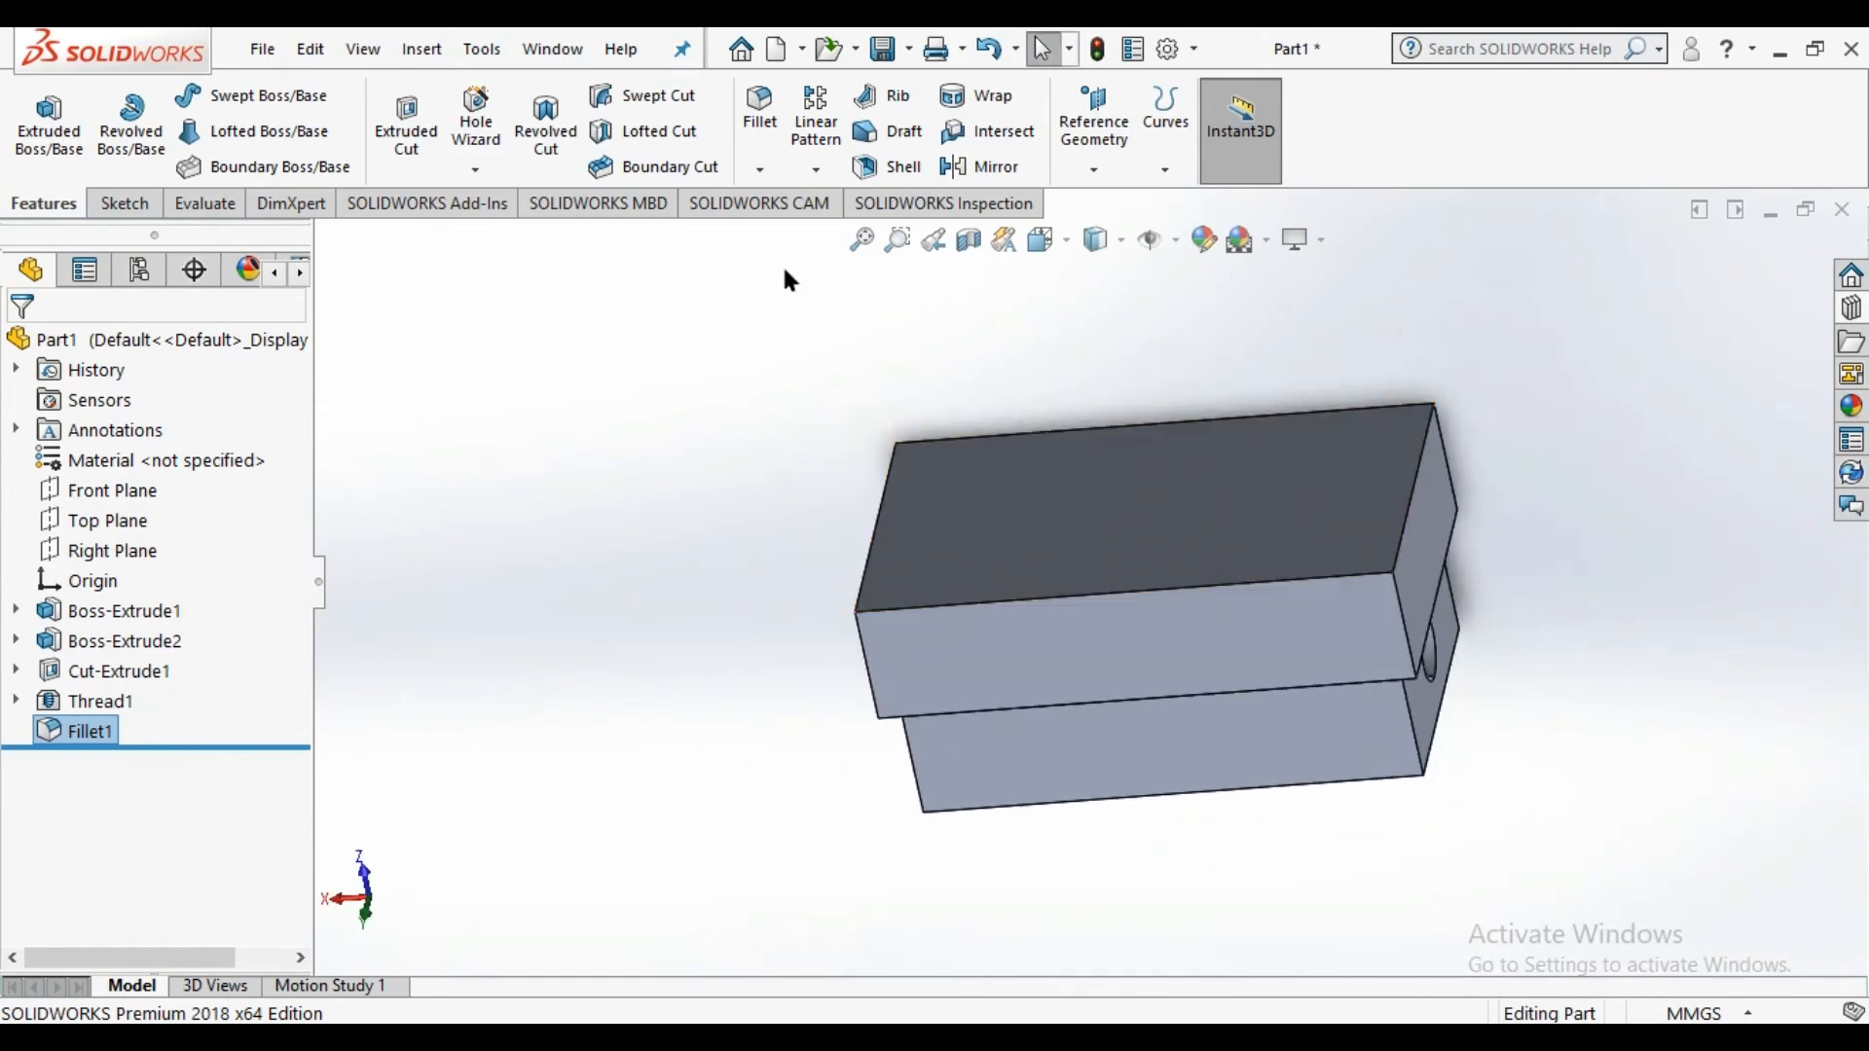
Start a Chamfer and select the four edges around the larger block's outer face
left_click(759, 169)
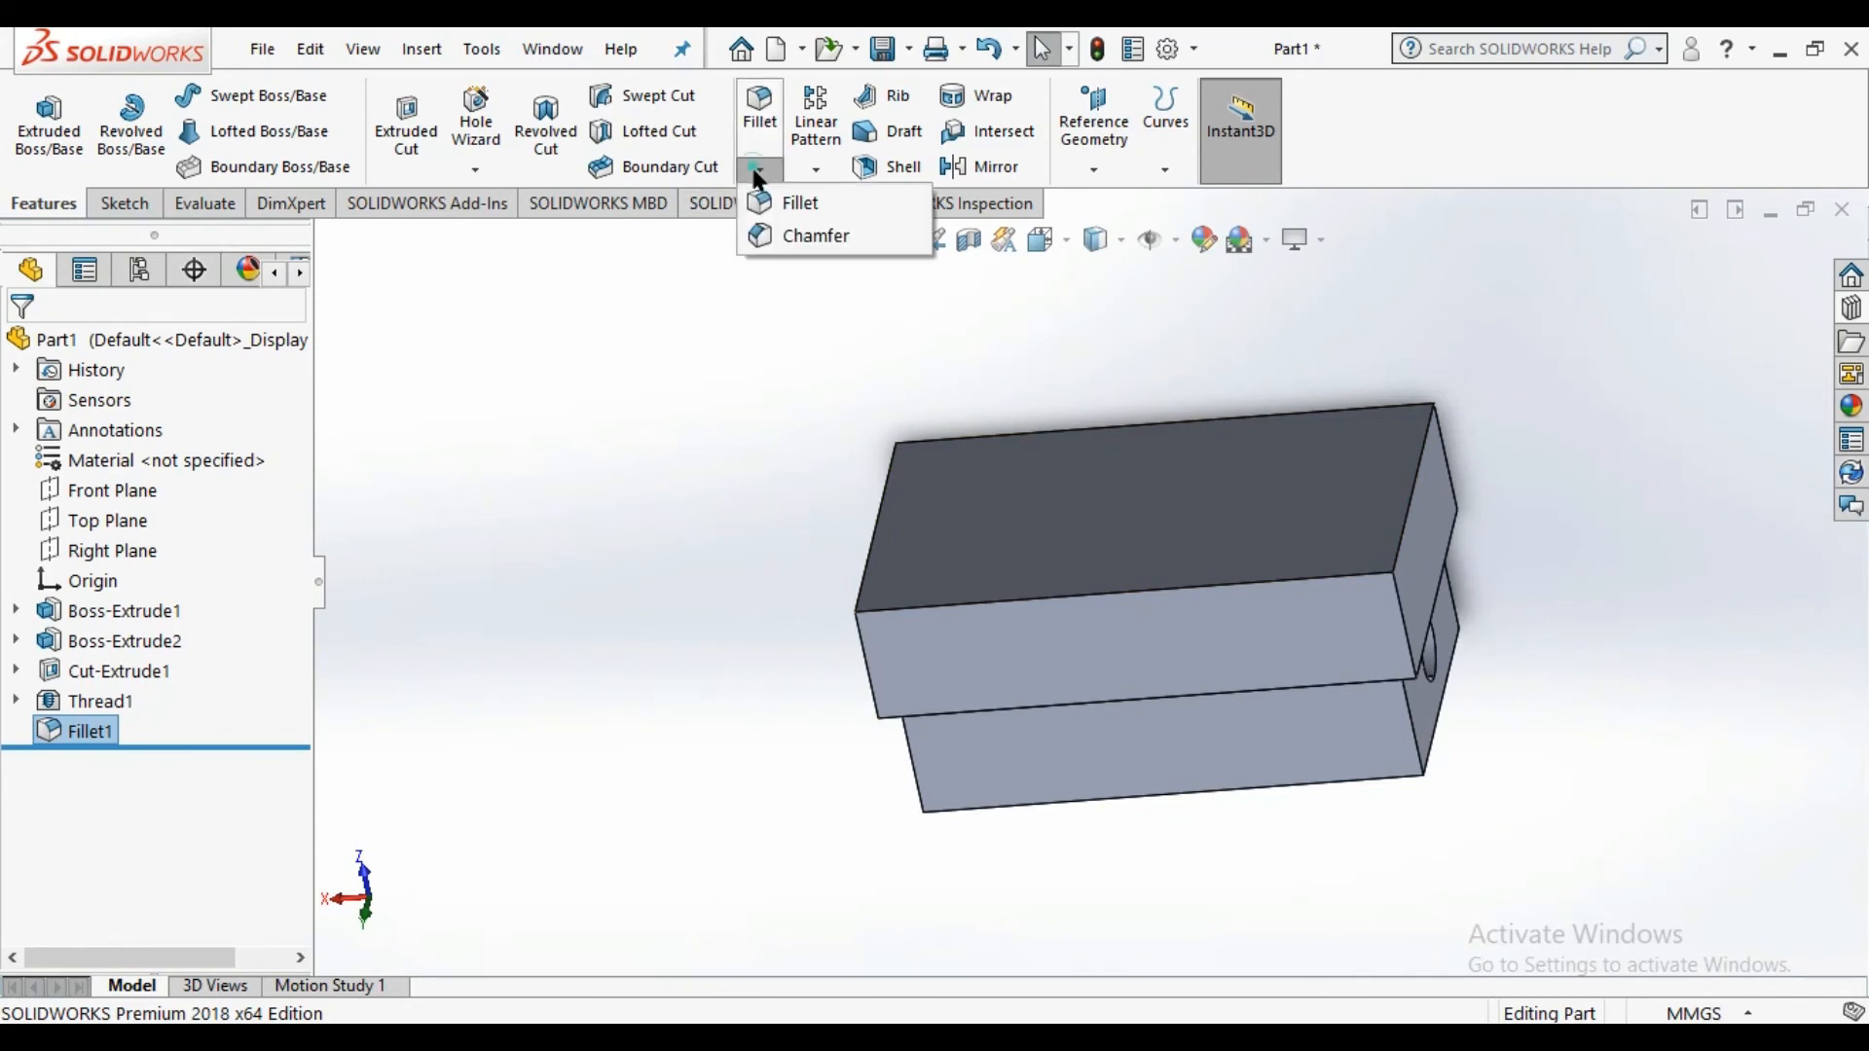
left_click(801, 244)
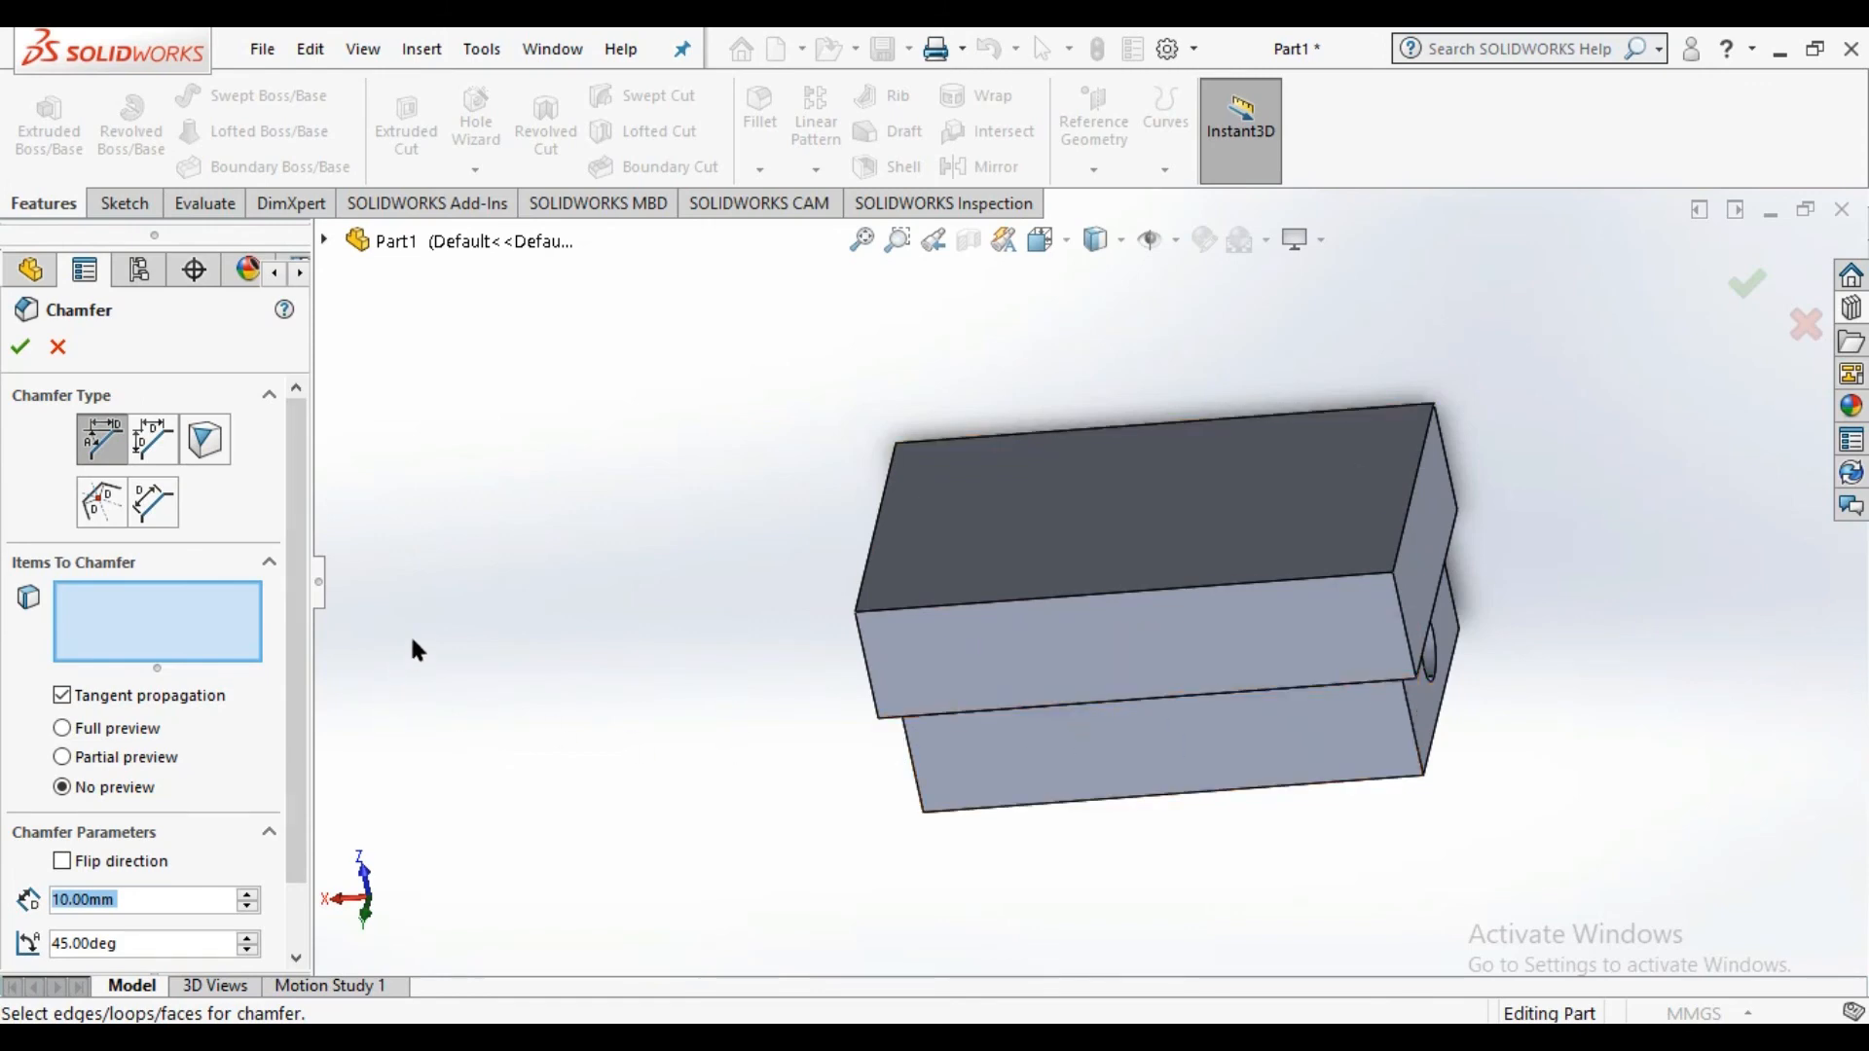
left_click(1158, 590)
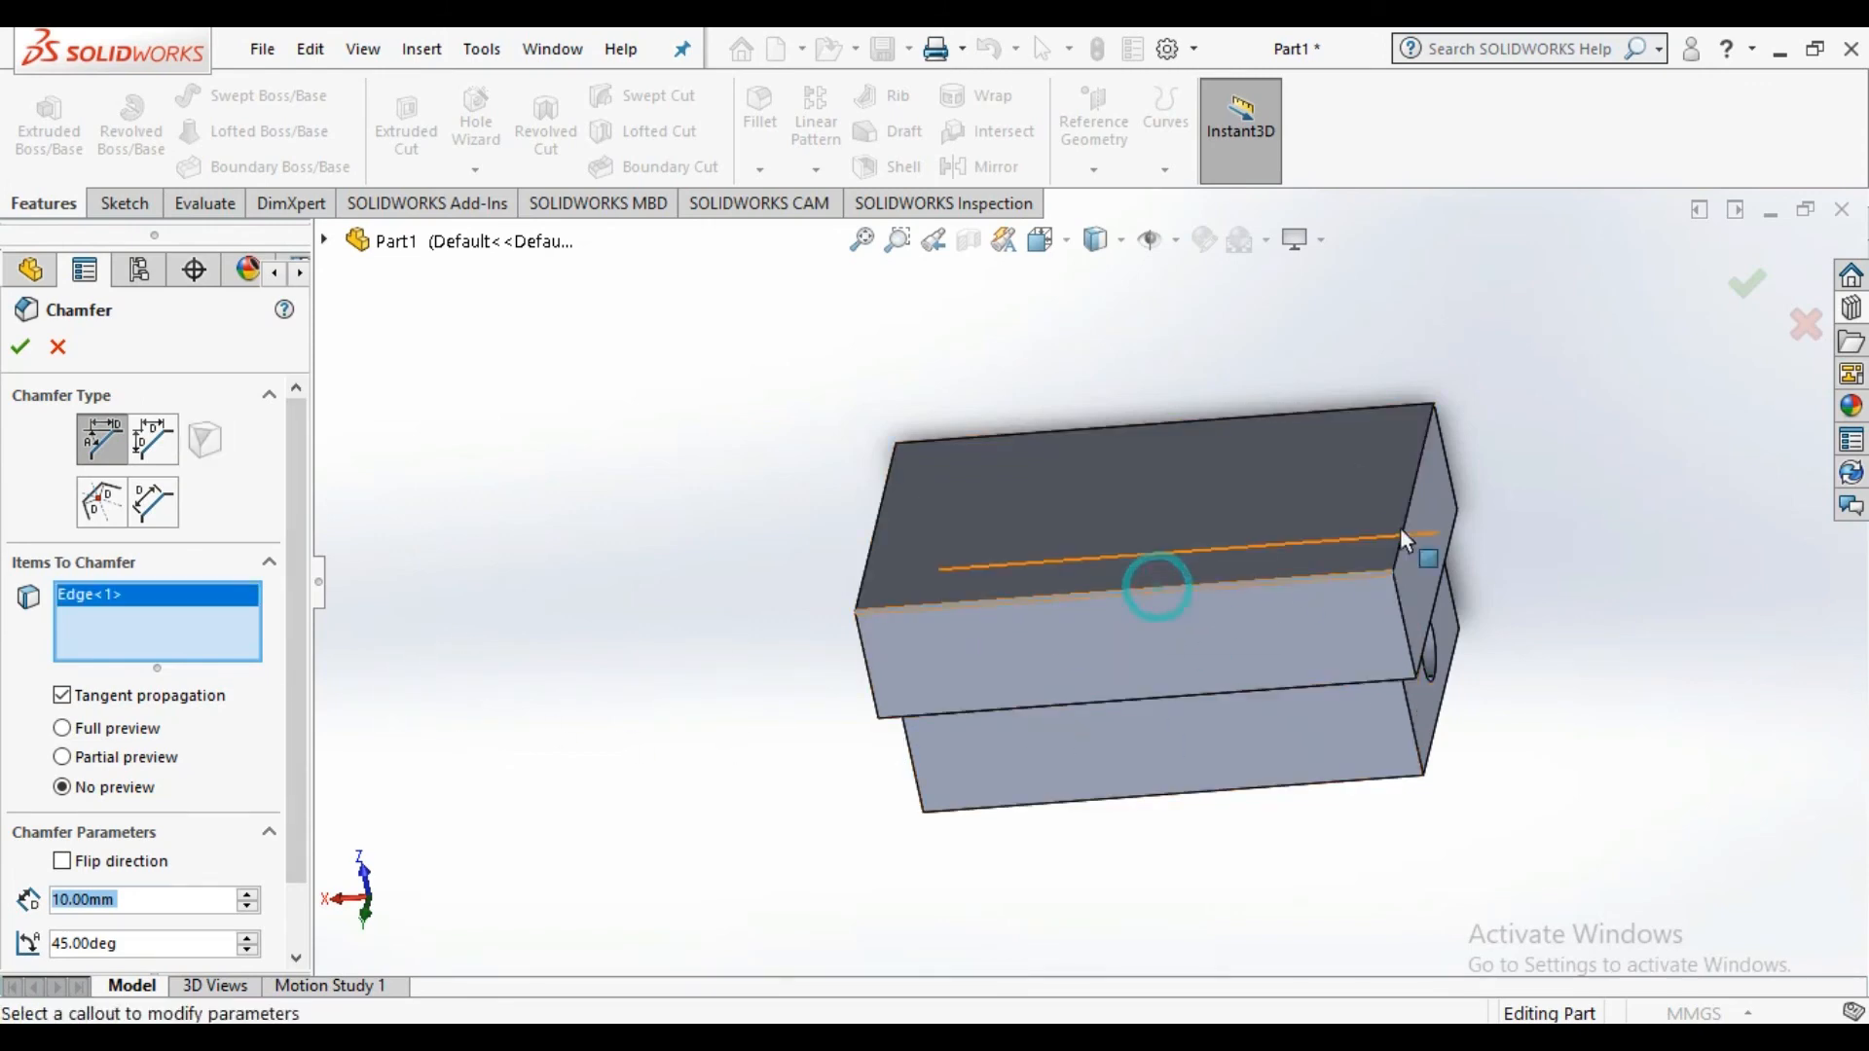
left_click(1412, 492)
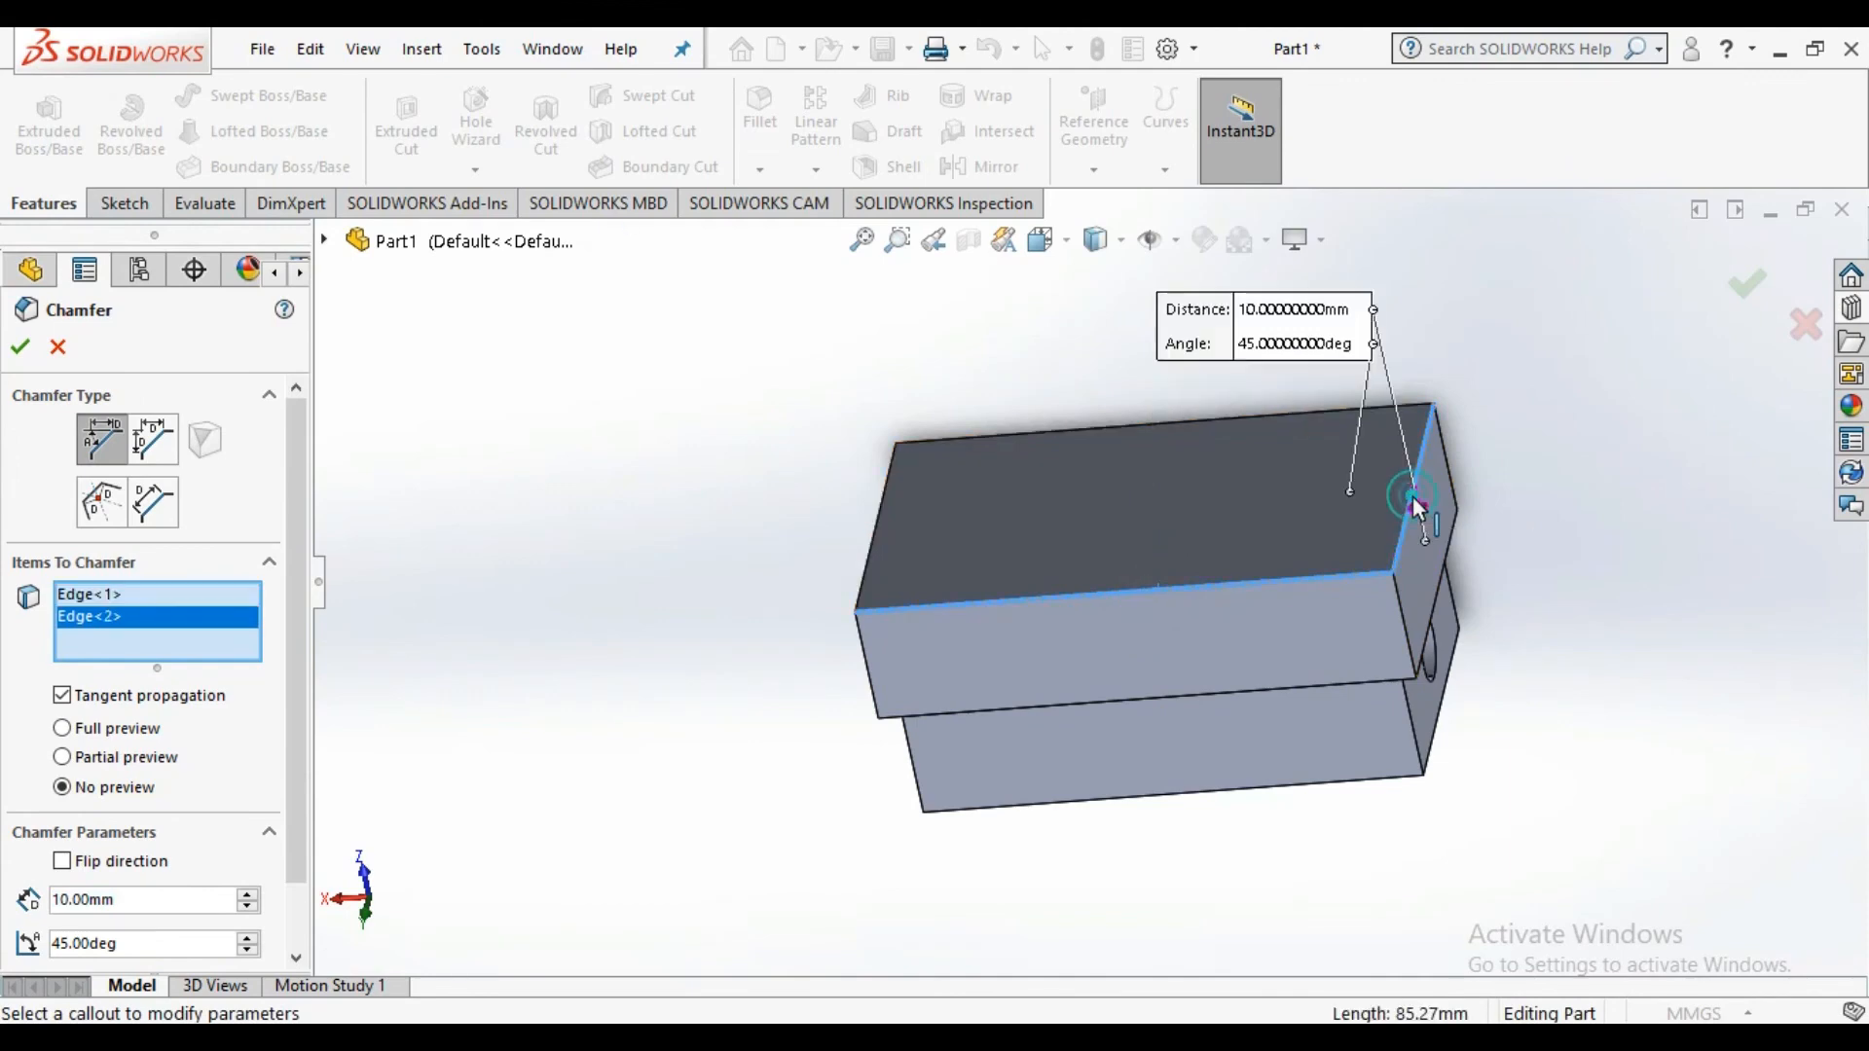
left_click(1147, 423)
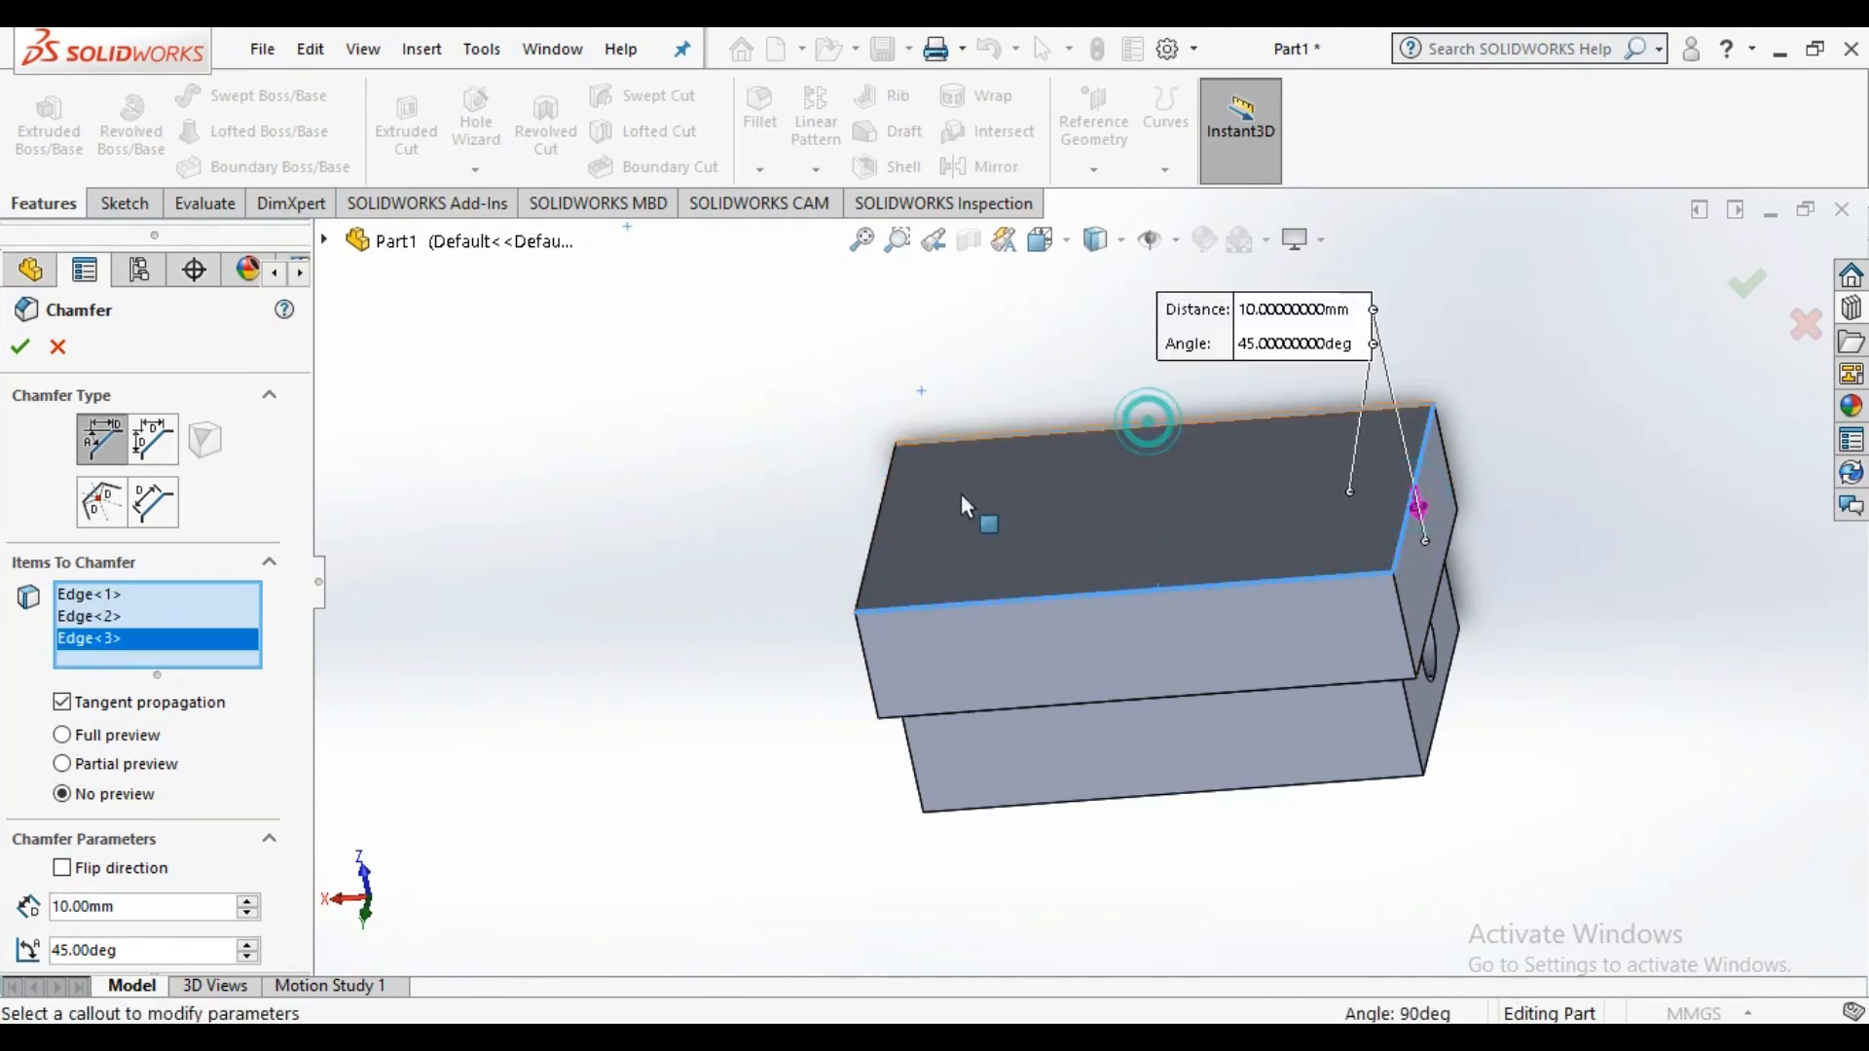
left_click(878, 523)
Add the remaining eight edges of the larger block to the chamfer selection
left_click(866, 670)
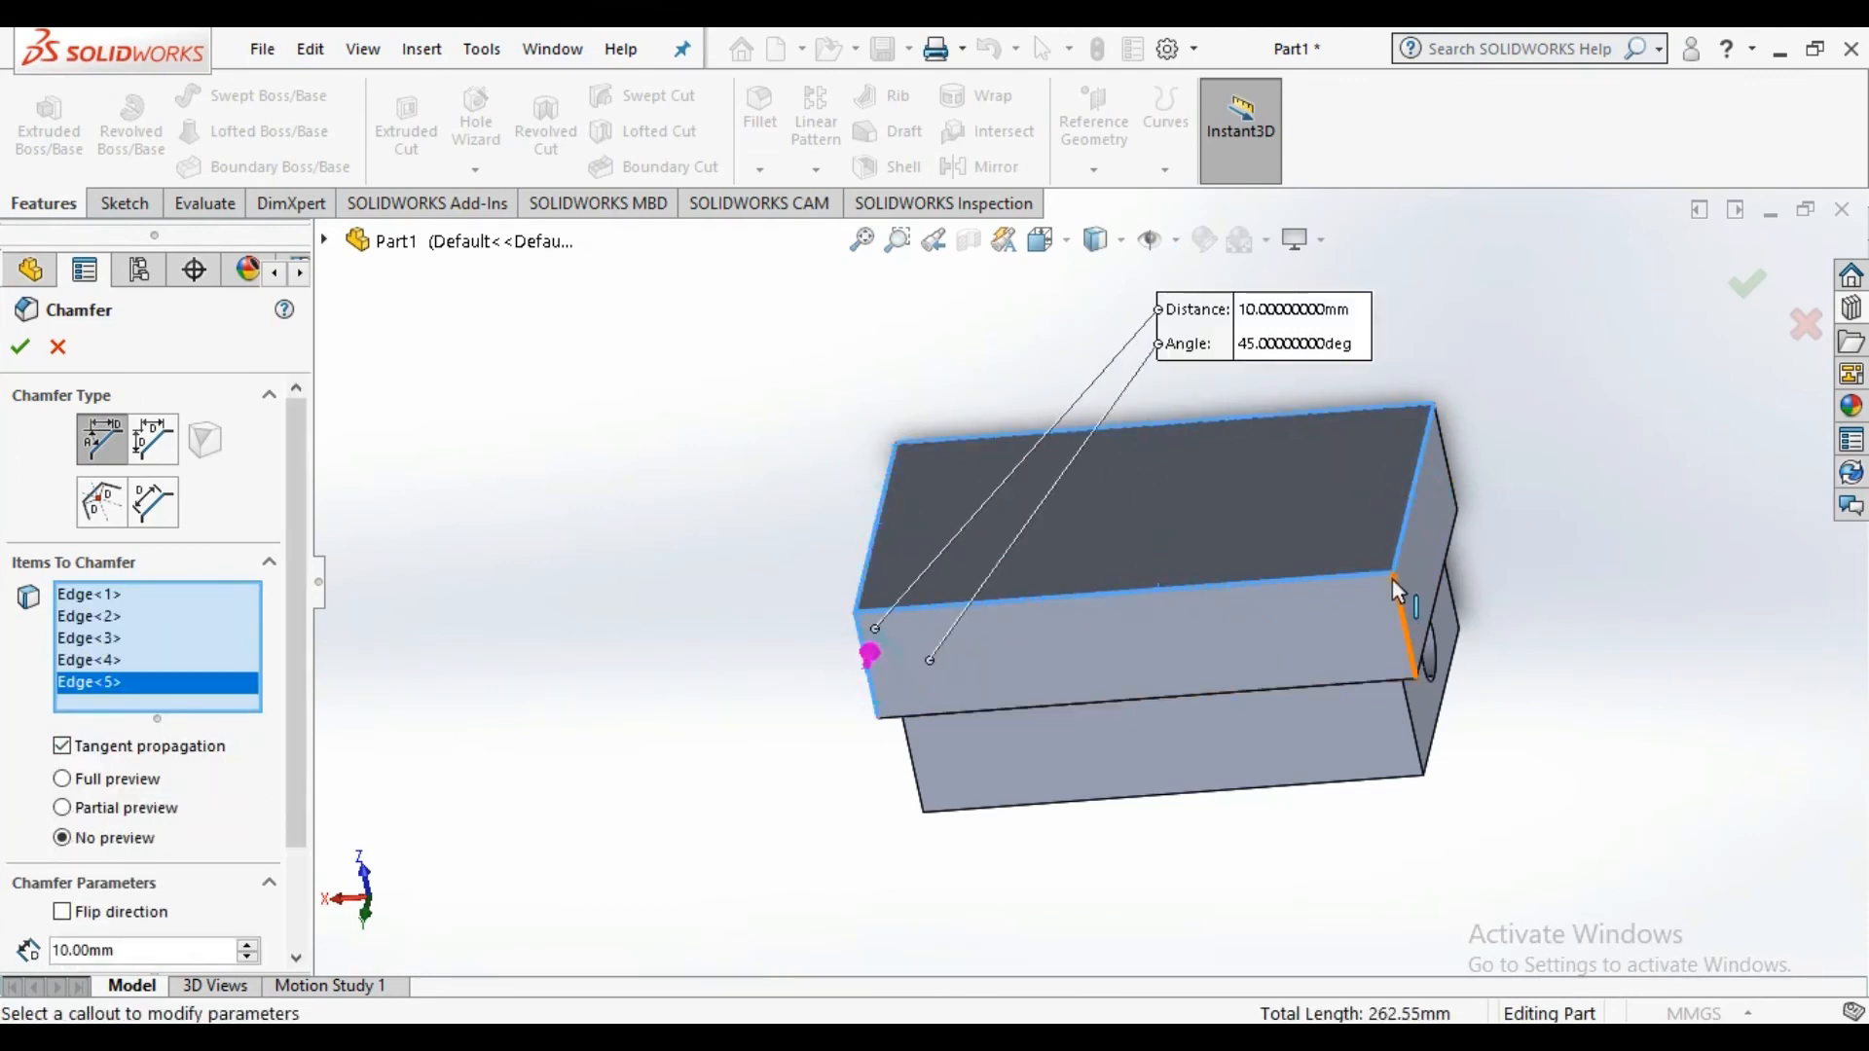
left_click(1404, 609)
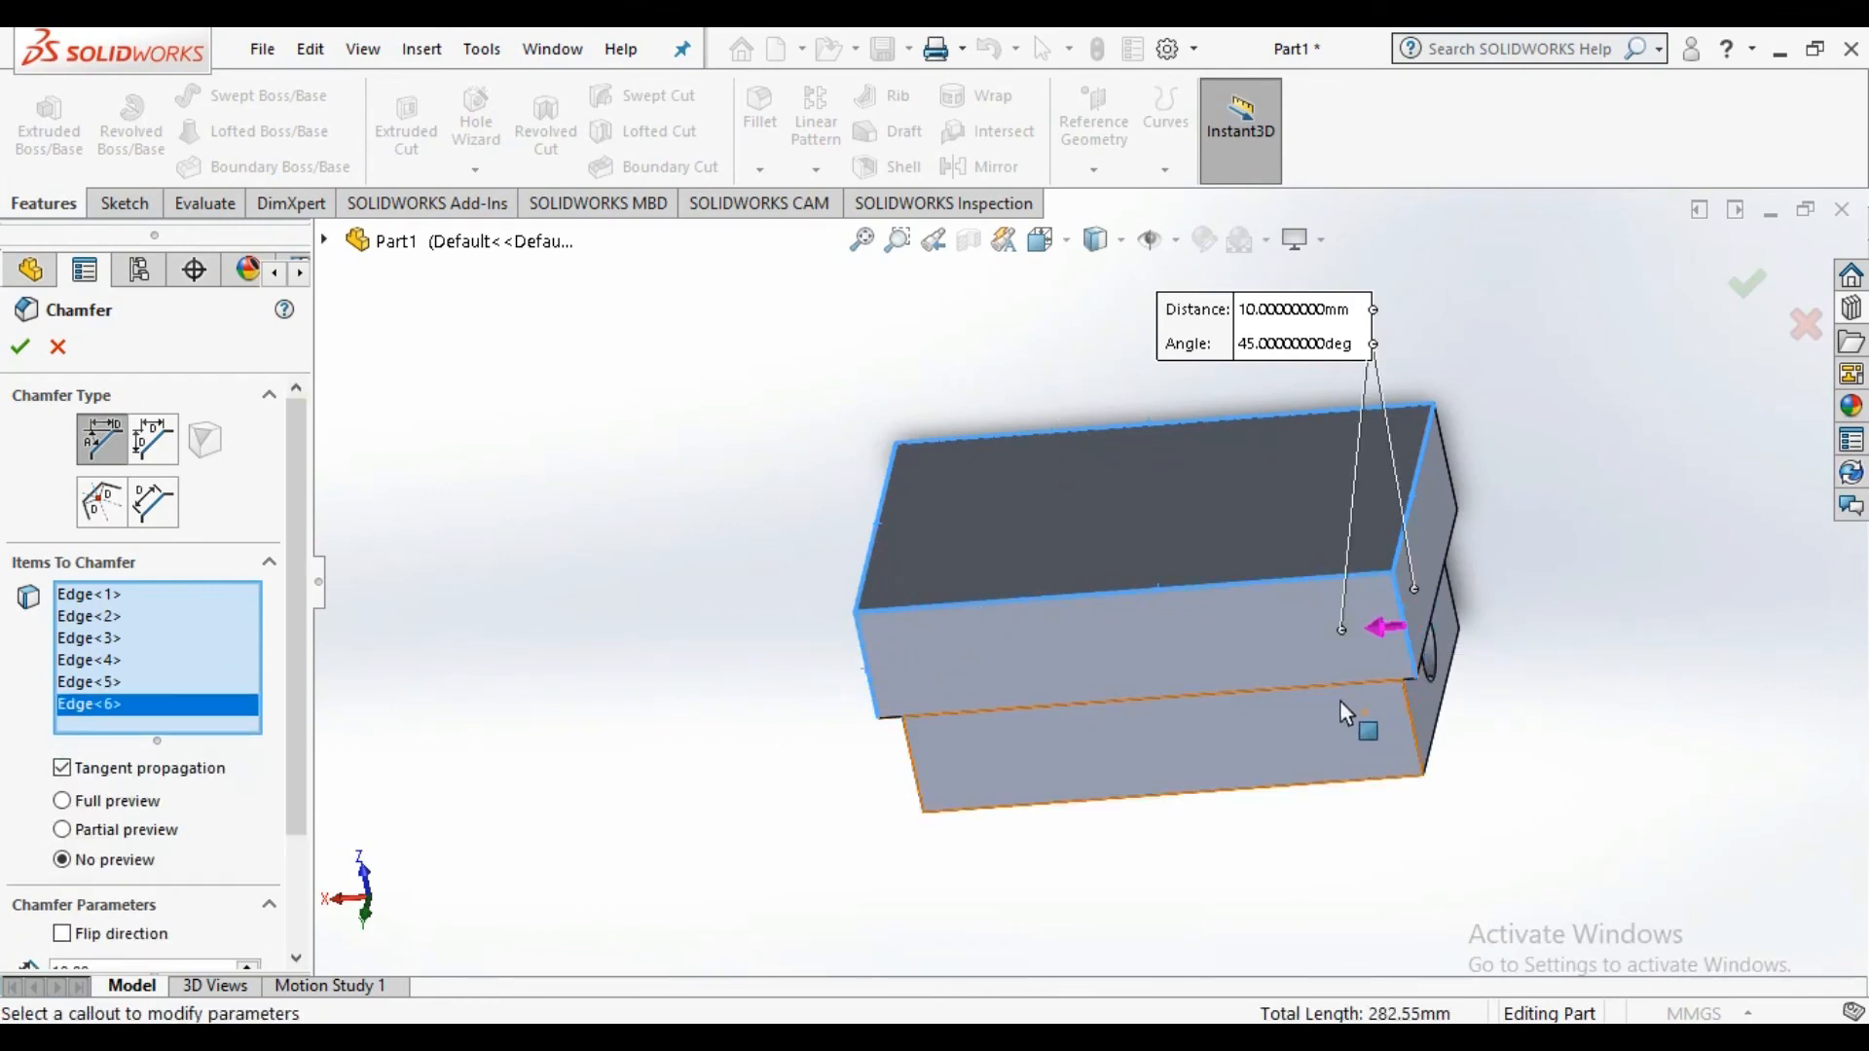
left_click(1320, 685)
middle_click_drag(1526, 684, 1316, 623)
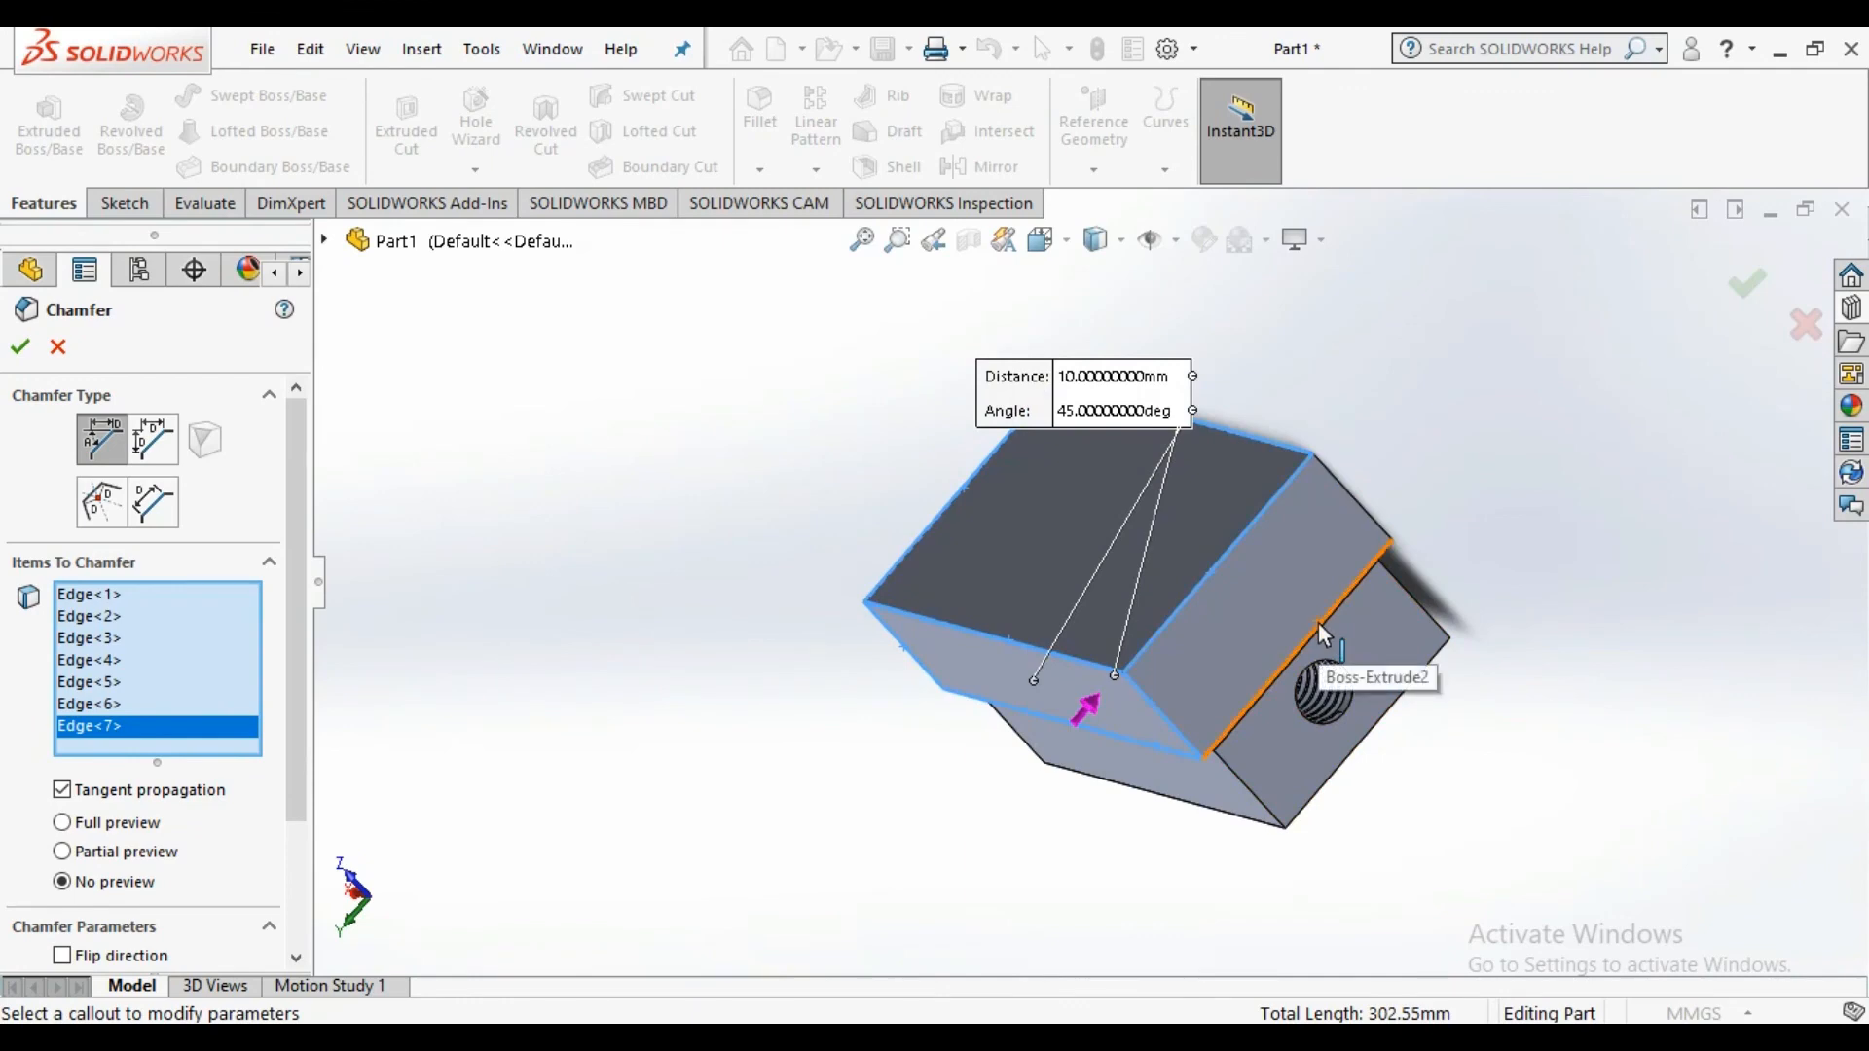
left_click(1318, 623)
middle_click_drag(1396, 522, 1194, 685)
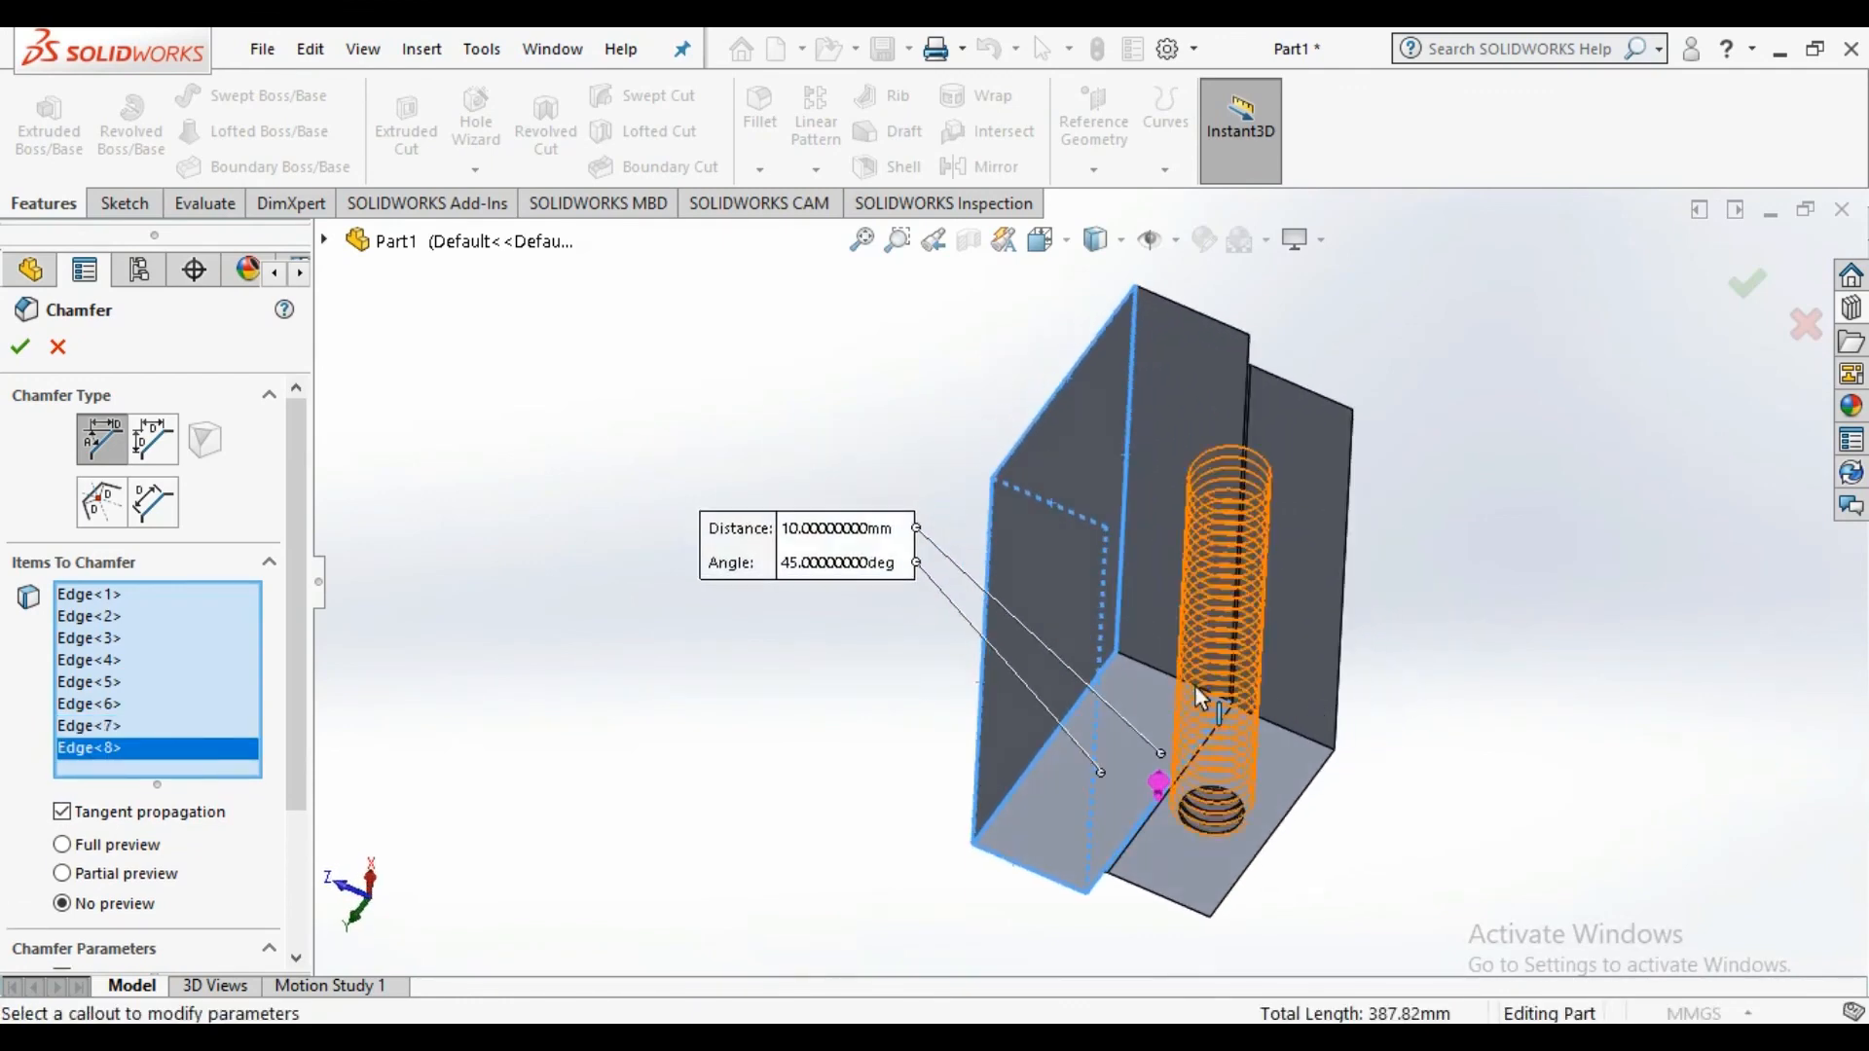
left_click(1190, 685)
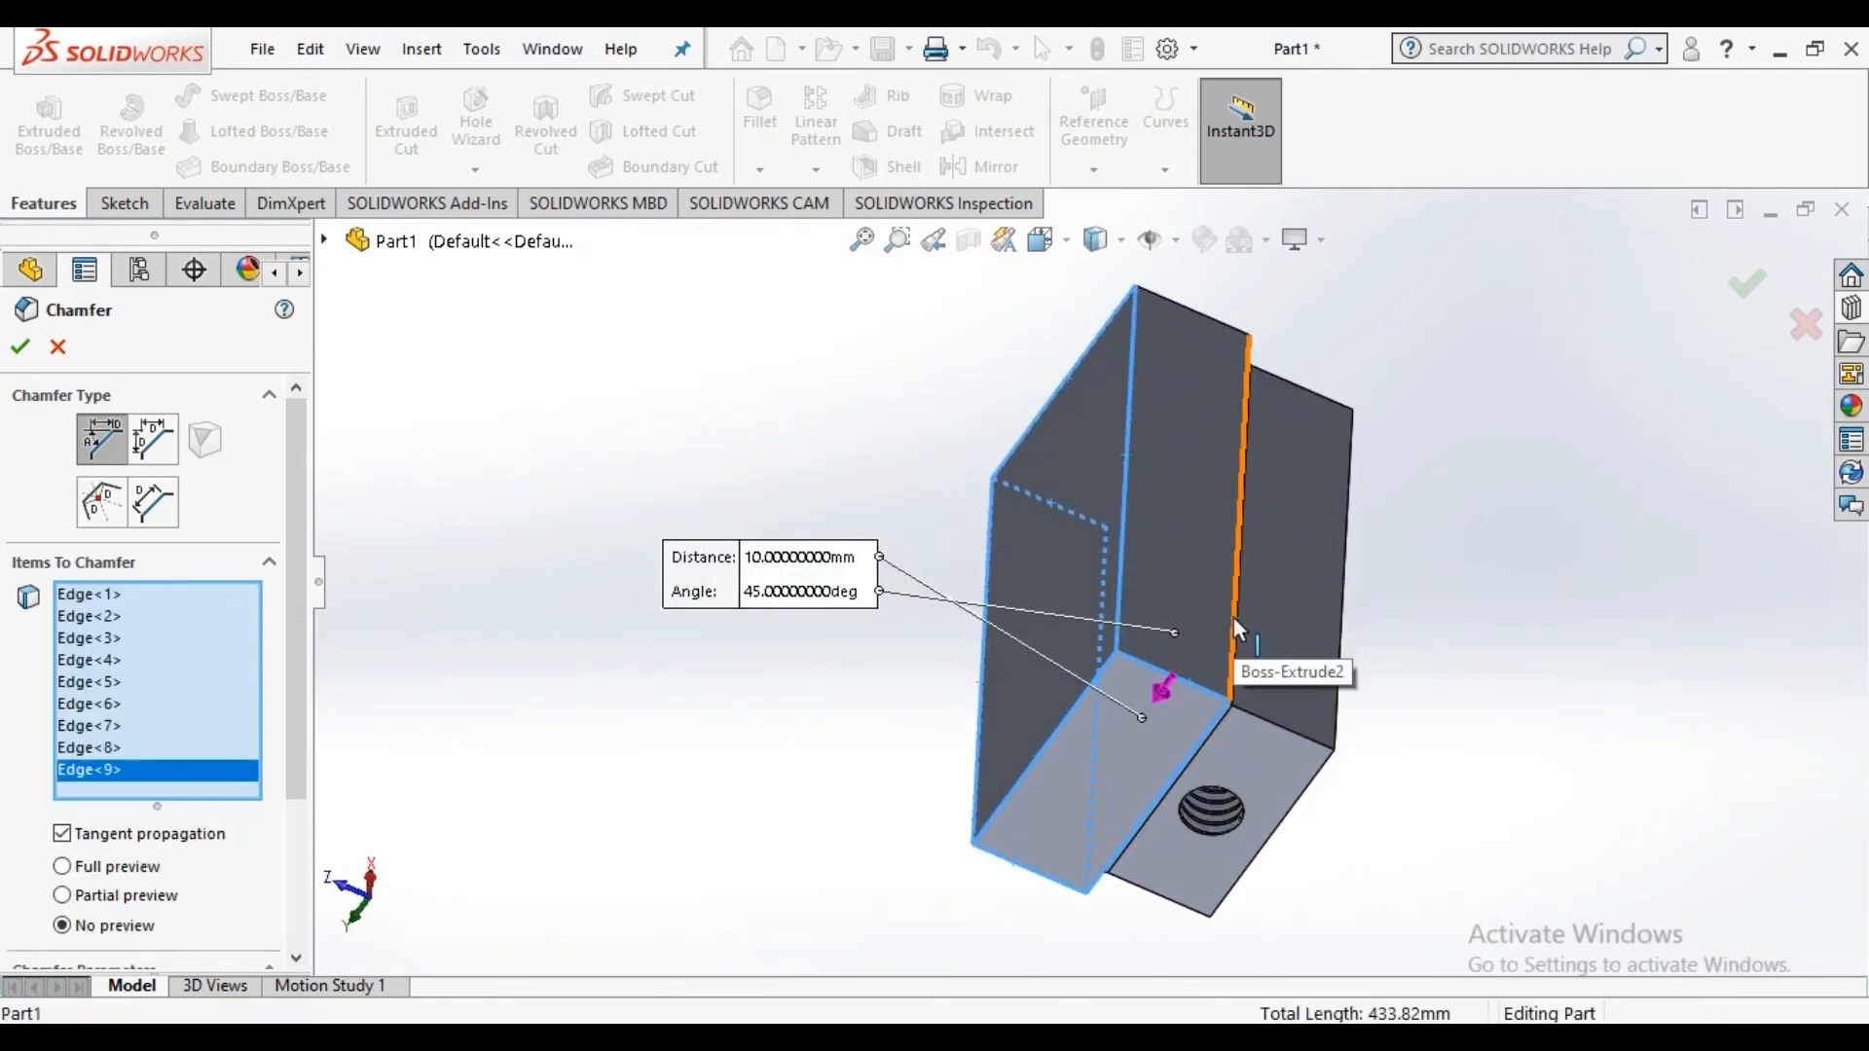
left_click(1235, 616)
middle_click_drag(1346, 504, 1119, 623)
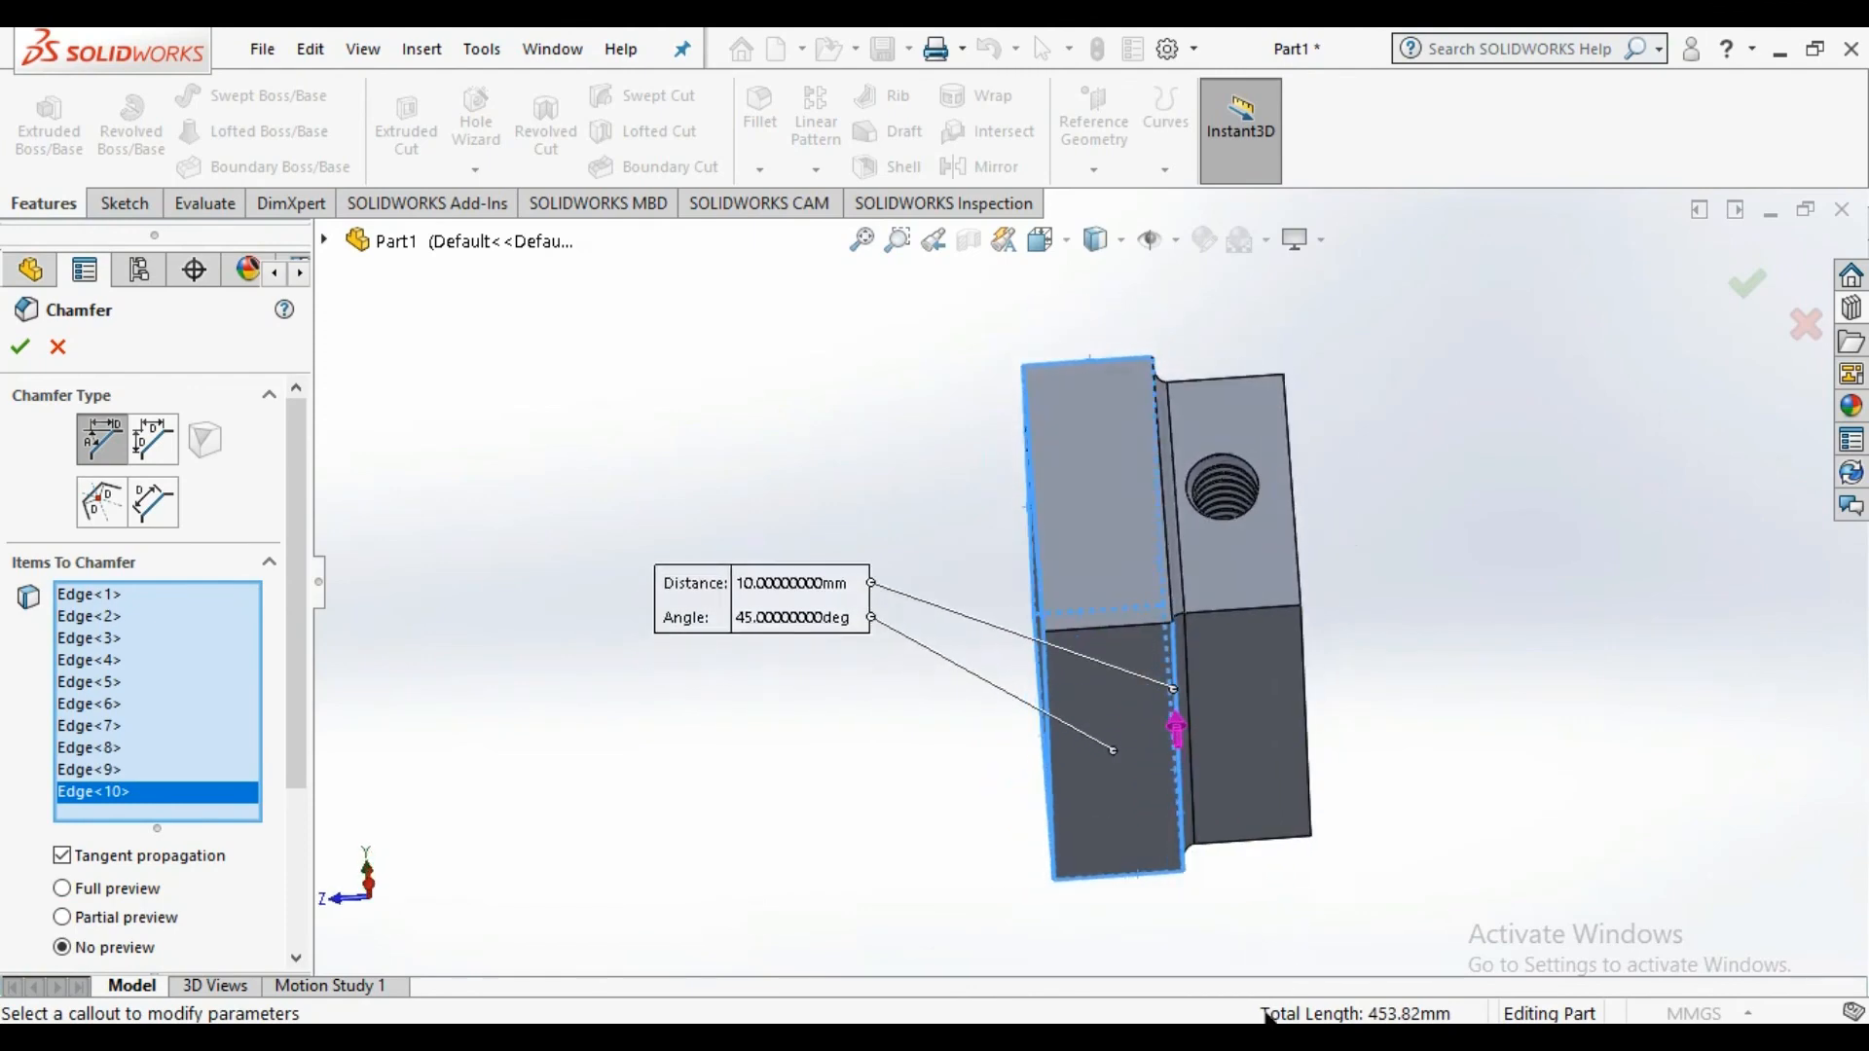
left_click(1123, 624)
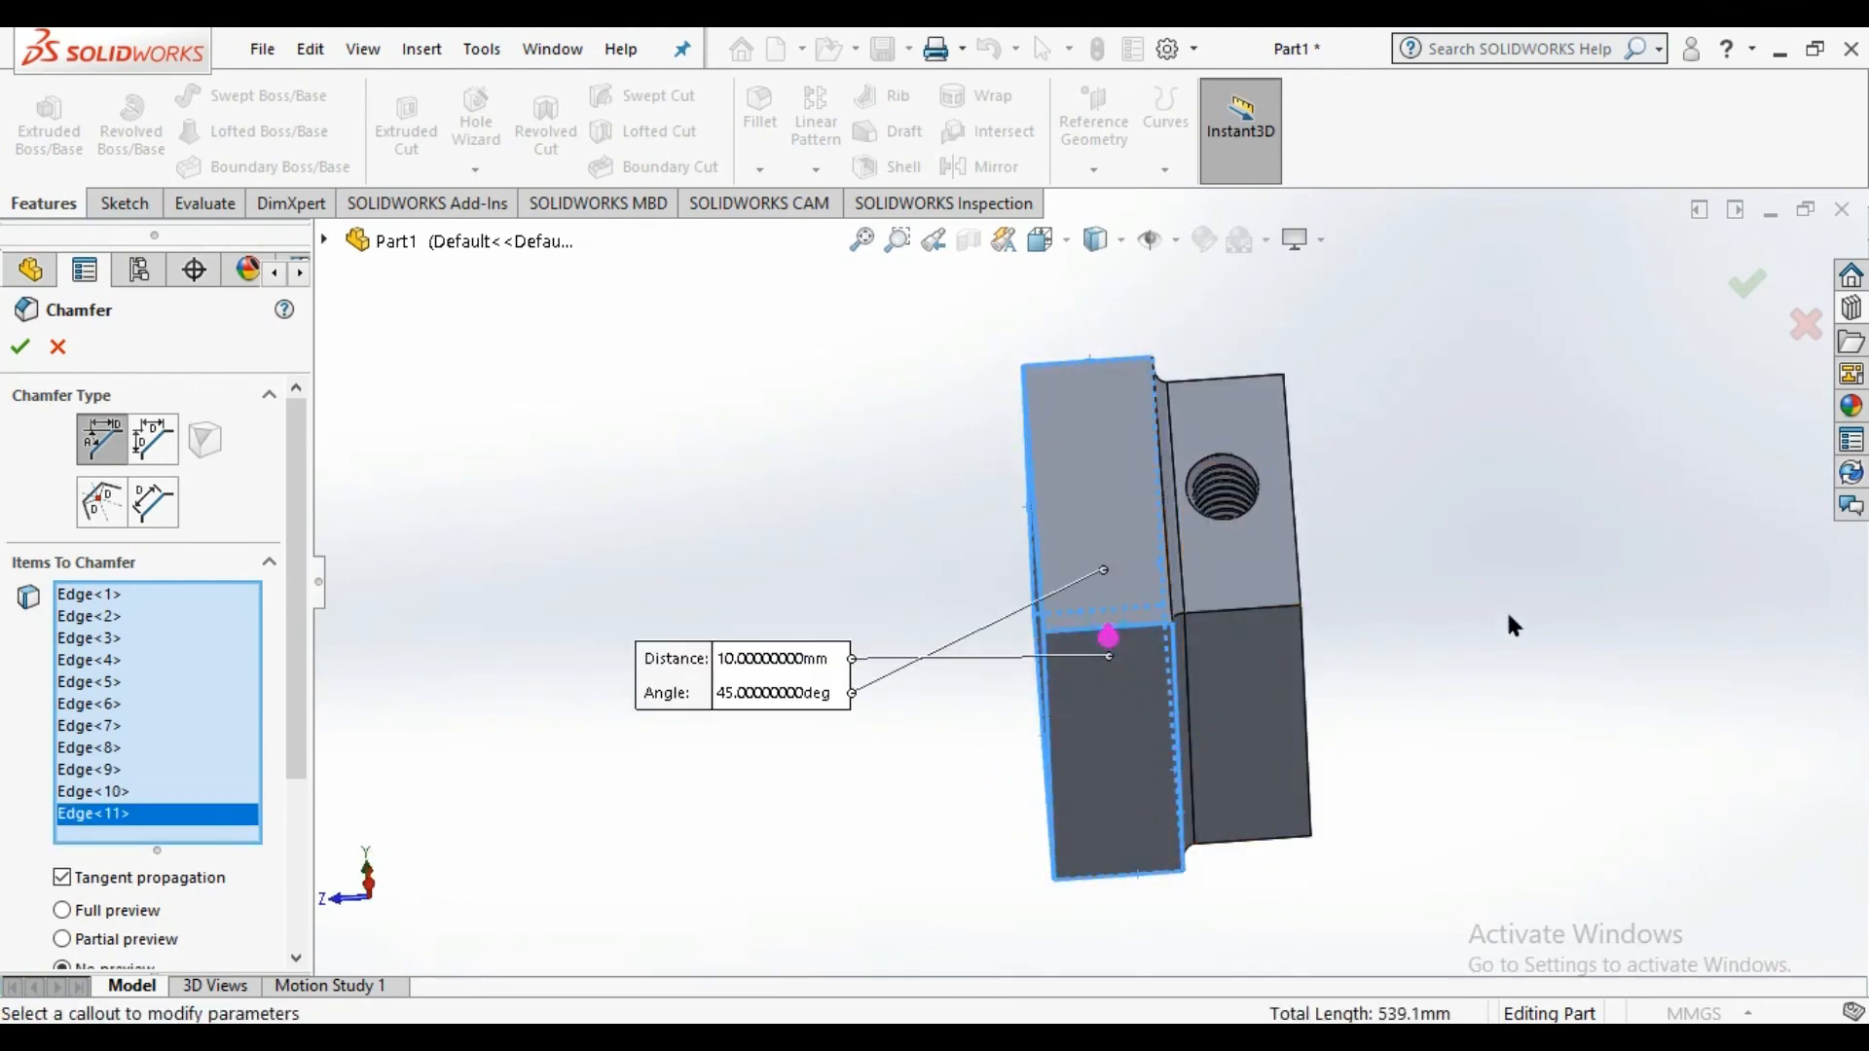
middle_click_drag(1276, 487, 972, 501)
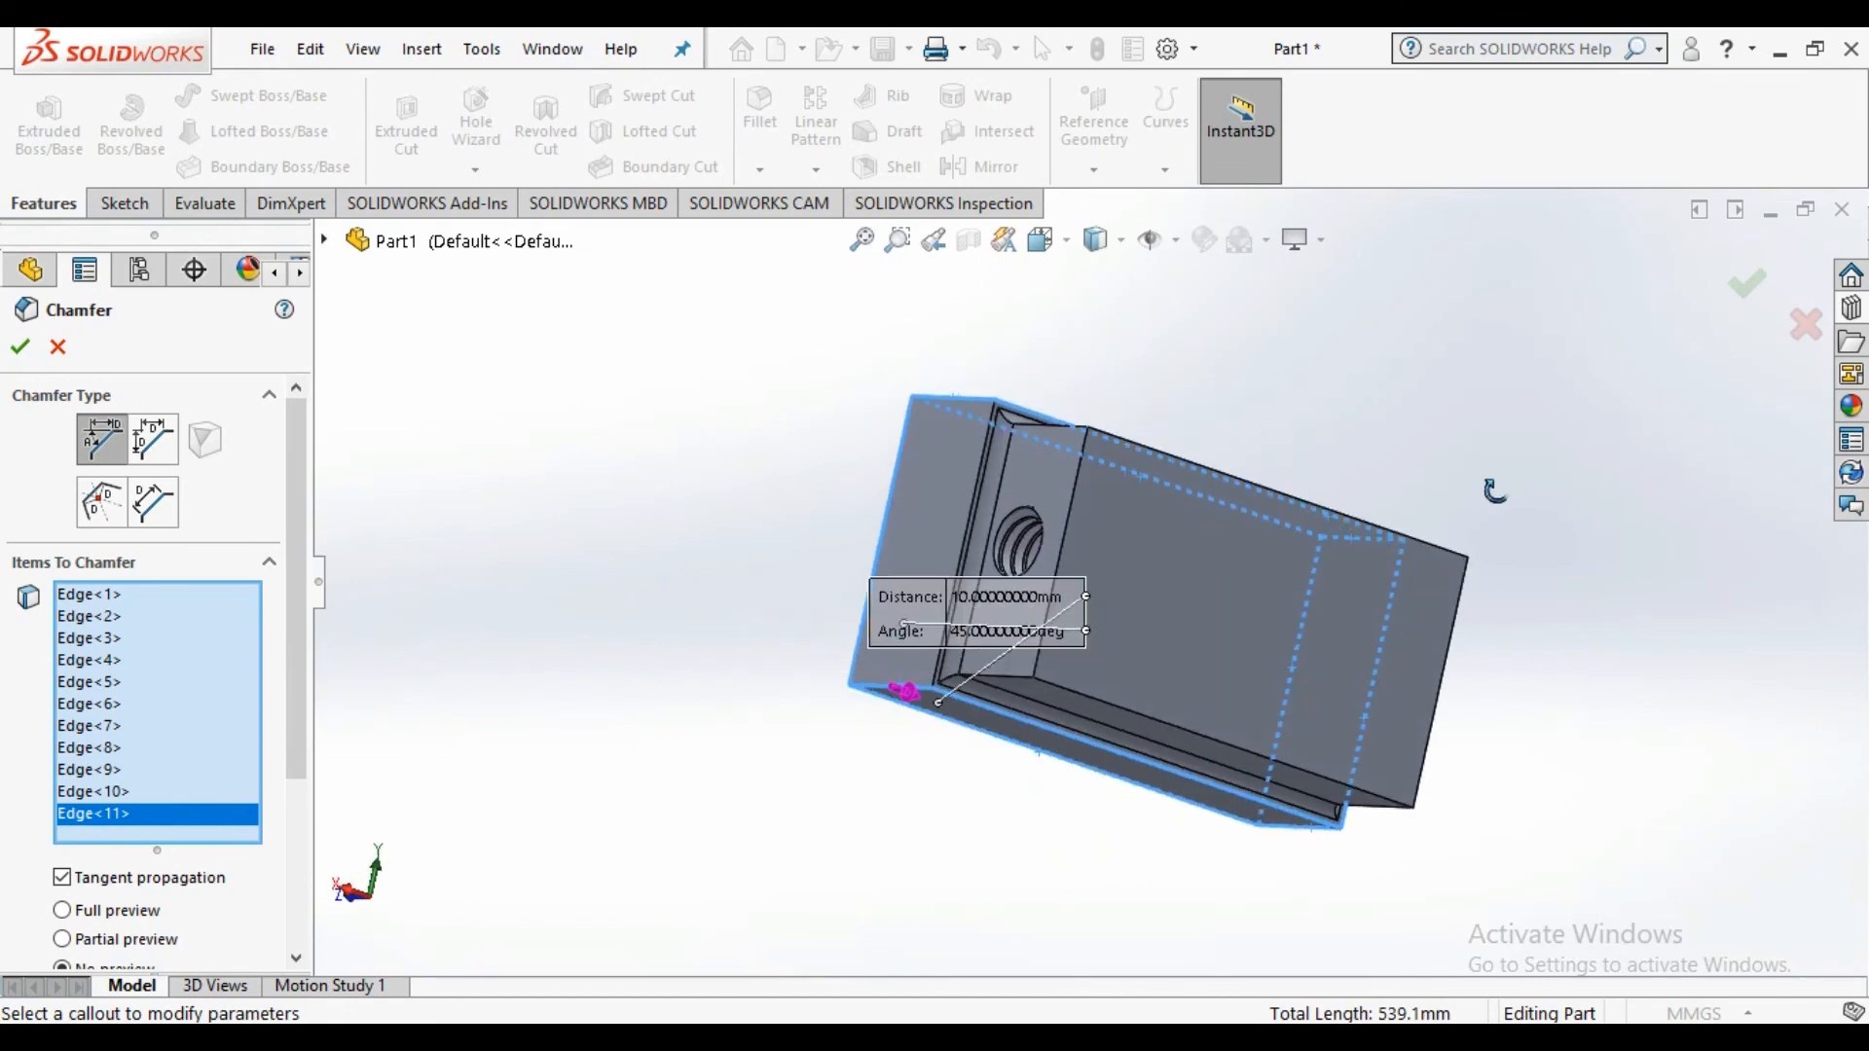
left_click(972, 501)
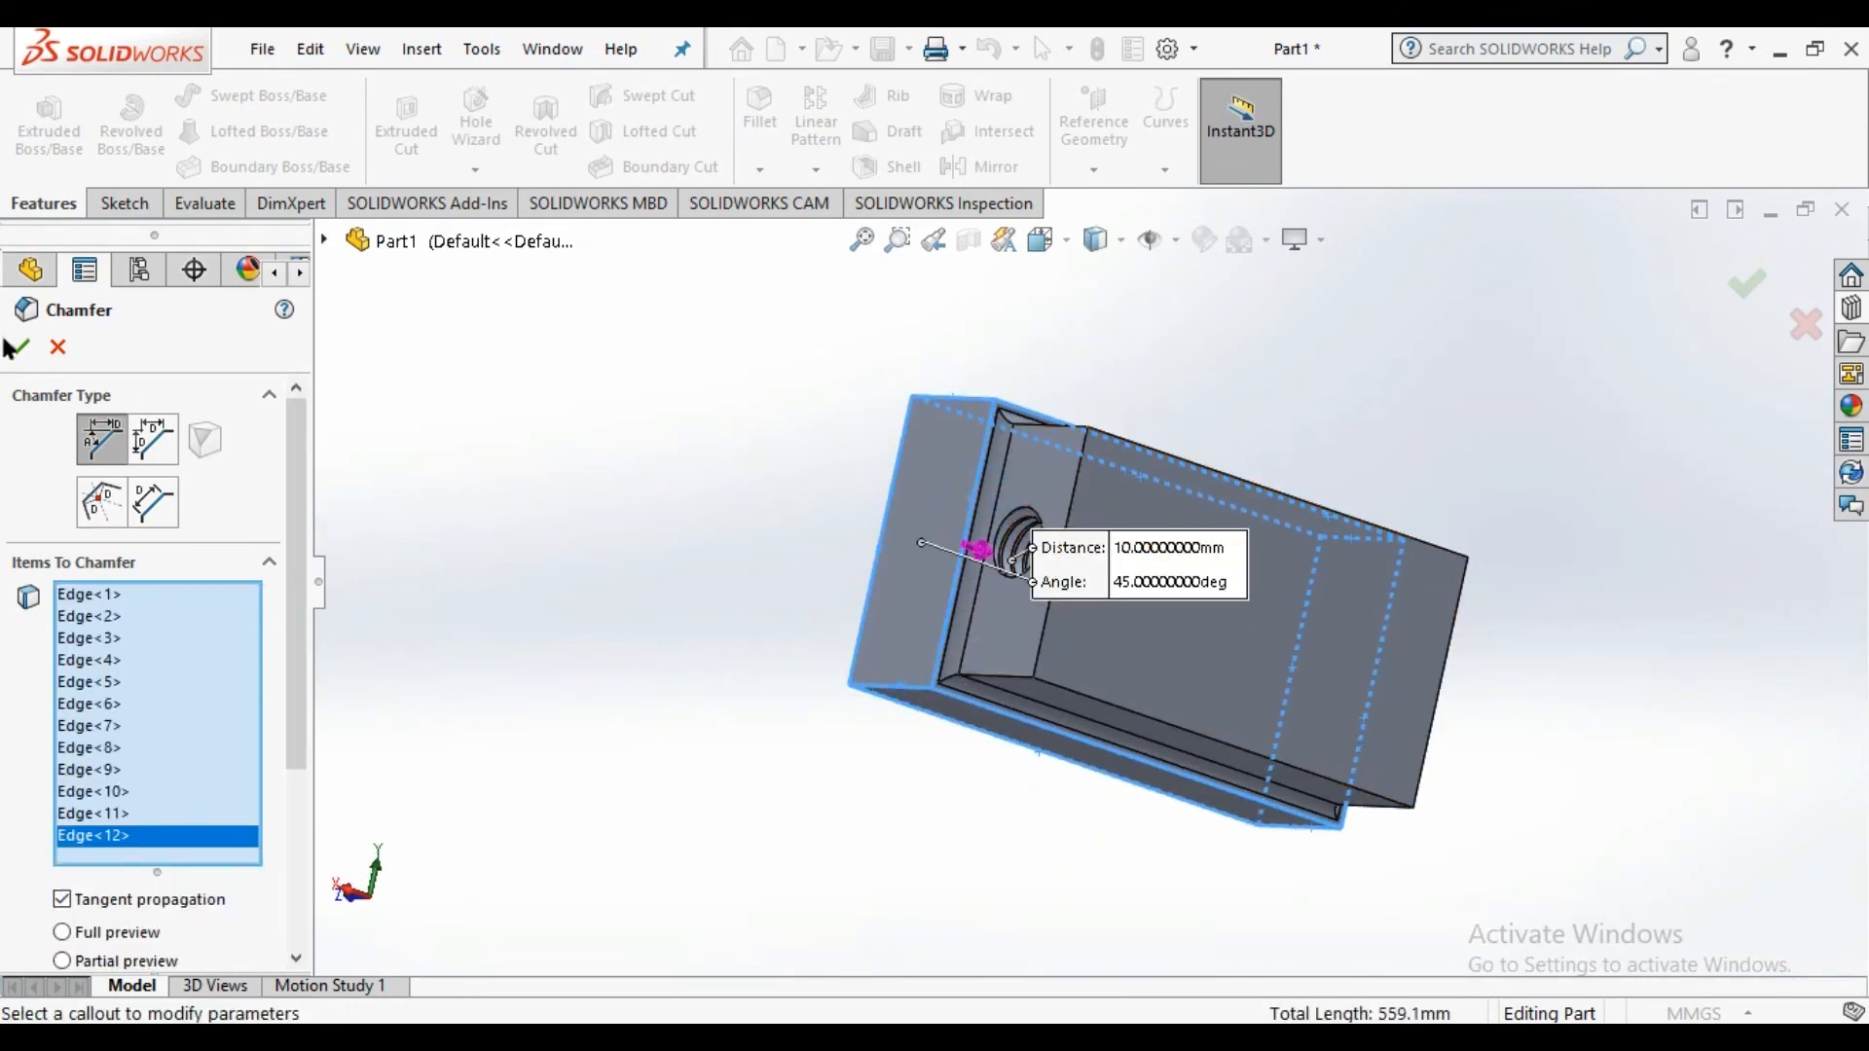
Set the chamfer distance to 2 mm and try to create the chamfer on the twelve selected edges
left_click_drag(299, 493, 294, 649)
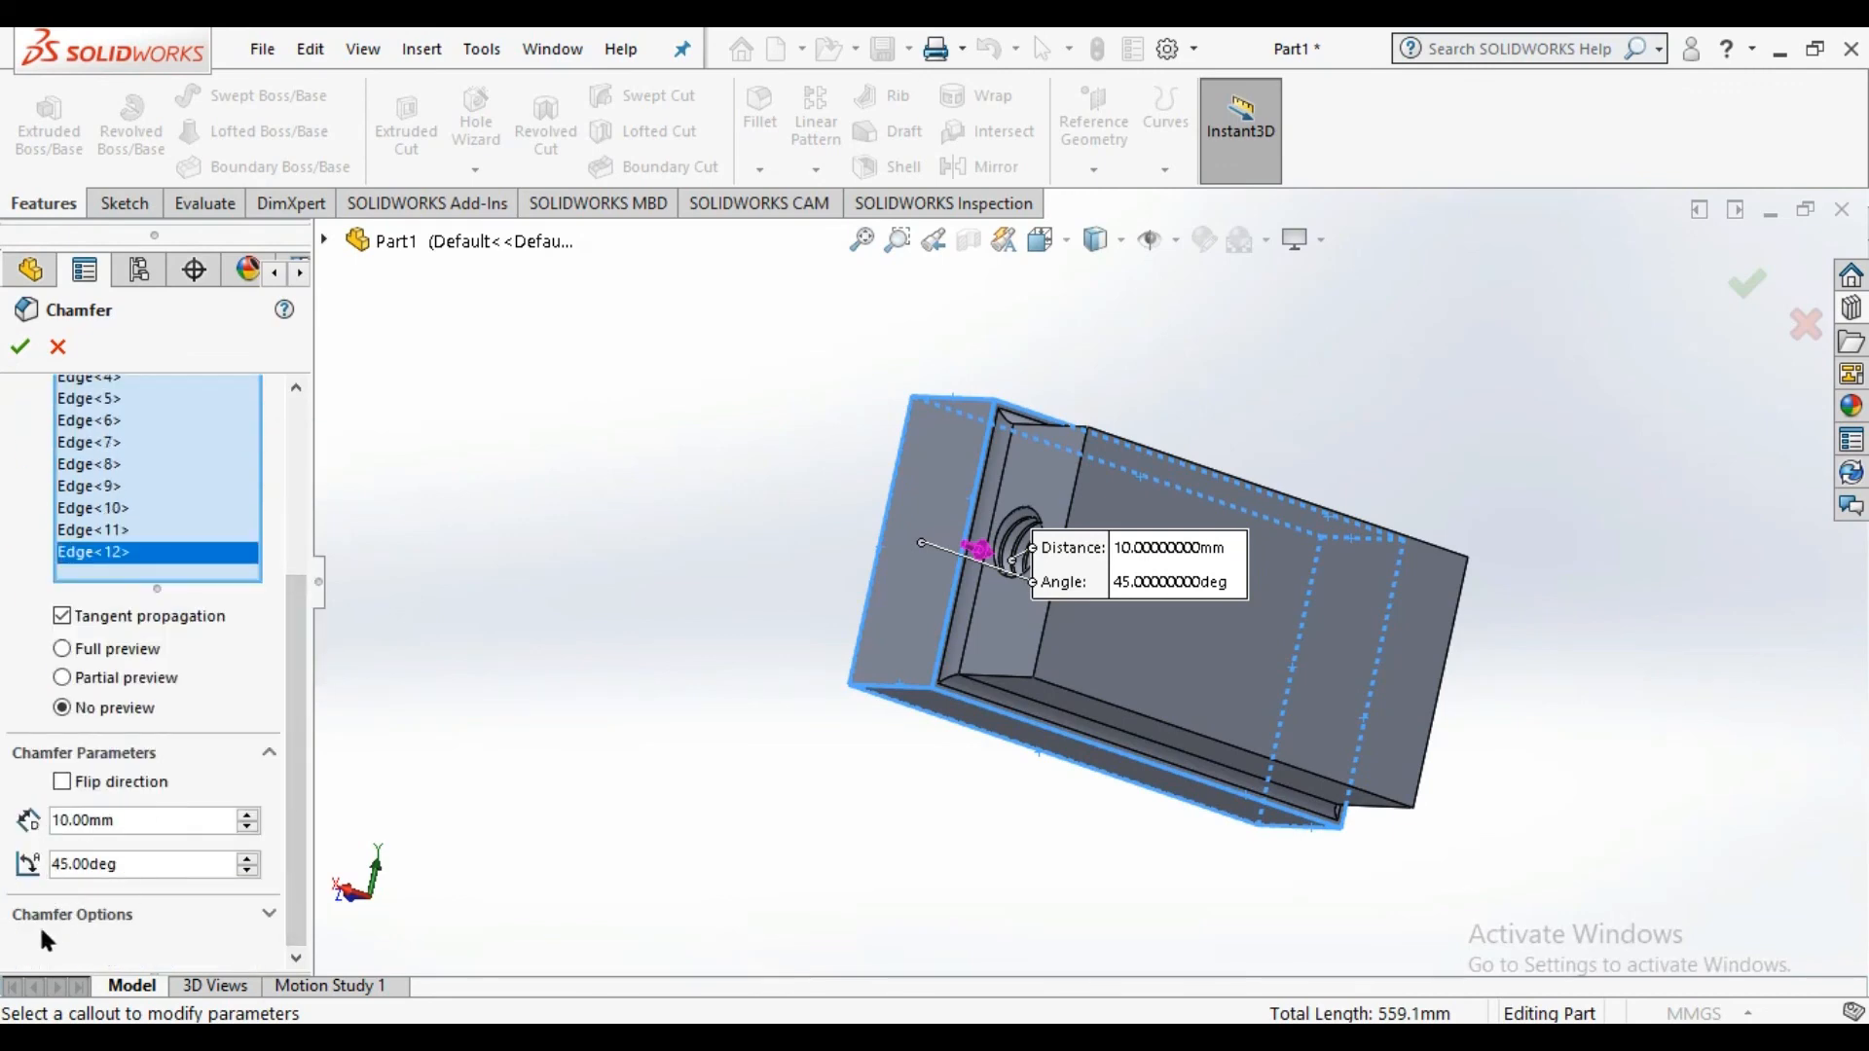
double_click(70, 821)
type("2")
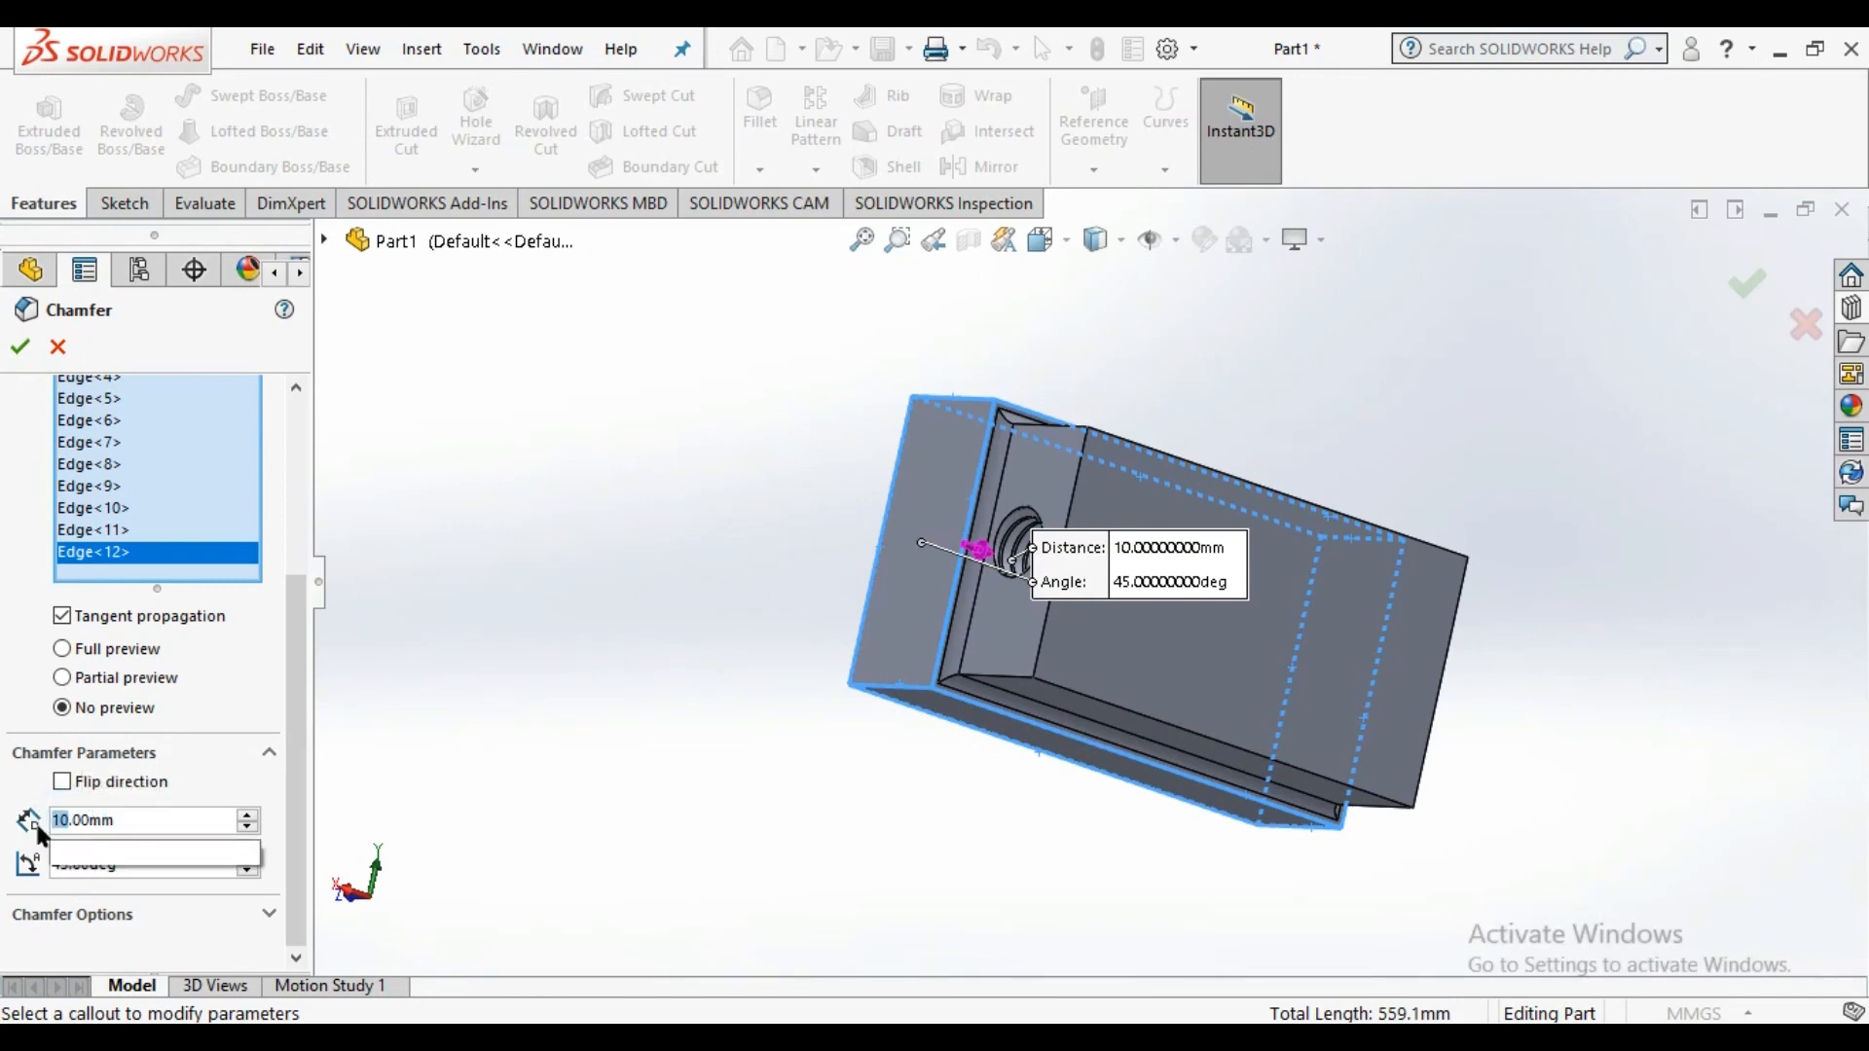
left_click(10, 693)
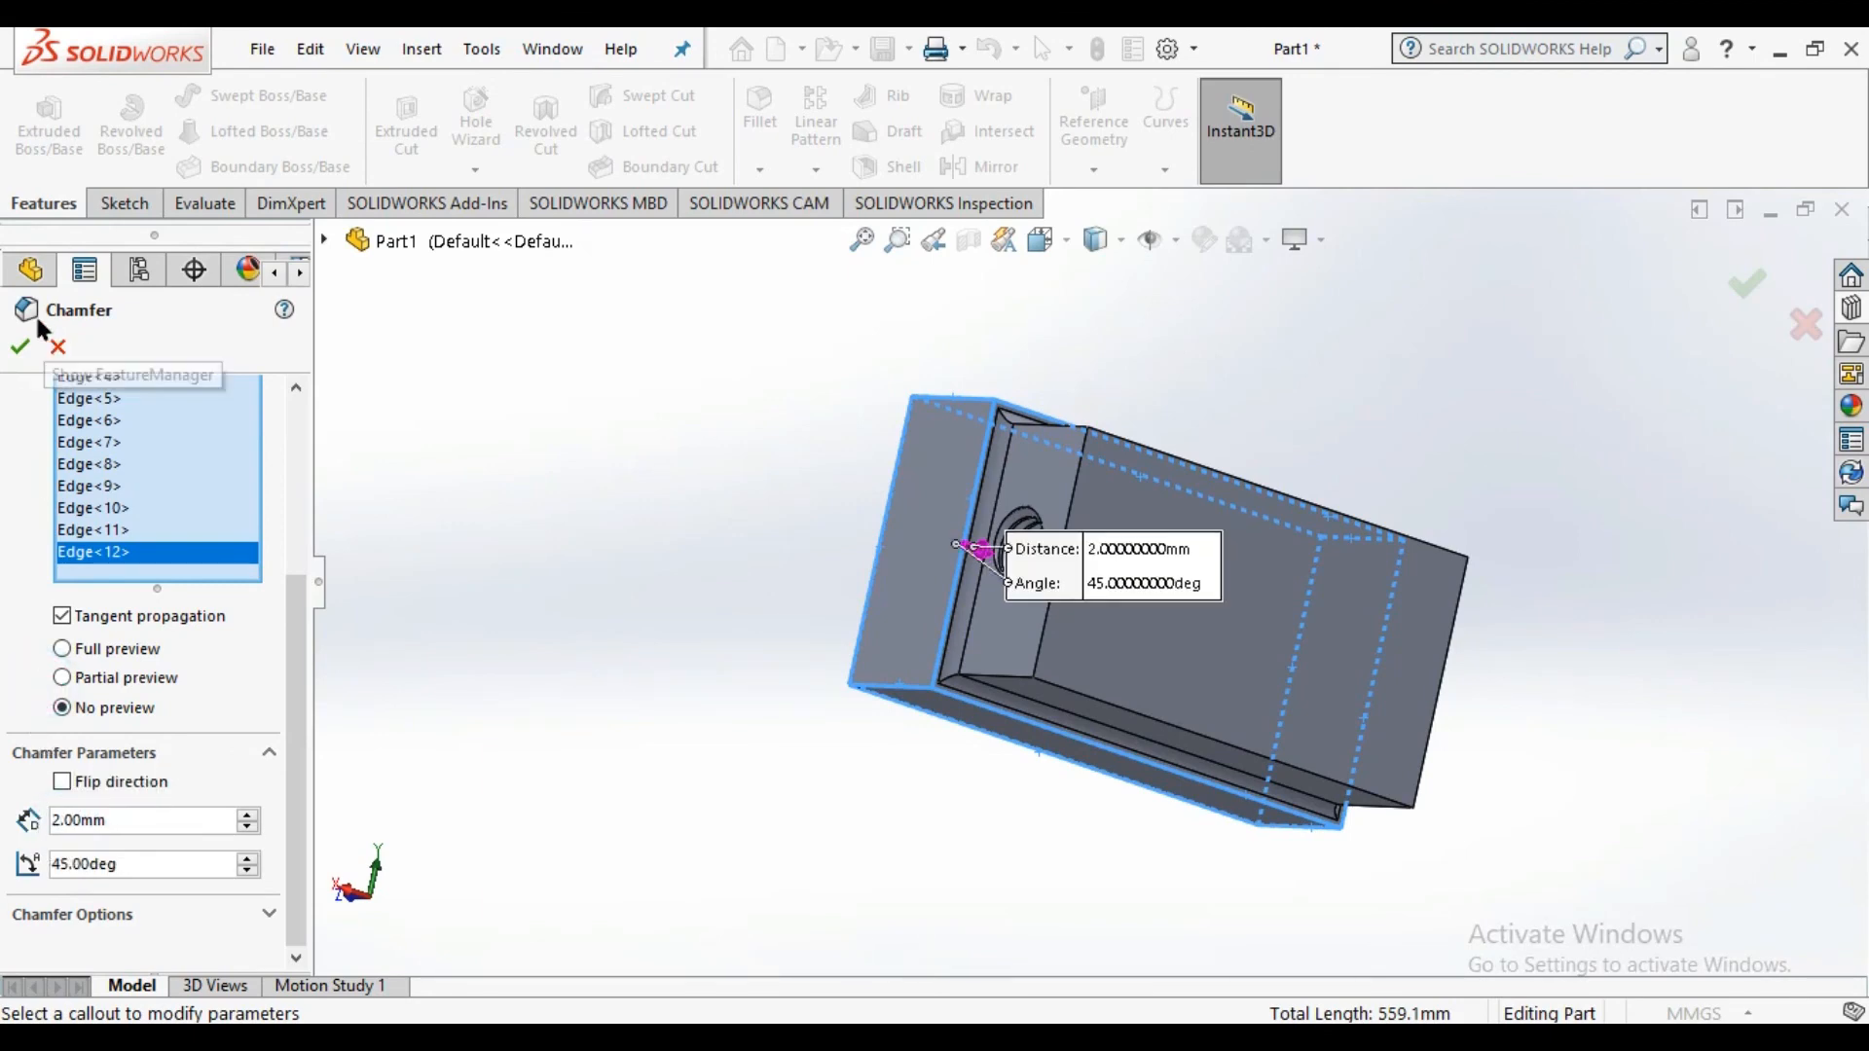
left_click(20, 345)
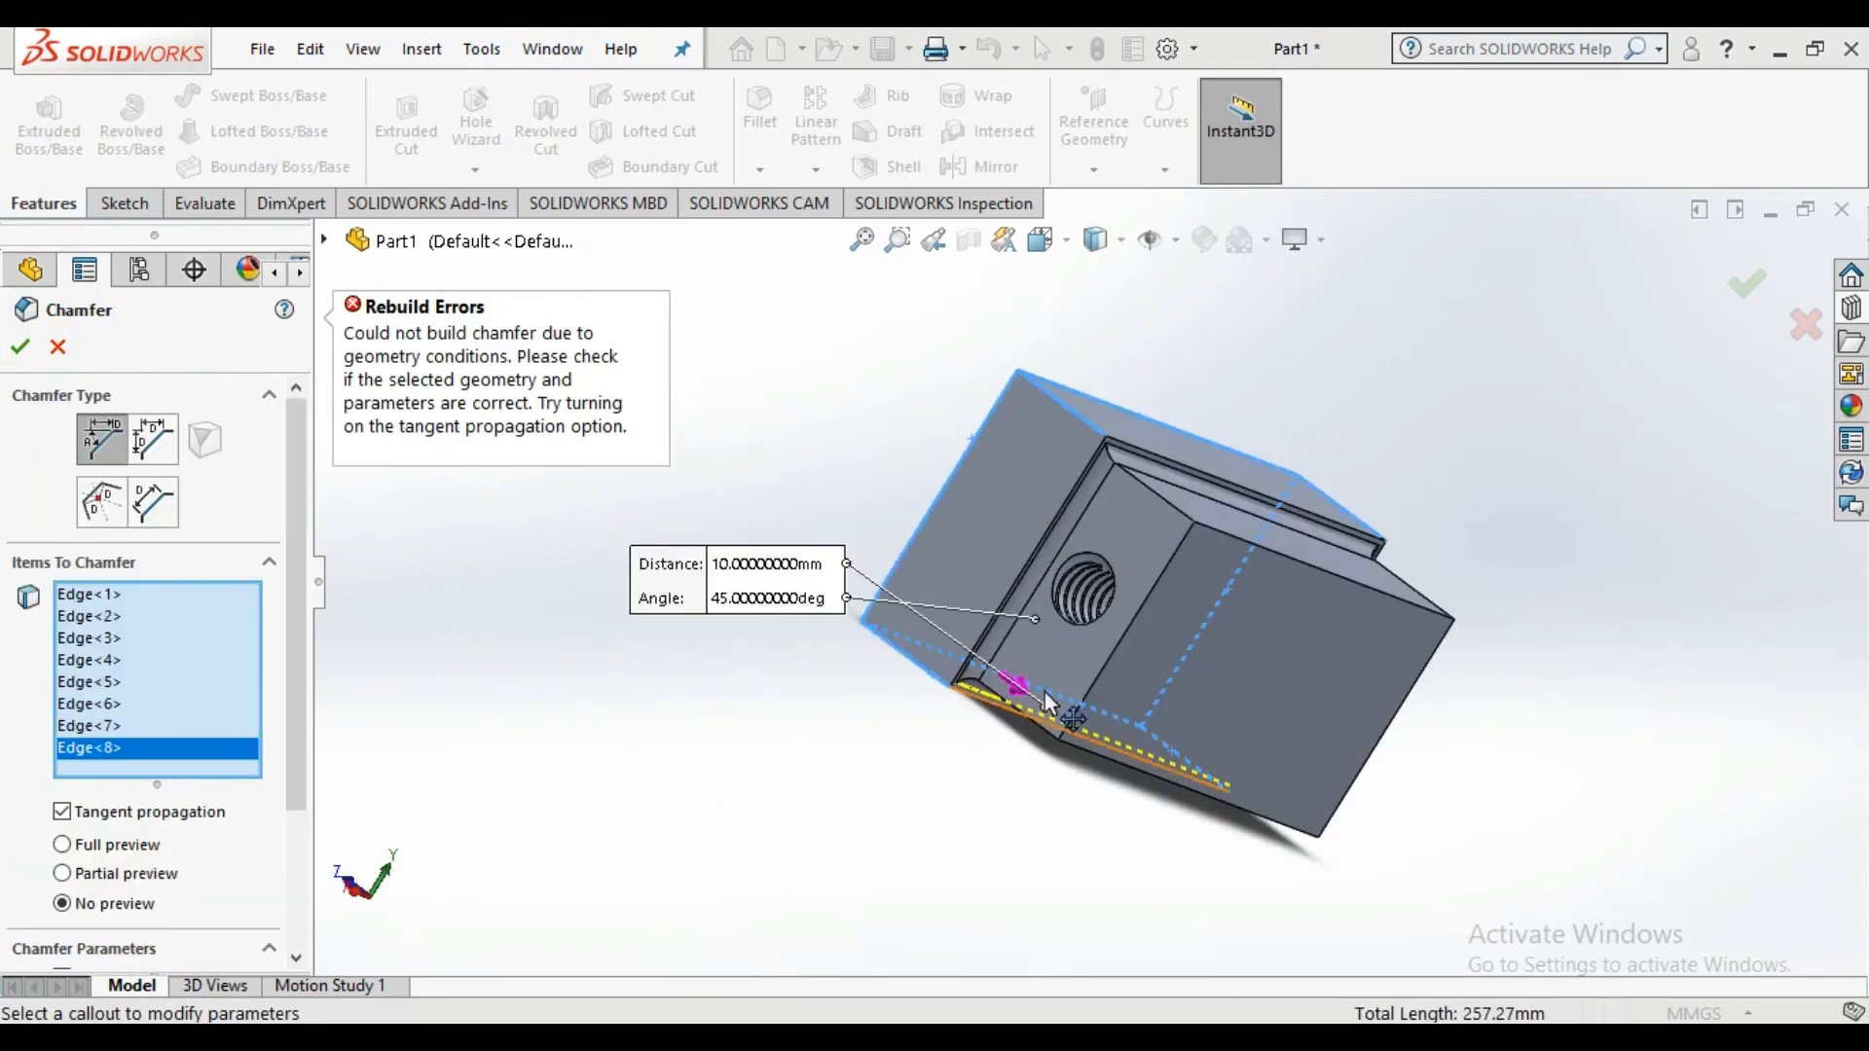
Remove all the remaining edges from the chamfer selection
middle_click_drag(906, 787, 988, 676)
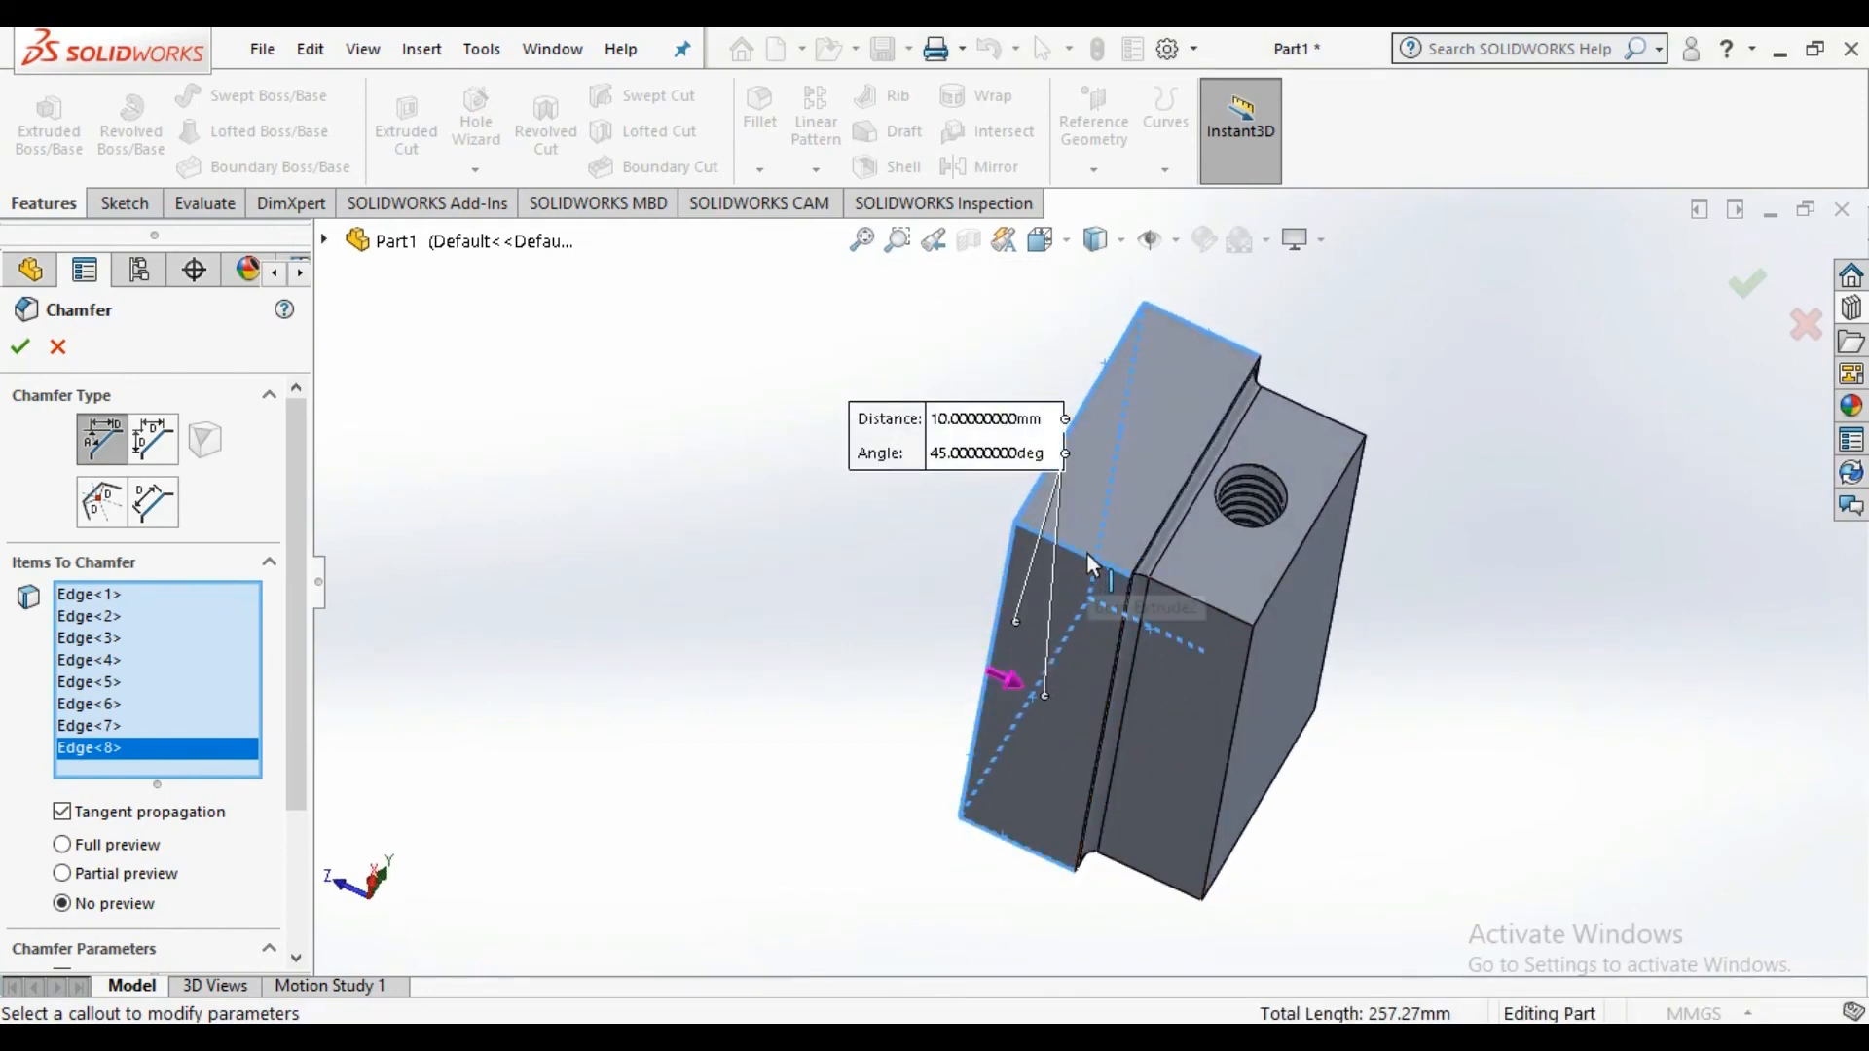
left_click(113, 728)
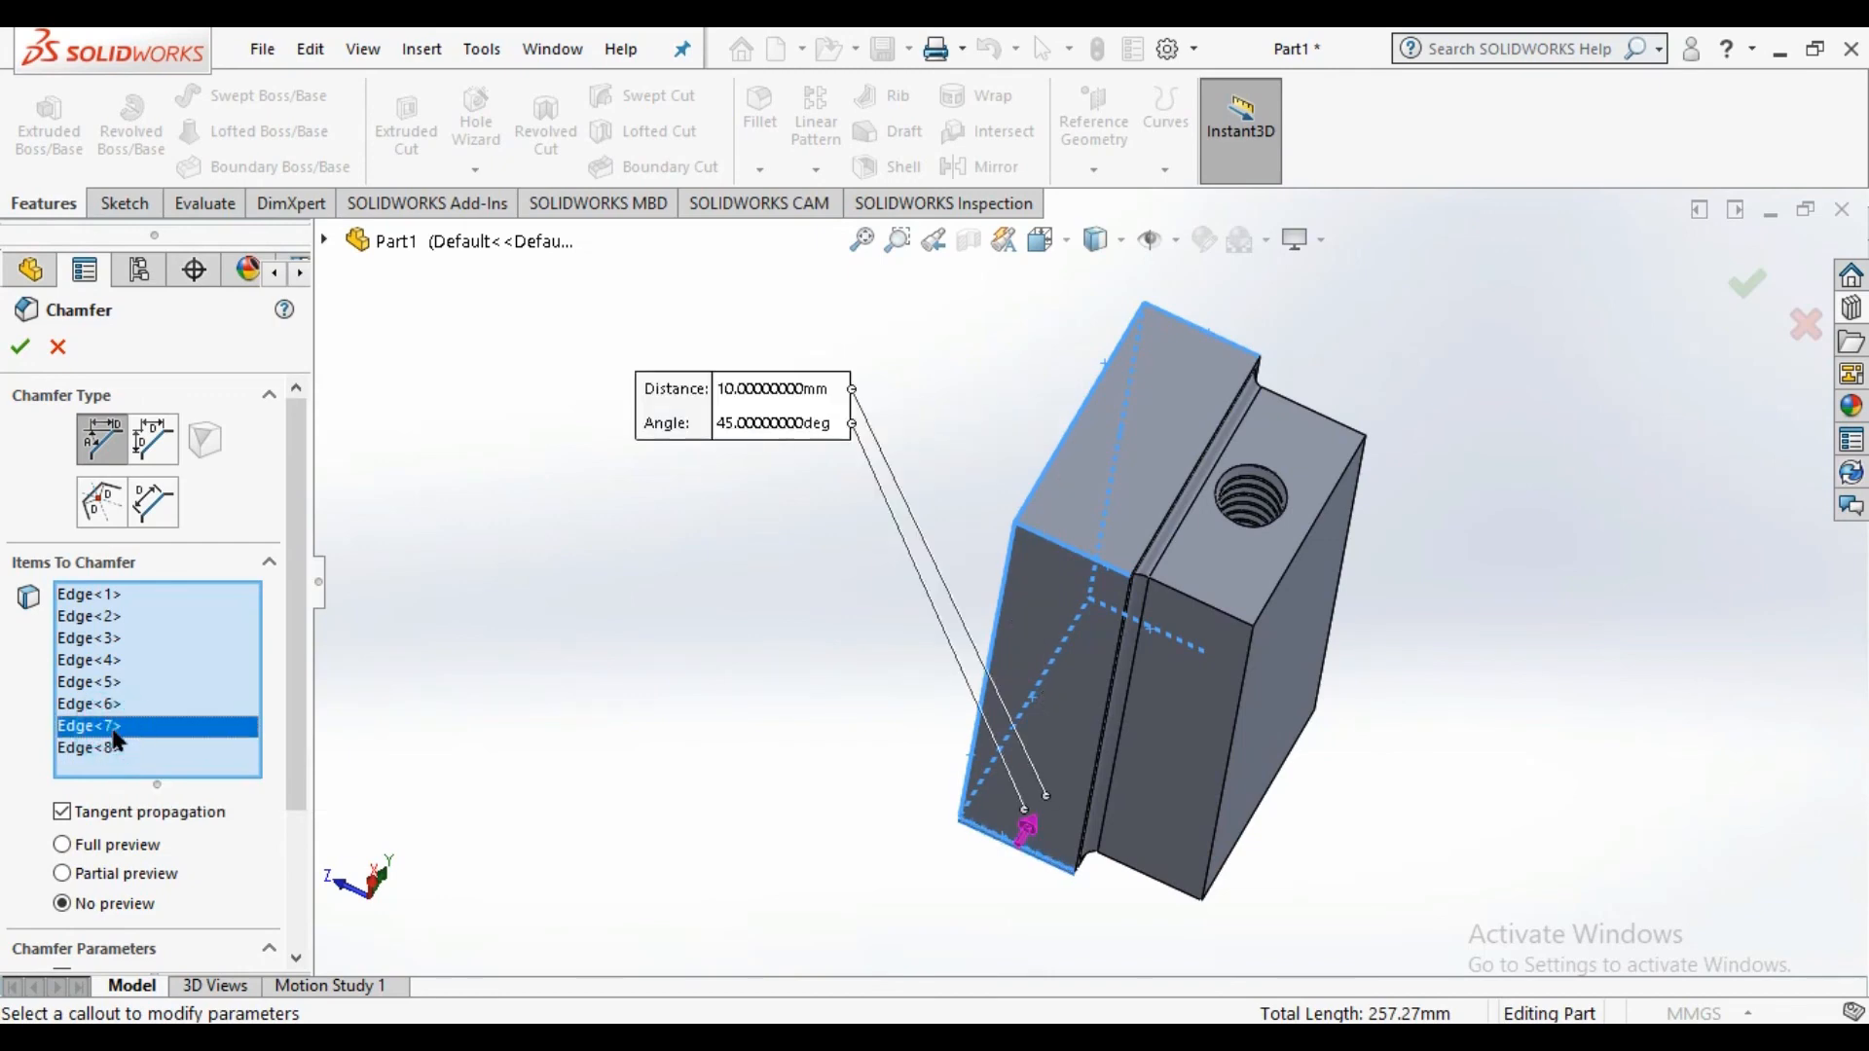
key("Delete")
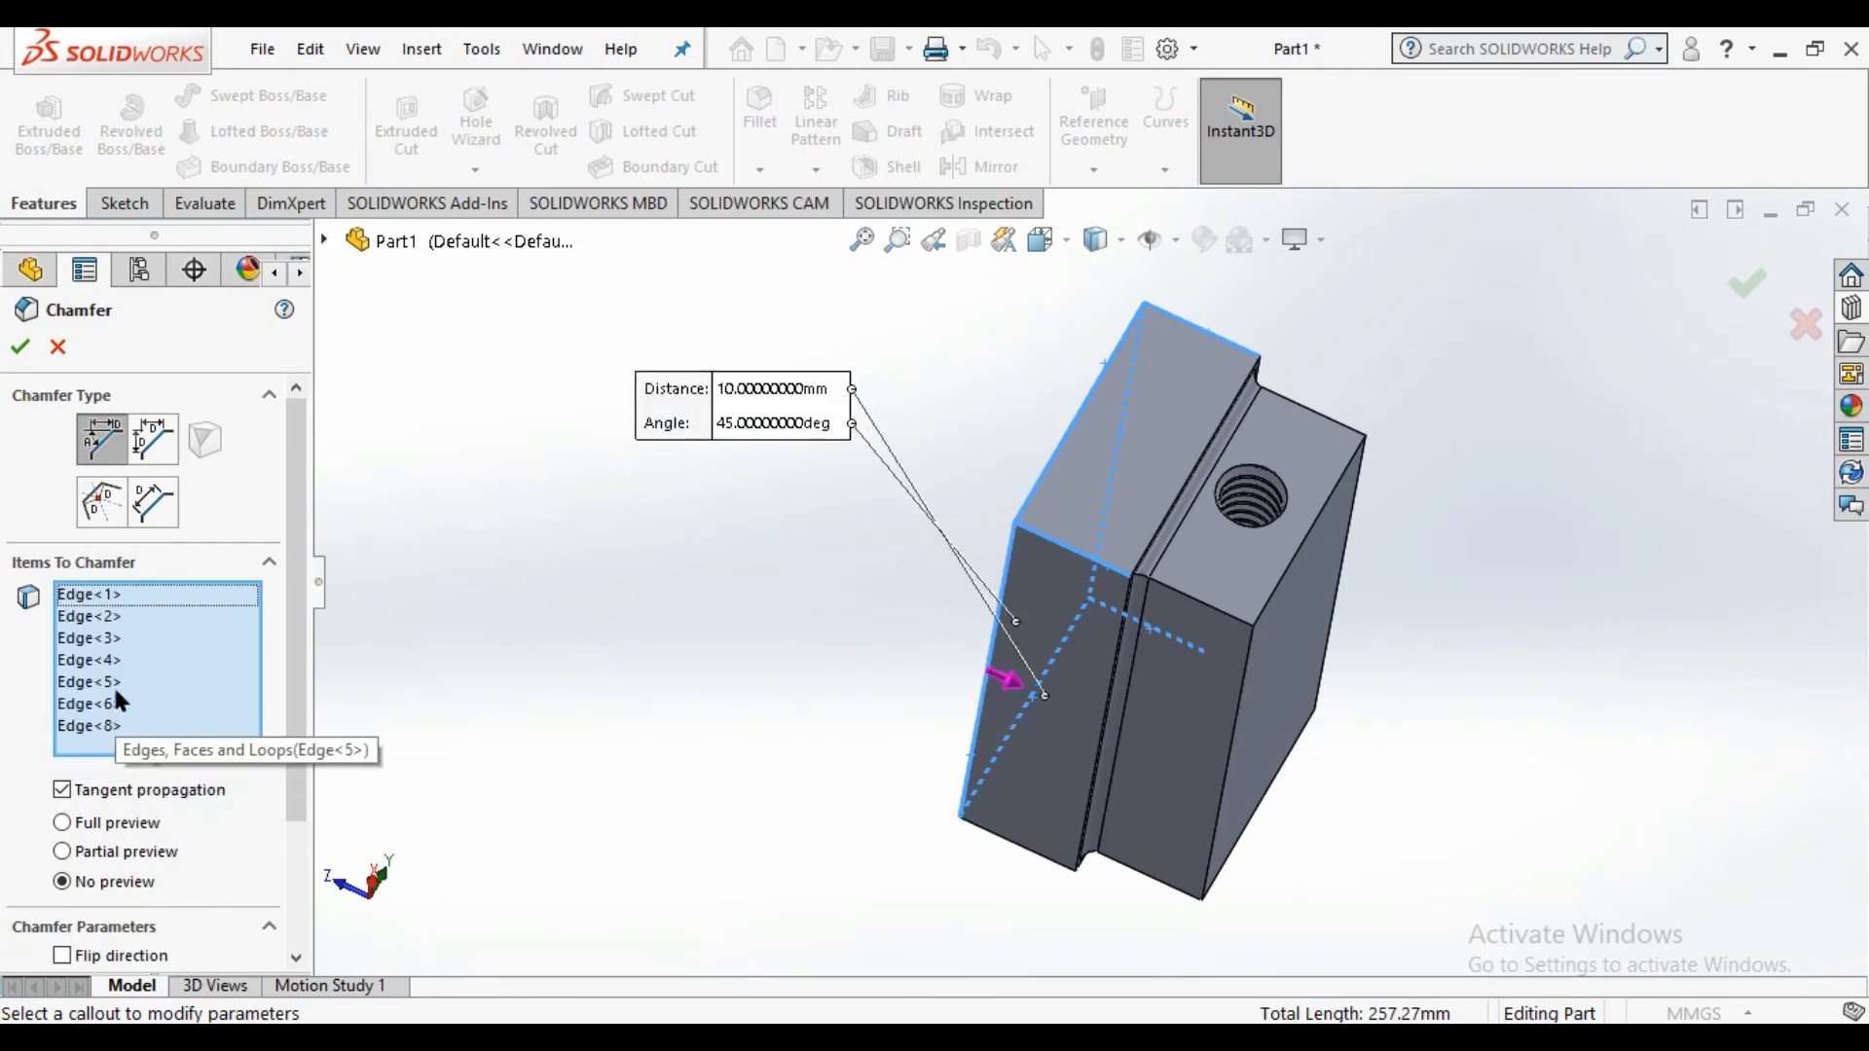
left_click(113, 683)
key("Delete")
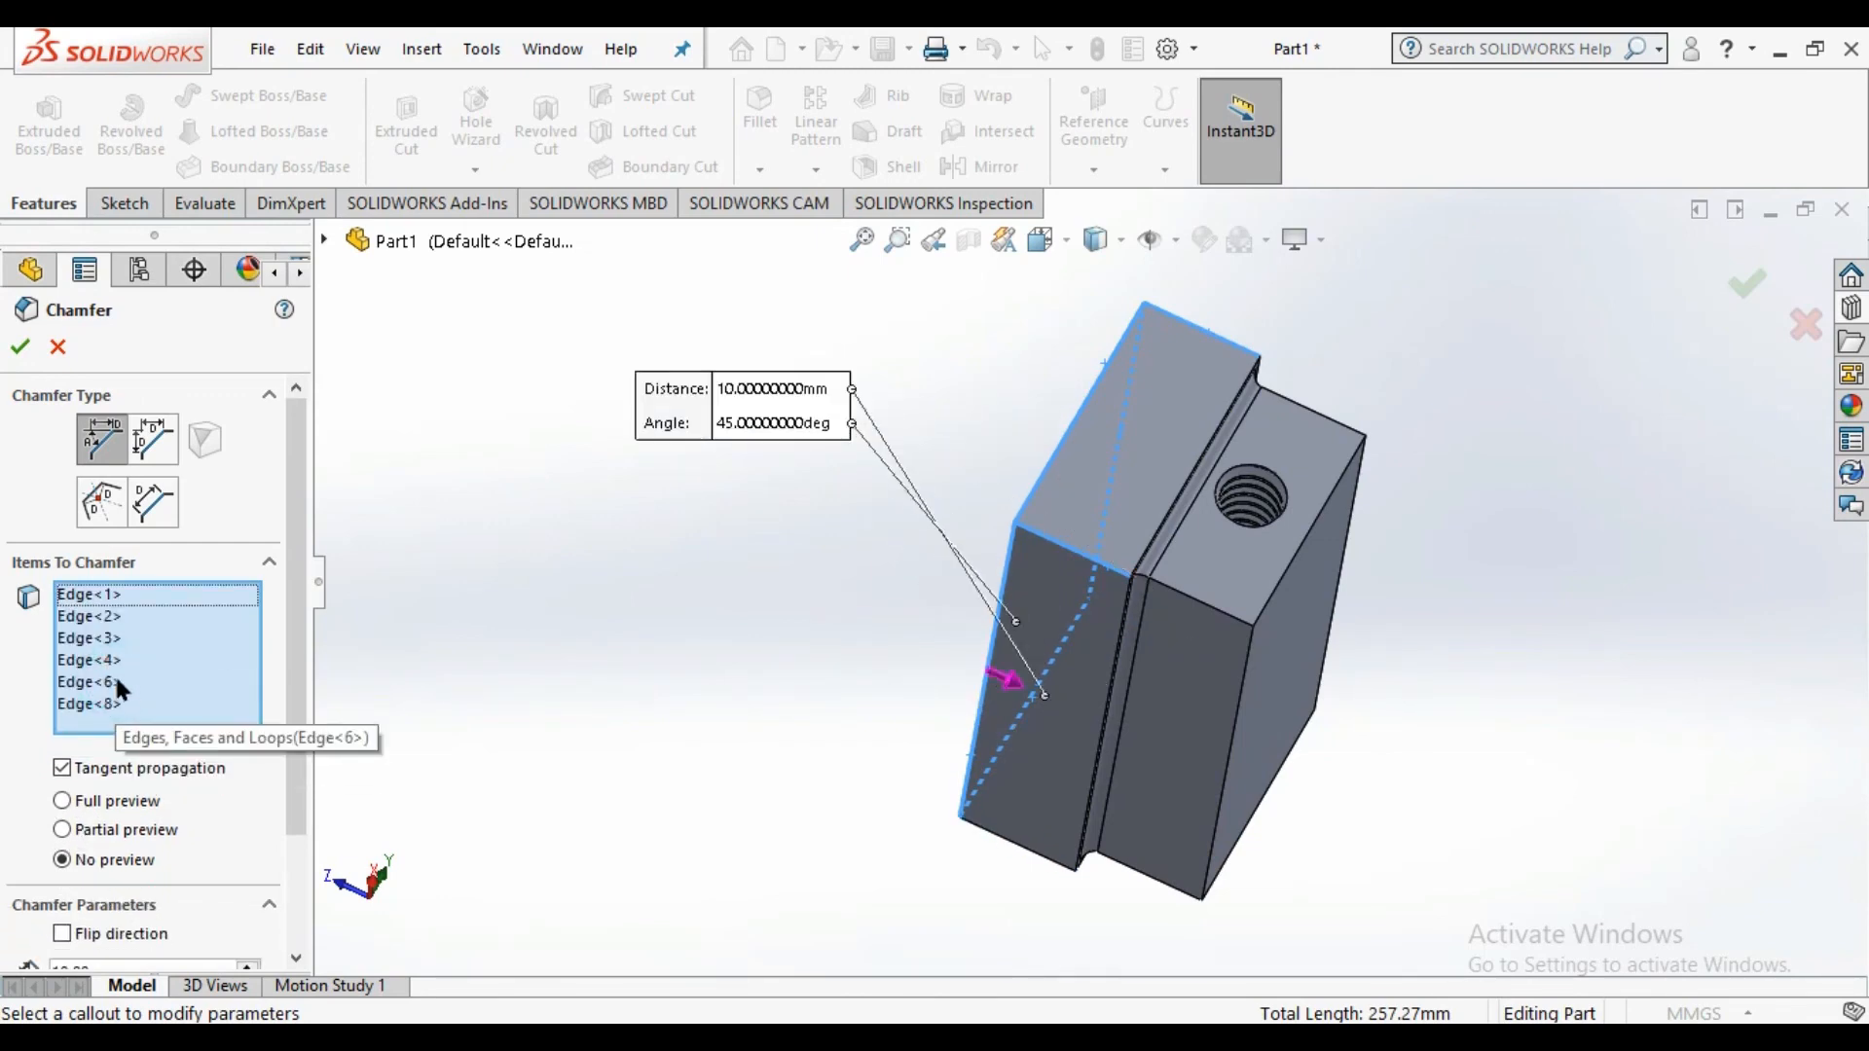
left_click(121, 637)
key("Delete")
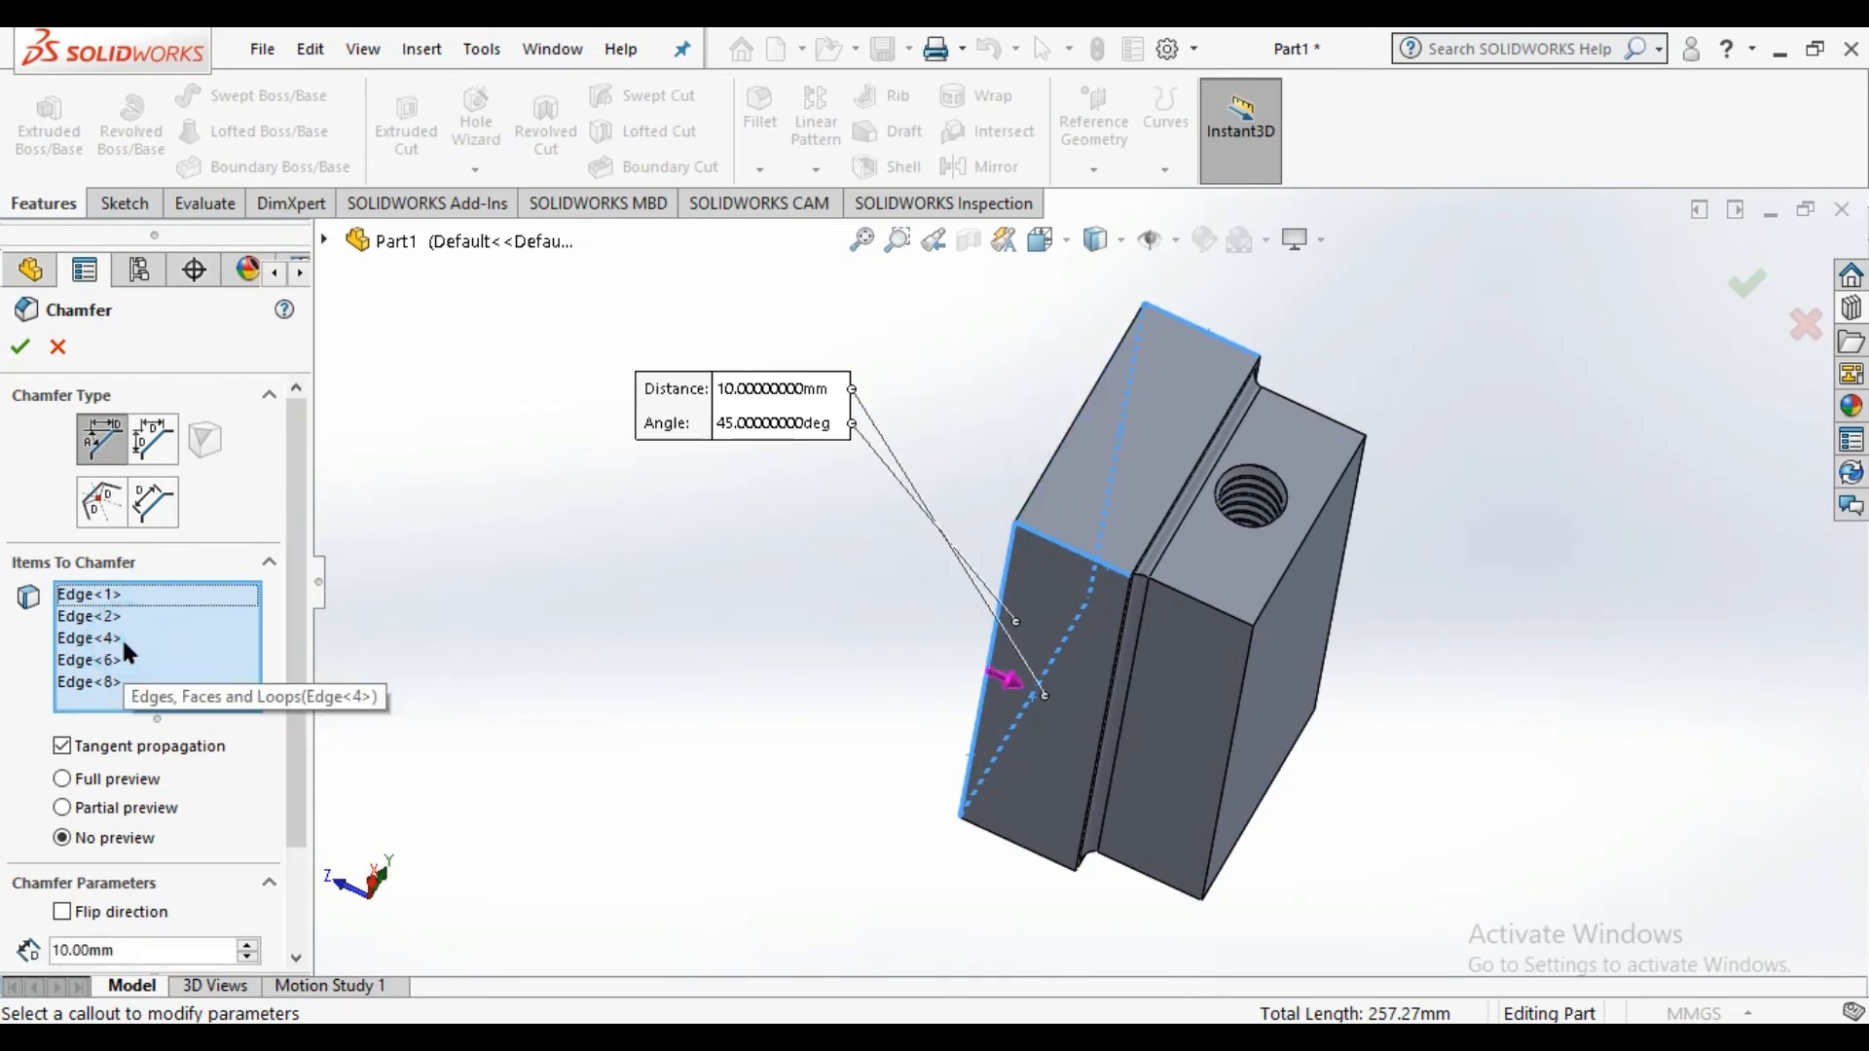
left_click(115, 580)
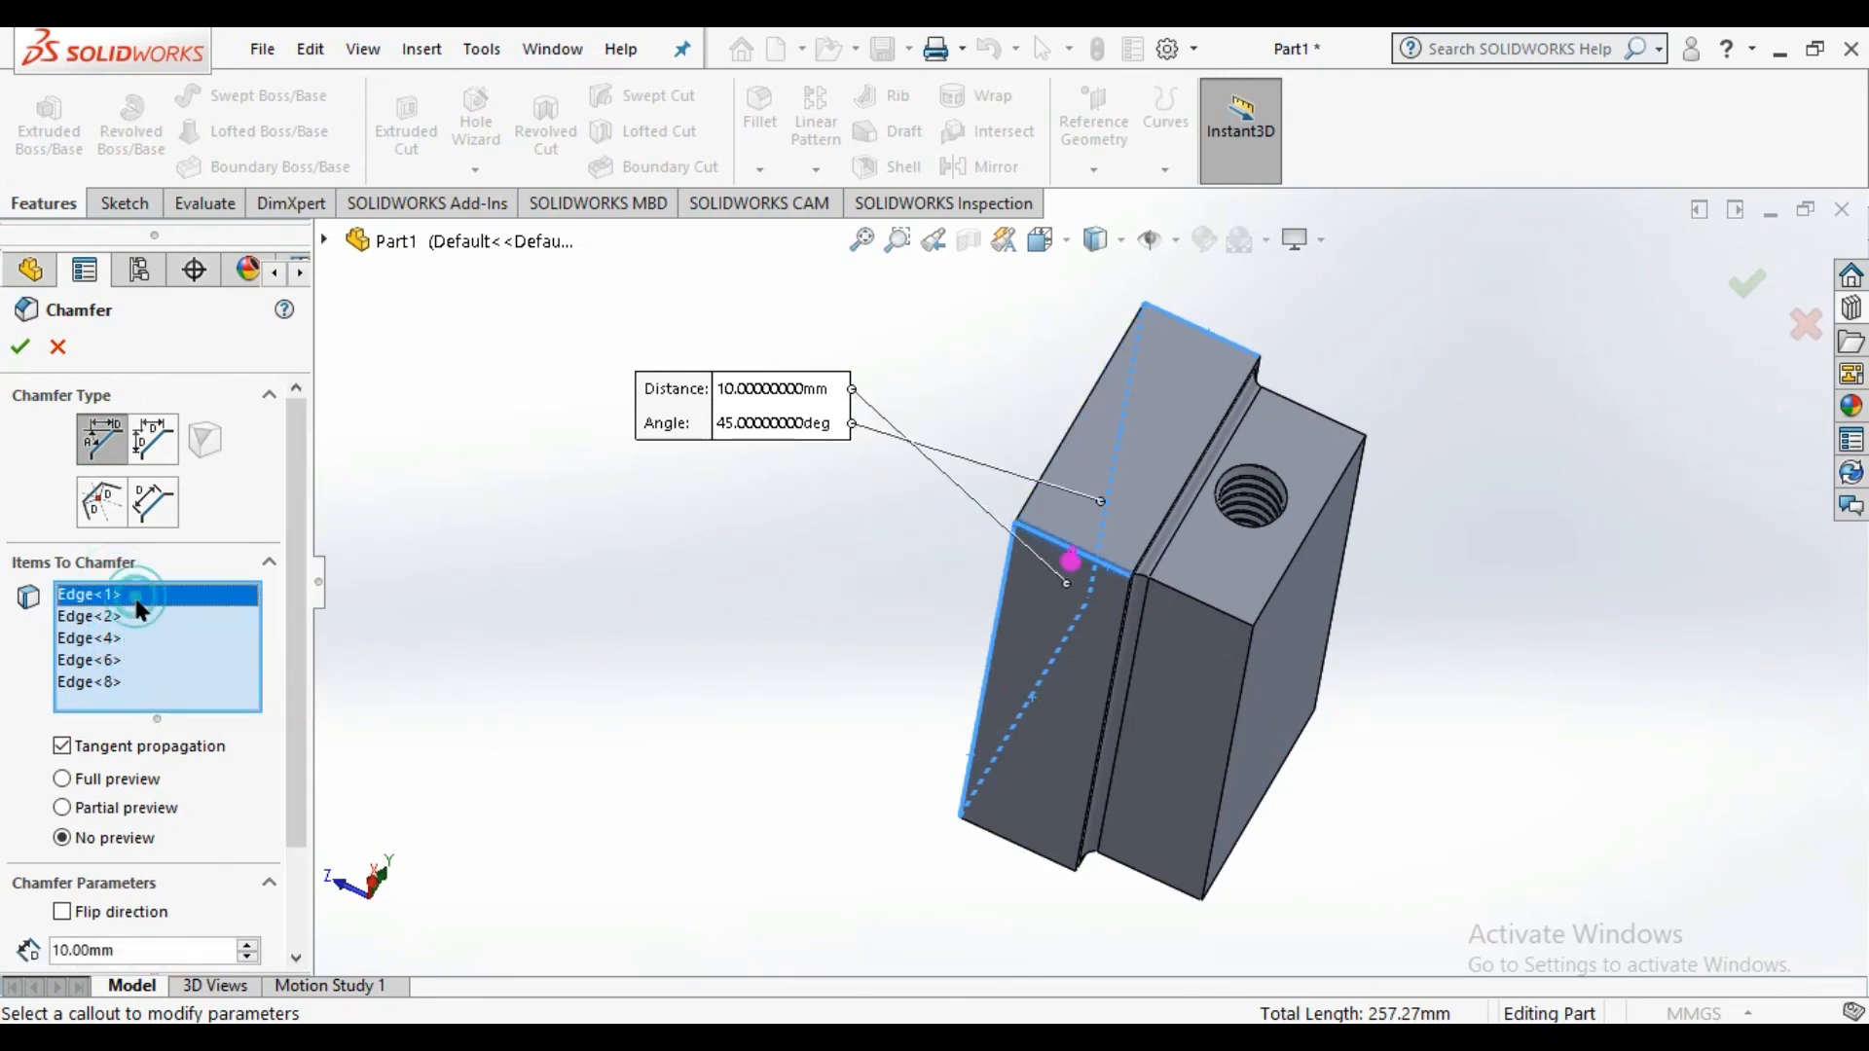
key("Delete")
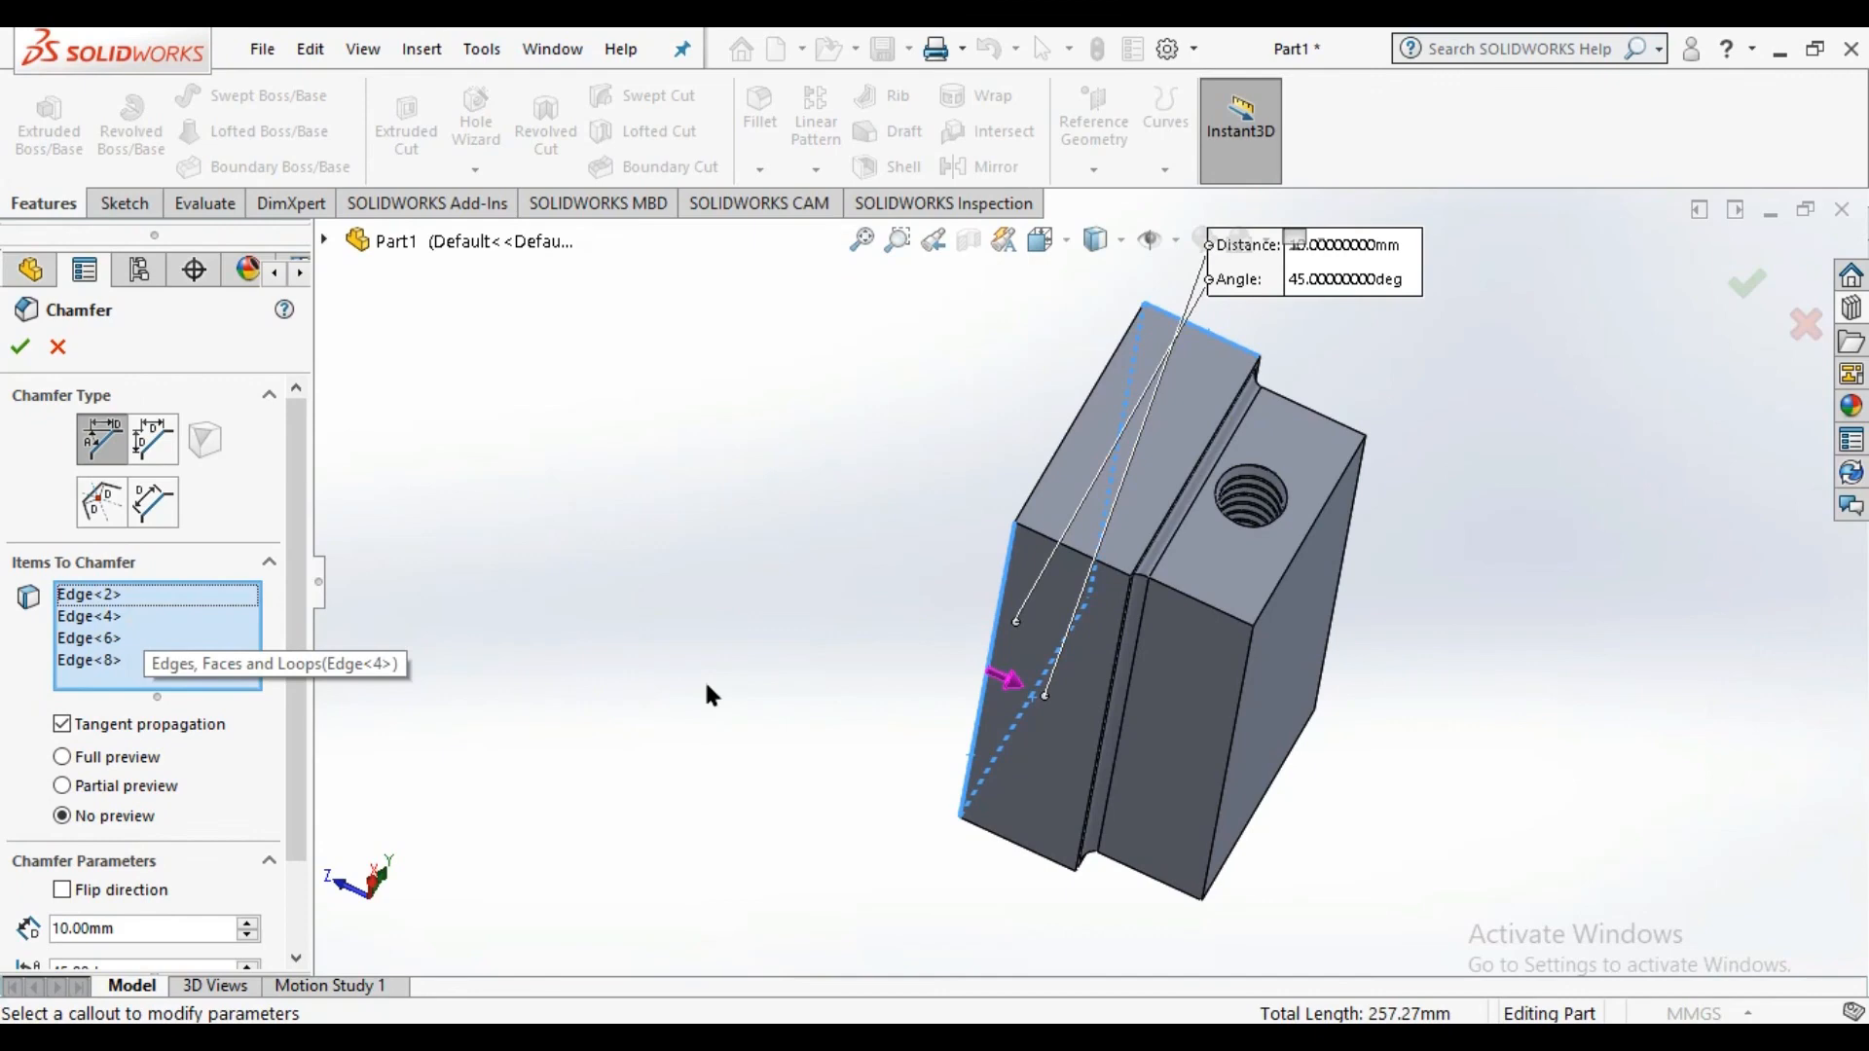
left_click(138, 606)
key("Delete")
left_click(138, 613)
key("Delete")
left_click(139, 609)
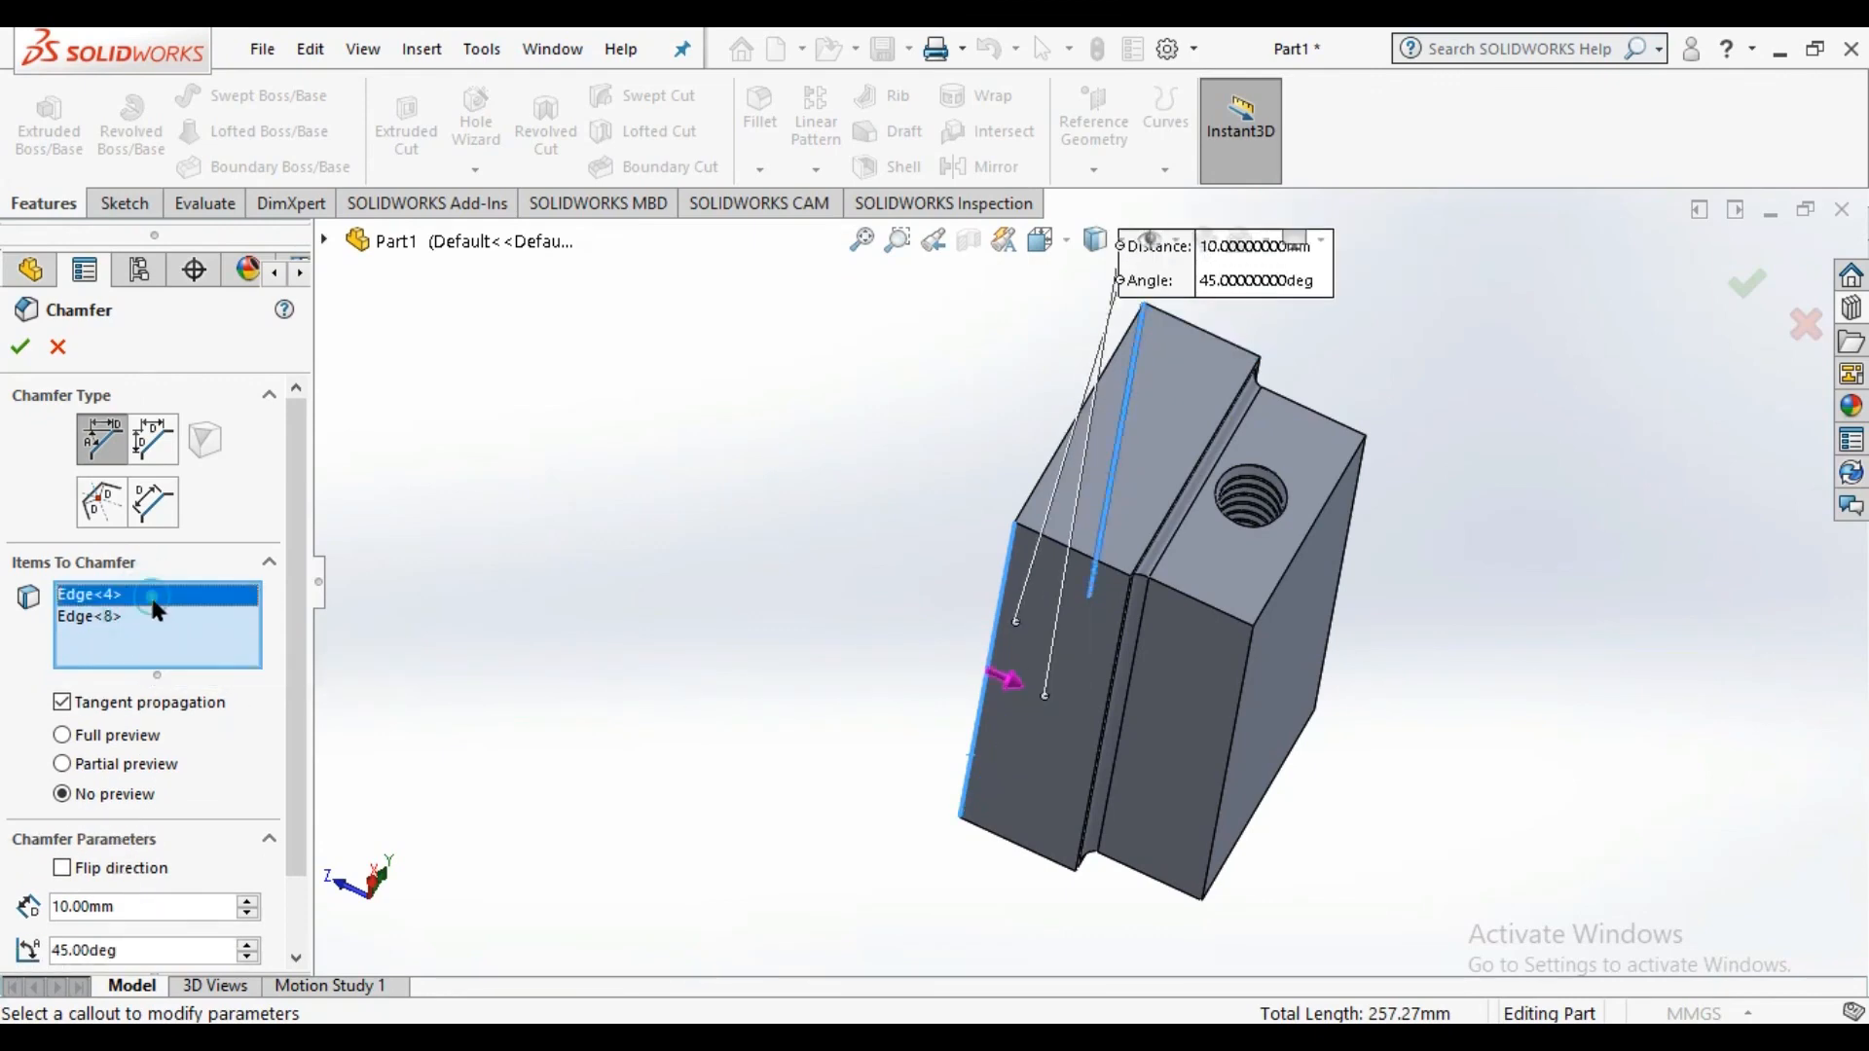
key("Delete")
left_click(143, 600)
key("Delete")
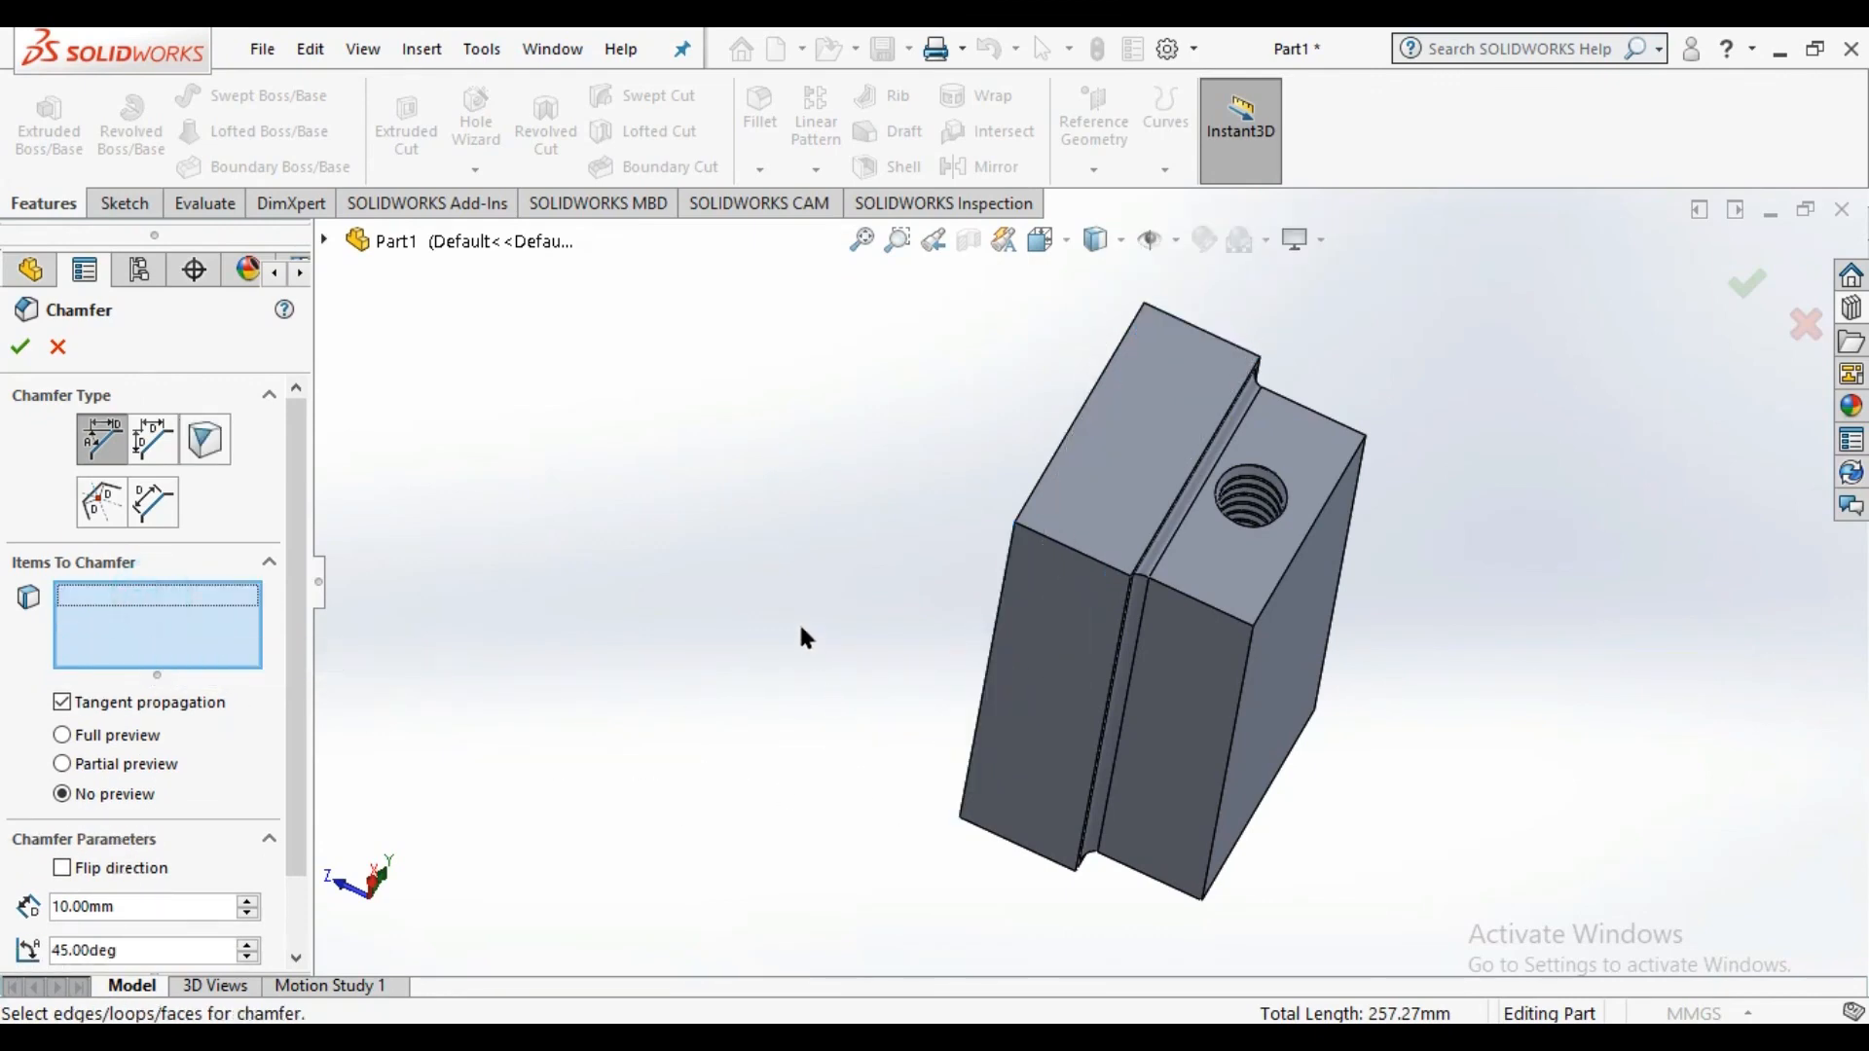
Chamfer the larger block's outer face and three of its boundary edges with a 10 mm distance at 45 degrees
middle_click_drag(801, 633, 1035, 776)
left_click(1040, 744)
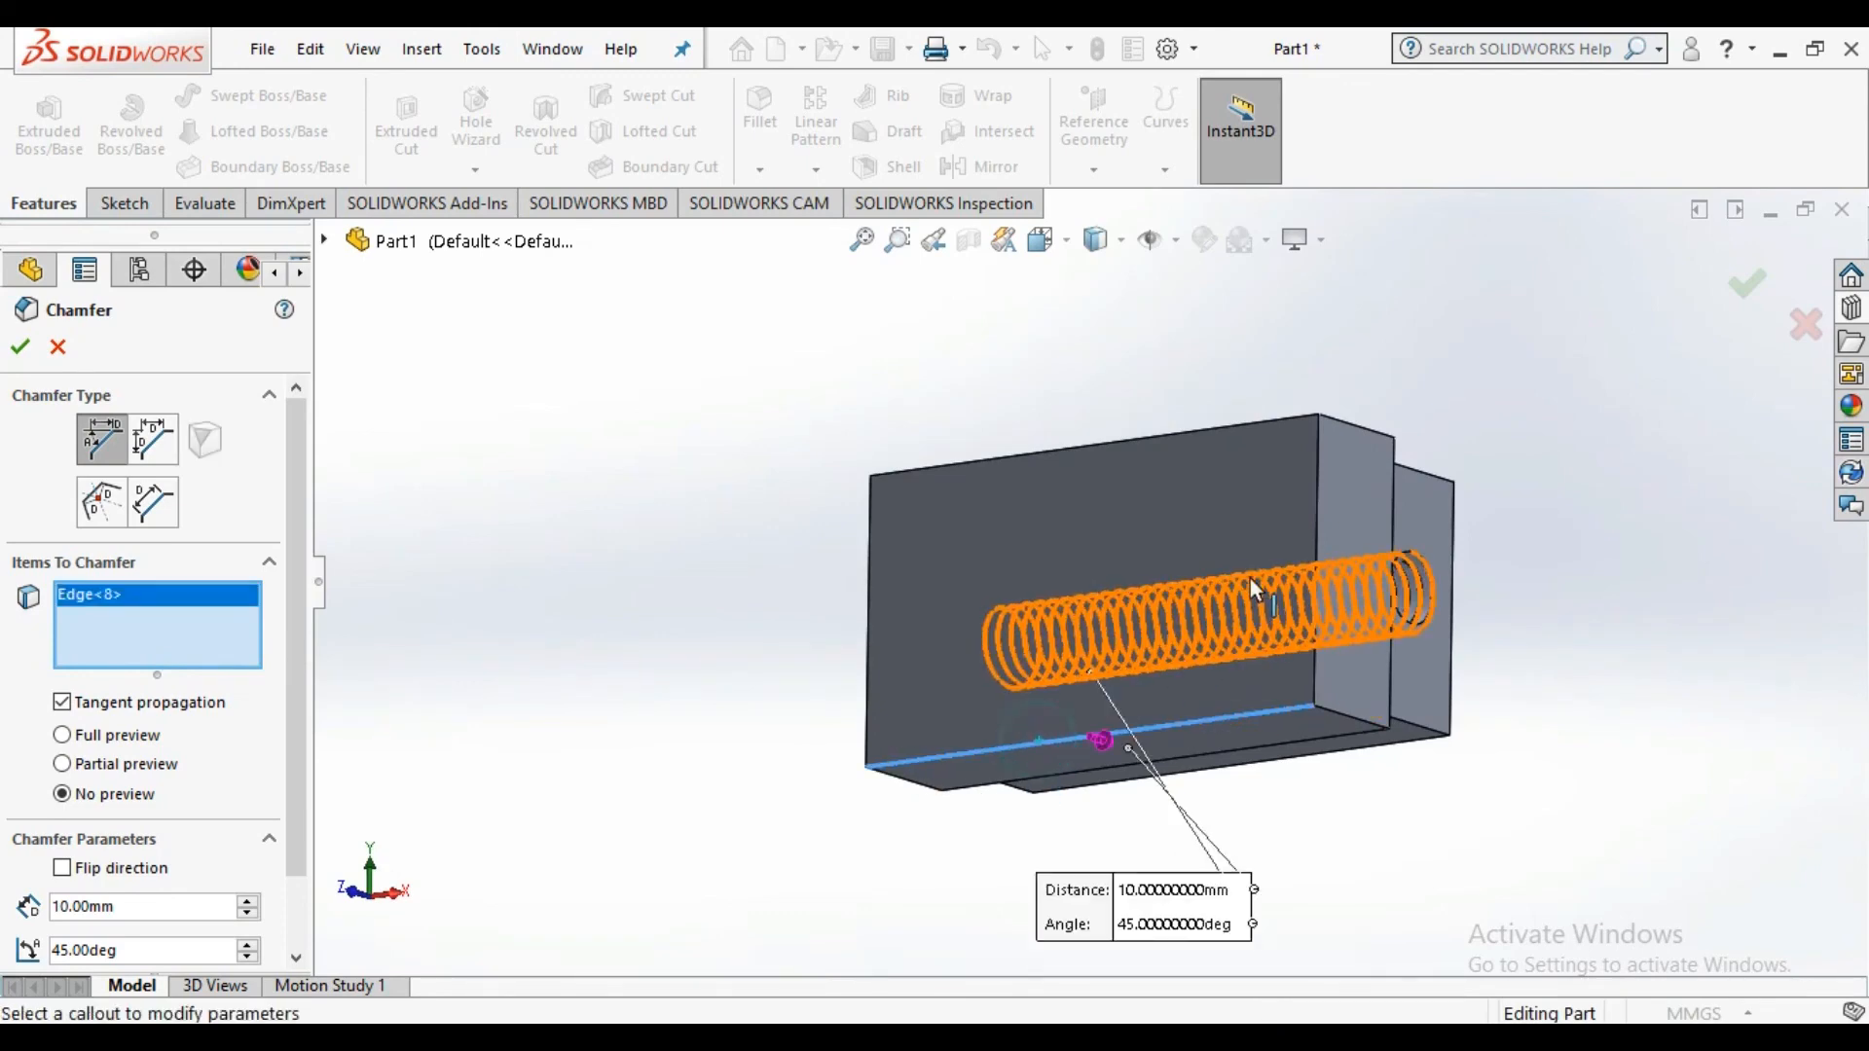
left_click(1217, 526)
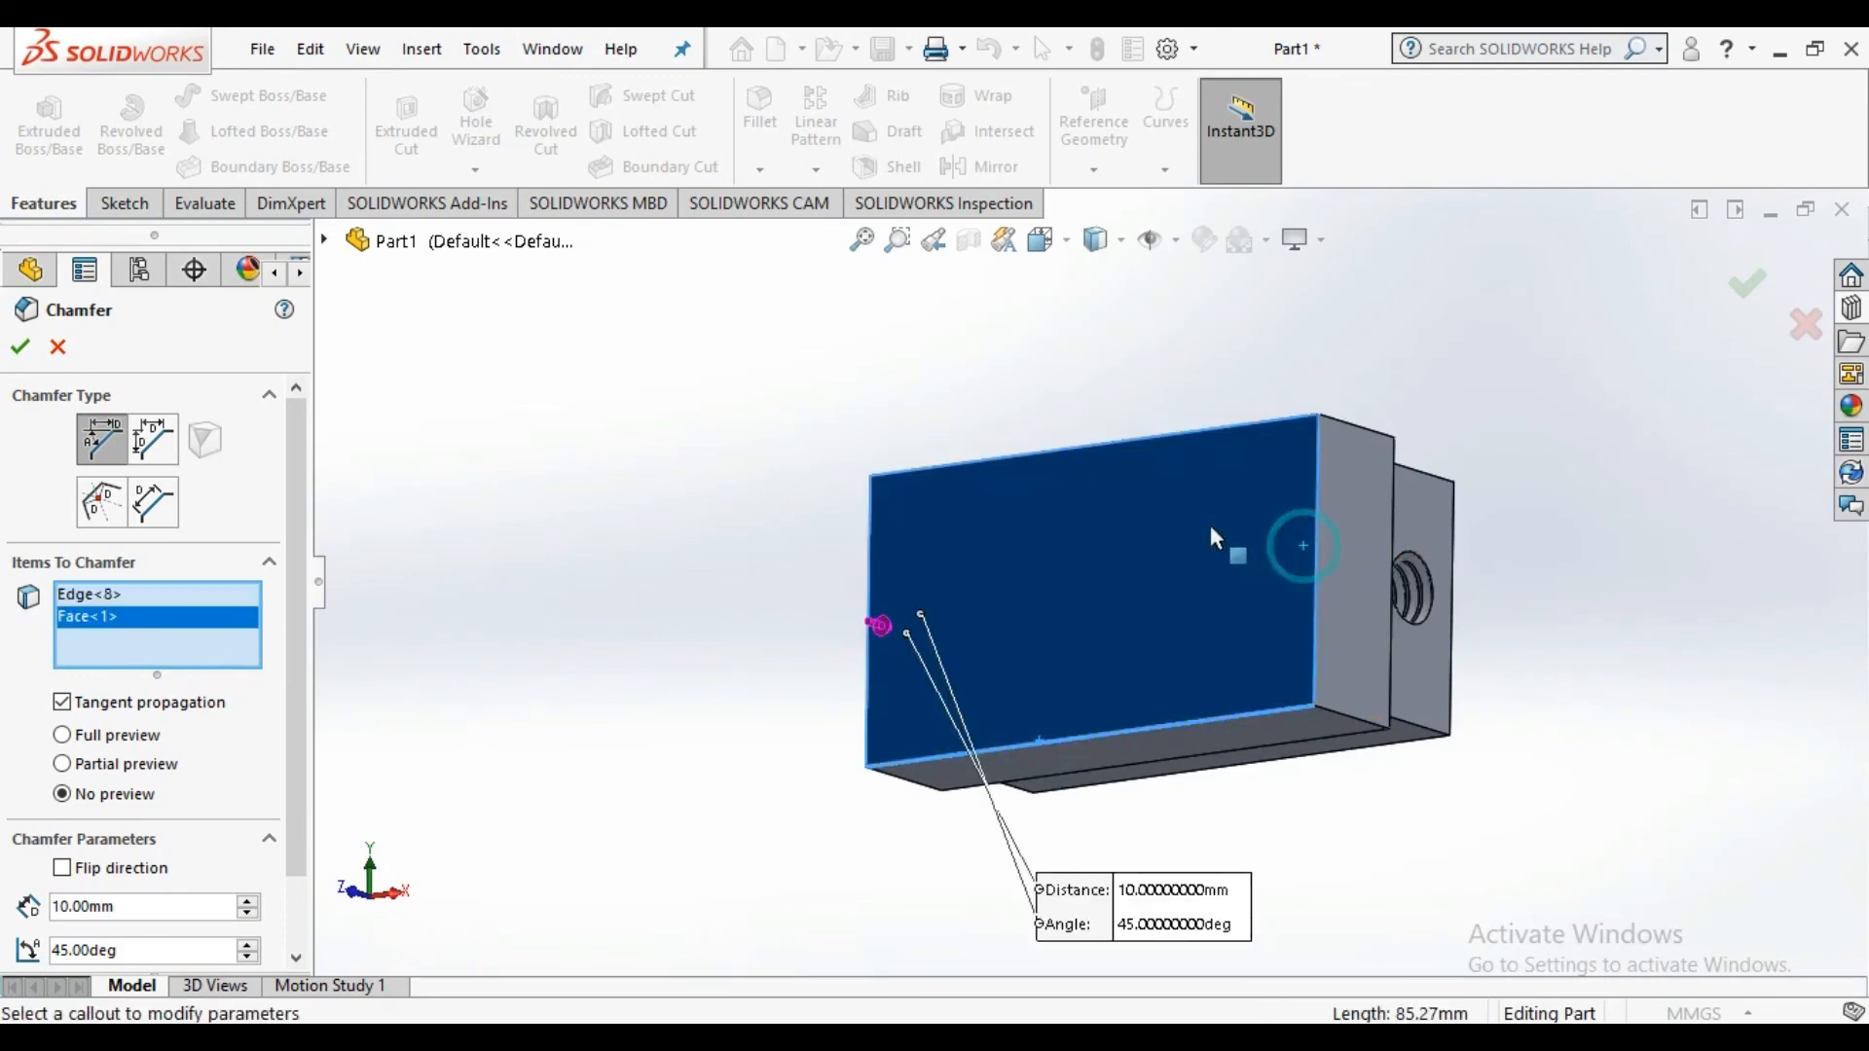
left_click(1168, 436)
left_click(867, 563)
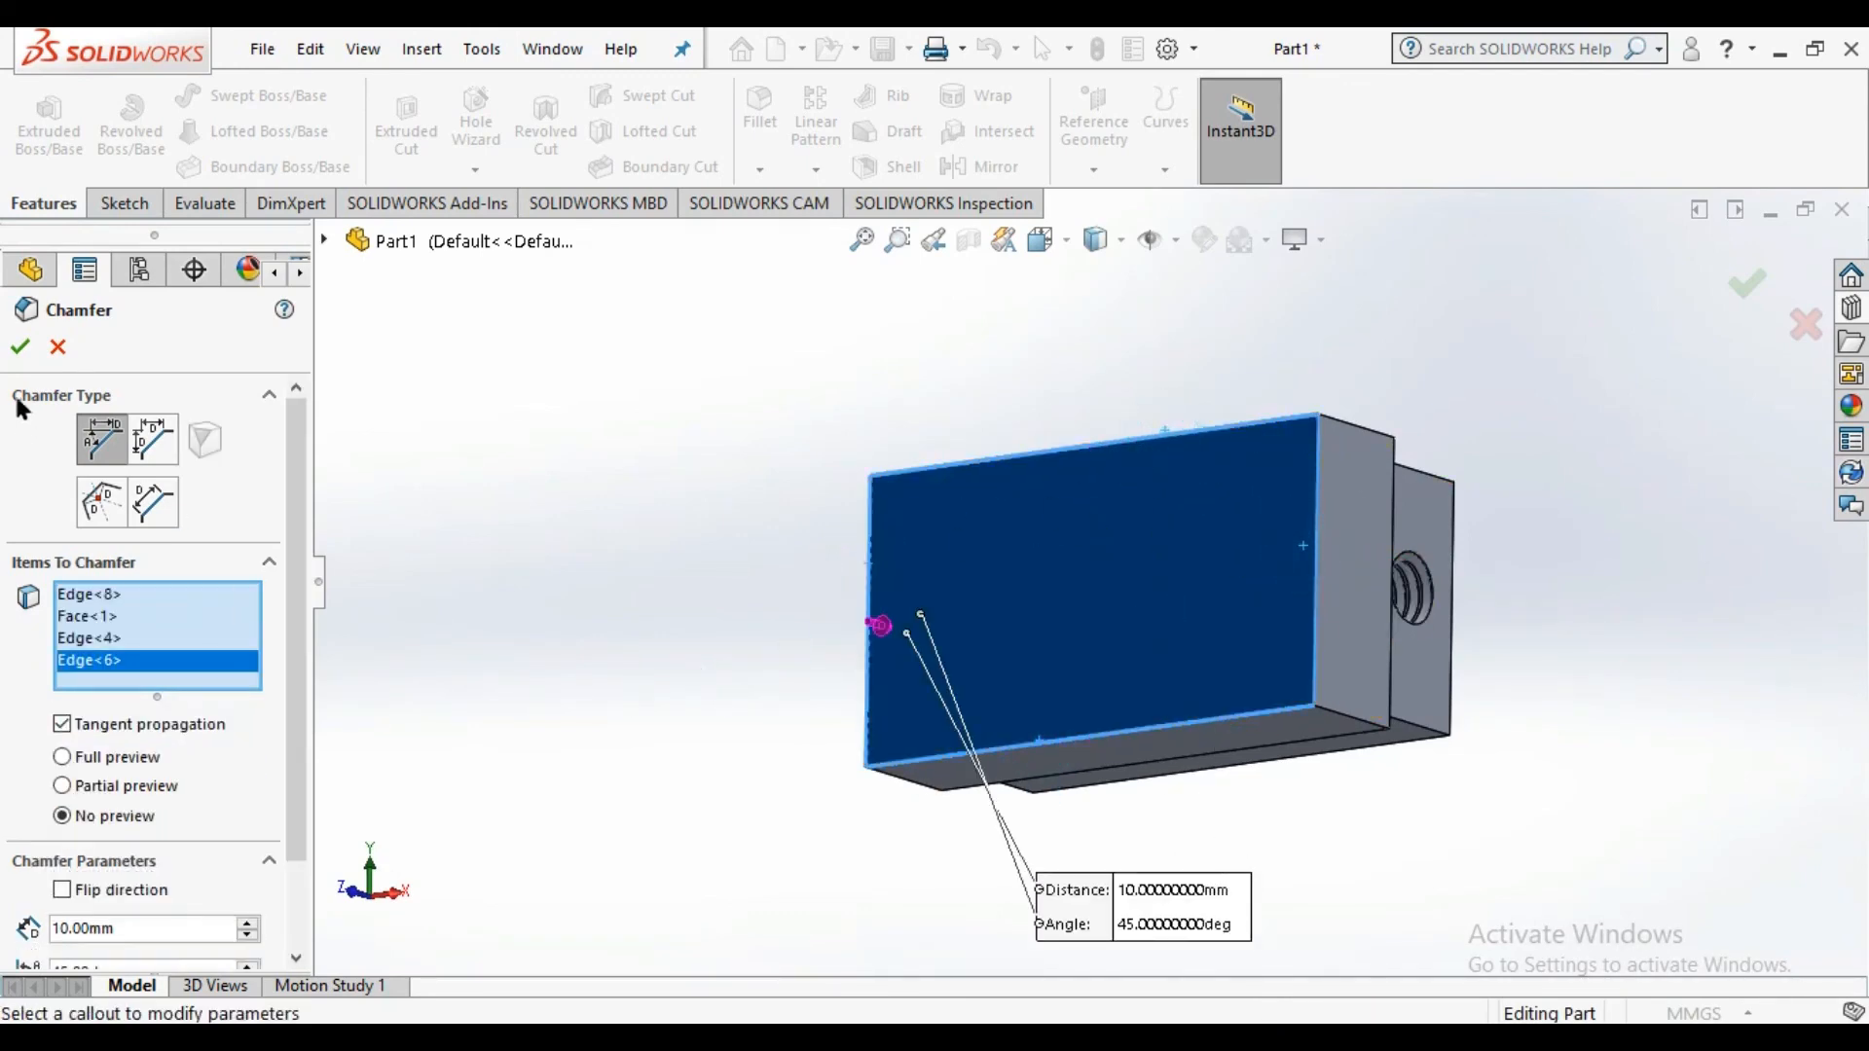
left_click(20, 347)
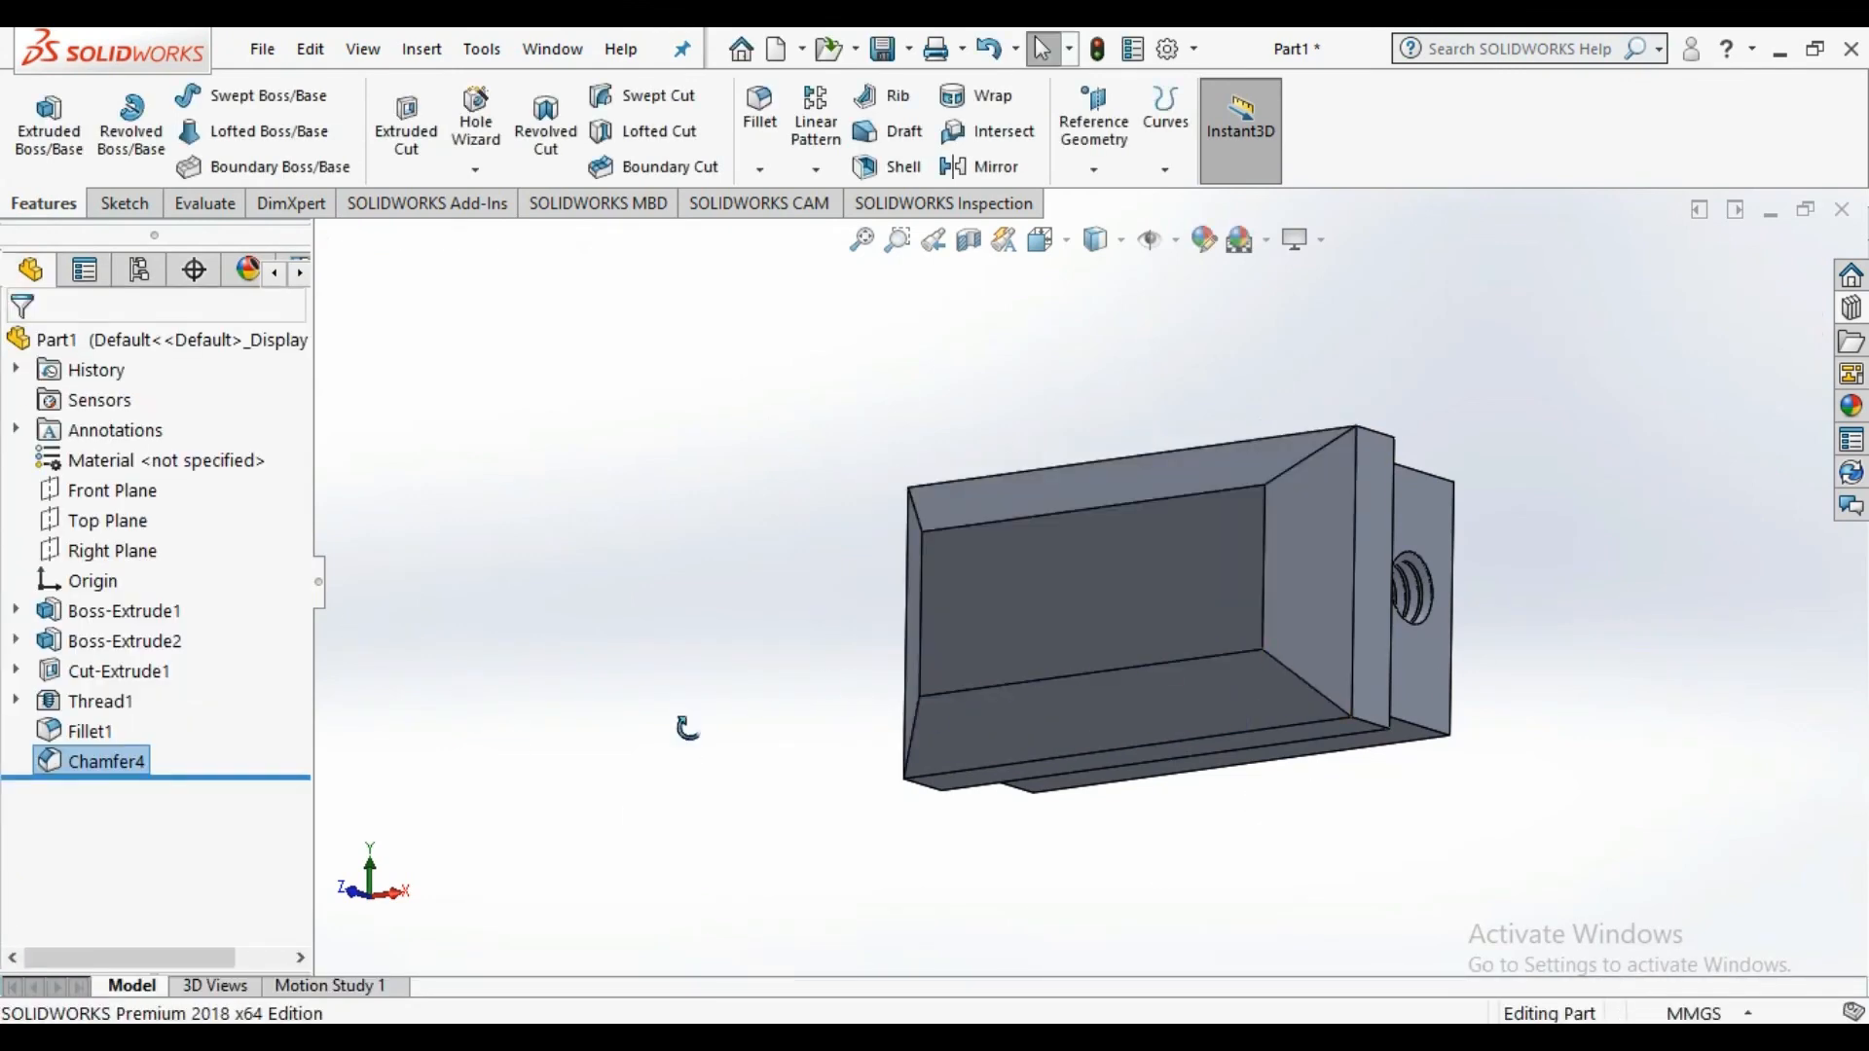
Inspect the new chamfer around the larger block's outer face from several sides and up close
middle_click_drag(687, 727, 973, 749)
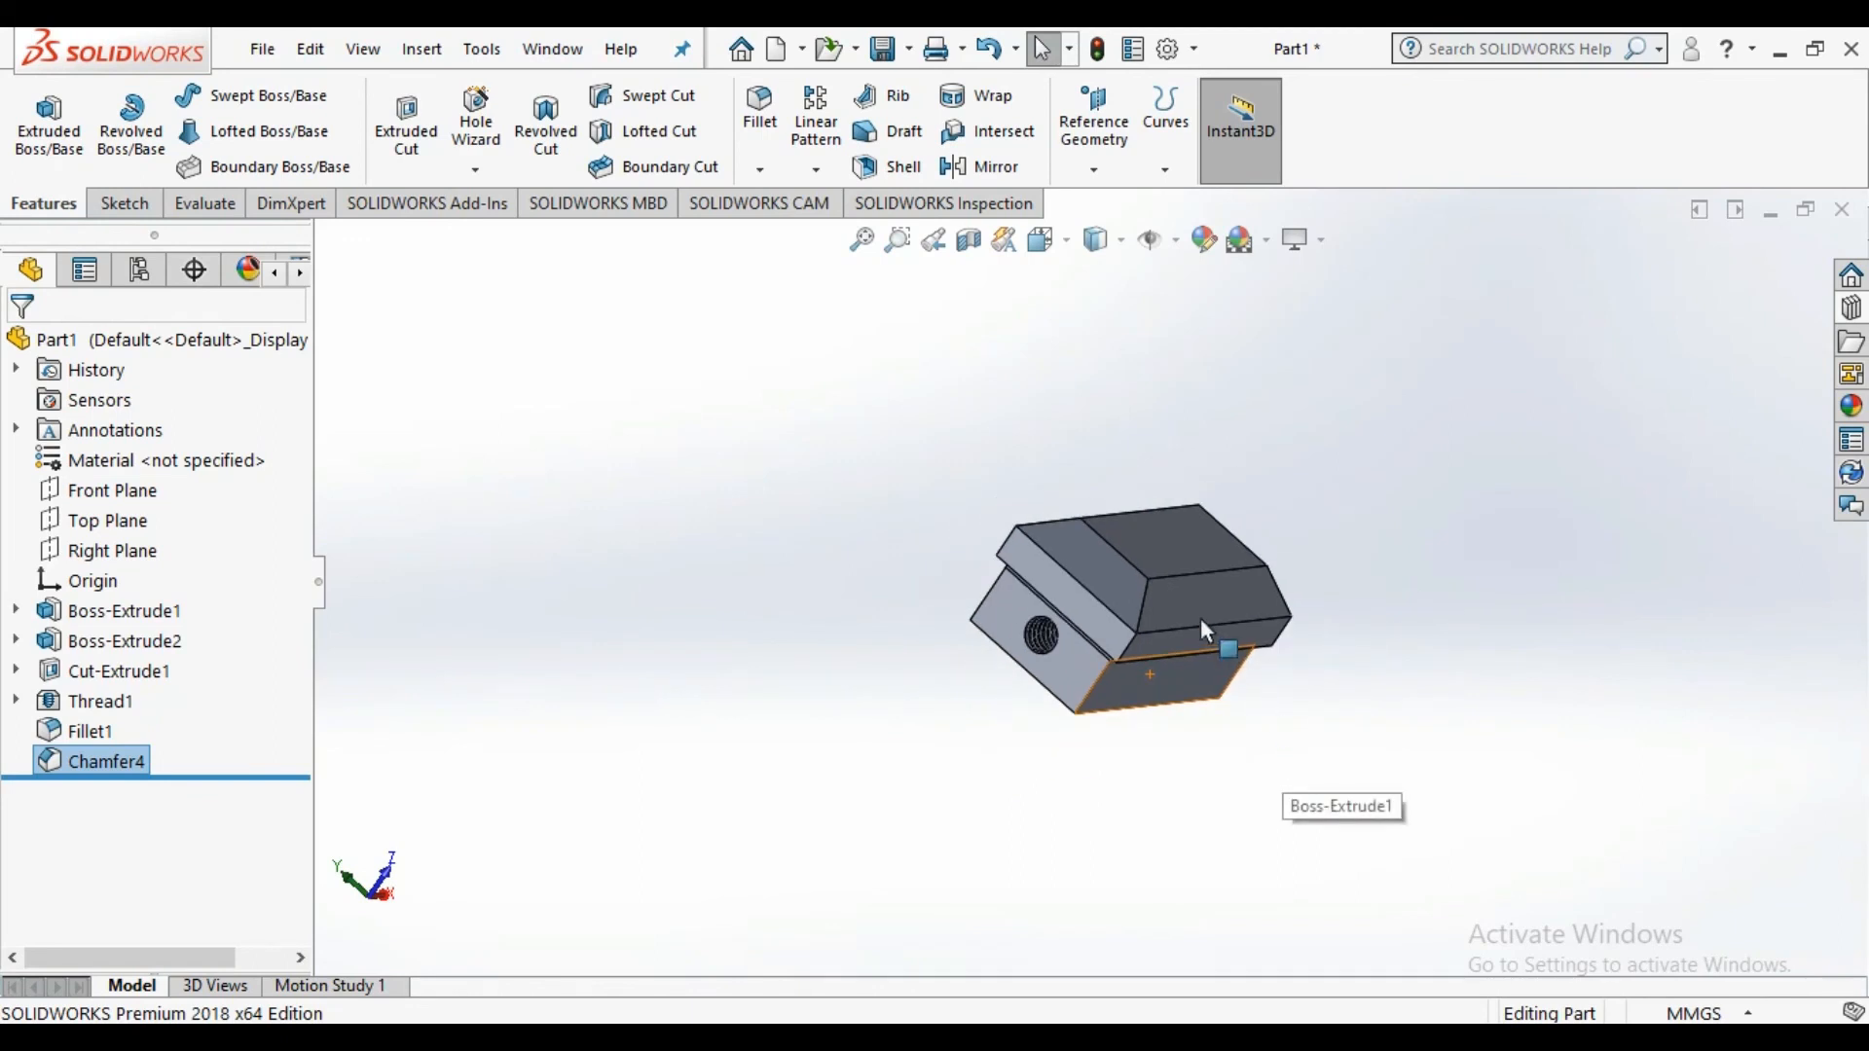
middle_click_drag(1258, 763, 967, 617)
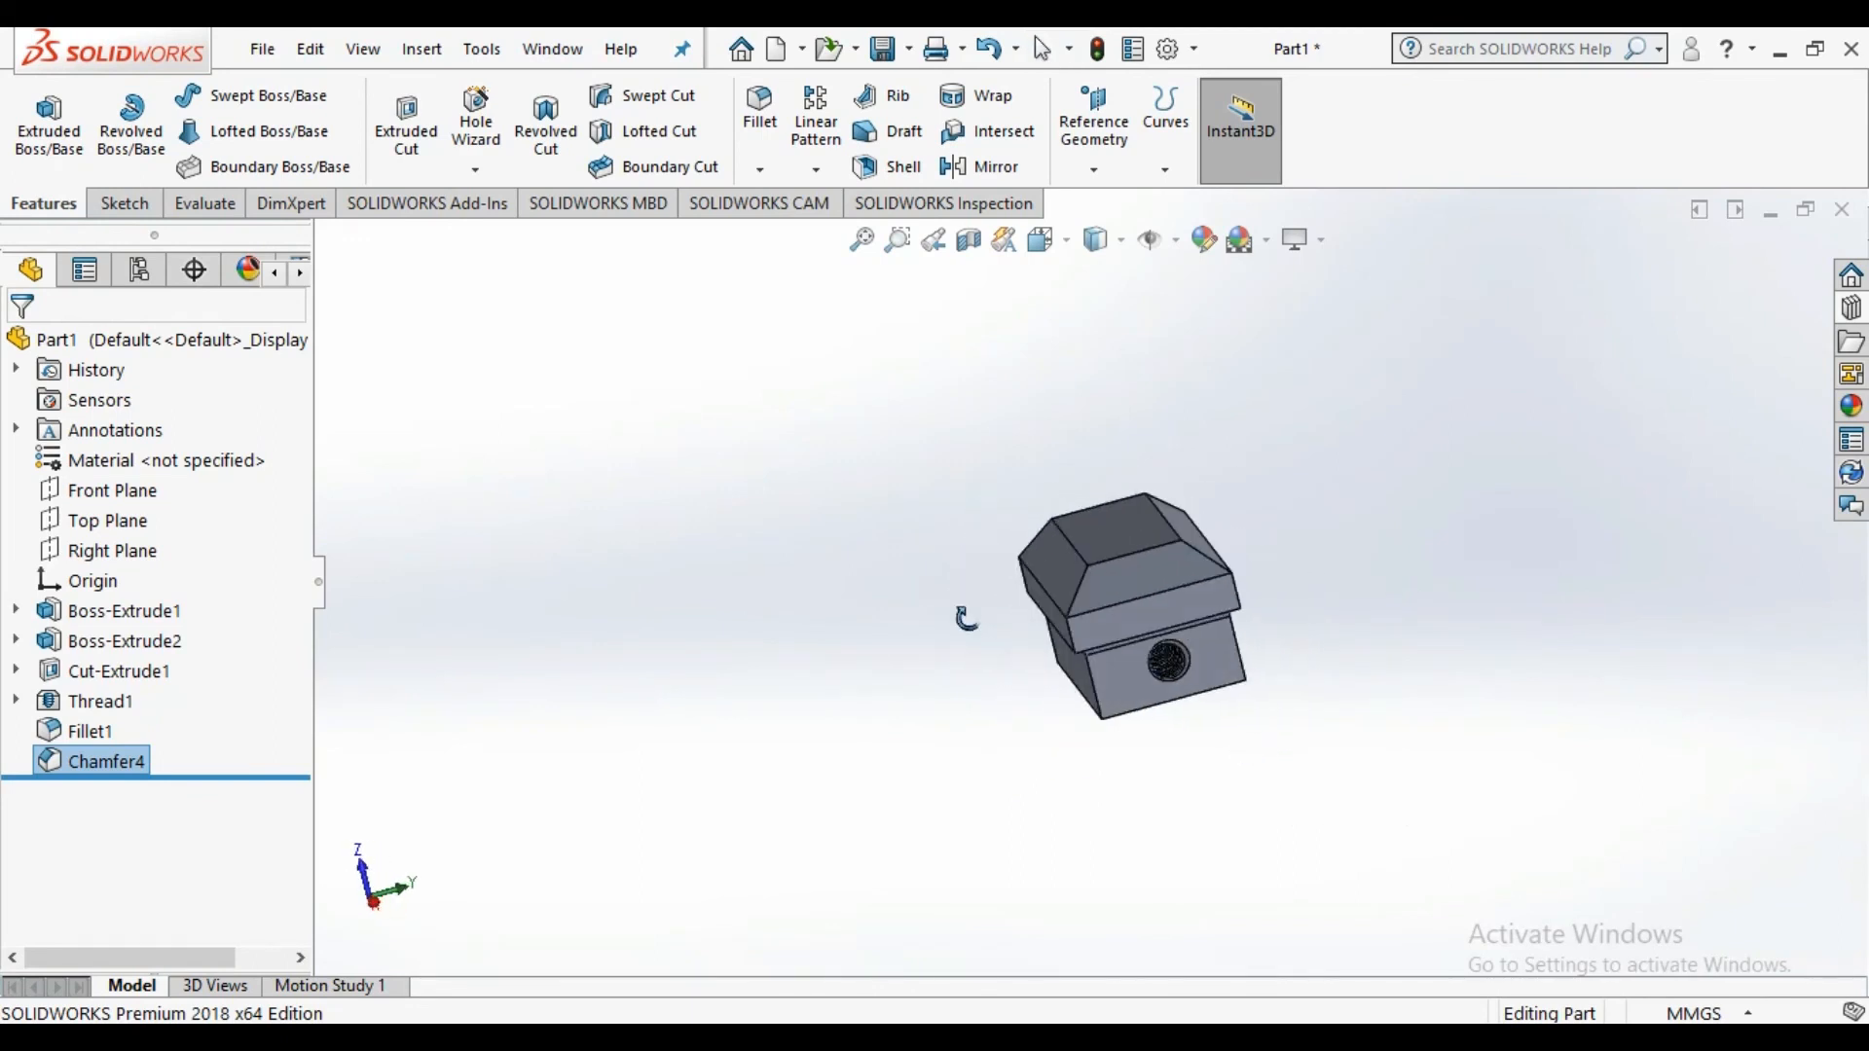
scroll(1071, 574, "down", 3)
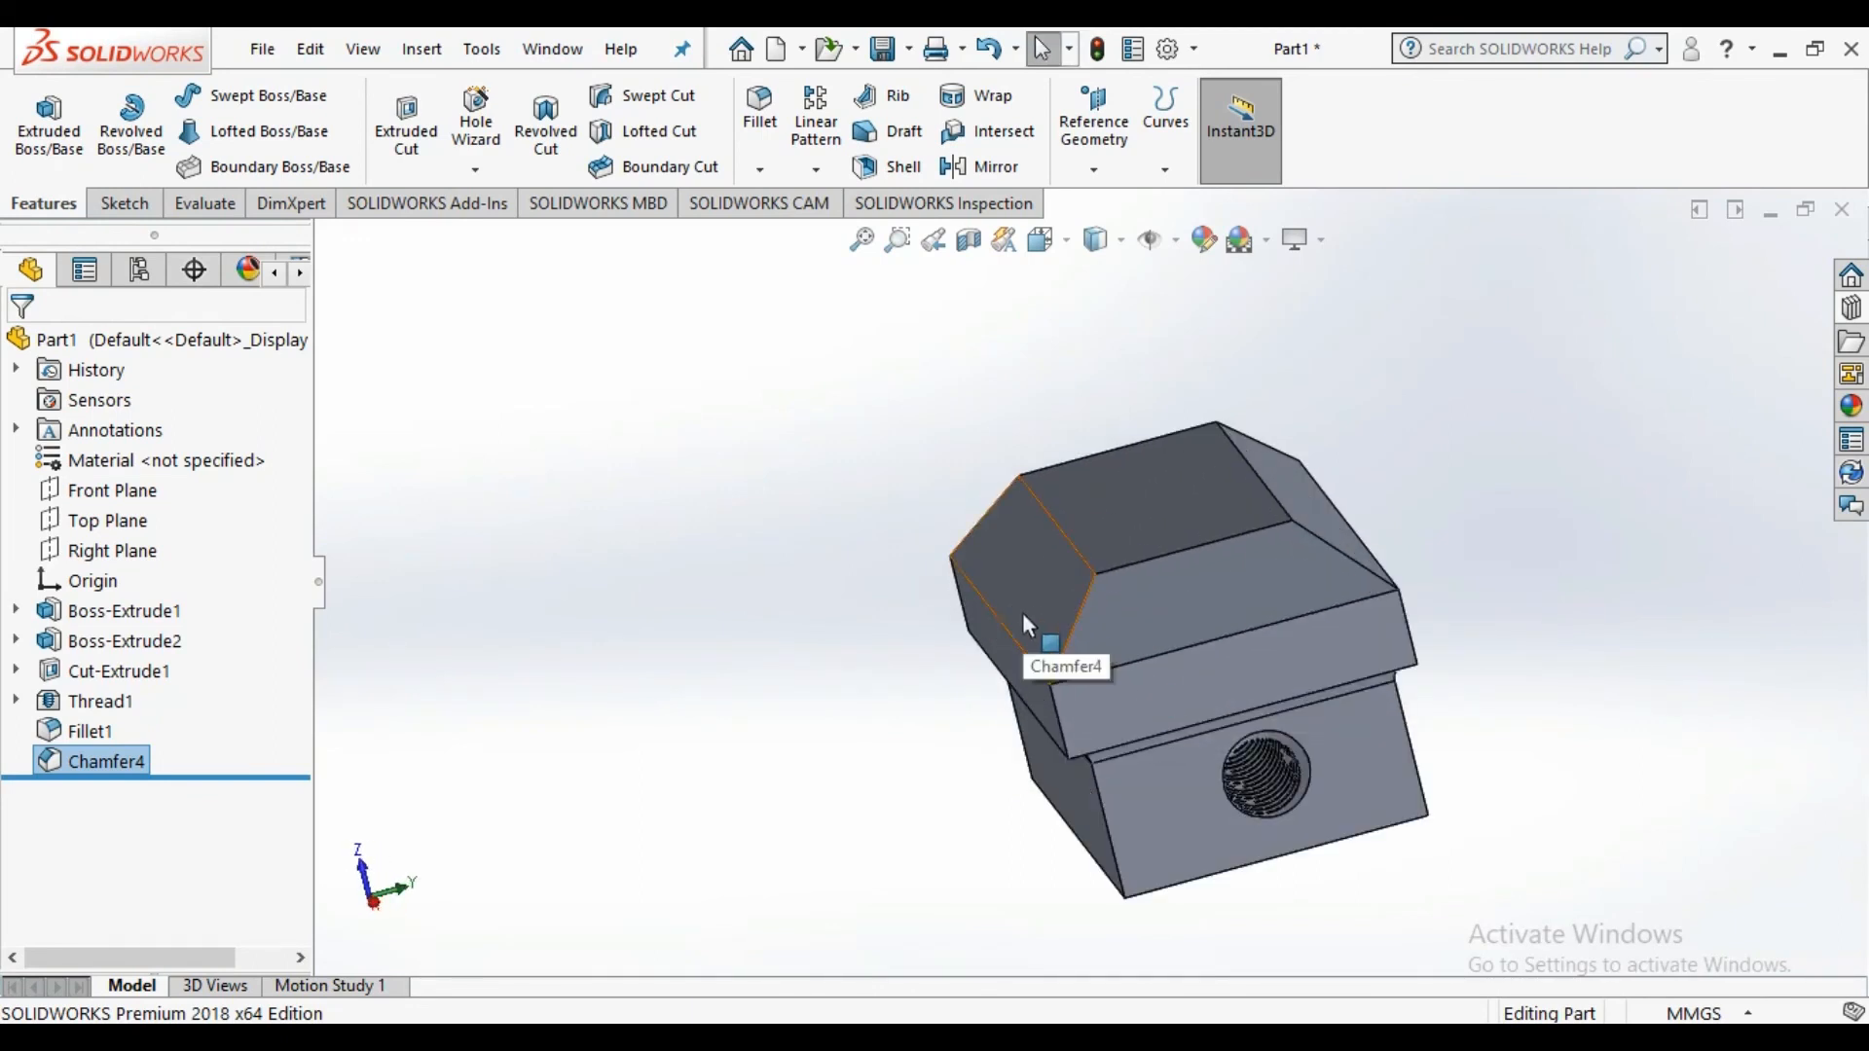
mouse_move(1037, 635)
middle_mouse_down()
mouse_move(1189, 777)
mouse_move(1139, 867)
mouse_move(1022, 604)
middle_mouse_up()
middle_click_drag(1526, 646, 1410, 905)
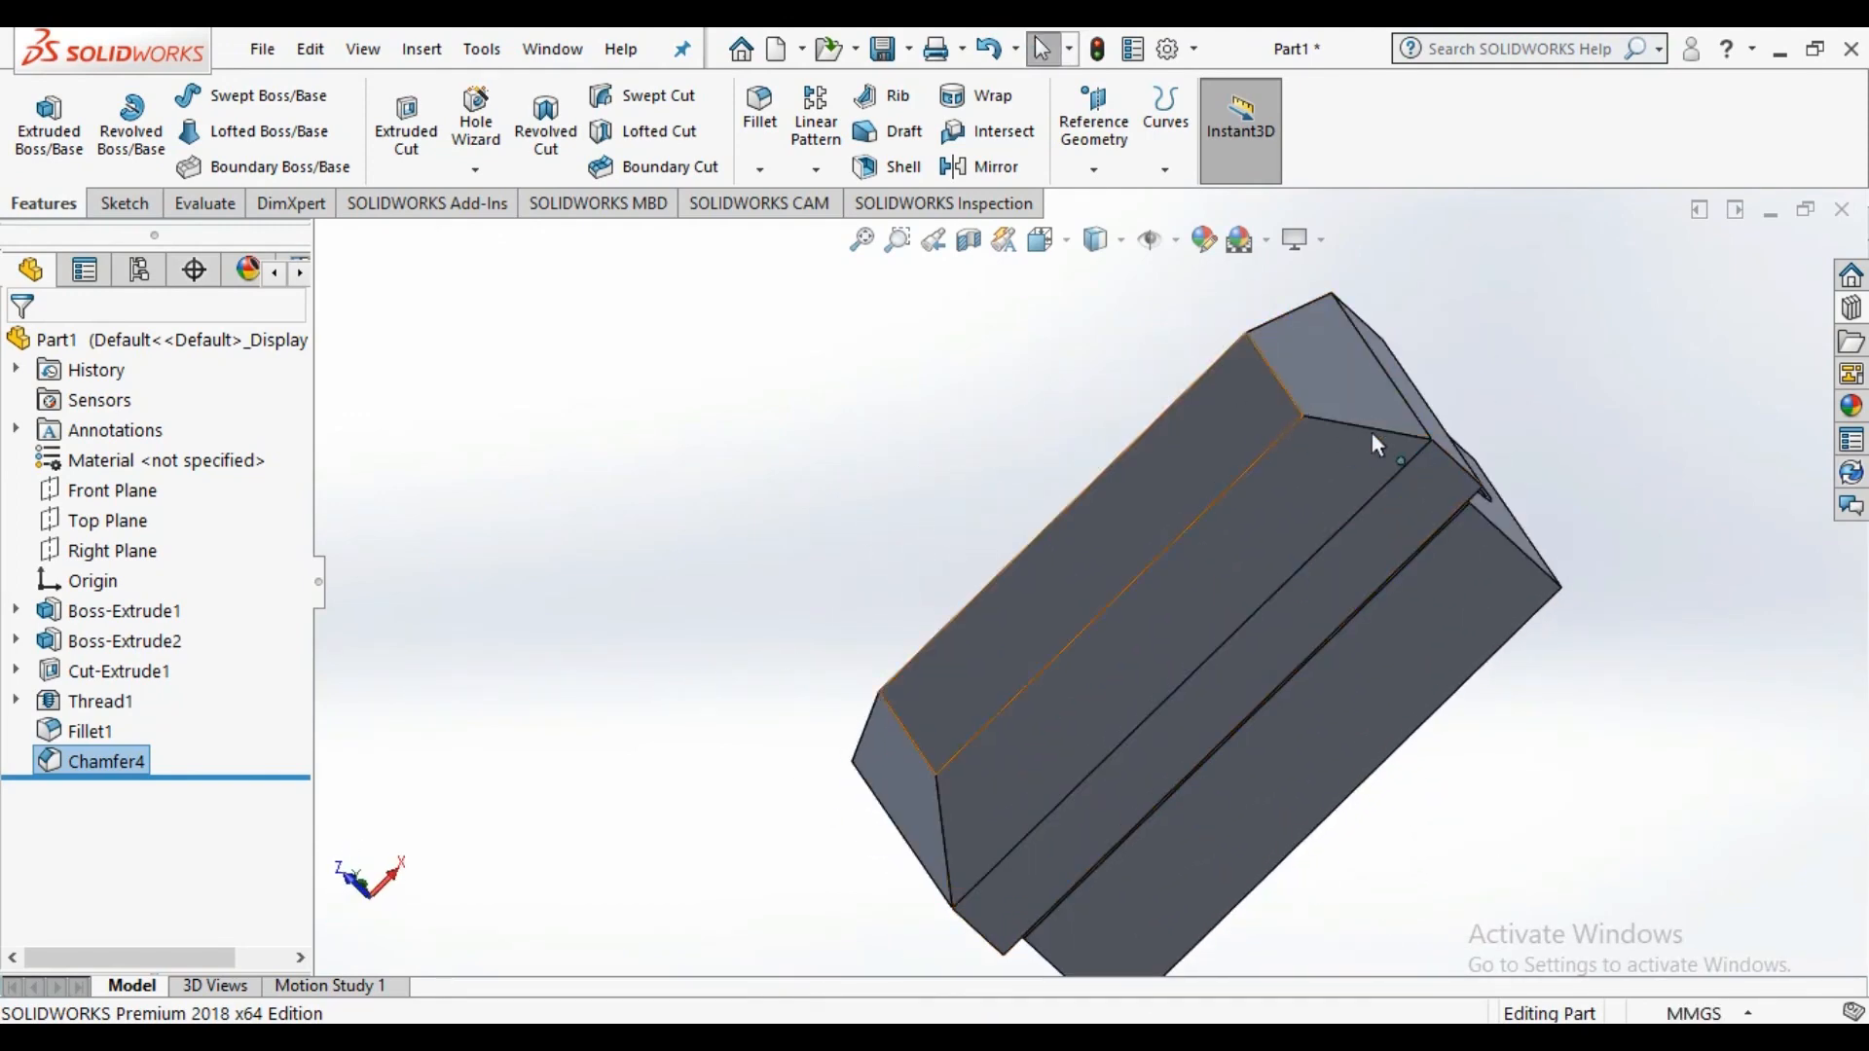
middle_click_drag(524, 627, 662, 409)
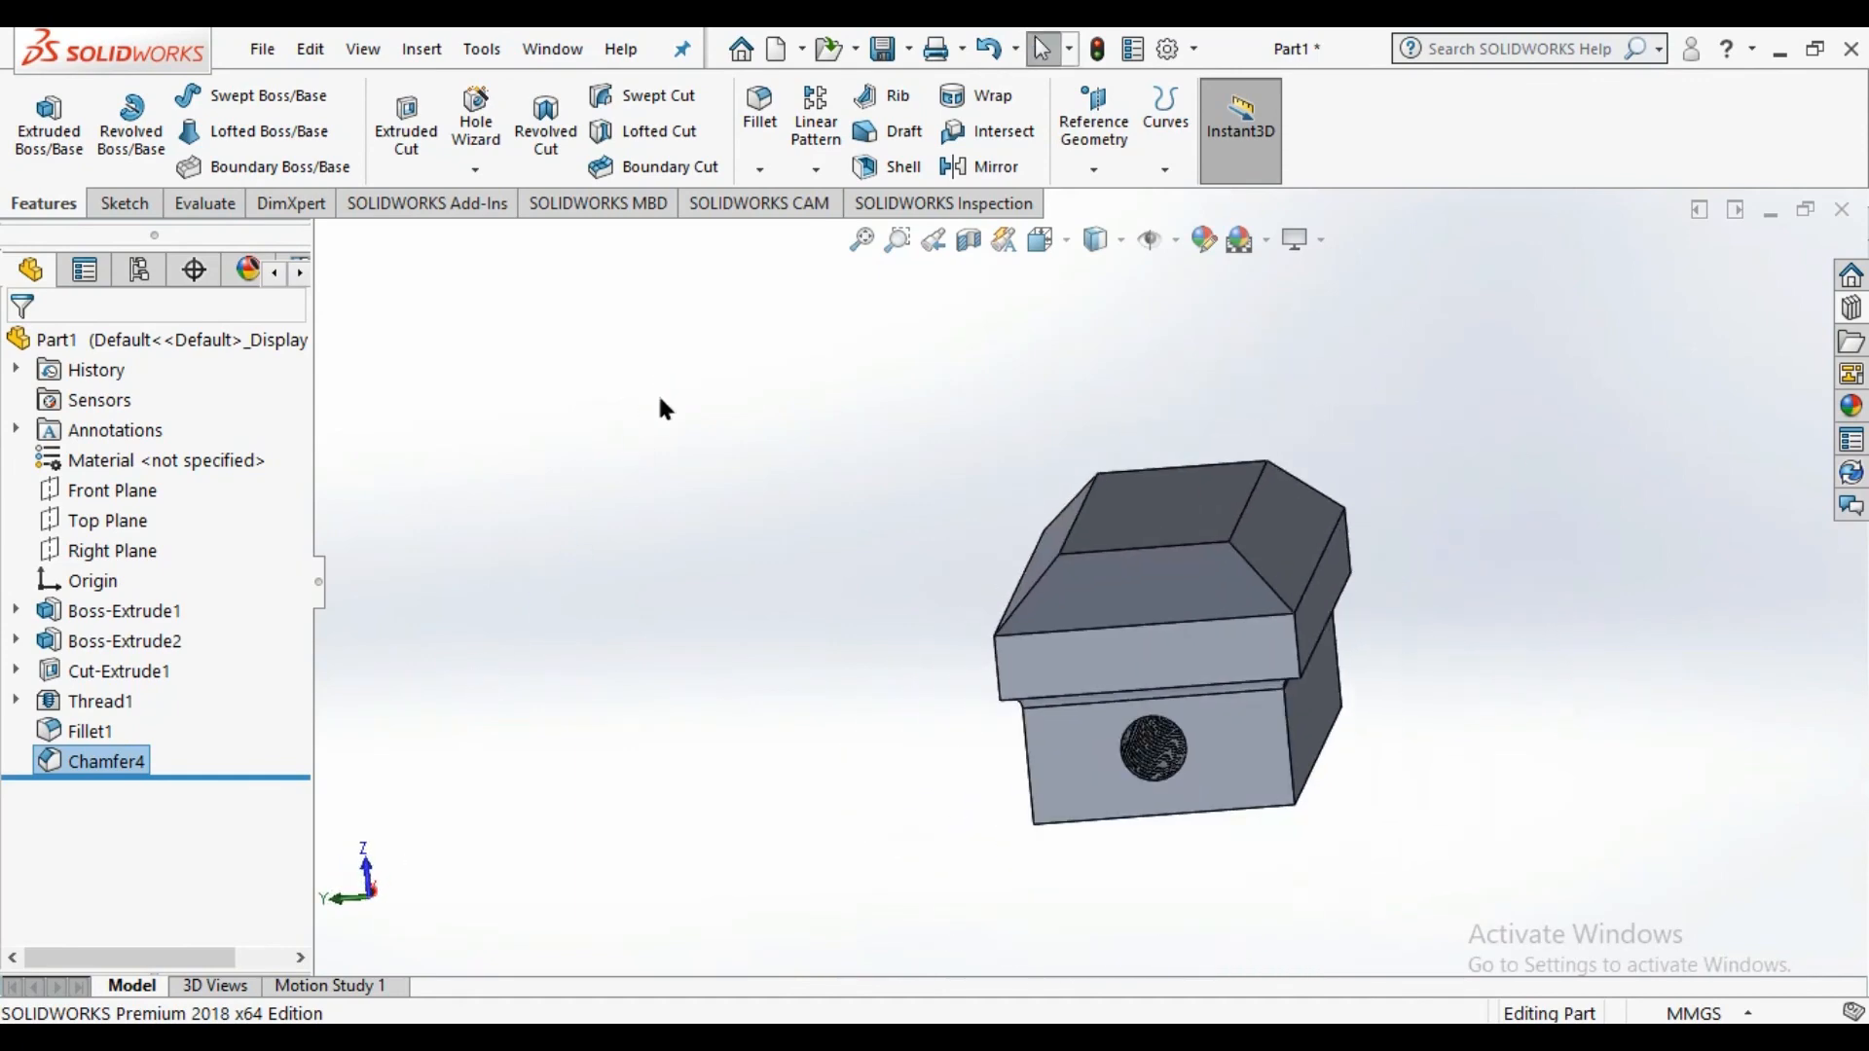
middle_click_drag(626, 631, 769, 644)
scroll(1119, 521, "down", 3)
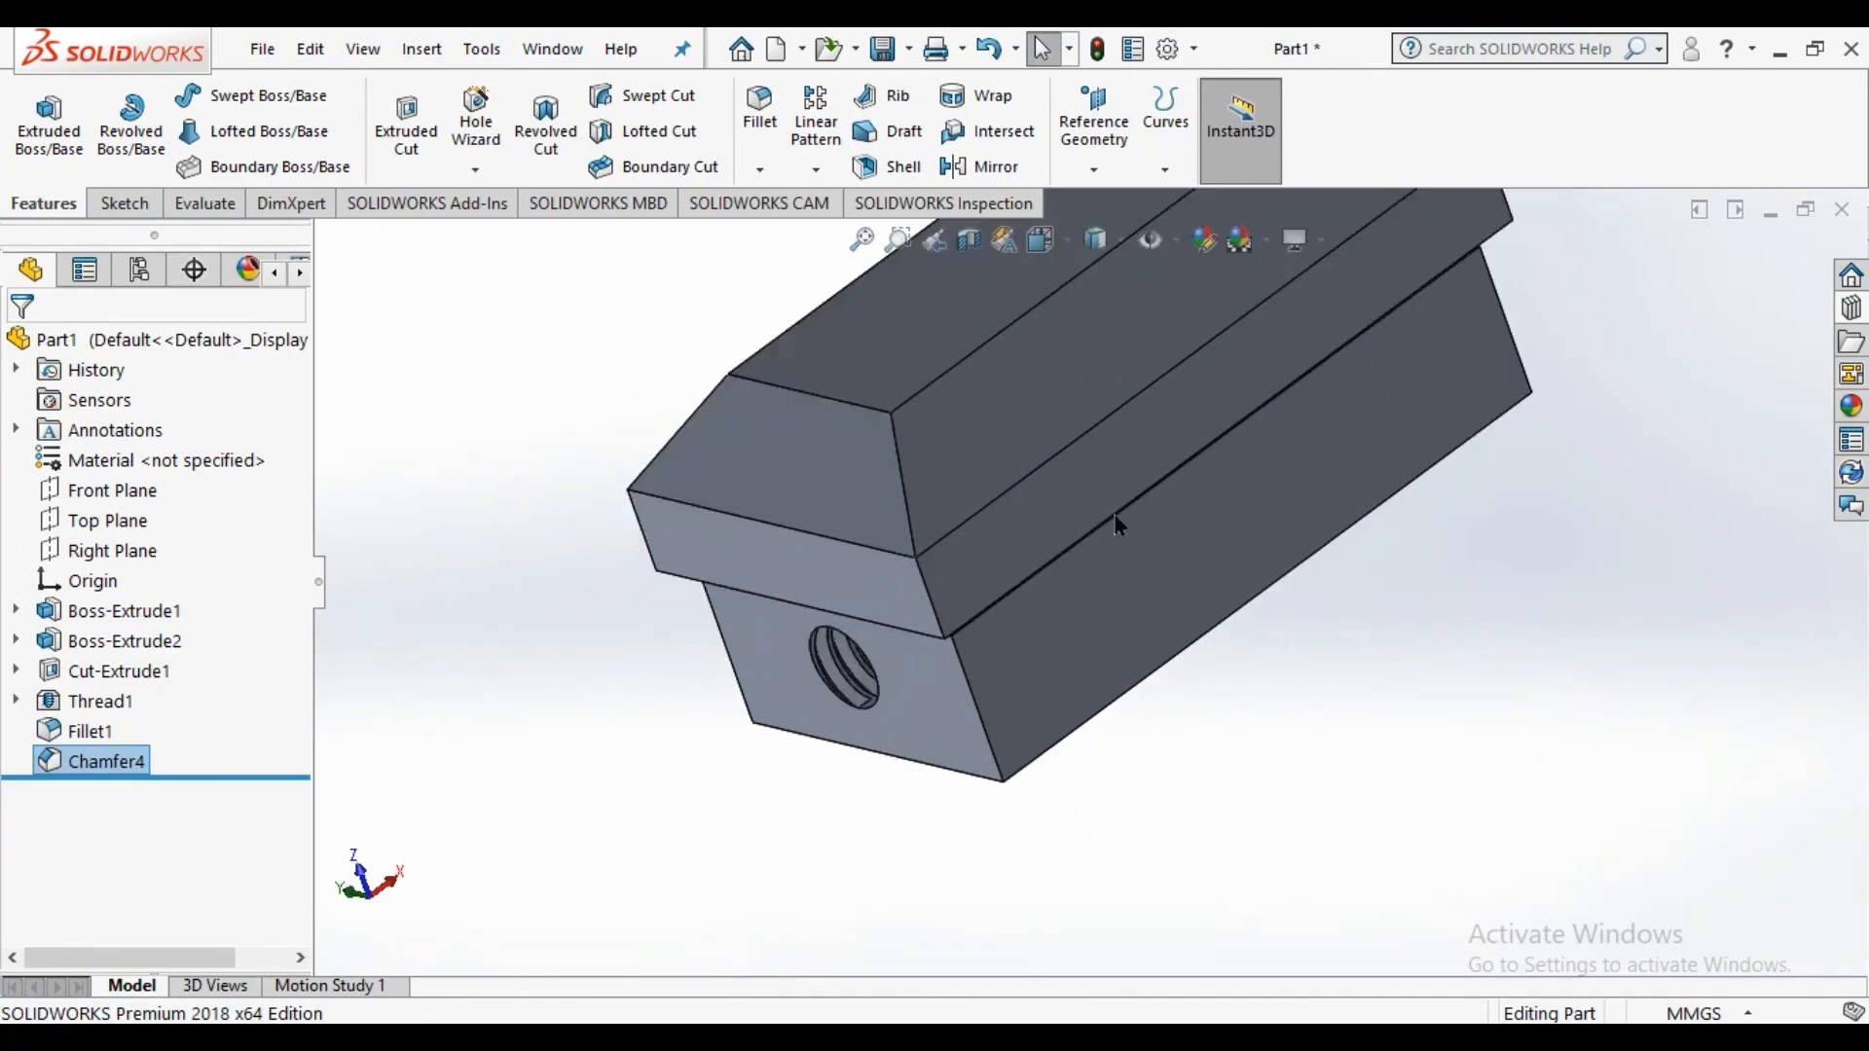
scroll(1120, 505, "up", 3)
scroll(1405, 402, "down", 2)
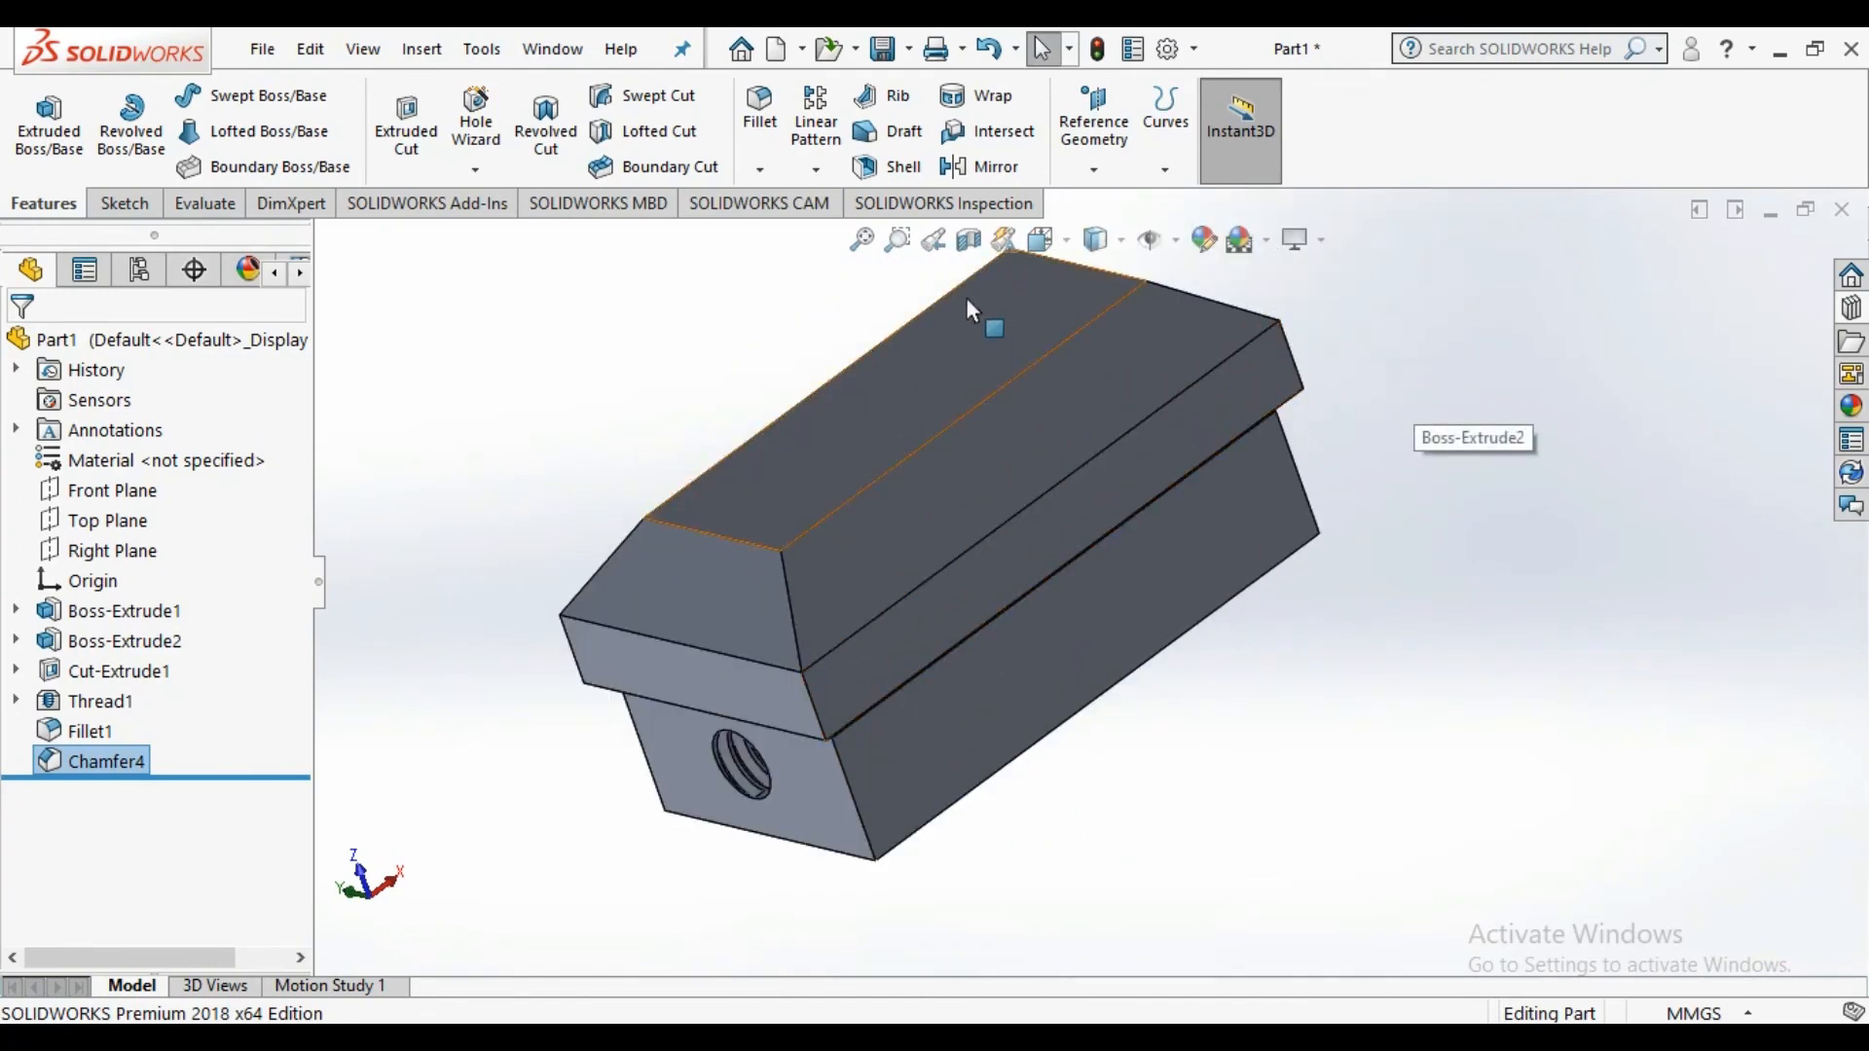
scroll(967, 300, "down", 2)
scroll(1055, 629, "up", 3)
Examine the smaller block's side of the part and the larger block's corner beside the fillet
middle_click_drag(591, 666, 985, 1018)
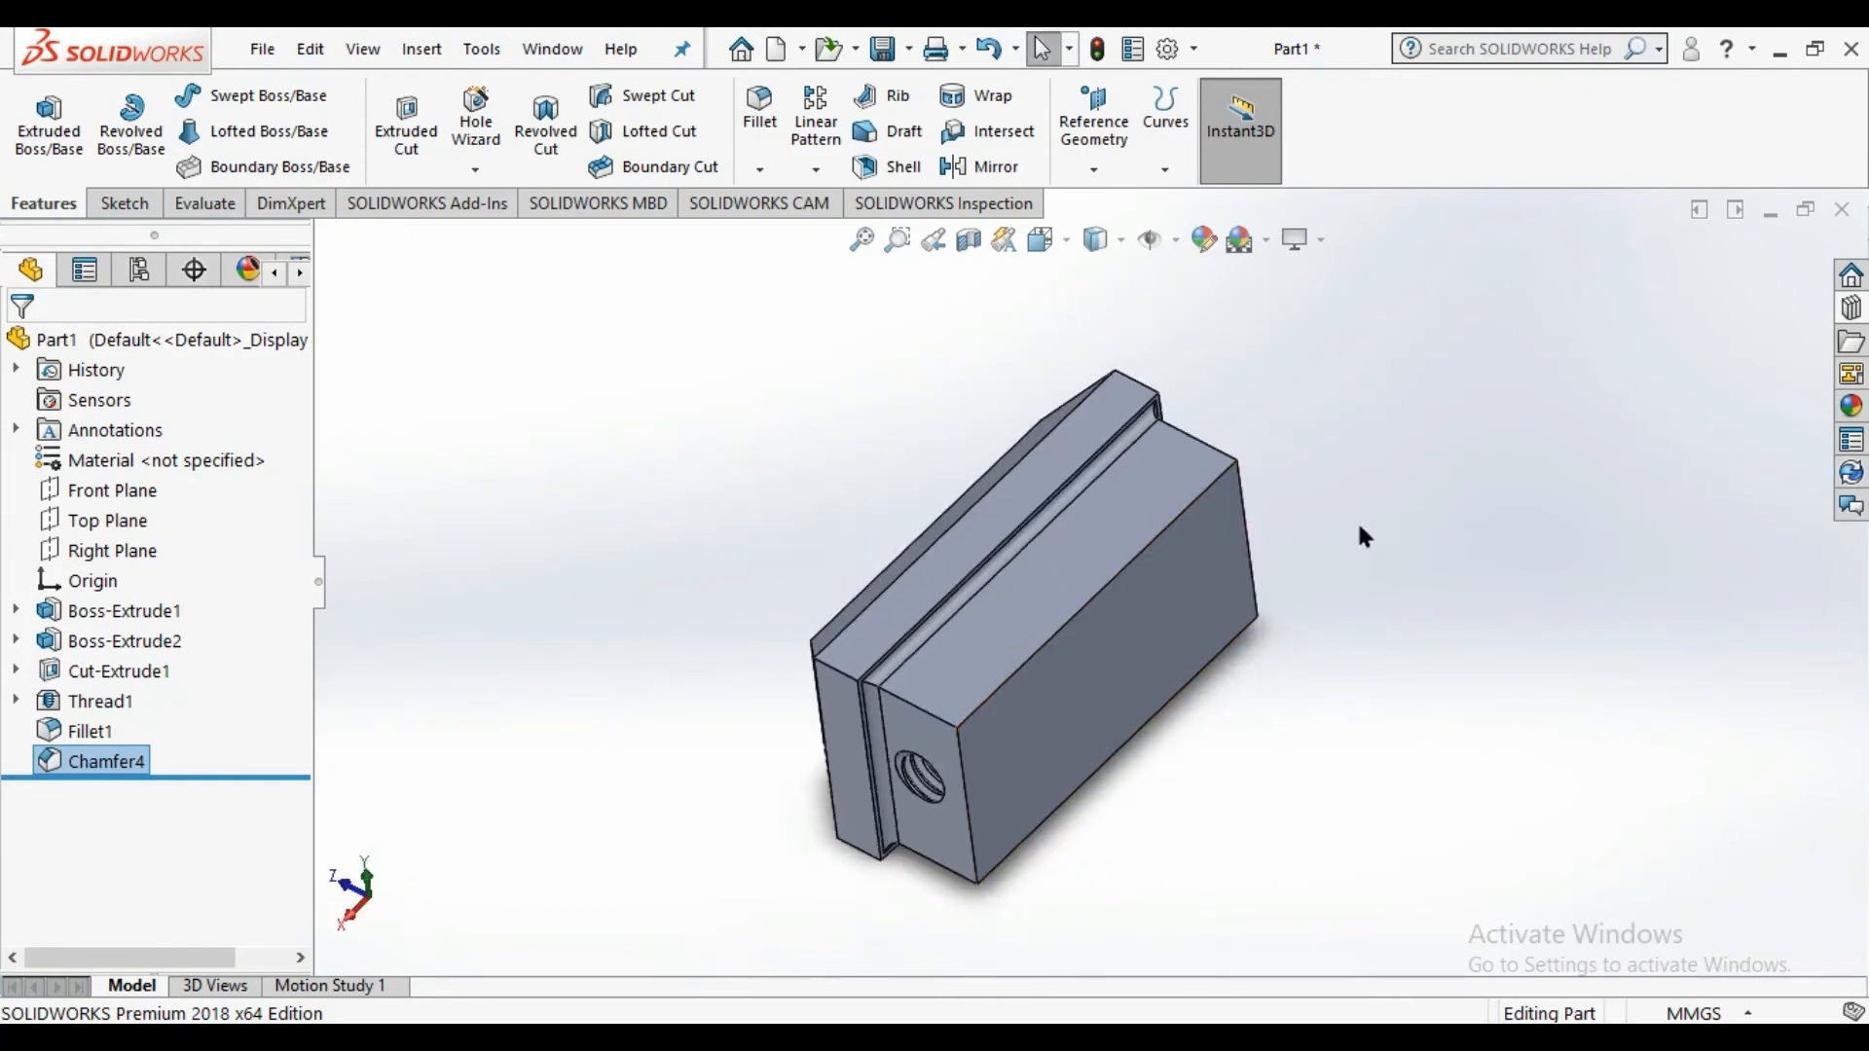
middle_click_drag(1363, 537, 1290, 797)
middle_click_drag(726, 772, 828, 390)
middle_click_drag(845, 795, 1225, 511)
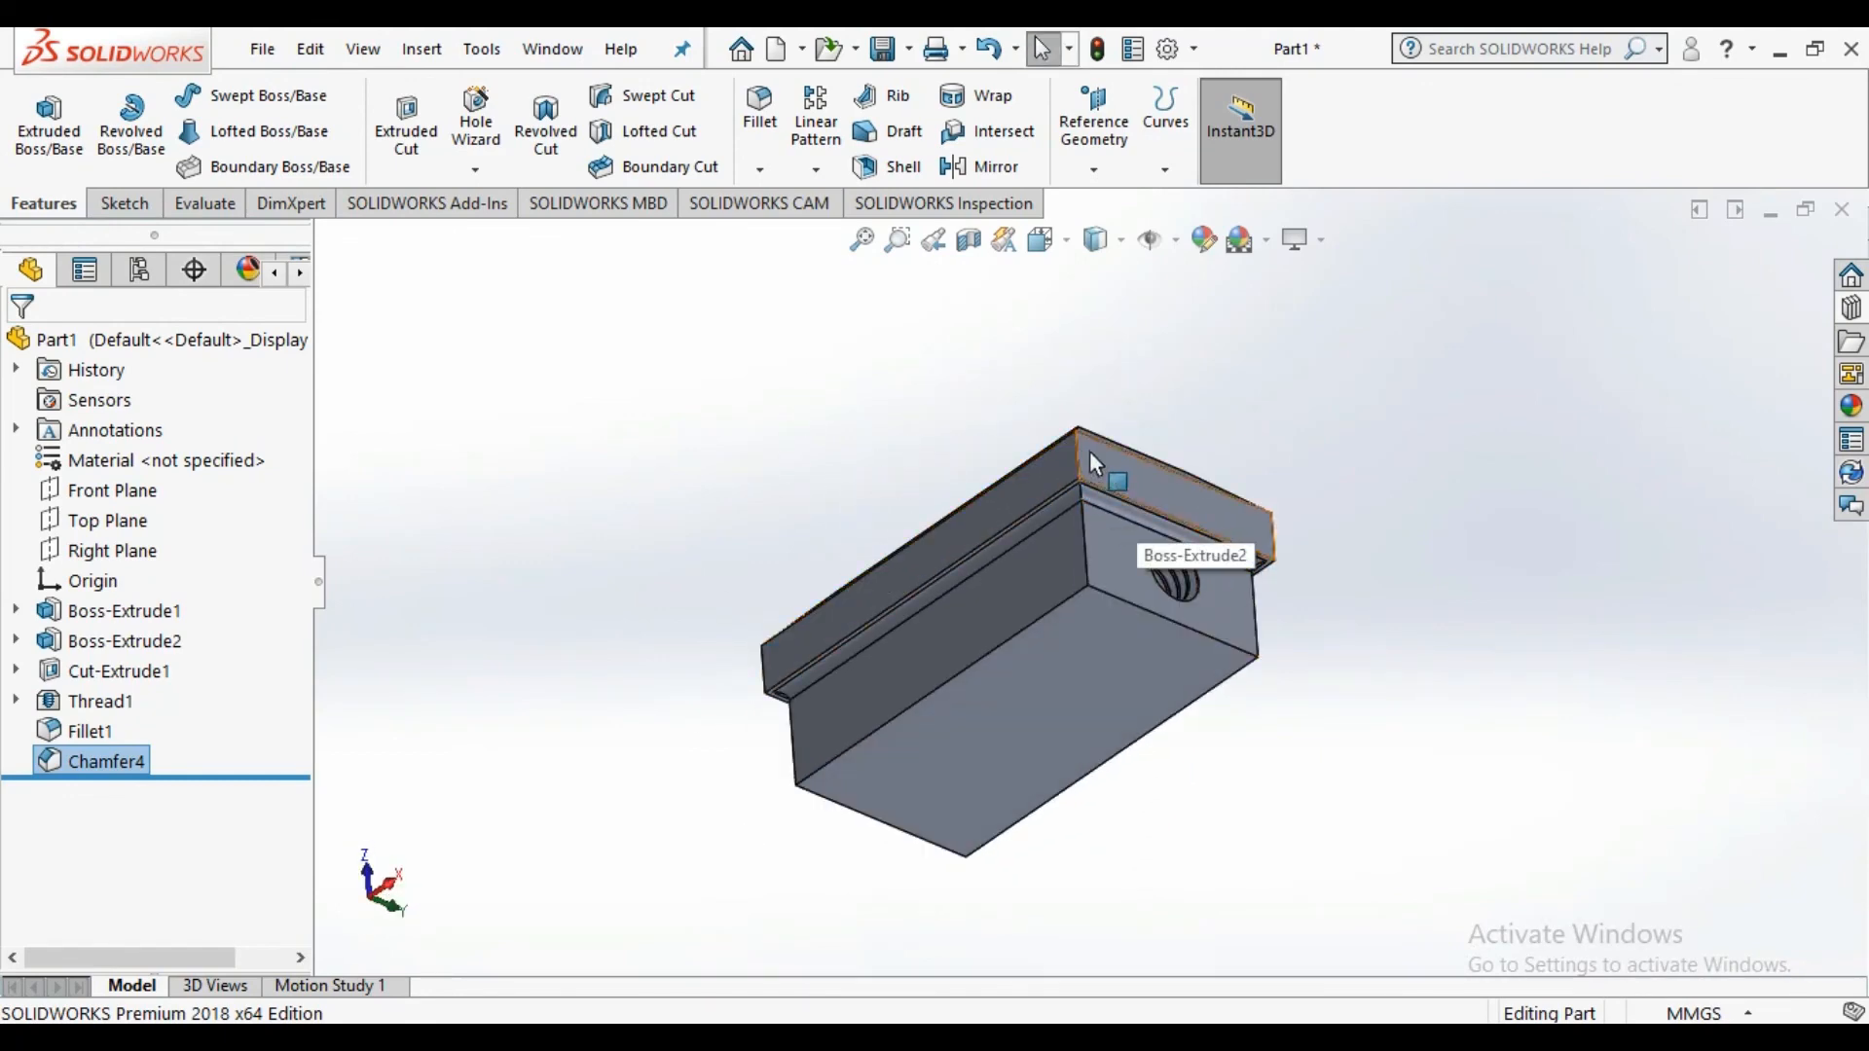
scroll(1073, 458, "down", 4)
scroll(1084, 469, "down", 6)
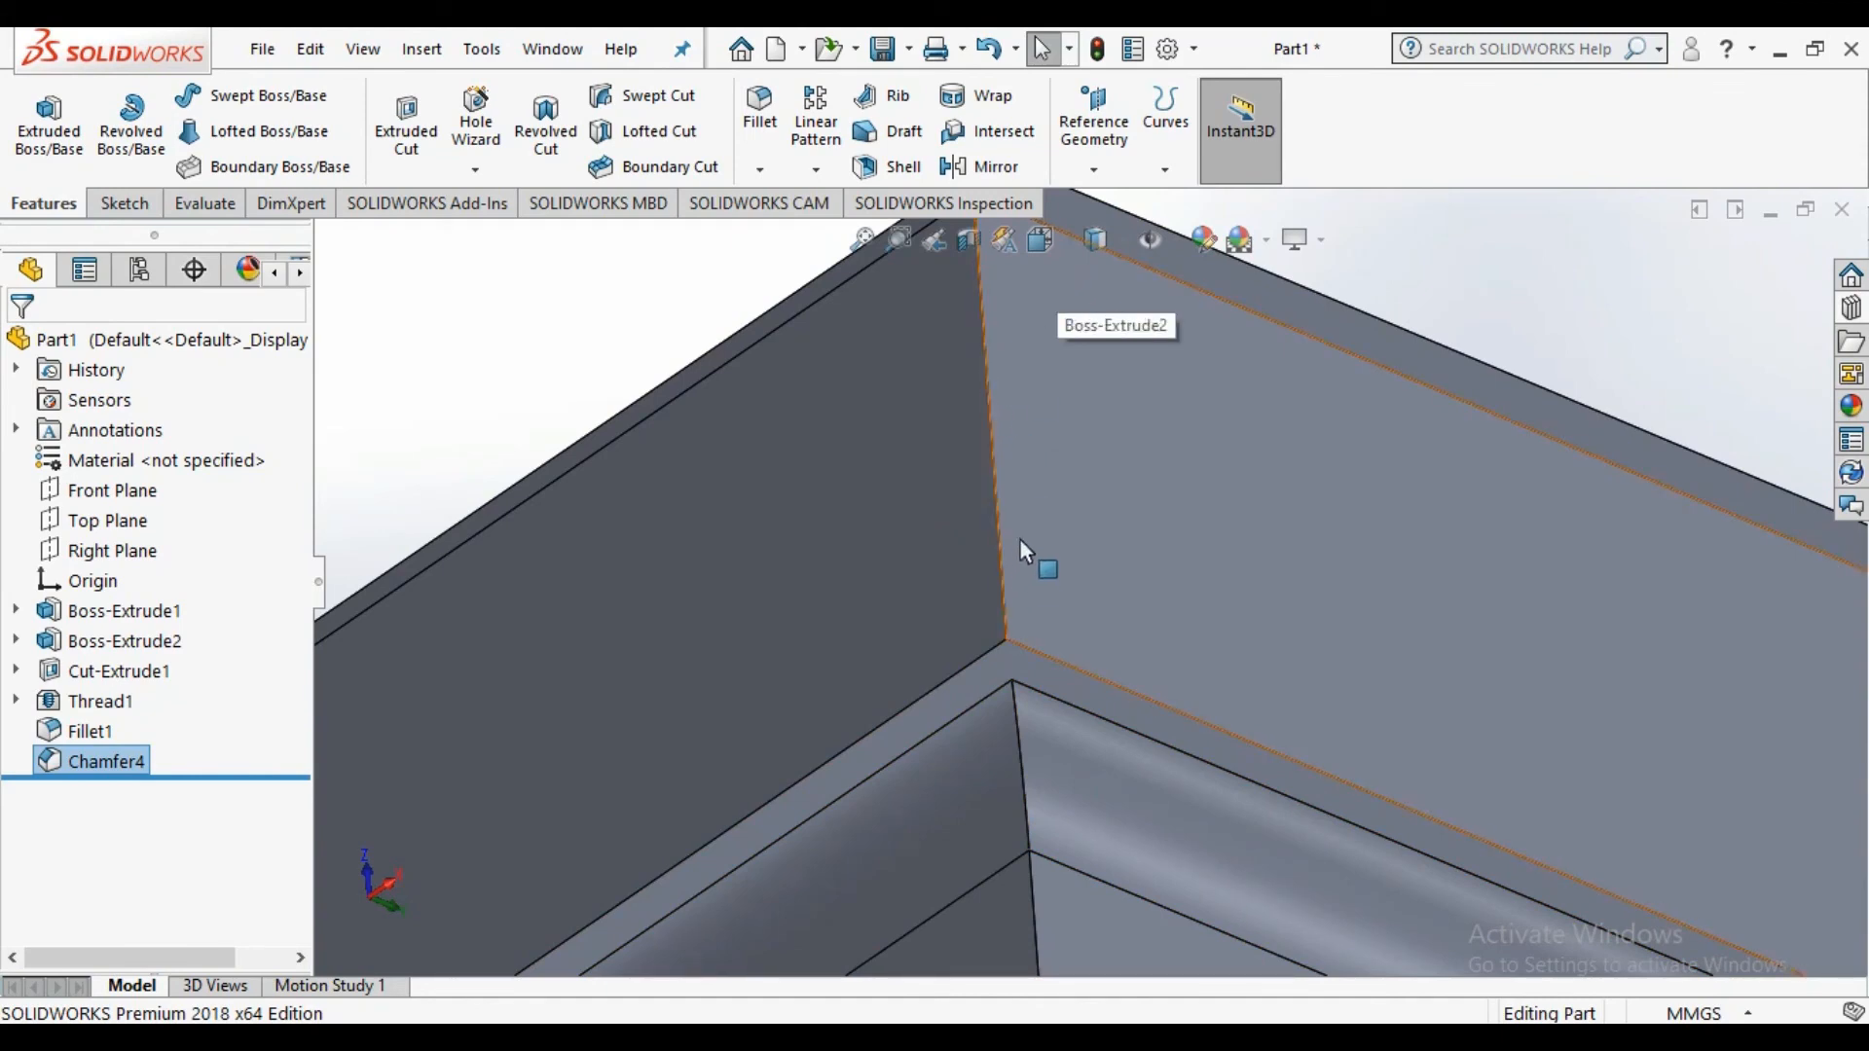
scroll(1172, 531, "up", 10)
middle_click_drag(1100, 672, 939, 843)
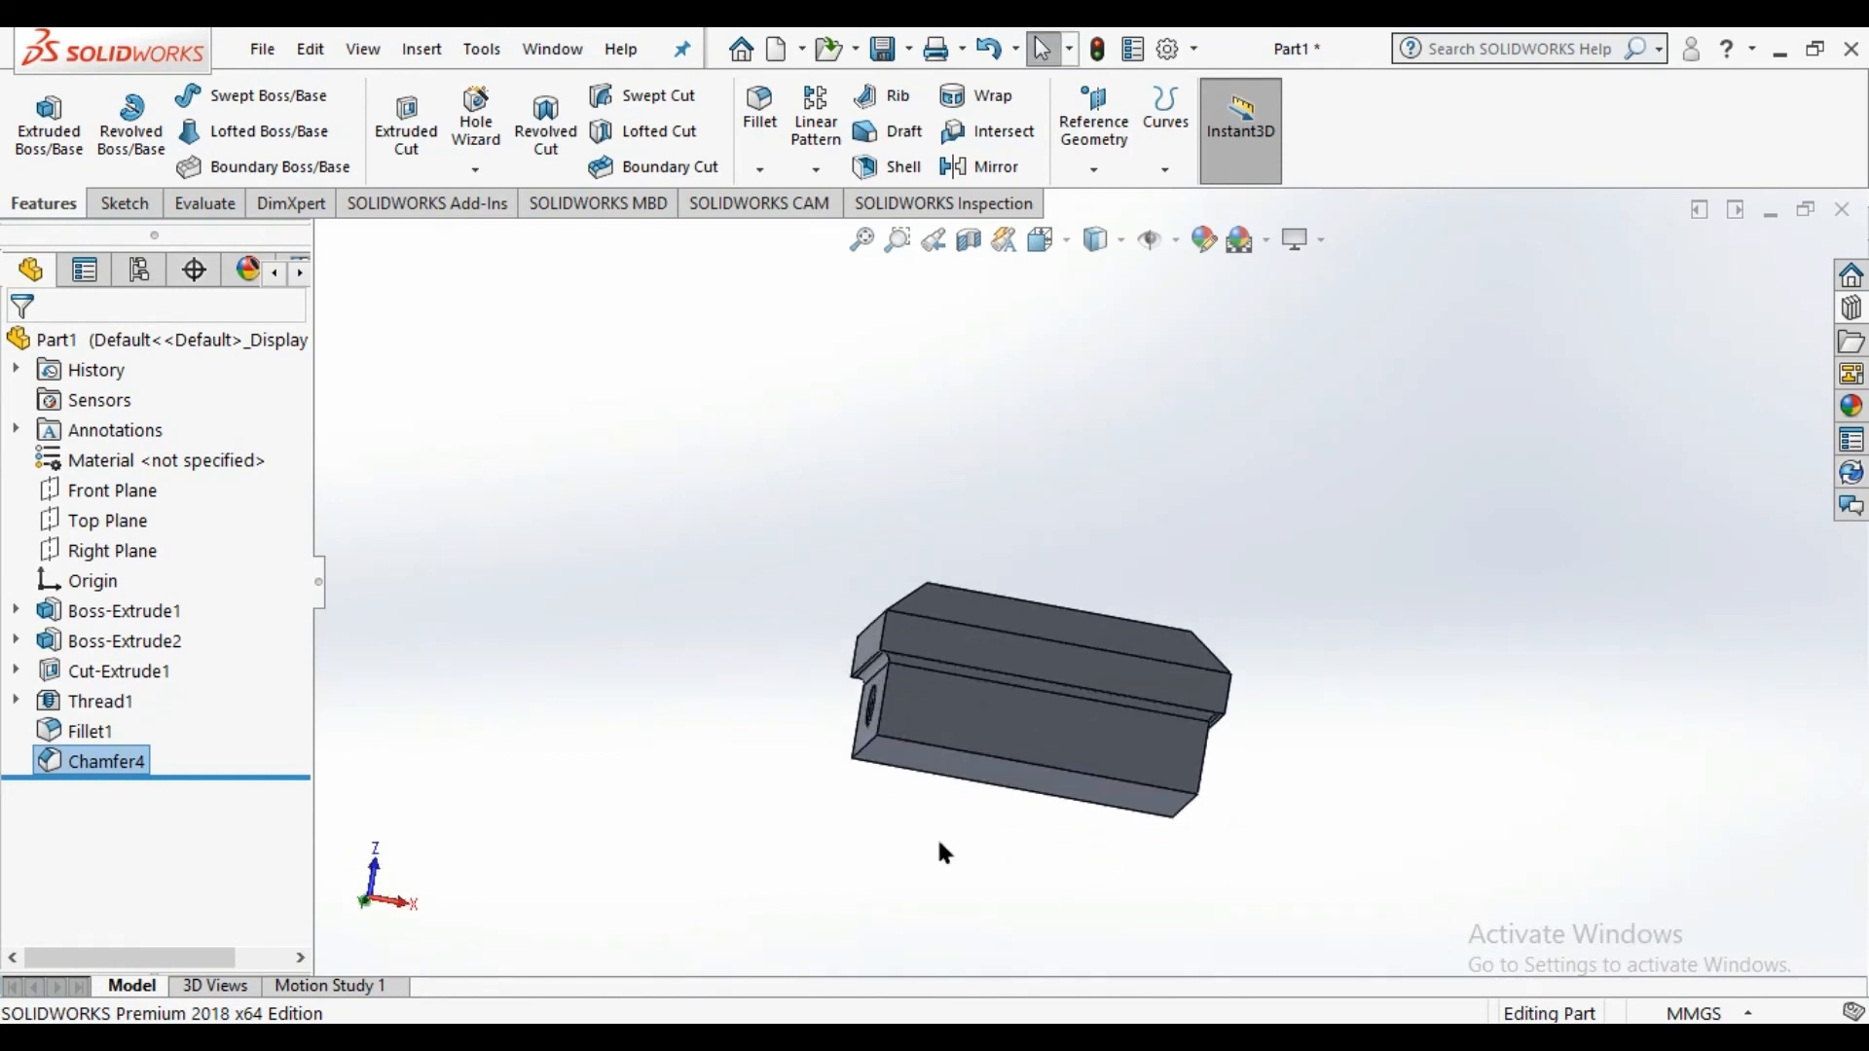